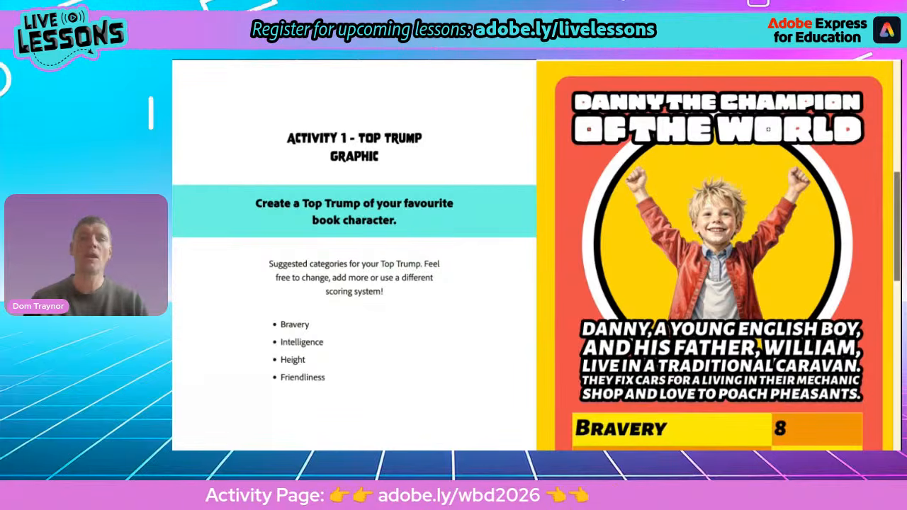
scroll(536, 256, "down", 6)
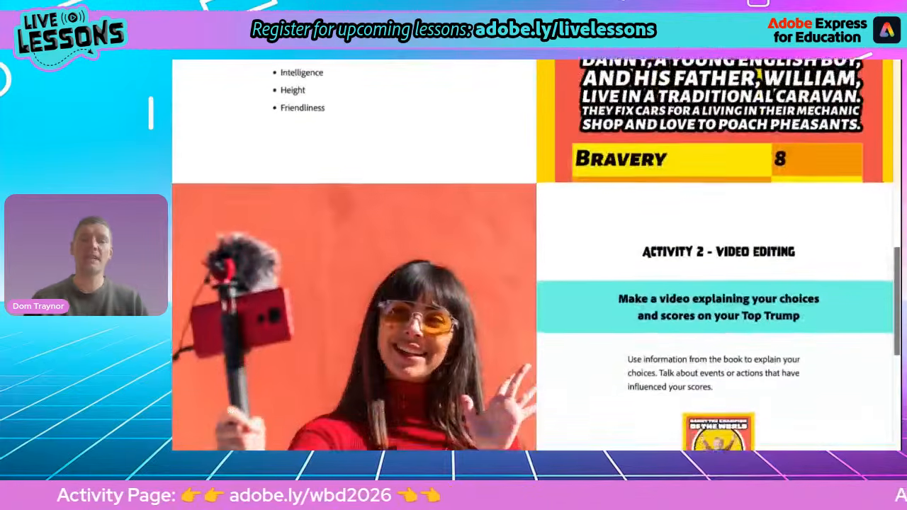
scroll(536, 256, "up", 1)
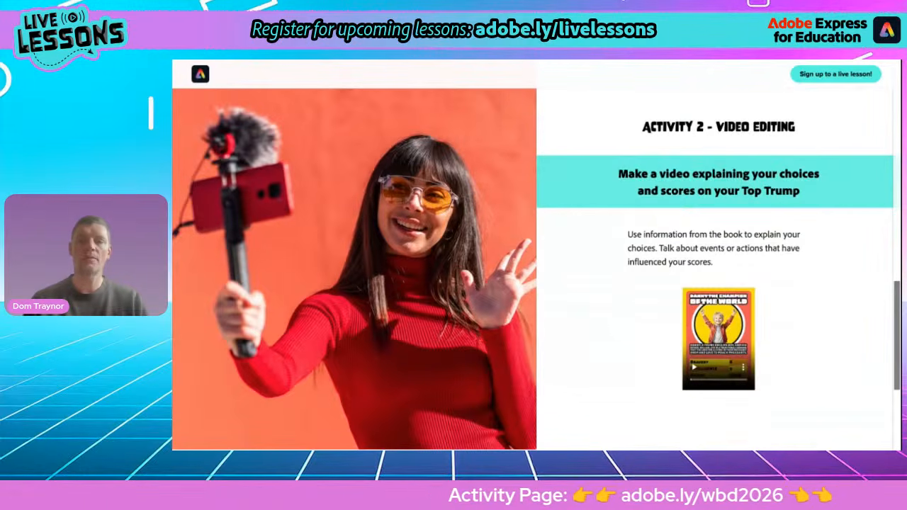
scroll(535, 269, "up", 8)
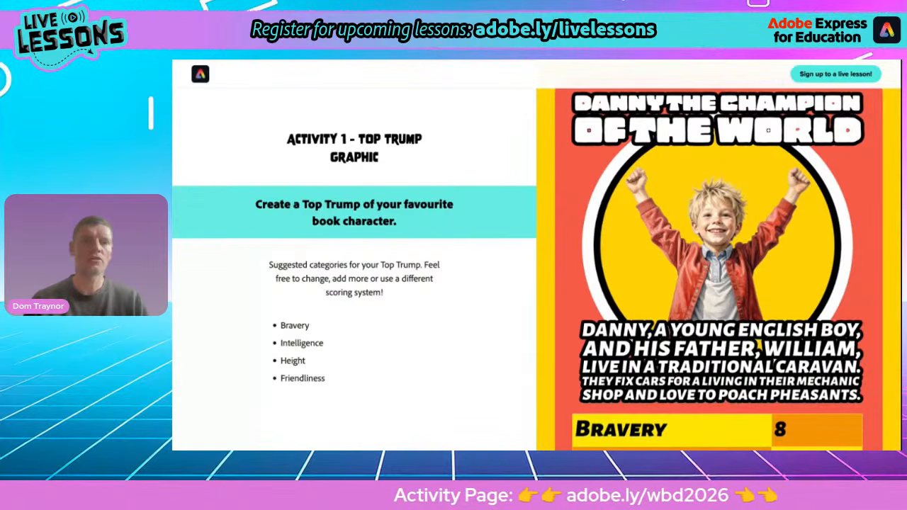
Step: Switch to Adobe Express and start a blank poster, dismissing the education filters notice and the poster templates
key("ctrl+Tab")
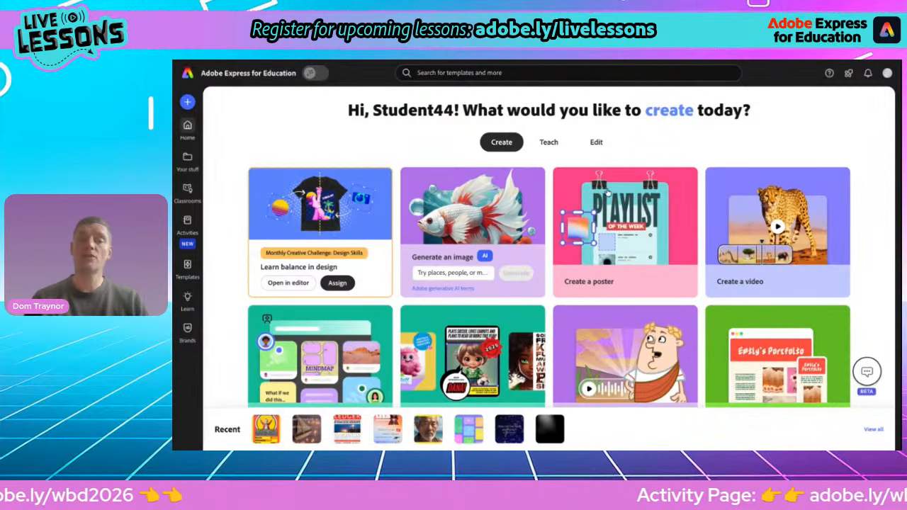
left_click(628, 233)
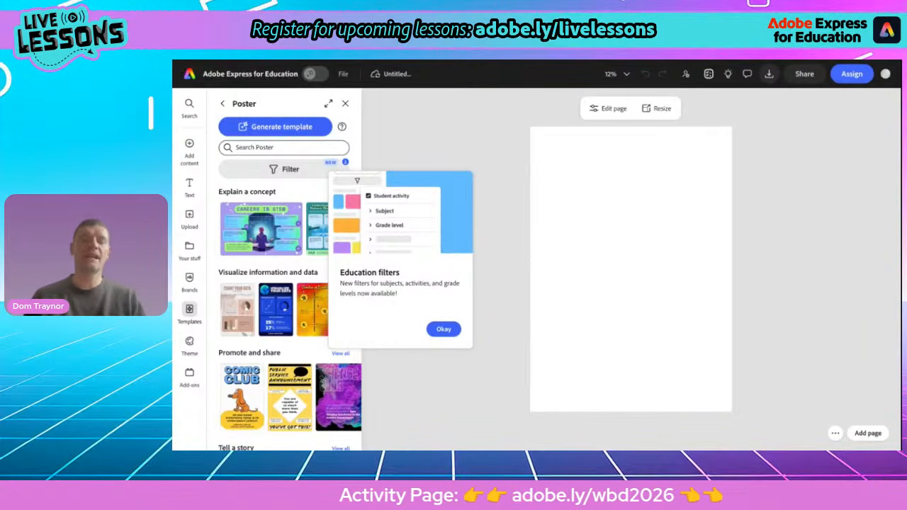
left_click(445, 330)
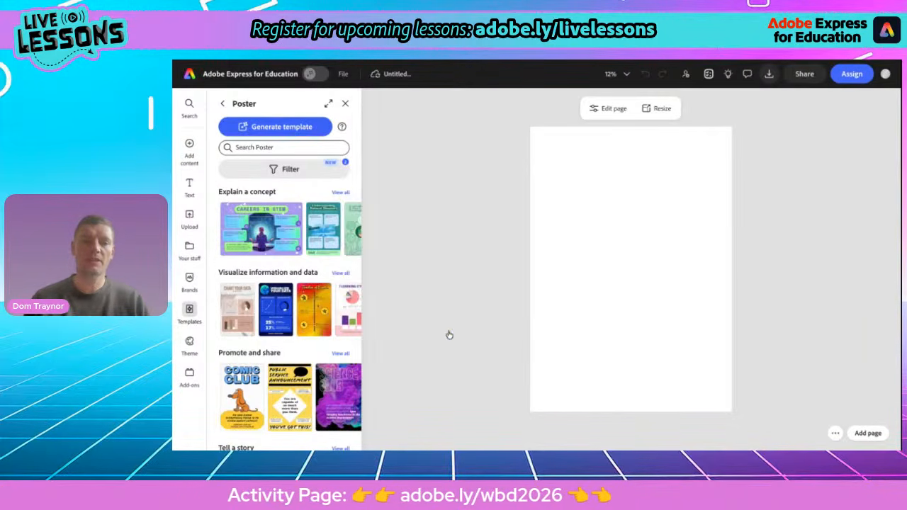
left_click(345, 105)
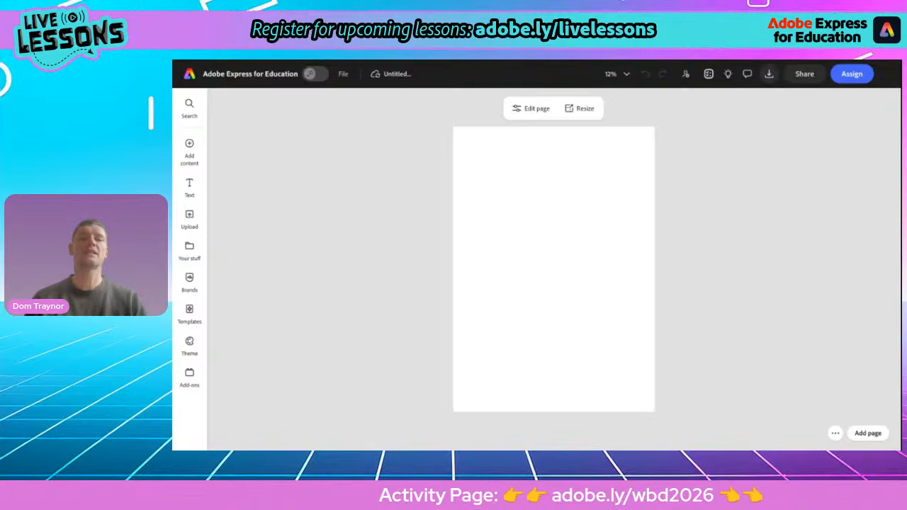
Step: Rename the poster document as "Top Trump Live Lesson"
left_click(388, 73)
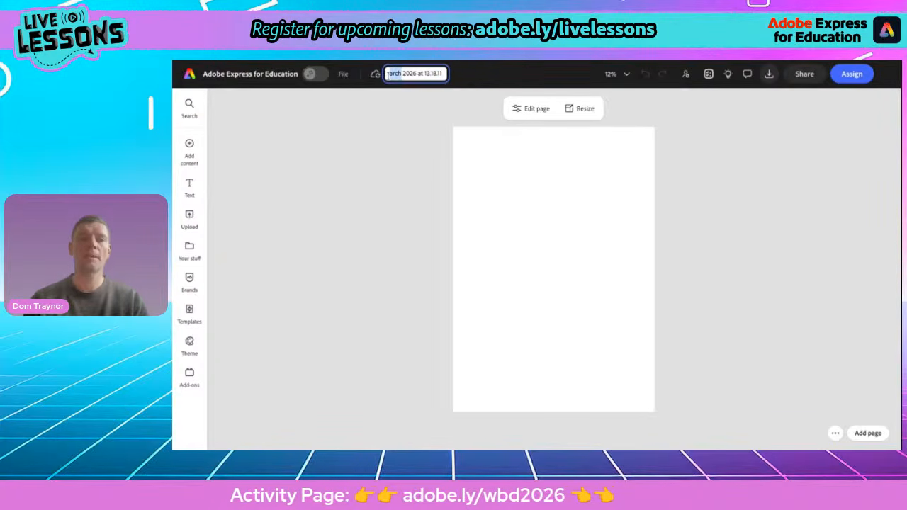
key("ctrl+a")
type("Top")
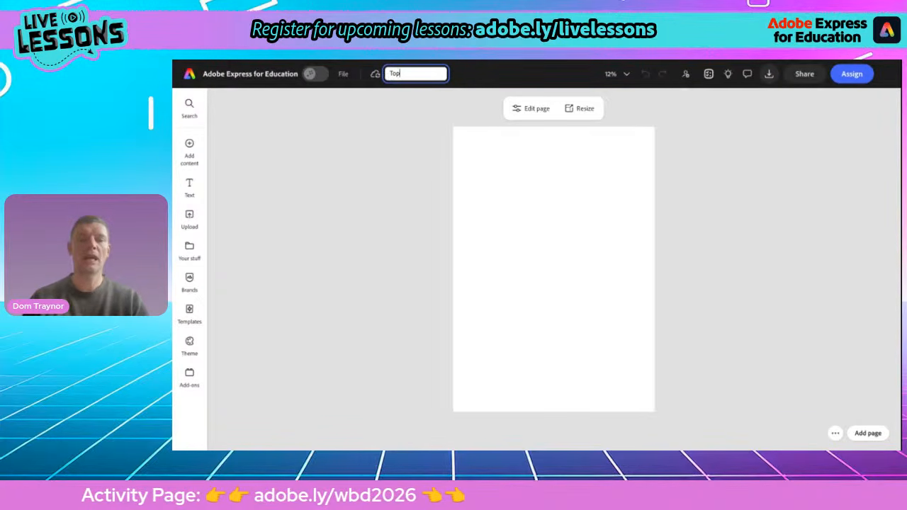
type(" Trump")
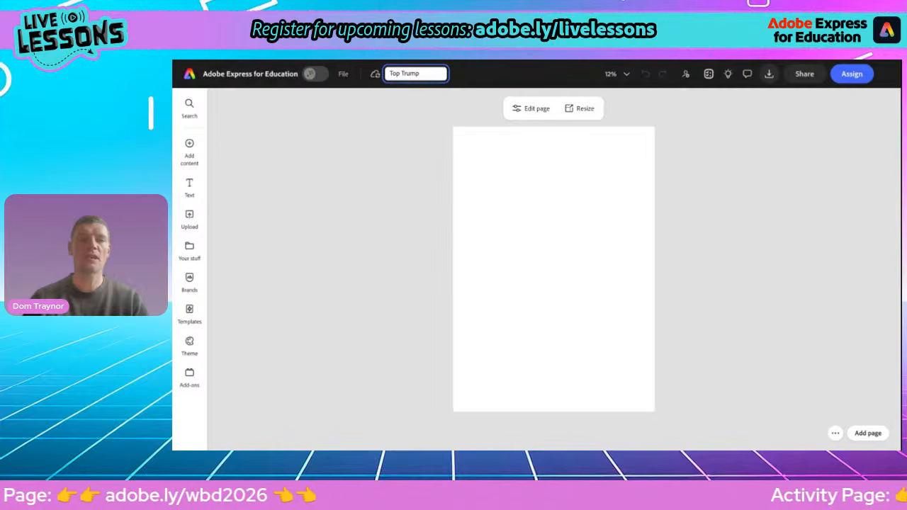
type(" Live Lesson")
key("Return")
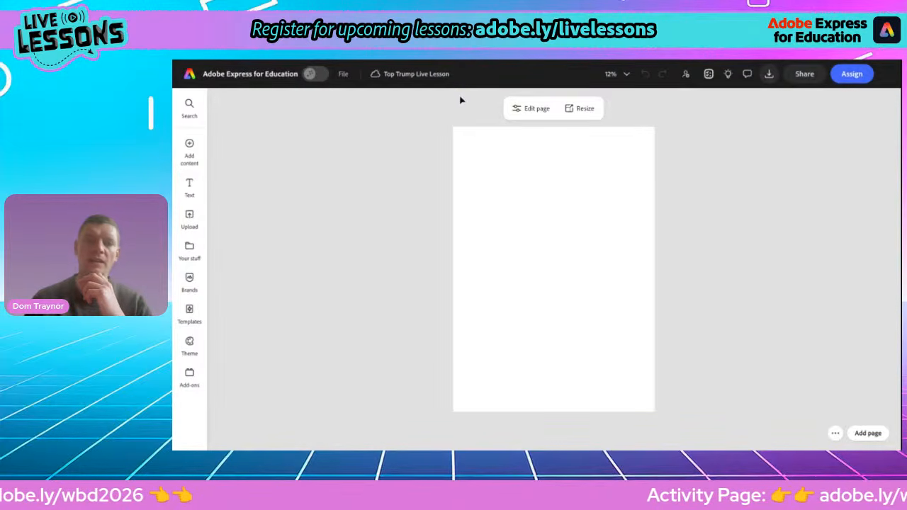
Step: Set the page background to the coral red default swatch
left_click(518, 110)
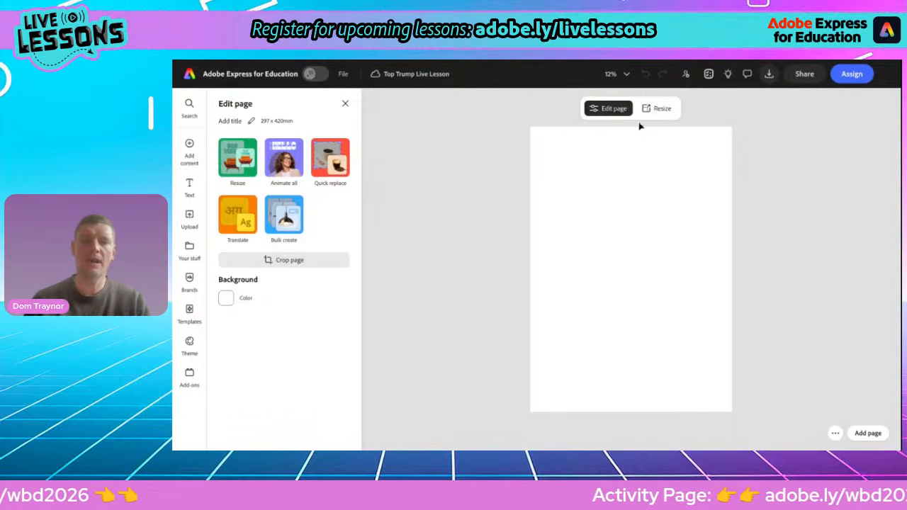
left_click(223, 298)
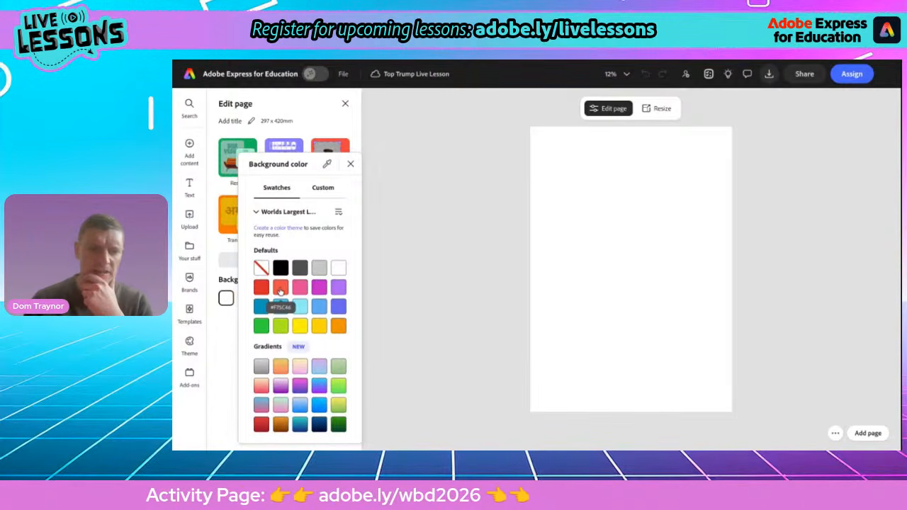
left_click(280, 288)
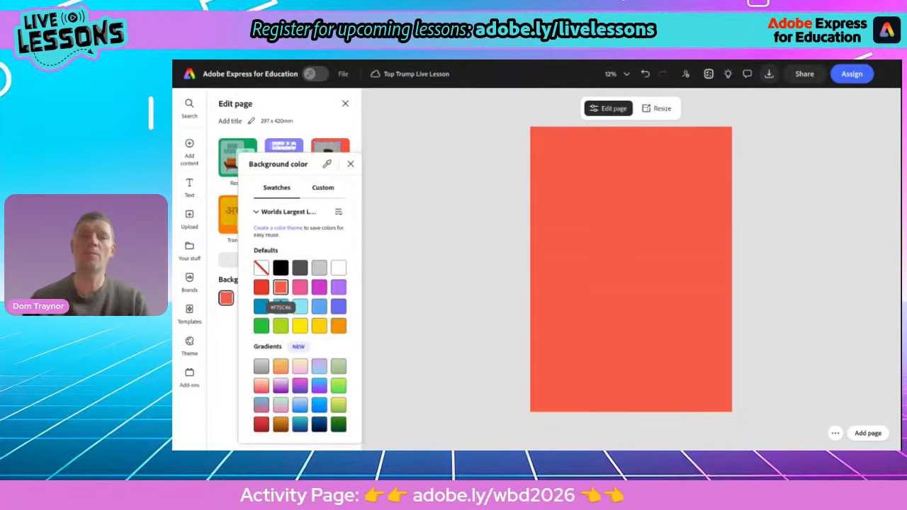
left_click(349, 165)
Step: Add the solid black, sharp-cornered square from the rectangle shapes to the page
left_click(189, 149)
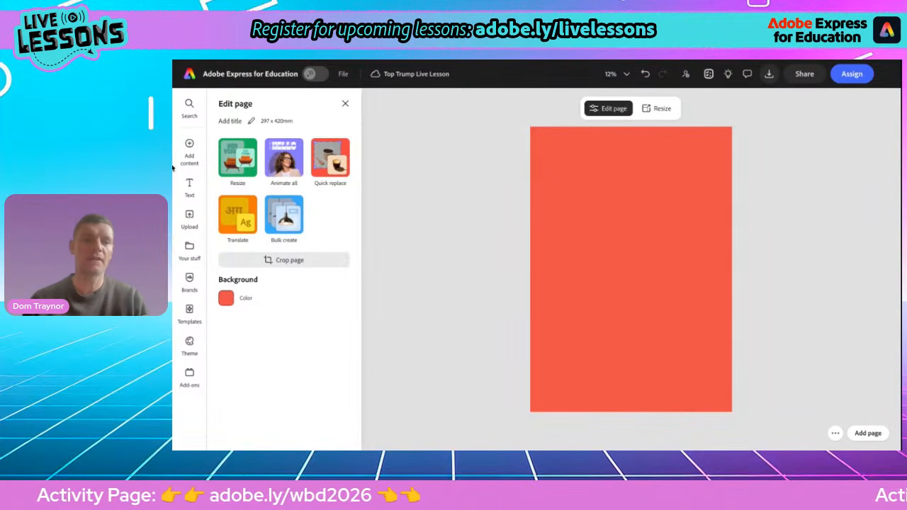
mouse_move(190, 145)
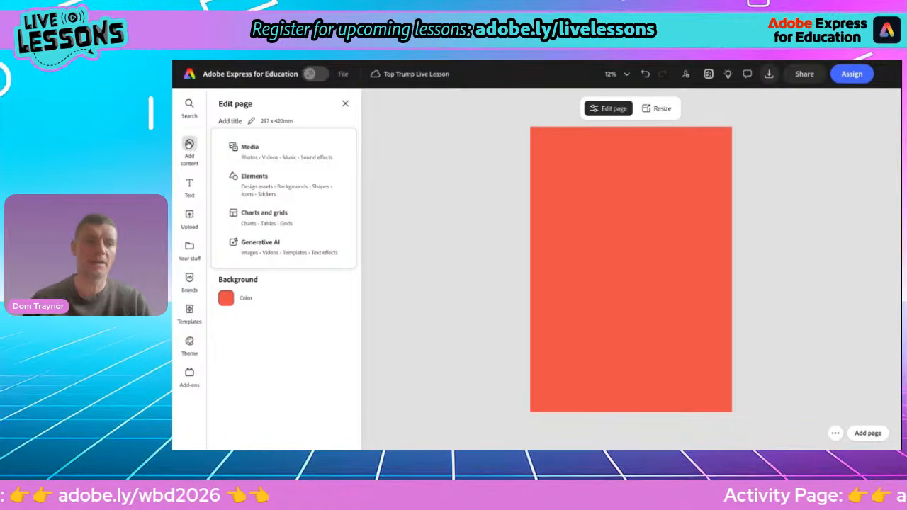
left_click(253, 178)
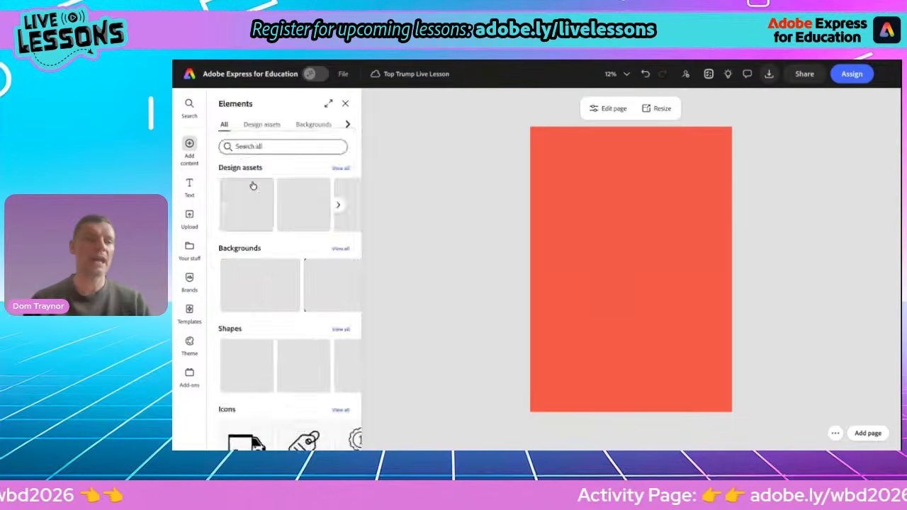
left_click(348, 126)
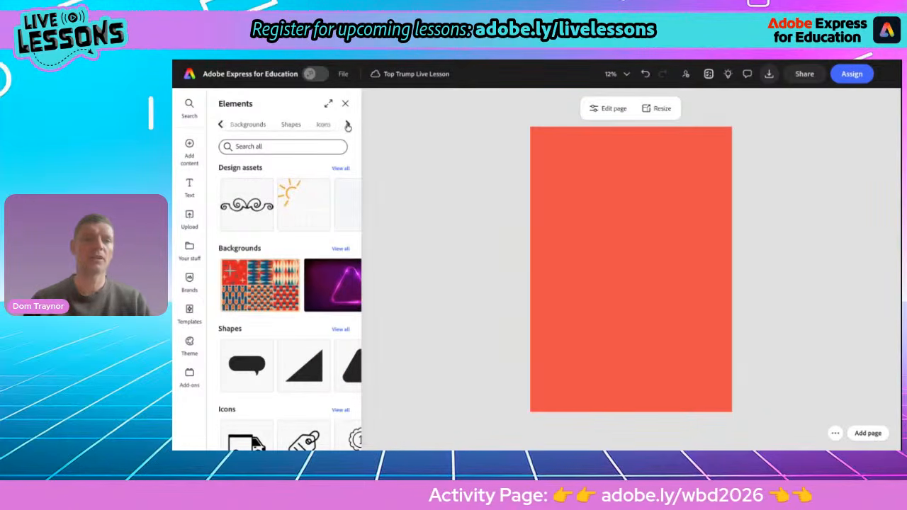
left_click(290, 126)
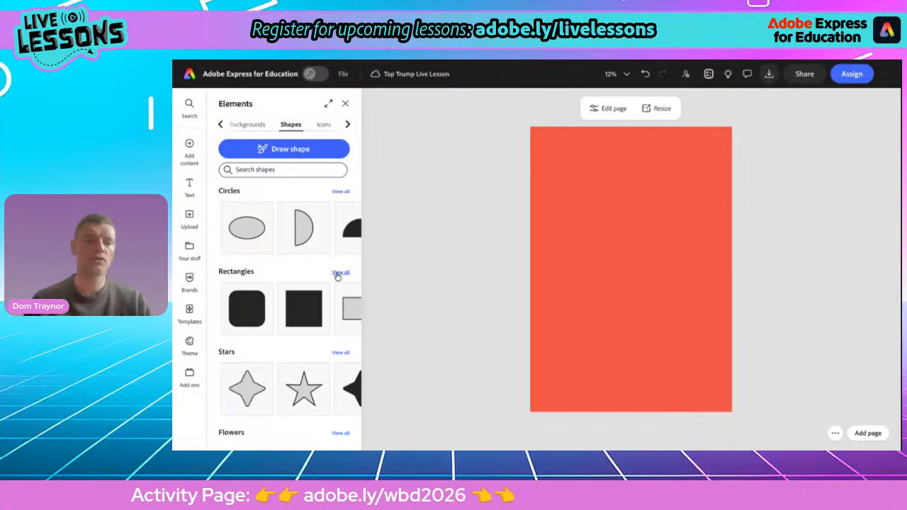
left_click(303, 313)
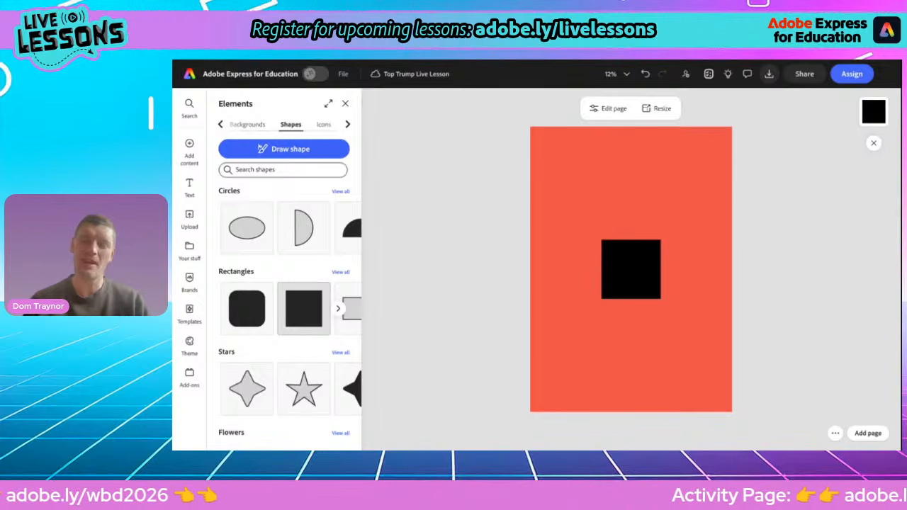
Step: Resize the black square so that it covers the whole page from edge to edge
left_click(630, 282)
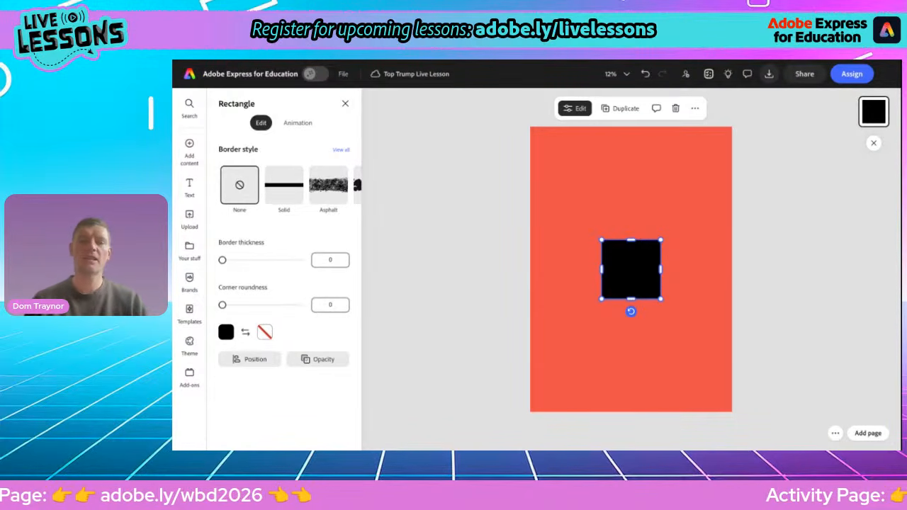
left_click_drag(602, 241, 544, 165)
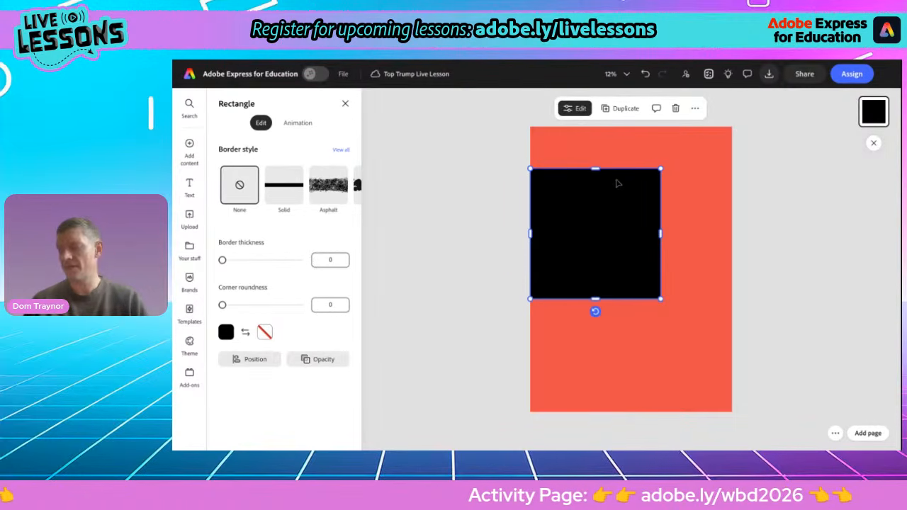
left_click_drag(660, 168, 702, 127)
left_click_drag(702, 299, 732, 328)
left_click_drag(628, 327, 631, 411)
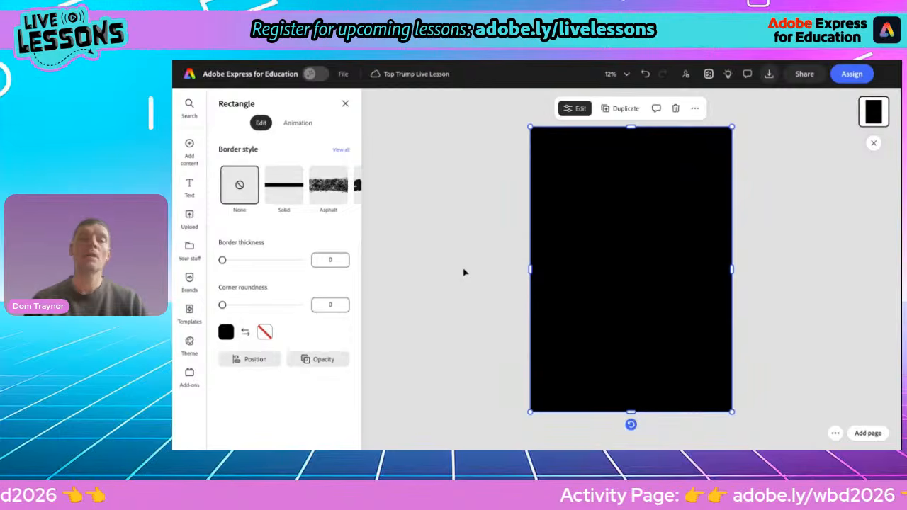
Step: Give the rectangle a solid border in yellow #FFD000 and set its fill to no fill
left_click(264, 332)
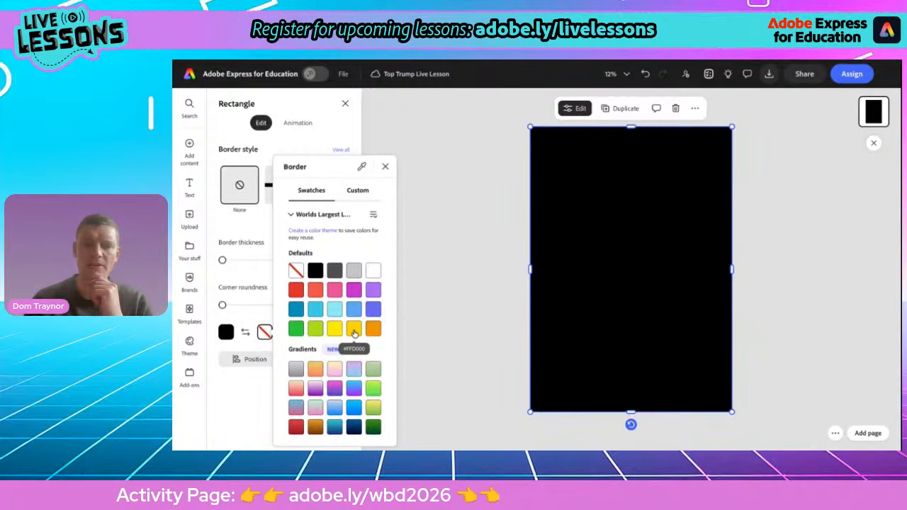
left_click(354, 329)
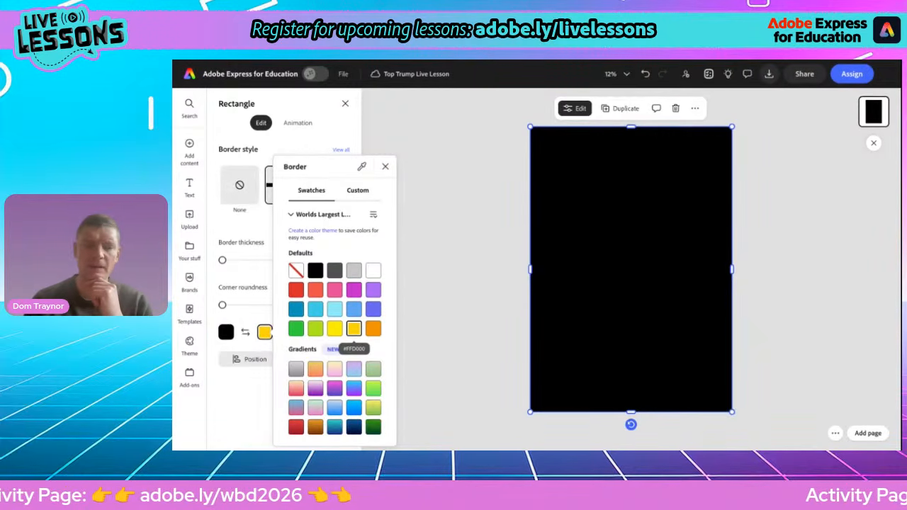
left_click(225, 333)
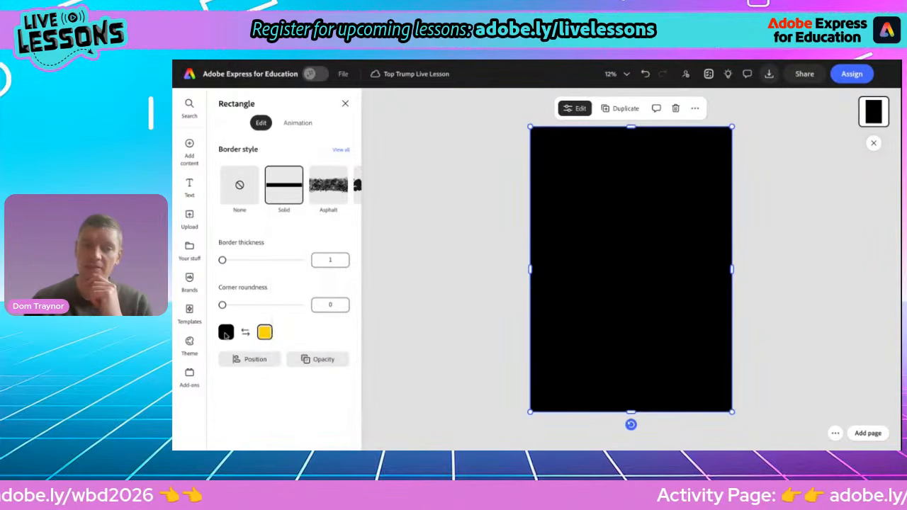
left_click(226, 330)
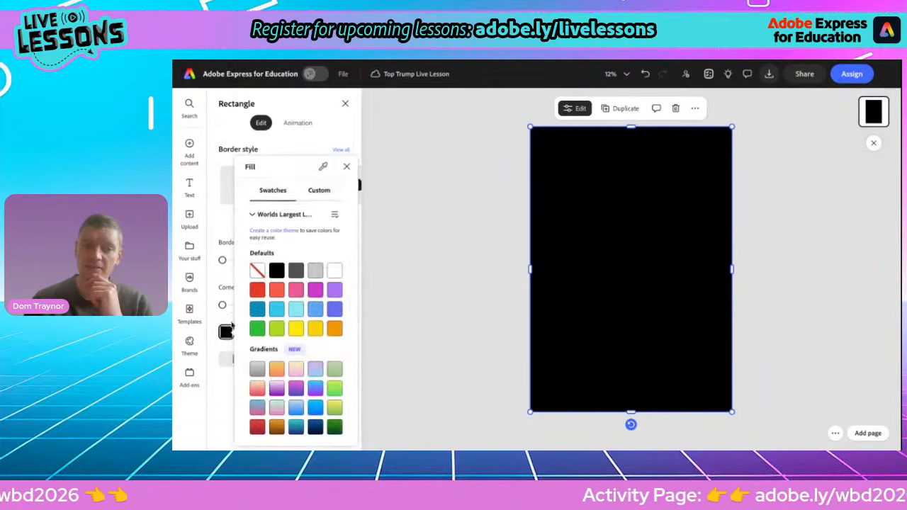
left_click(256, 273)
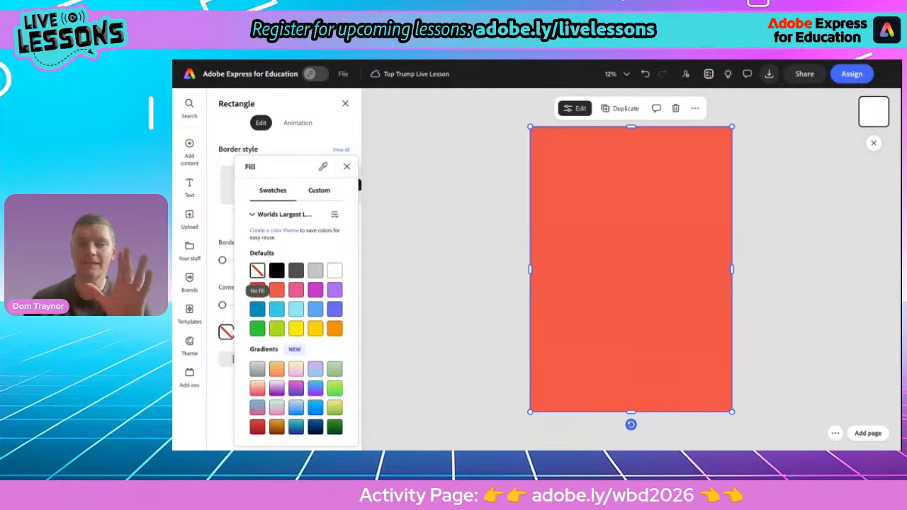
left_click(347, 167)
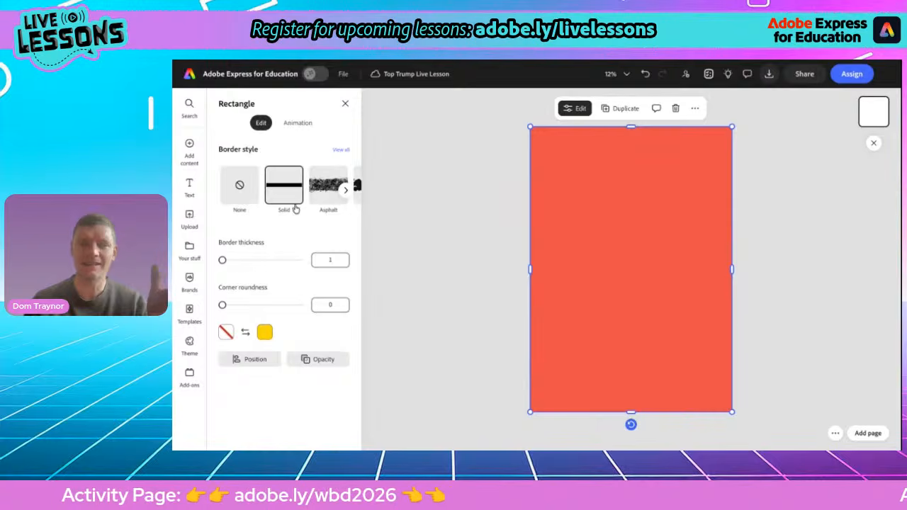
Step: Set the rectangle's border thickness to 379 and its corner roundness to 478, then deselect it
left_click_drag(223, 261, 228, 263)
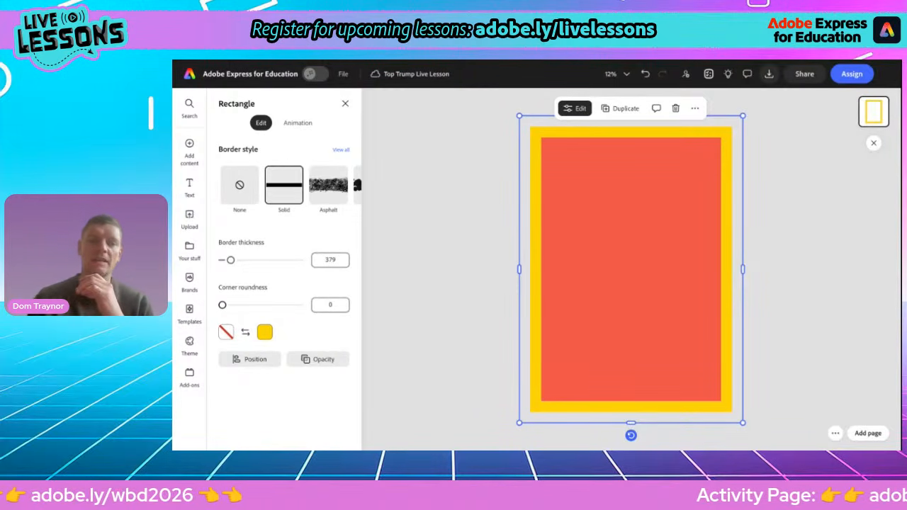
left_click_drag(222, 305, 243, 307)
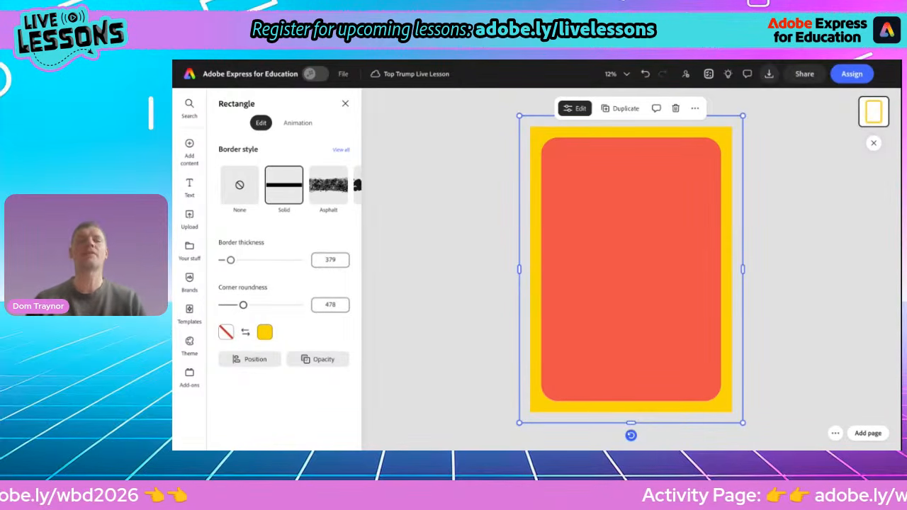
left_click(415, 298)
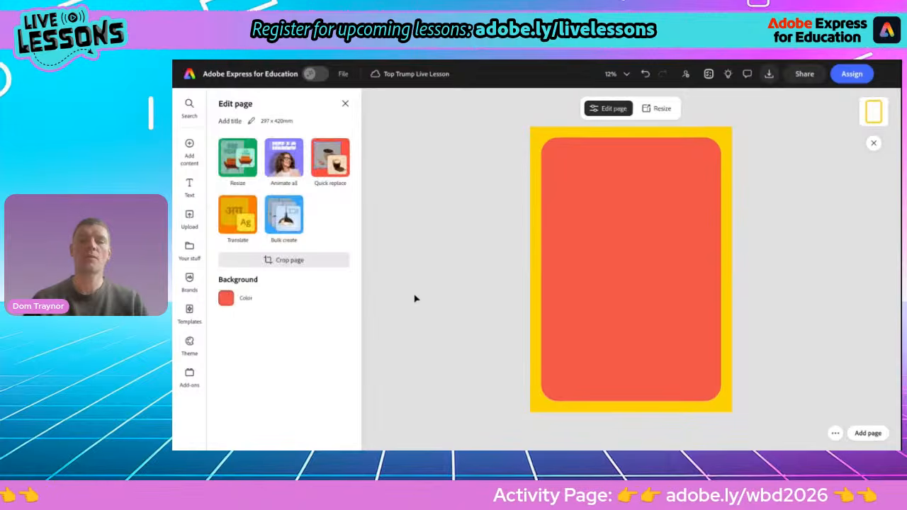
left_click_drag(538, 168, 515, 209)
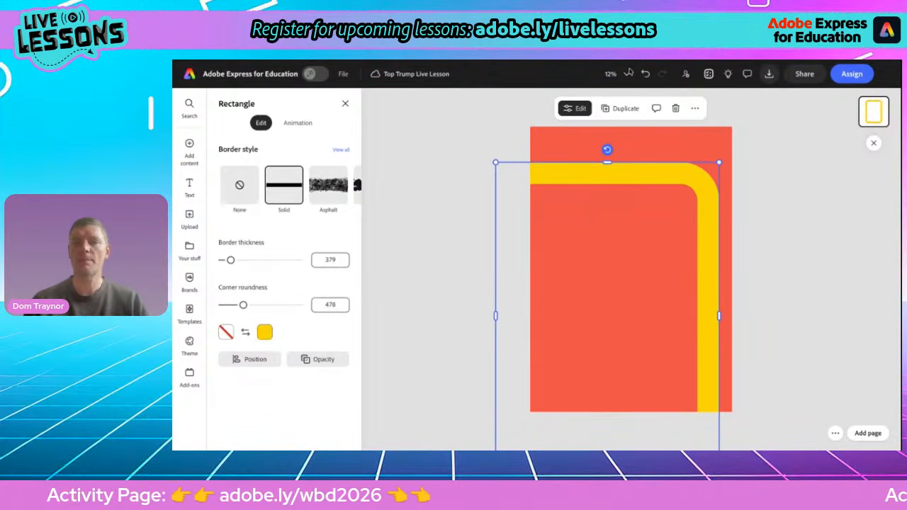
left_click(644, 74)
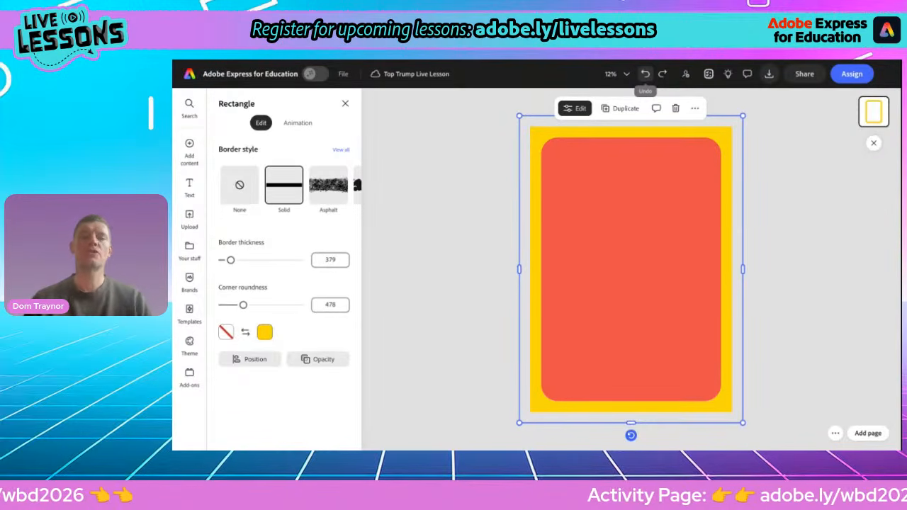
left_click(452, 269)
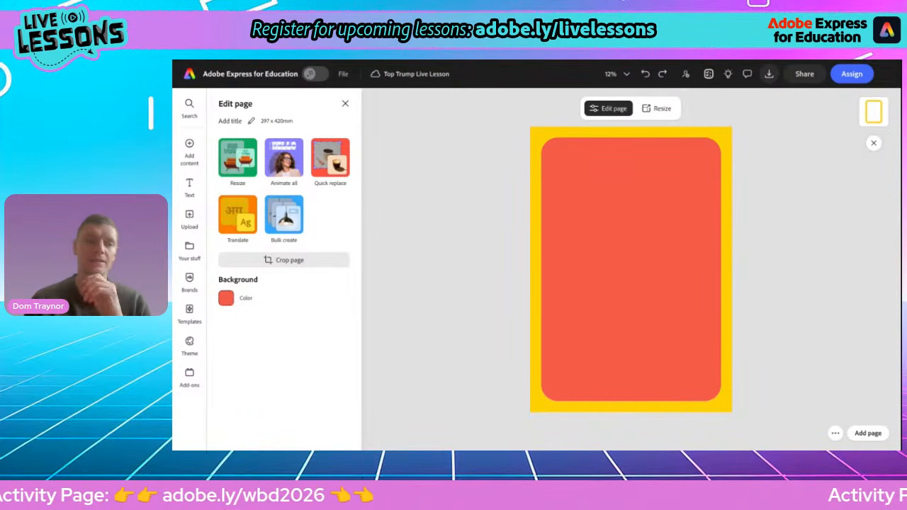
Step: Add a new text box to the page reading "DANNY THE CHAMPION OF THE WORLD"
left_click(189, 186)
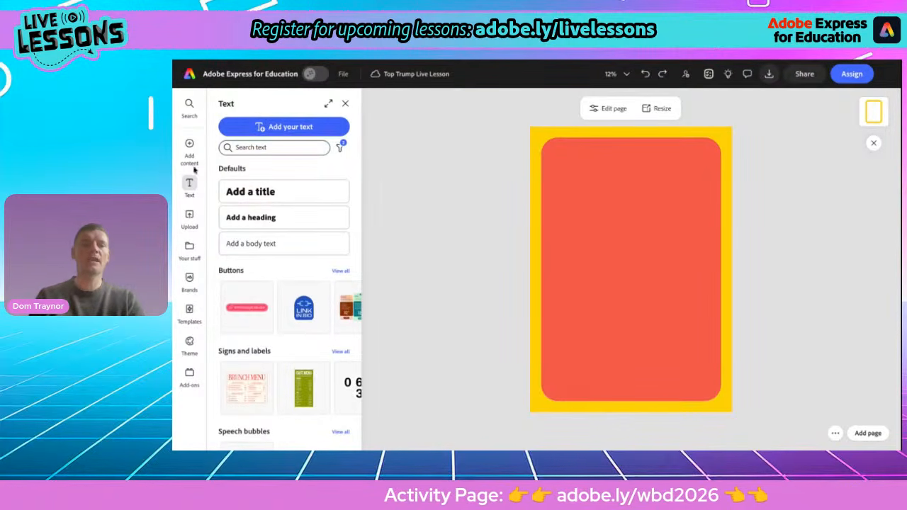
left_click(262, 126)
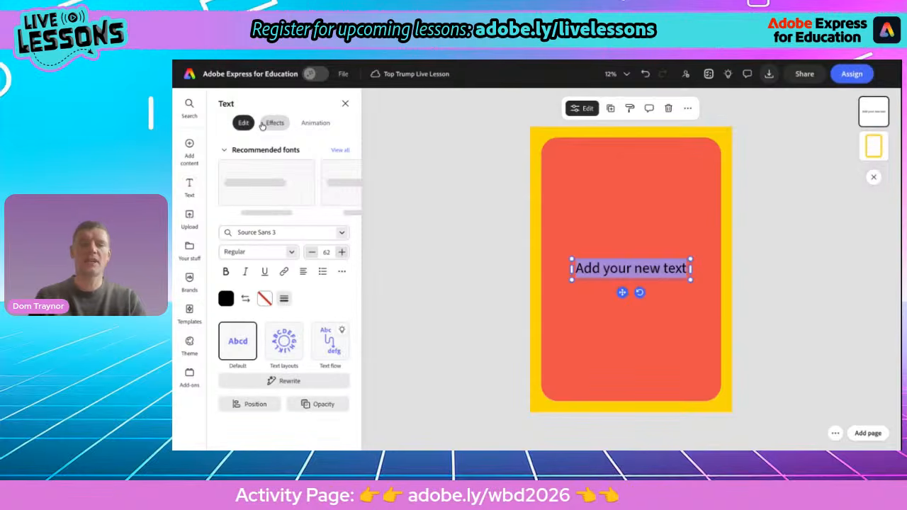
type("DANN")
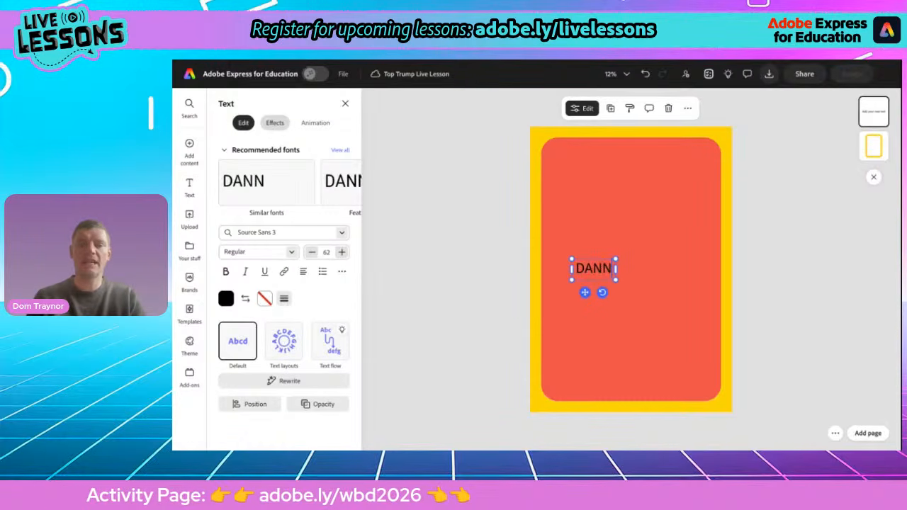
type("Y THE CHAM")
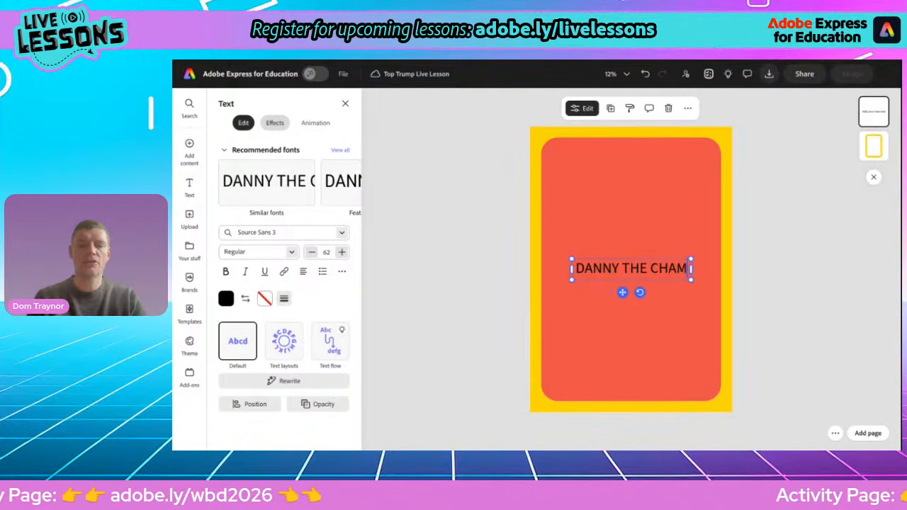
type("PION OF THE WORLD")
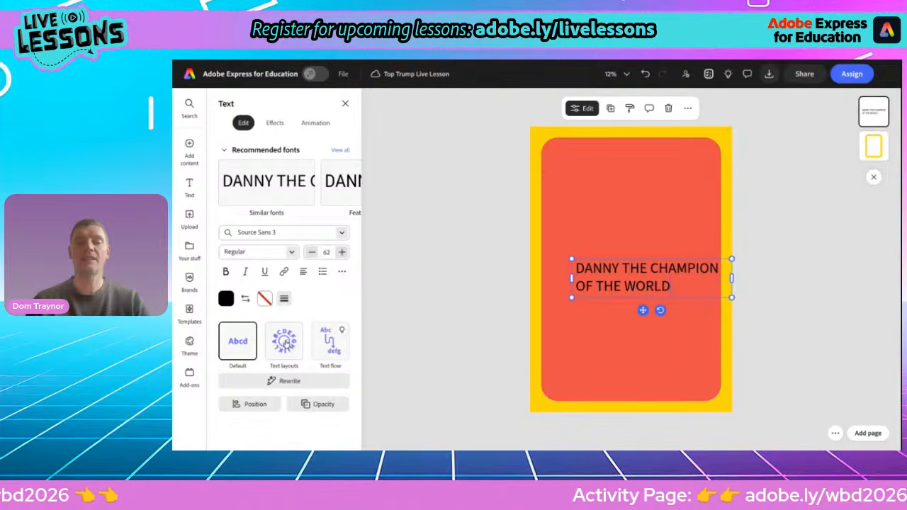
Step: Apply the Dynamic text layout to the title and move it to the top of the coral area, centred horizontally
left_click(285, 343)
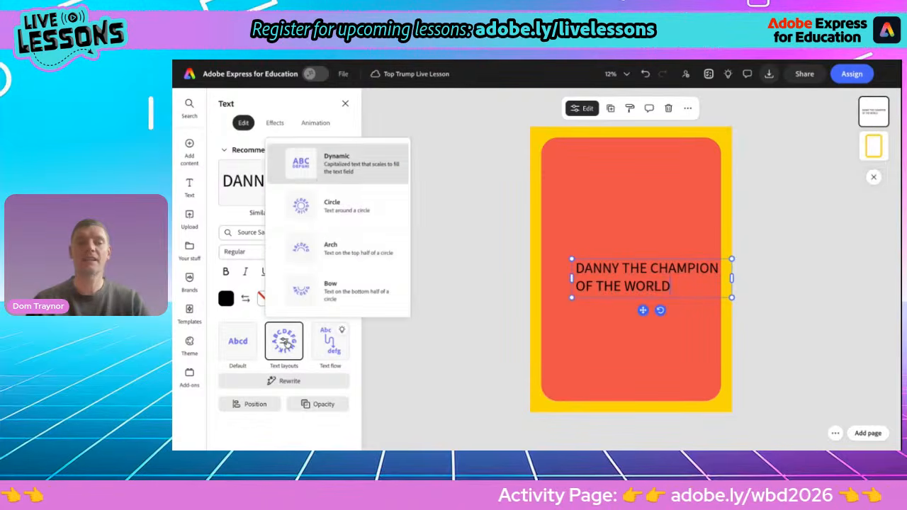
left_click(337, 167)
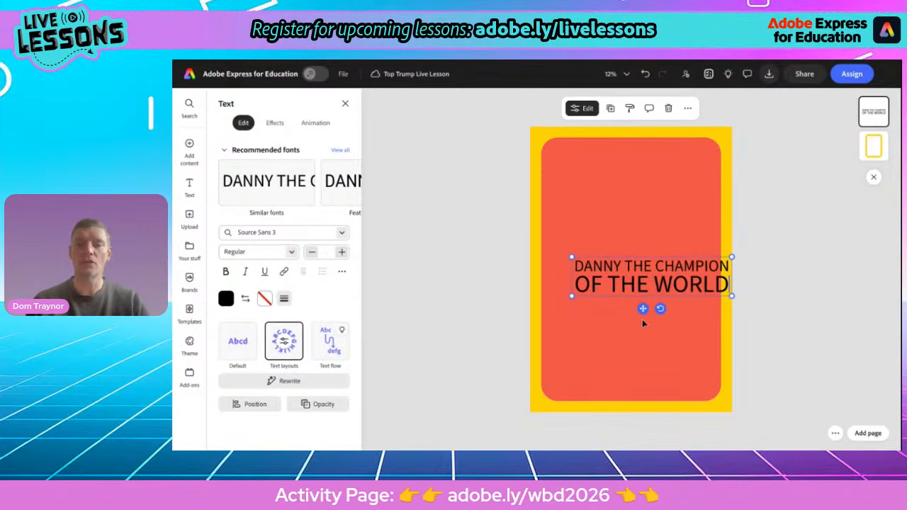
left_click_drag(642, 308, 621, 200)
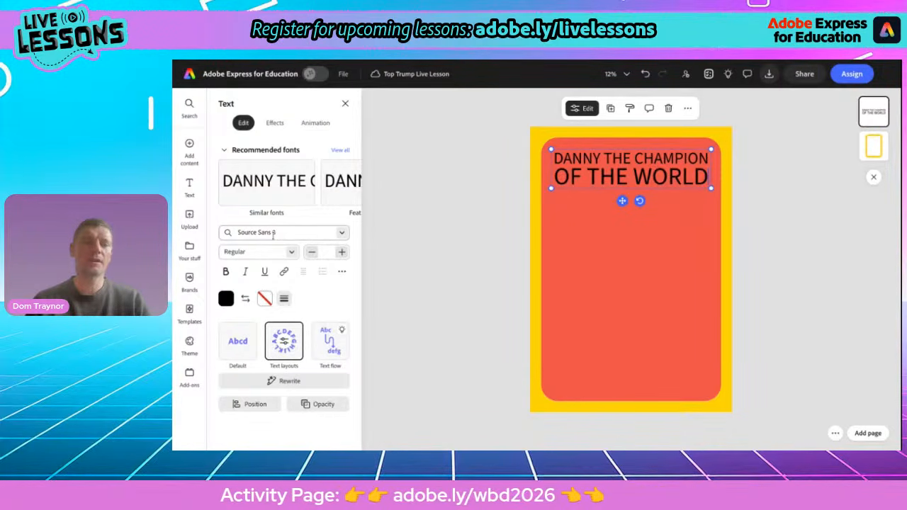
Step: Set the title's font to Copal Std in the Solid style
left_click(341, 234)
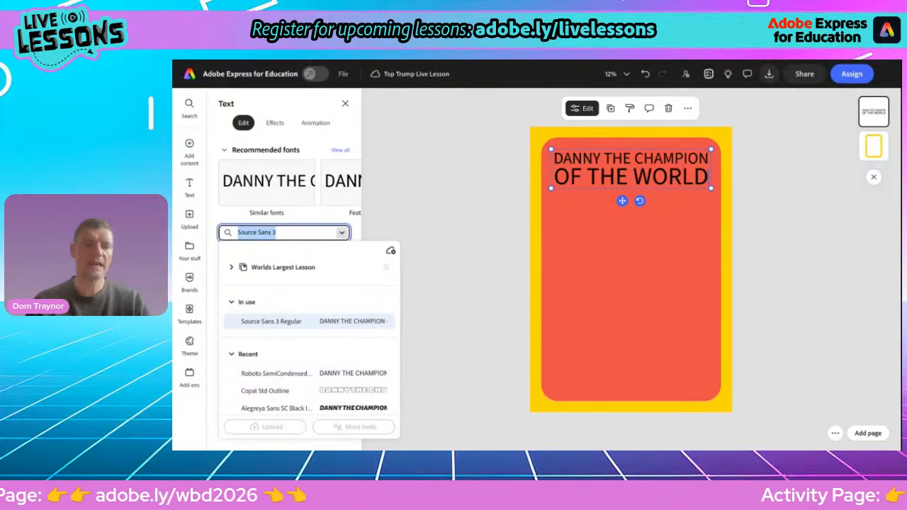
left_click(252, 395)
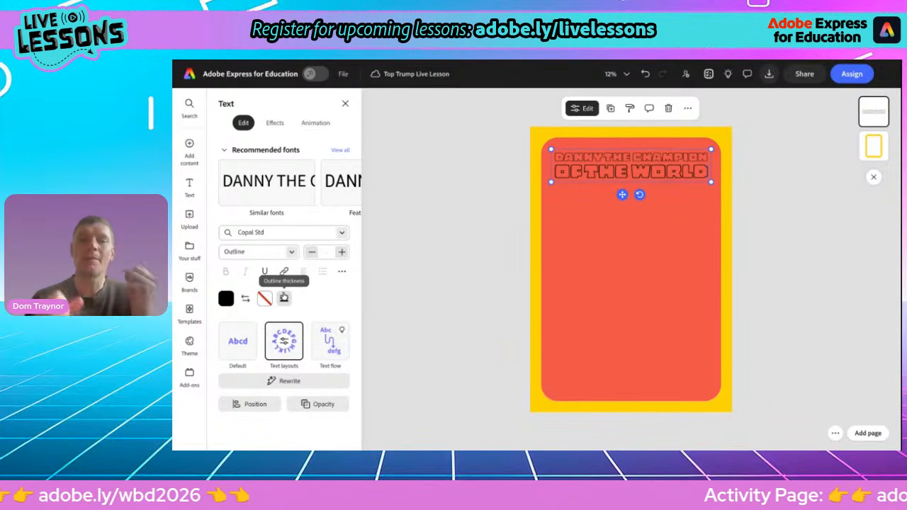
left_click(290, 254)
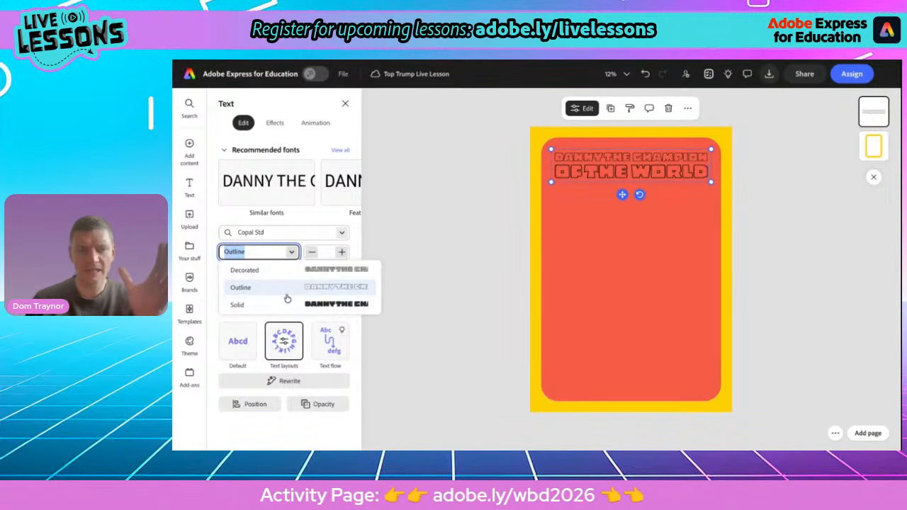
left_click(286, 304)
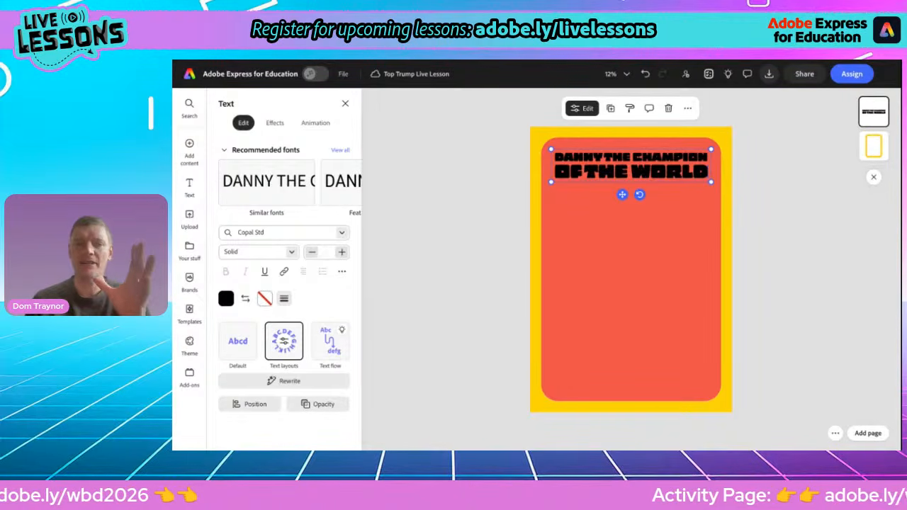
Step: Set the title's text colour to white
left_click(226, 299)
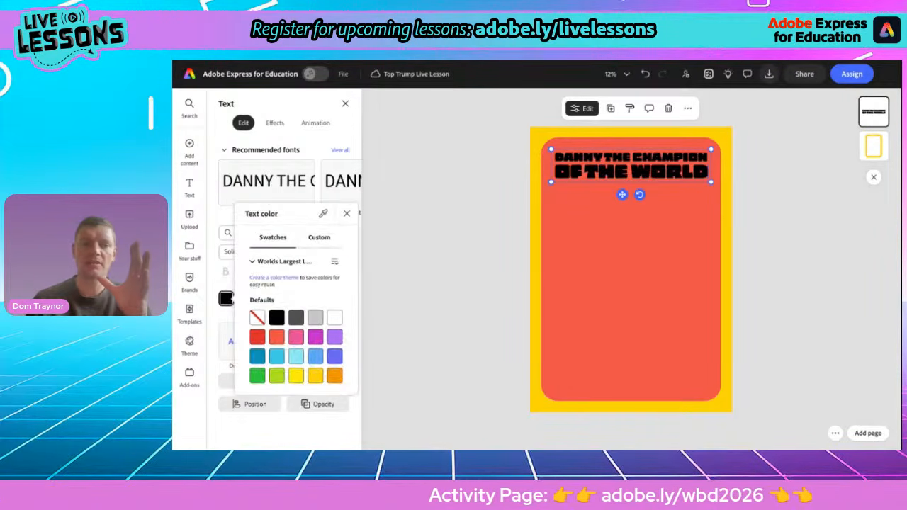
left_click(333, 318)
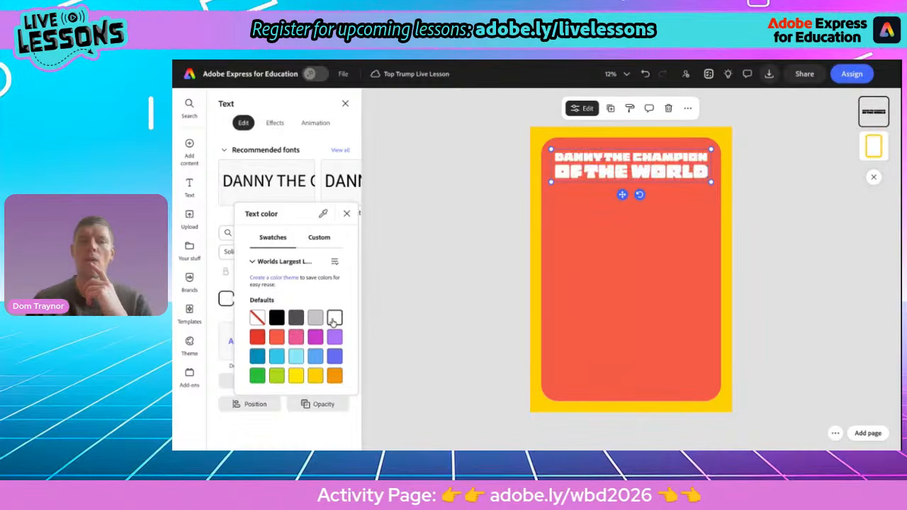
left_click(346, 213)
Step: Give the title a black #000000 outline and increase the outline thickness so the letters stand out
left_click(264, 299)
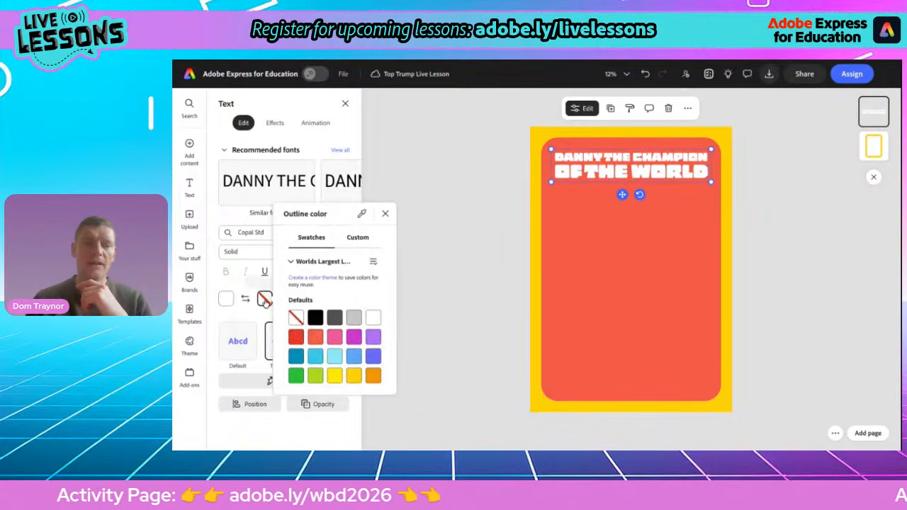
left_click(315, 318)
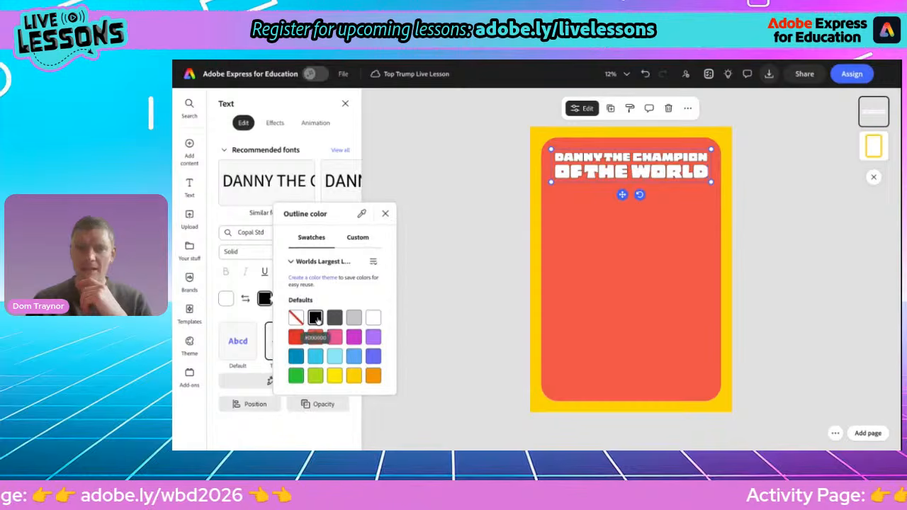
left_click(385, 213)
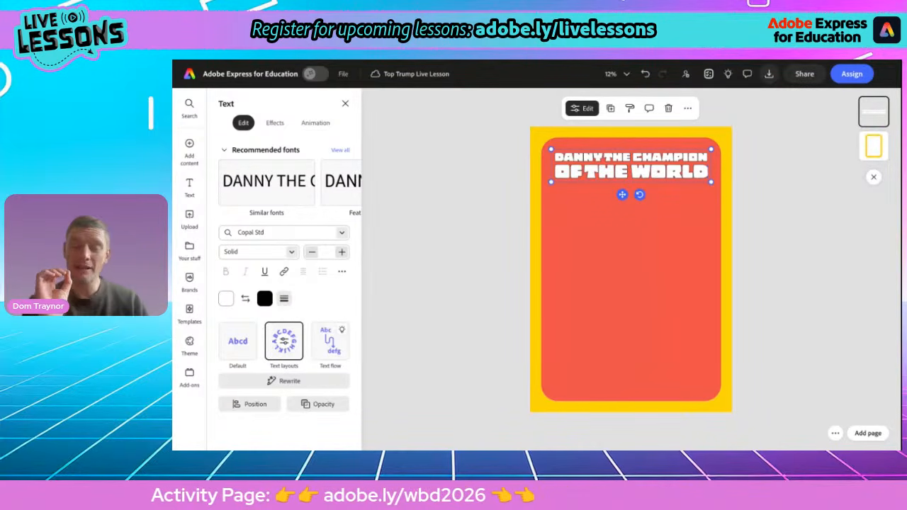
left_click(284, 299)
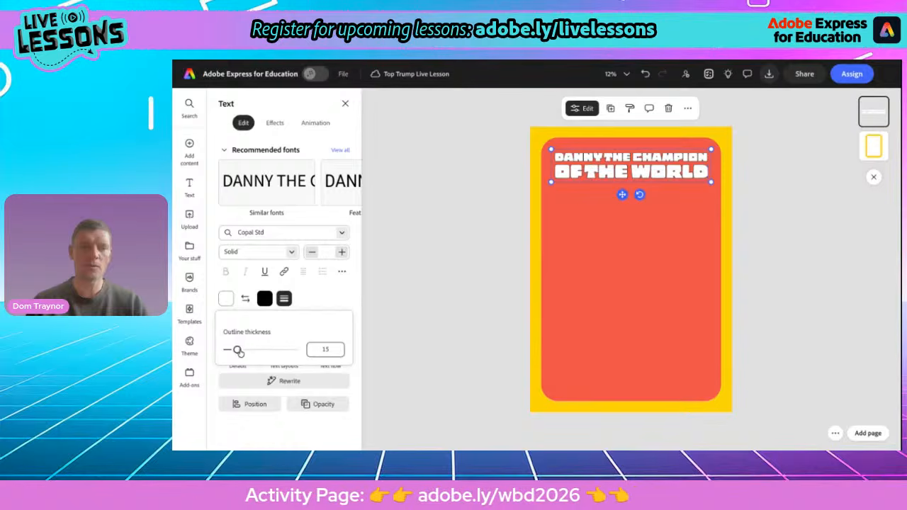
left_click_drag(236, 350, 263, 351)
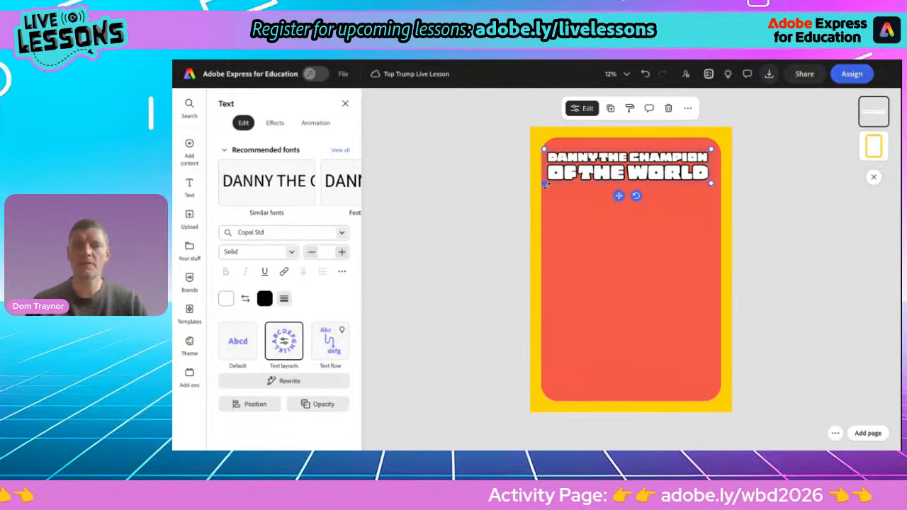
Step: Stretch the title across the coral area's width, undoing a trial narrowing, and move it up against the frame's upper inner edge
left_click_drag(711, 150, 716, 147)
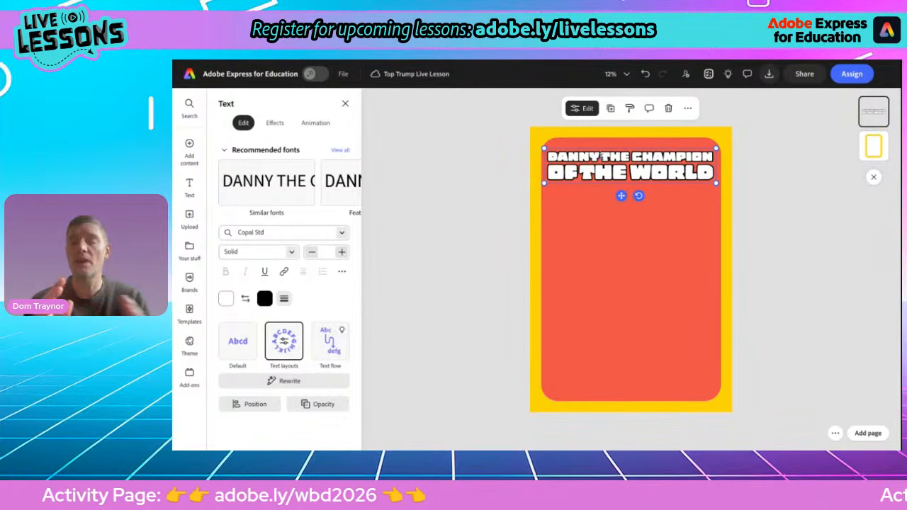
left_click_drag(715, 148, 661, 148)
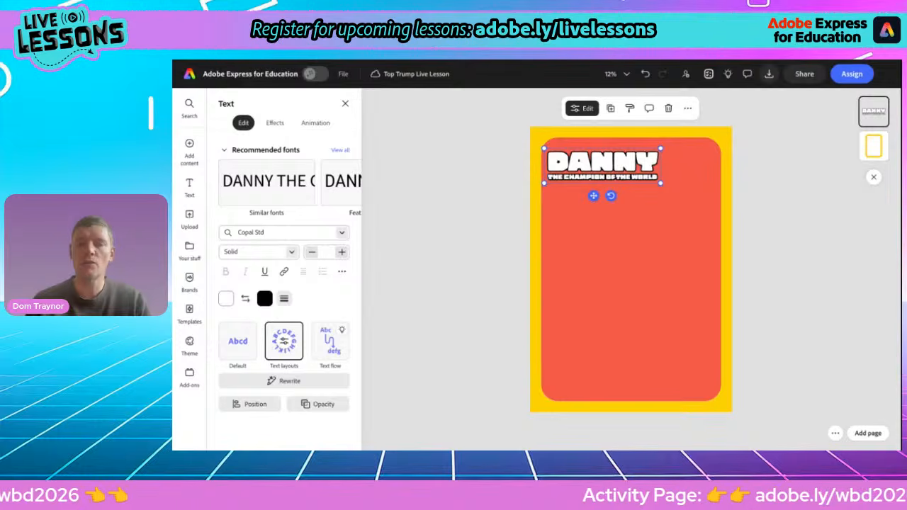
left_click(645, 74)
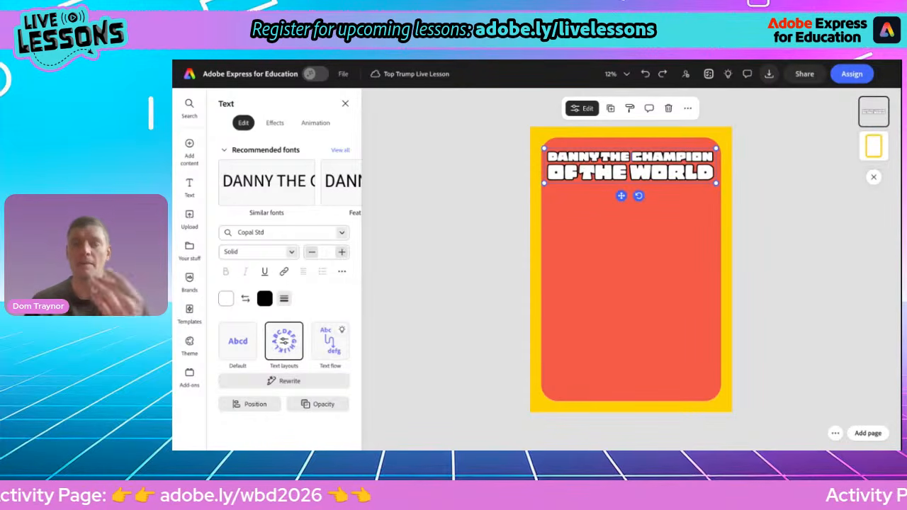
left_click_drag(621, 196, 622, 188)
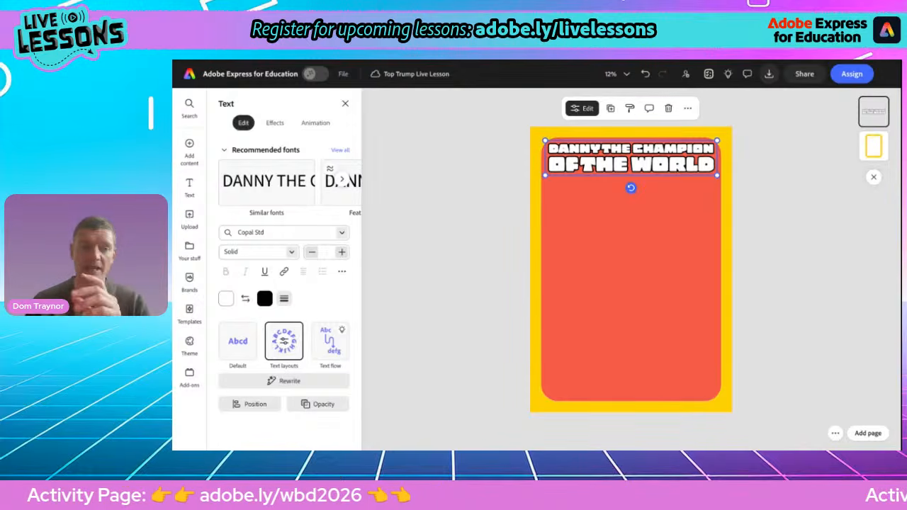
Step: Add the outlined light grey full circle from the circle shapes to the page
mouse_move(197, 159)
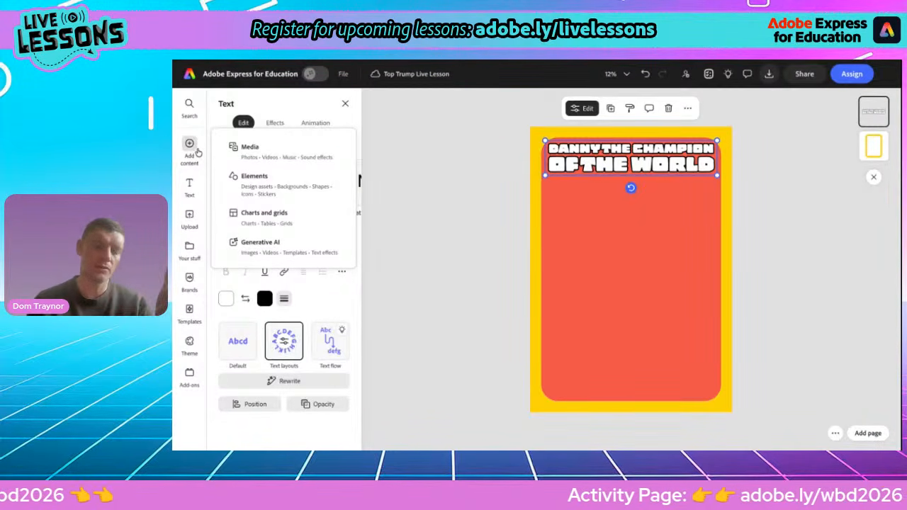
left_click(250, 186)
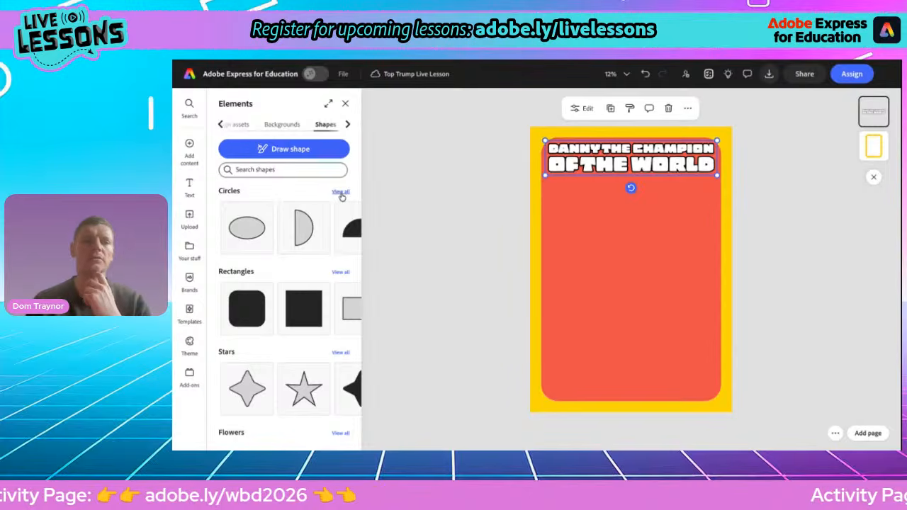
left_click(341, 192)
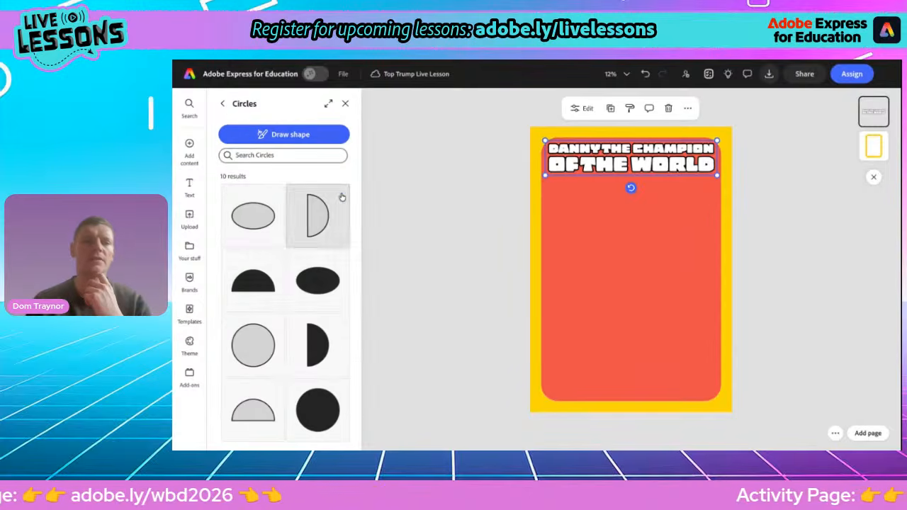
left_click(256, 346)
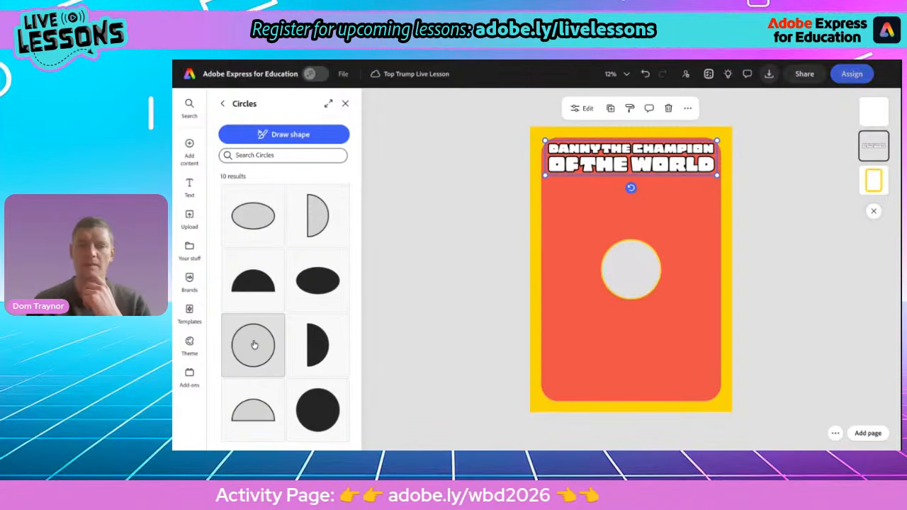
Step: Enlarge the circle to about two thirds of the page width and centre it directly beneath the title
left_click(634, 281)
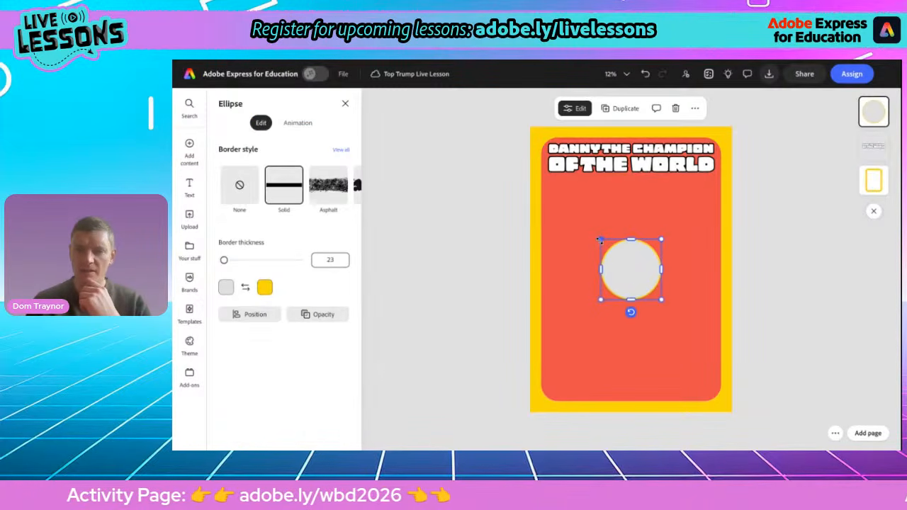
left_click_drag(601, 239, 551, 190)
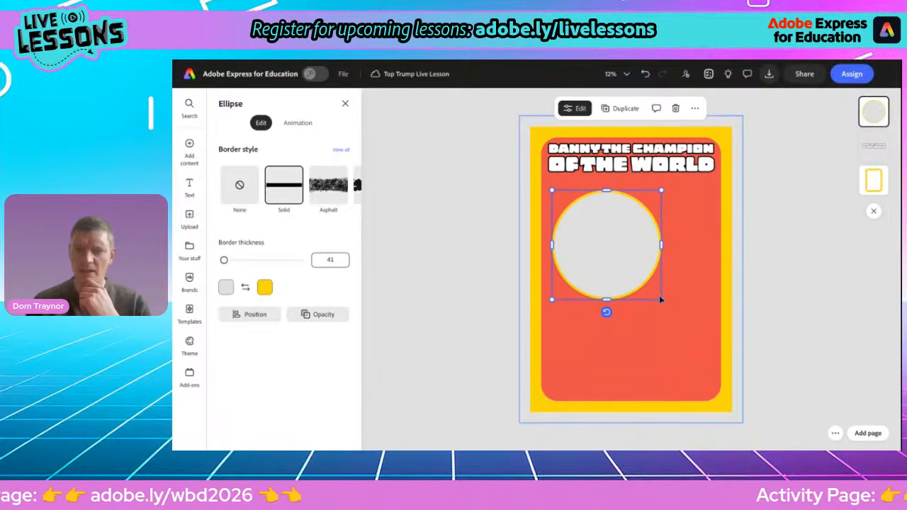
left_click_drag(660, 300, 685, 323)
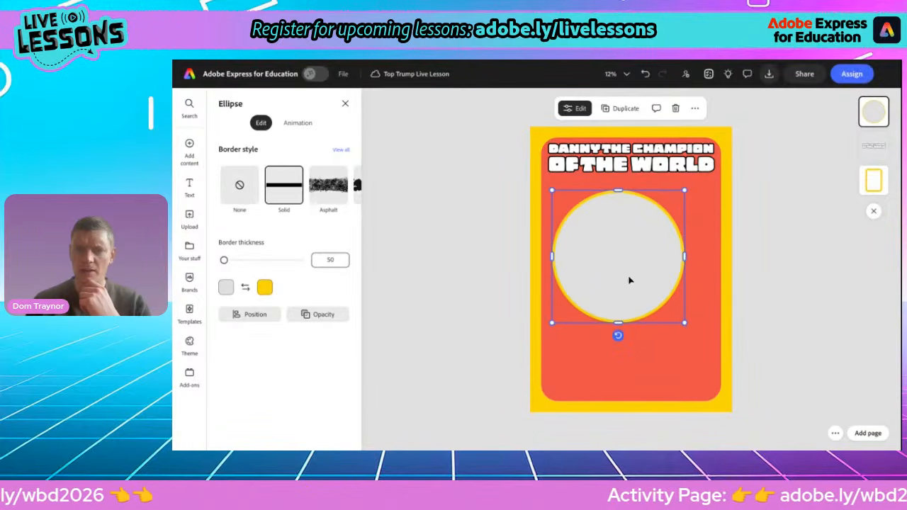
left_click_drag(629, 281, 641, 263)
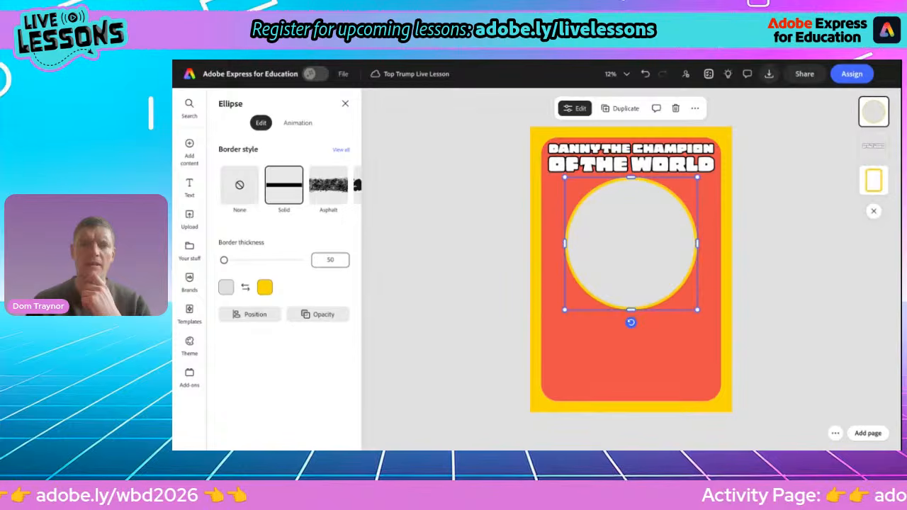
Step: Try a black fill on the circle and settle on yellow #FFD000 as its fill colour
left_click(224, 288)
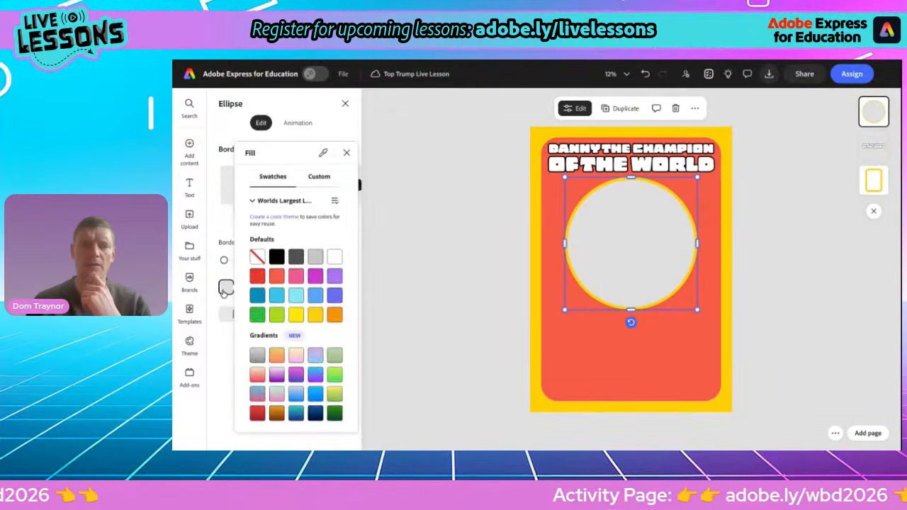
left_click(275, 258)
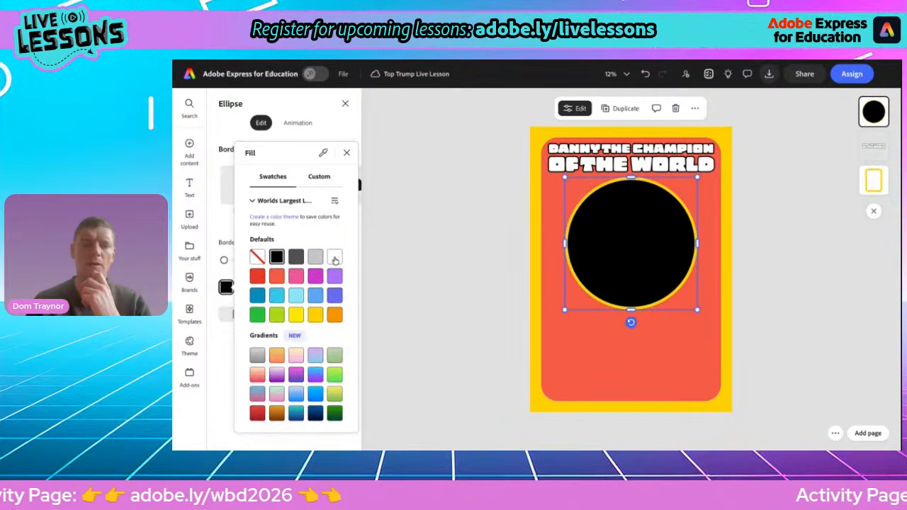
left_click(315, 316)
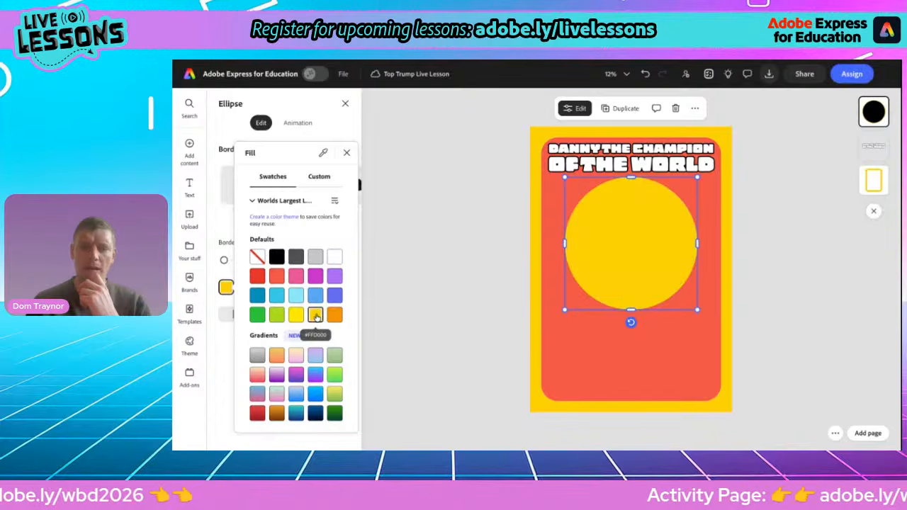
left_click(226, 283)
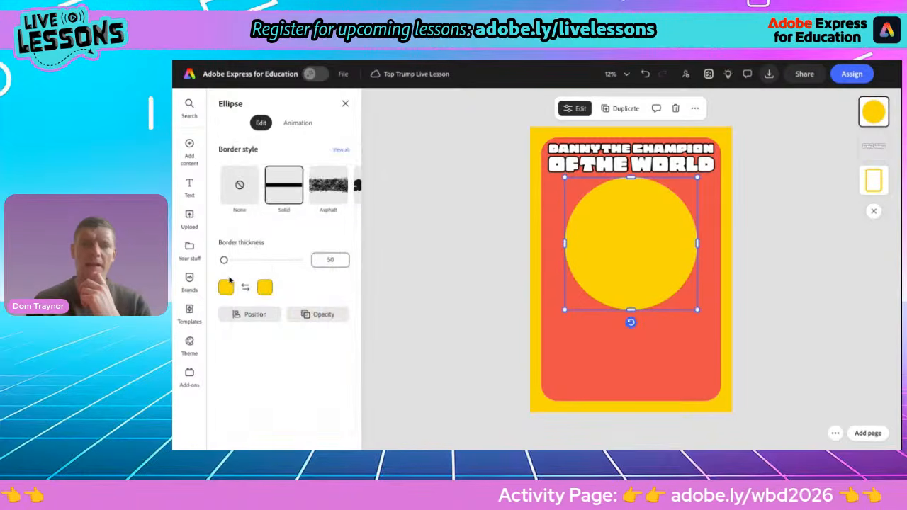
Step: Give the yellow circle a black border and raise the border thickness to 190
left_click(264, 286)
left_click(314, 258)
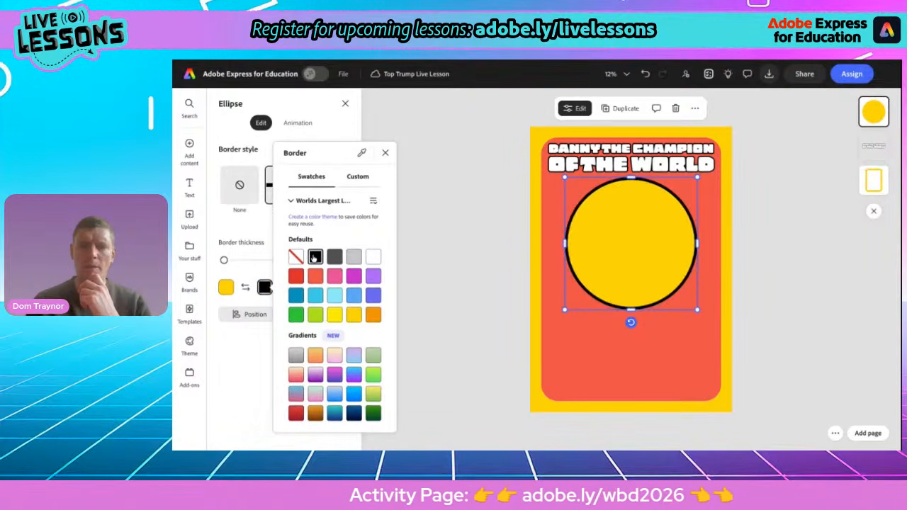
left_click(385, 153)
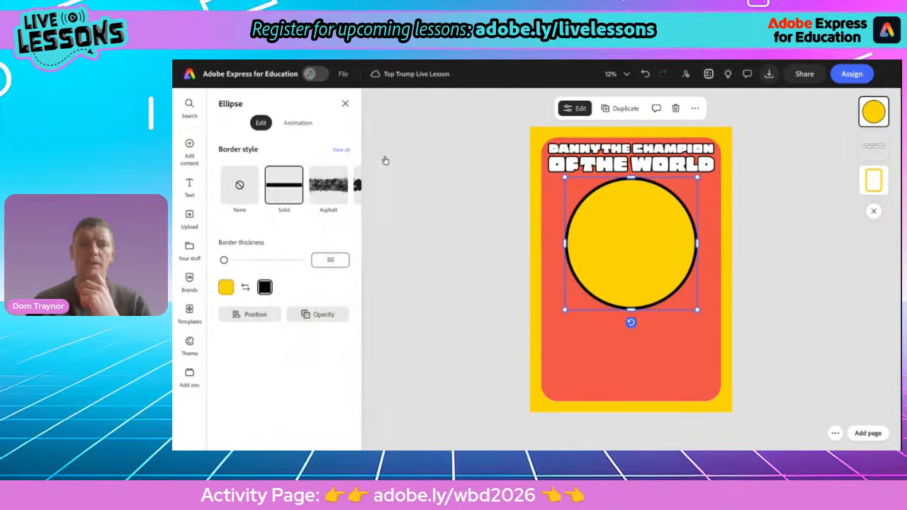
left_click_drag(226, 260, 228, 260)
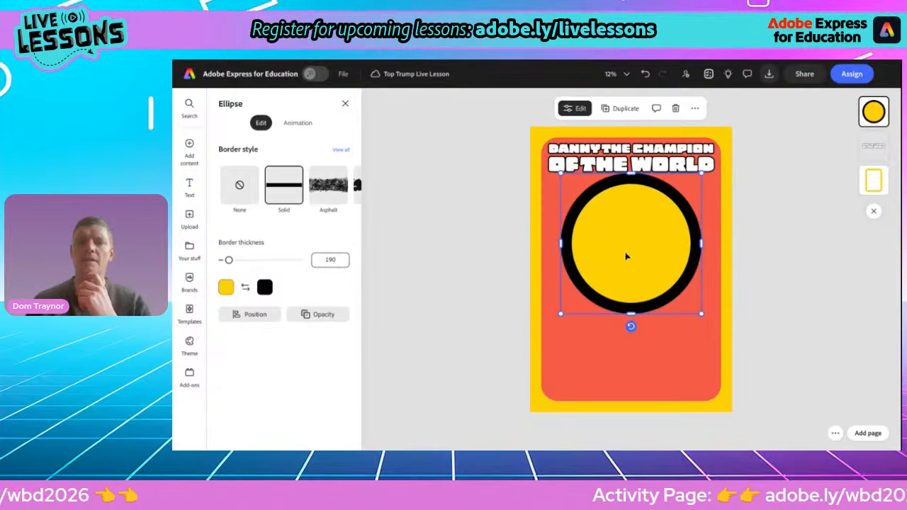
Step: Place the circle behind the title and enlarge it to nearly the coral area's full width, keeping it centred
mouse_move(628, 253)
left_mouse_down()
mouse_move(627, 218)
mouse_move(629, 251)
left_mouse_up()
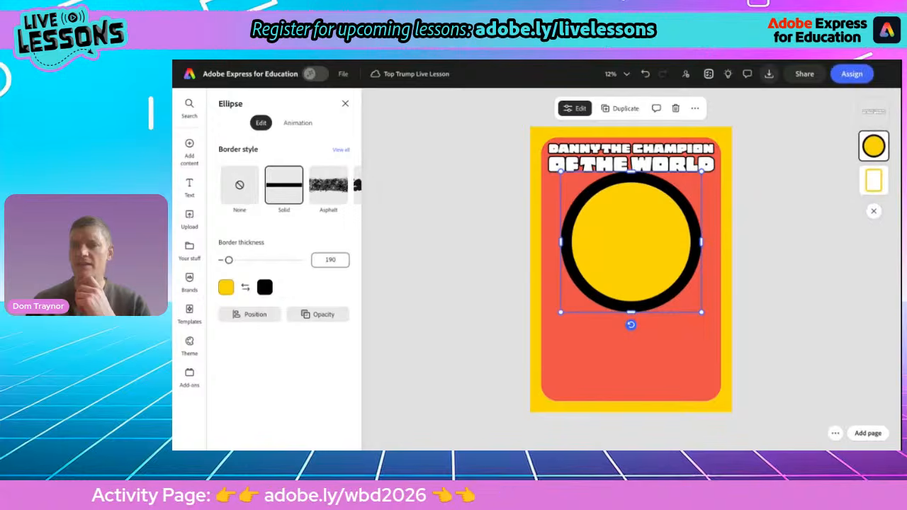
left_click_drag(630, 235, 629, 226)
left_click_drag(561, 306, 550, 317)
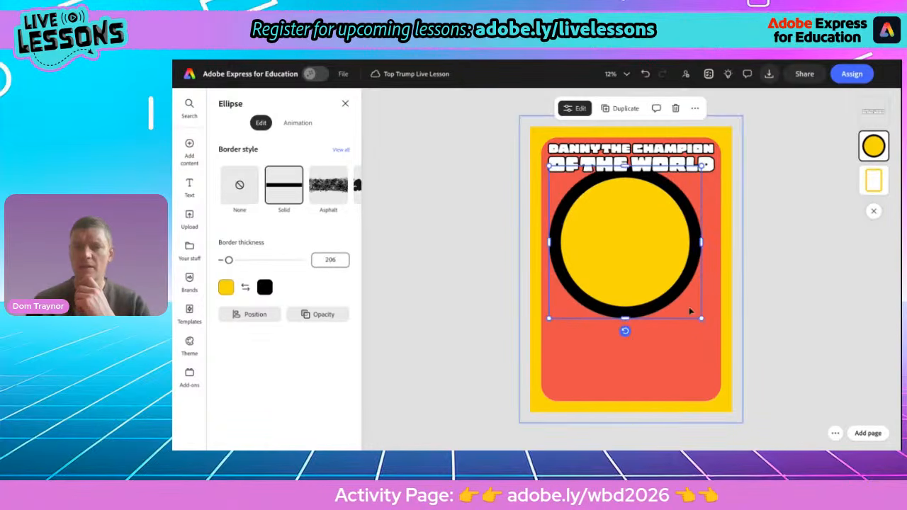
left_click_drag(701, 317, 713, 327)
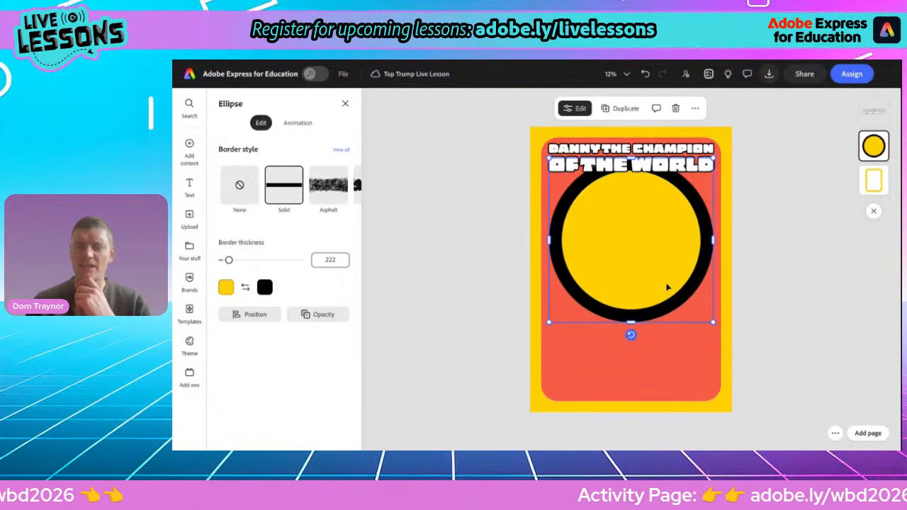
Step: Set the circle's border thickness to 150 and nudge the circle slightly upwards behind the title
double_click(325, 259)
type("150")
key("Return")
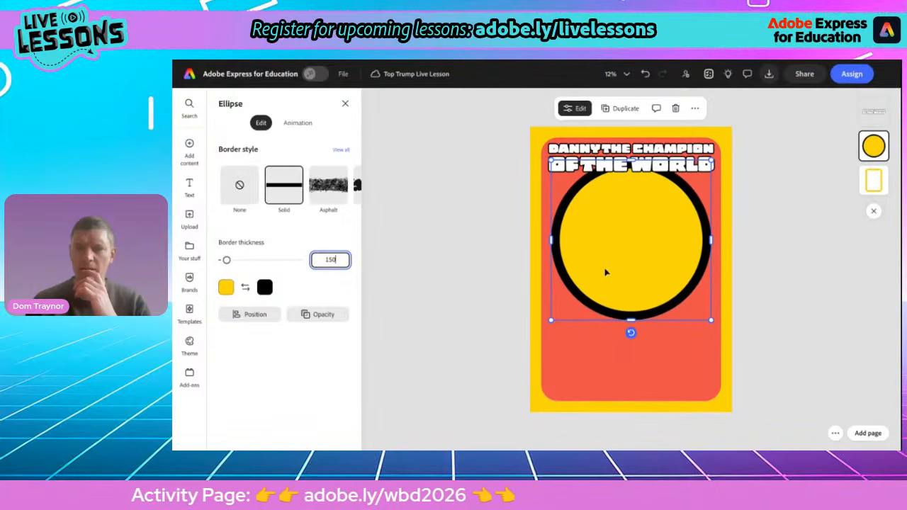
left_click_drag(606, 272, 605, 263)
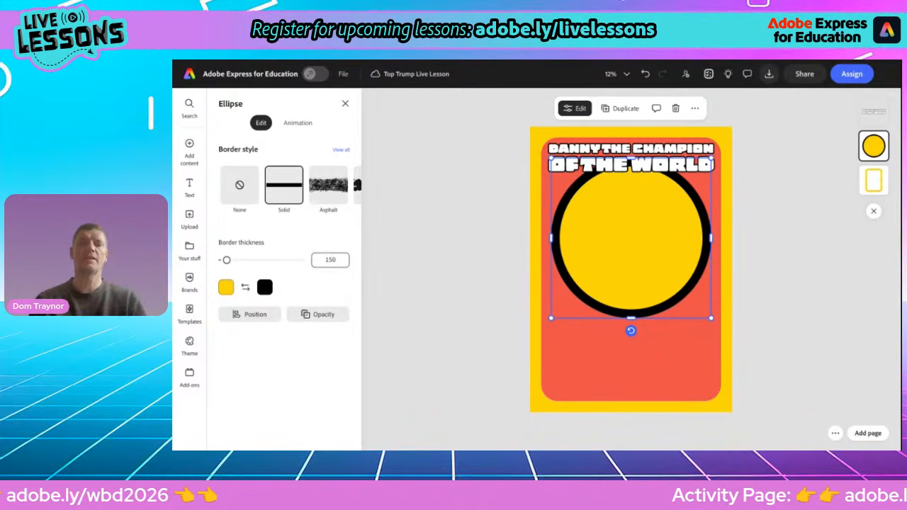
left_click(428, 291)
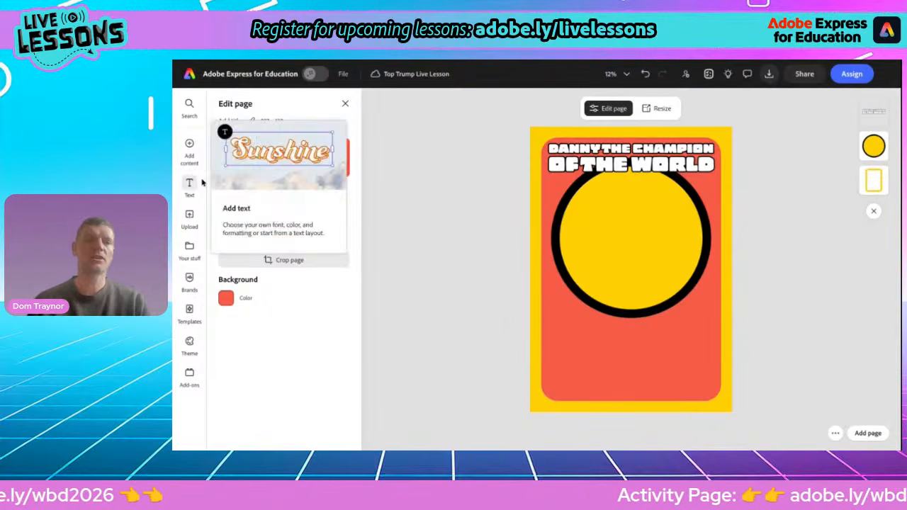
Step: Open the photo section of the media library
mouse_move(189, 147)
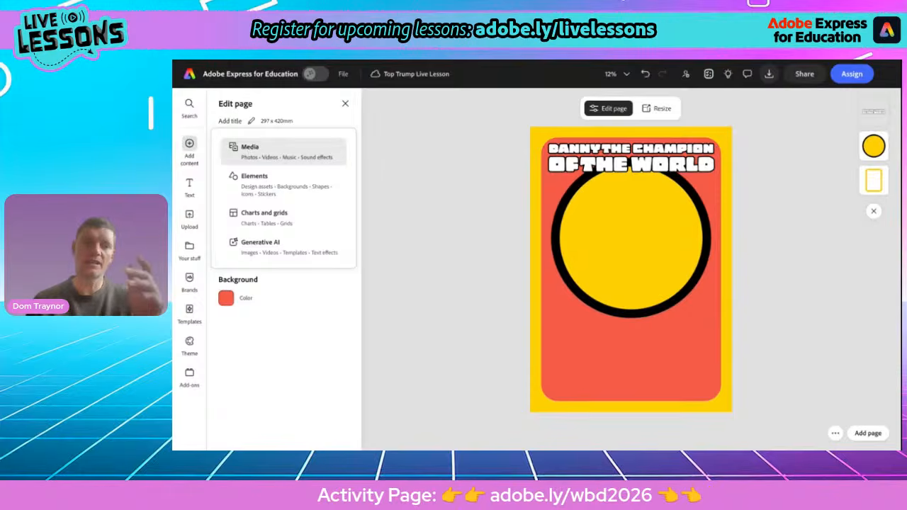
left_click(249, 149)
left_click(253, 124)
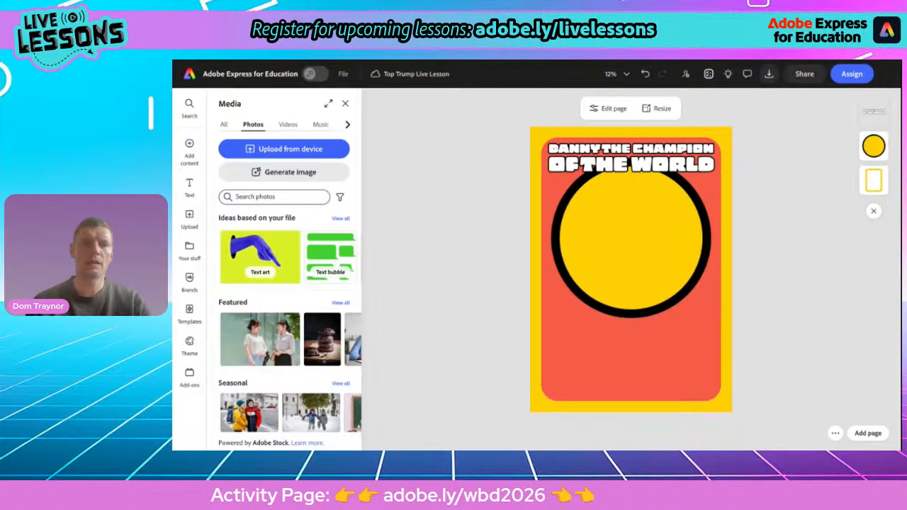
Step: Switch to the Google Images results for "danny champion of the world" and examine the yellow illustrated cover as reference, then return to Adobe Express
key("ctrl+Tab")
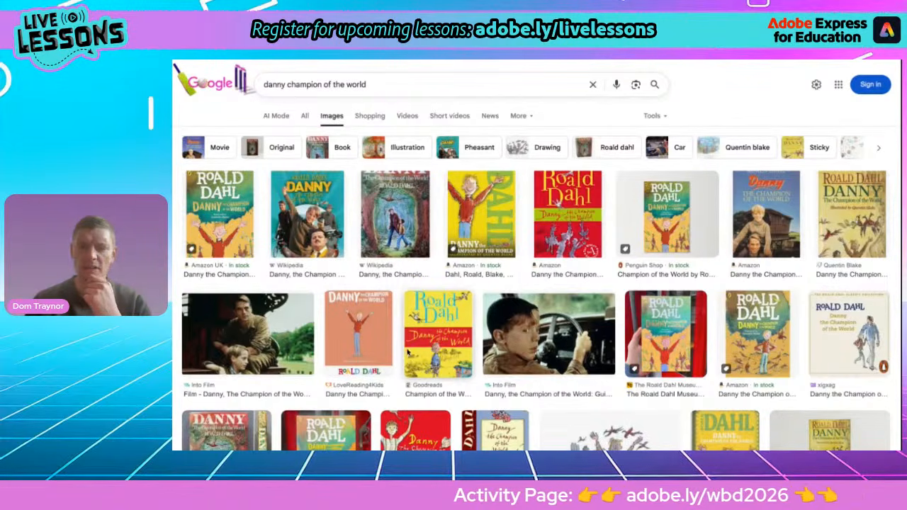
left_click(531, 354)
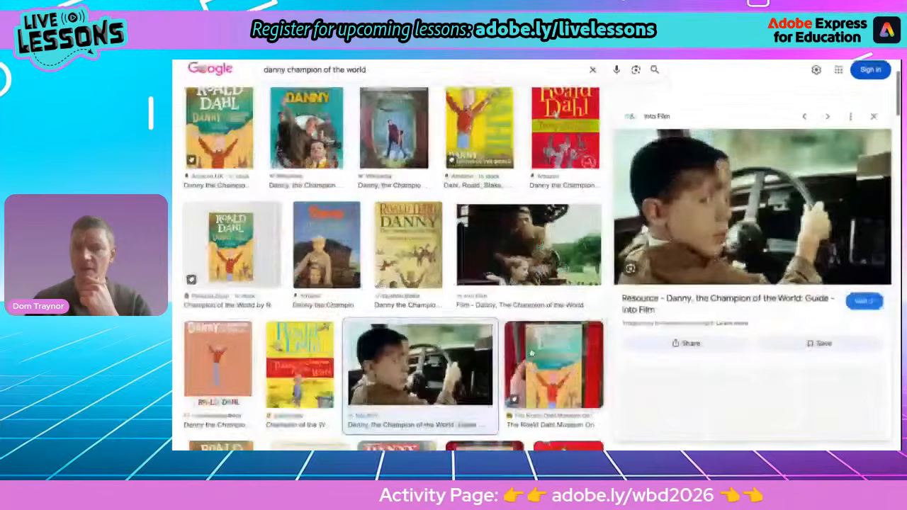
left_click(875, 118)
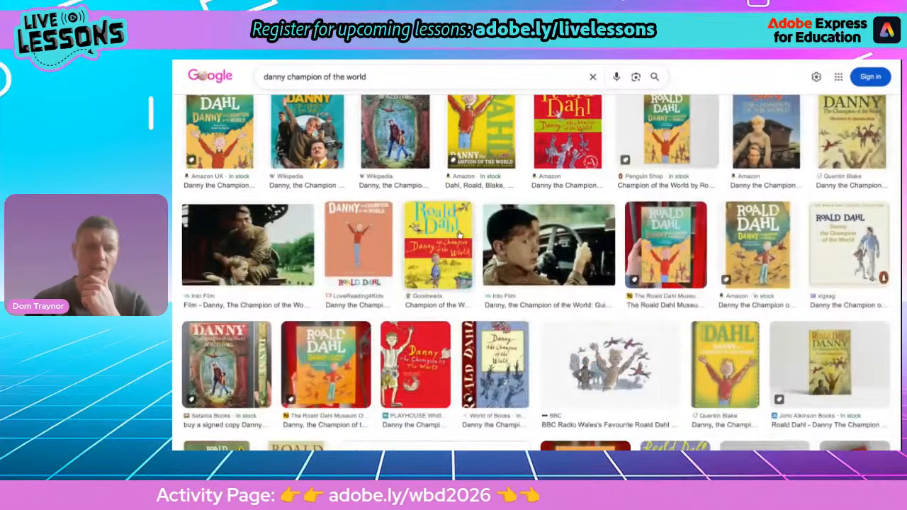
scroll(333, 239, "up", 2)
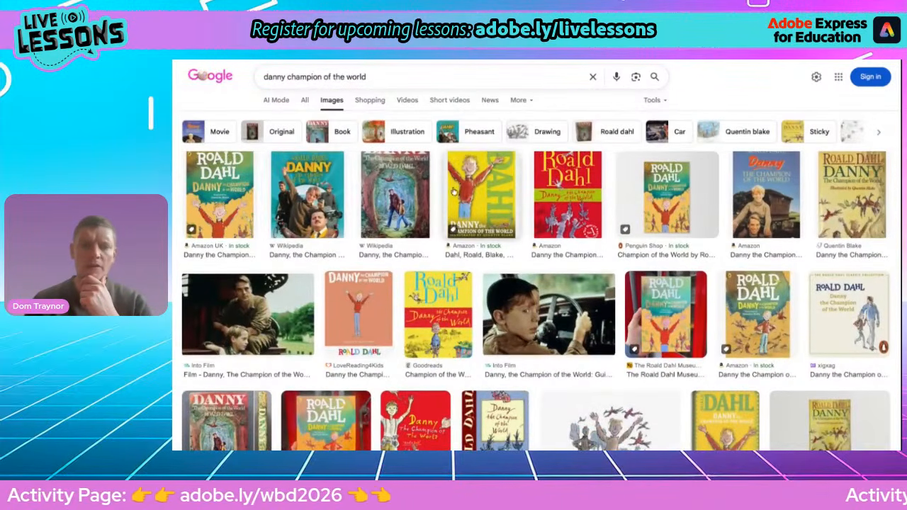
left_click(482, 193)
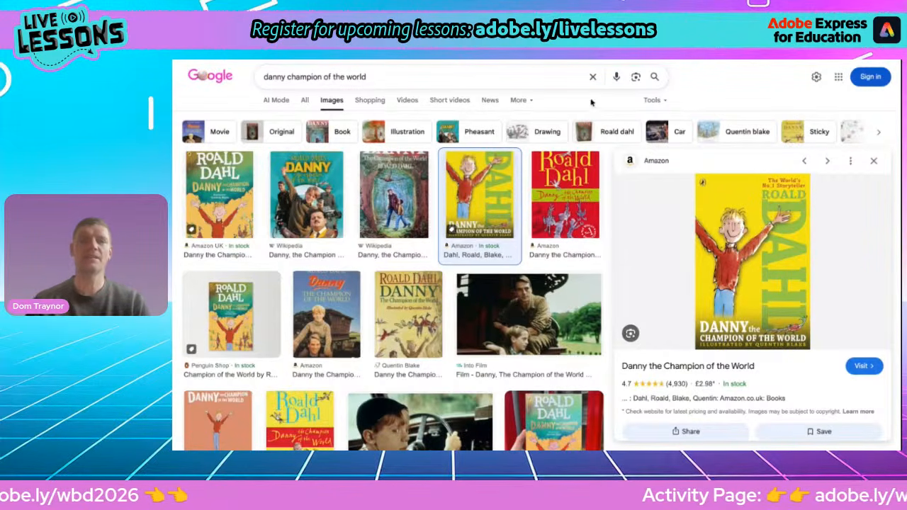
left_click(466, 60)
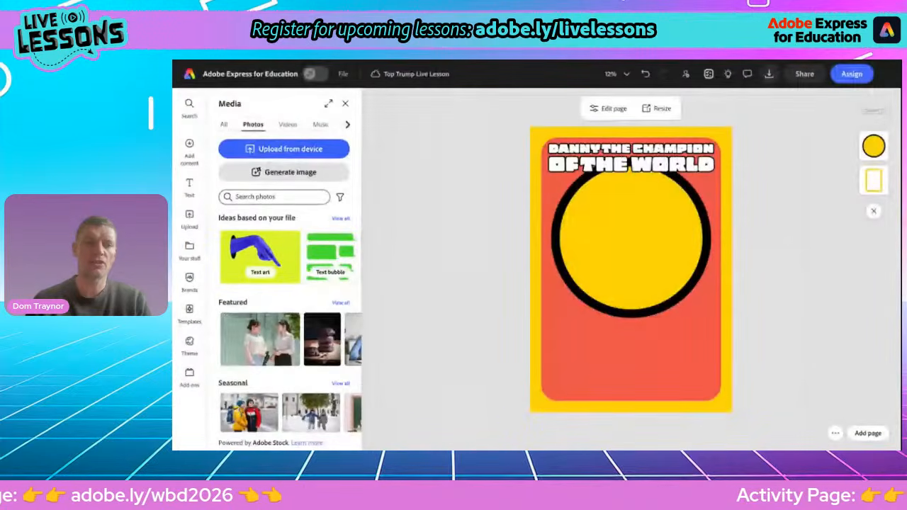
Step: Add a Square (1:1) generated-image placeholder and enlarge it to about the circle's width, centred horizontally over the circle
left_click(284, 172)
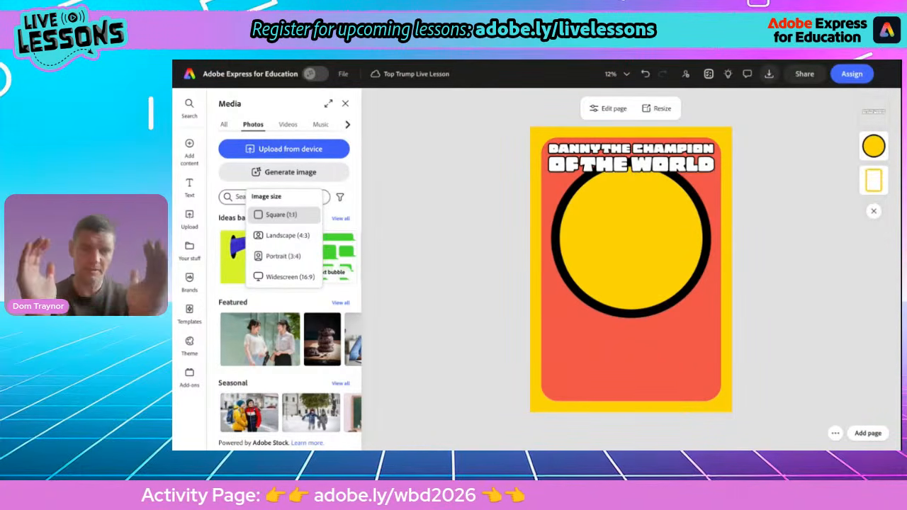
left_click(268, 214)
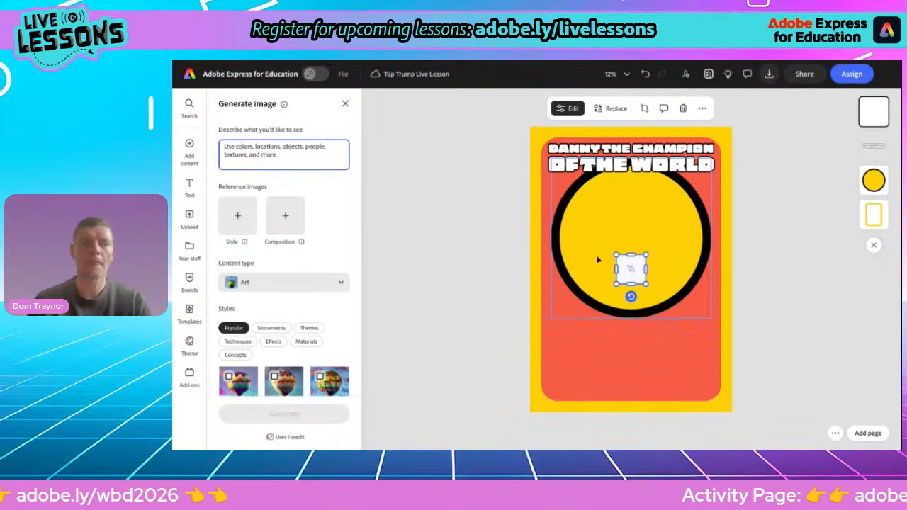
left_click_drag(615, 284, 555, 343)
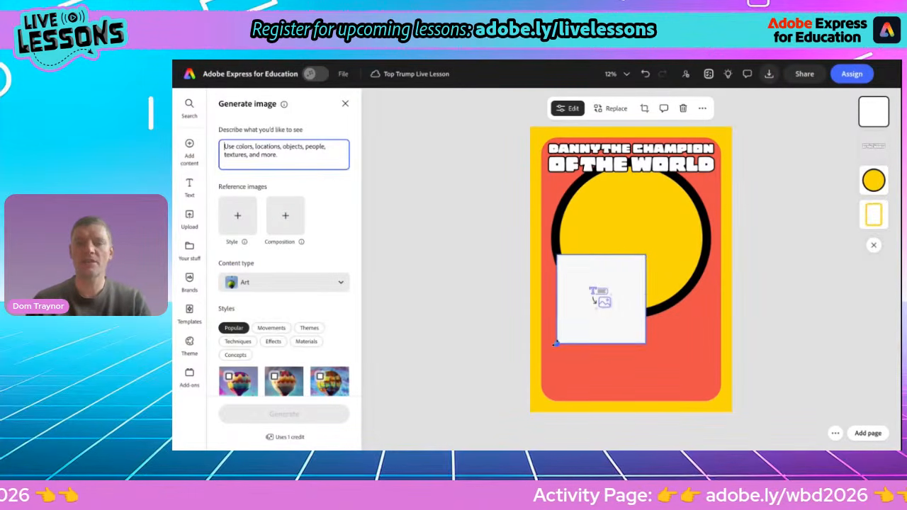
left_click_drag(645, 254, 713, 187)
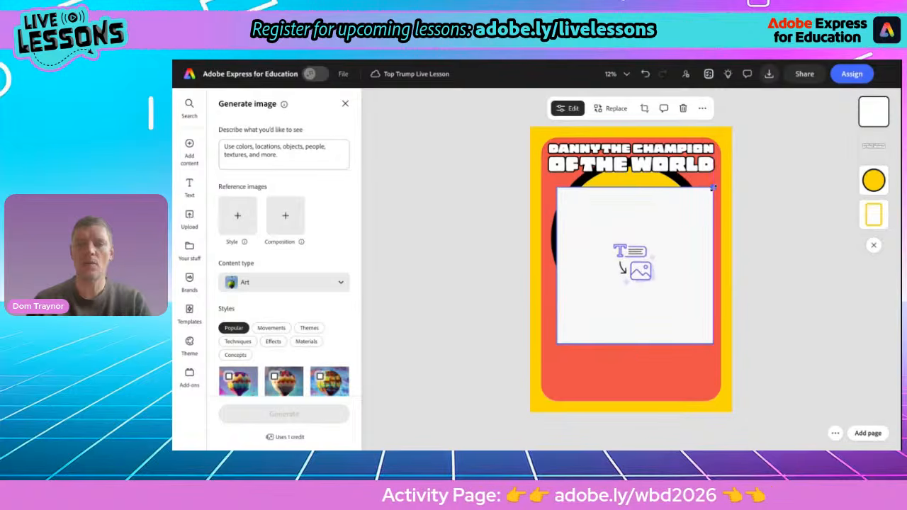
left_click_drag(673, 240, 668, 234)
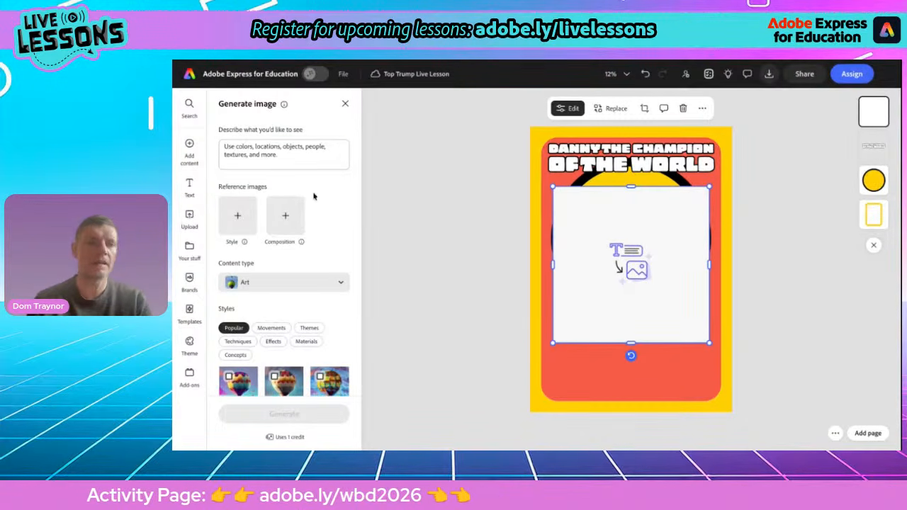
Step: Generate images from "Smiling boy with short blond messy hair with his arms raised in the air. He is wearing a red jumper and blue jeans. Line drawing."
left_click(245, 146)
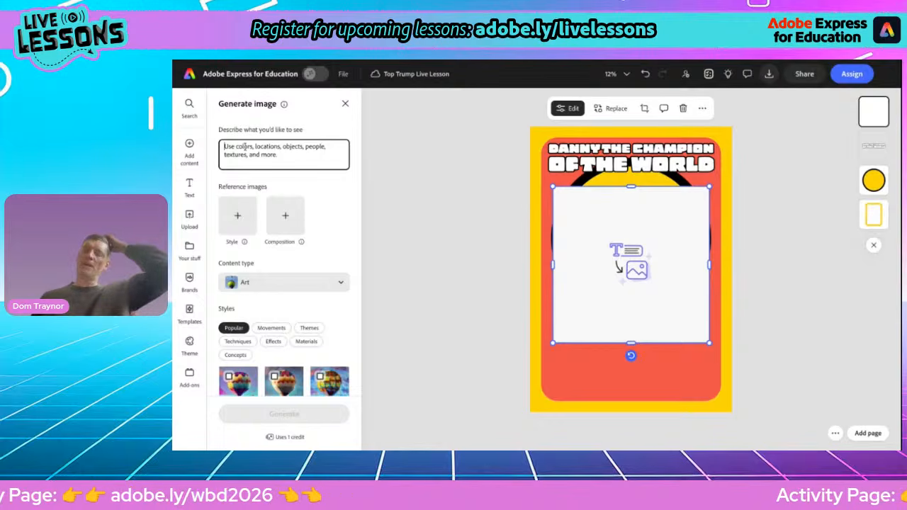
left_click(389, 63)
left_click(390, 62)
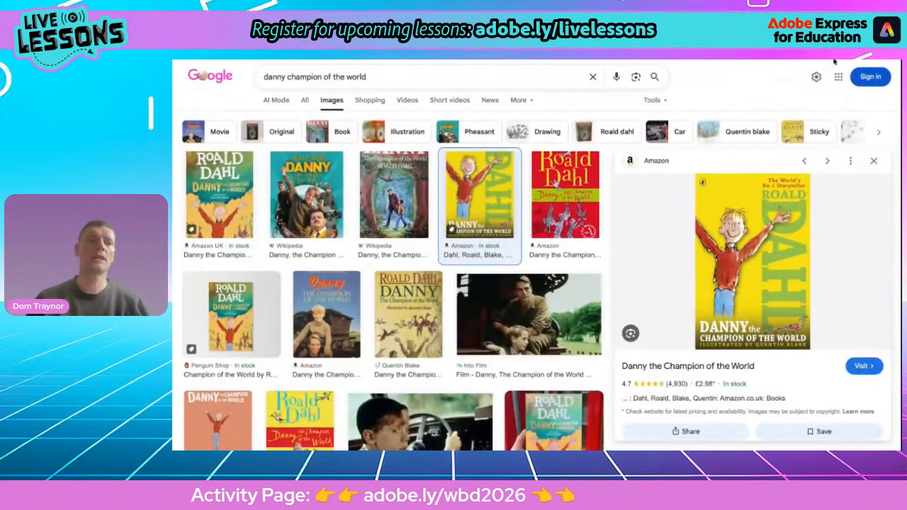
key("ctrl+Tab")
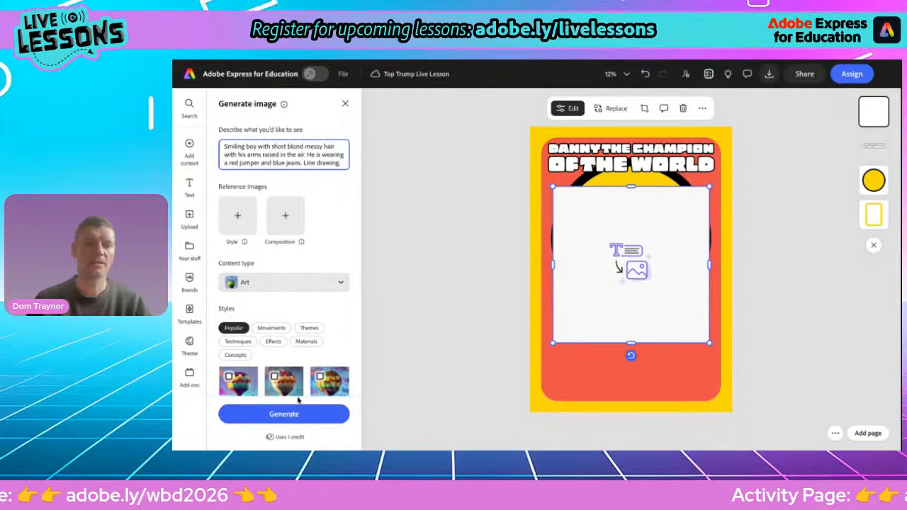
left_click(273, 415)
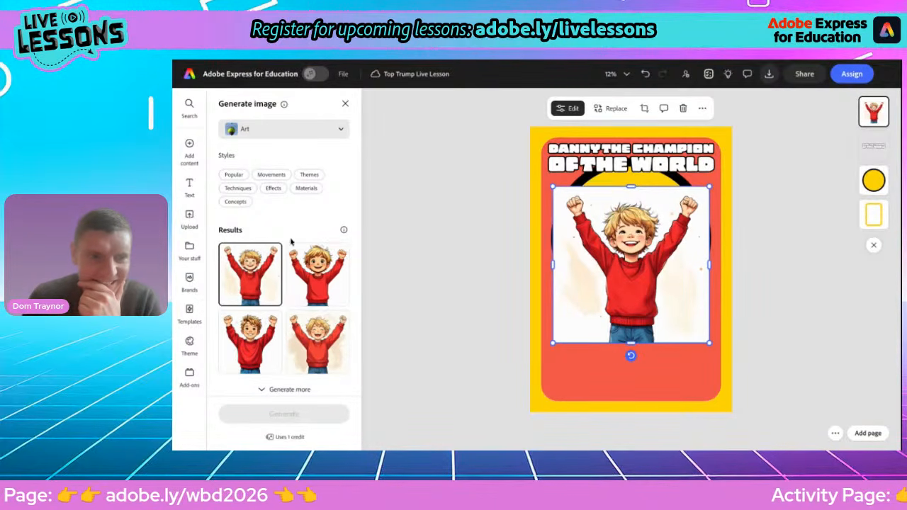
Step: Change the start of the image prompt to "Sketch of a smiling boy" and generate a new set of images
scroll(290, 242, "up", 3)
left_click(225, 147)
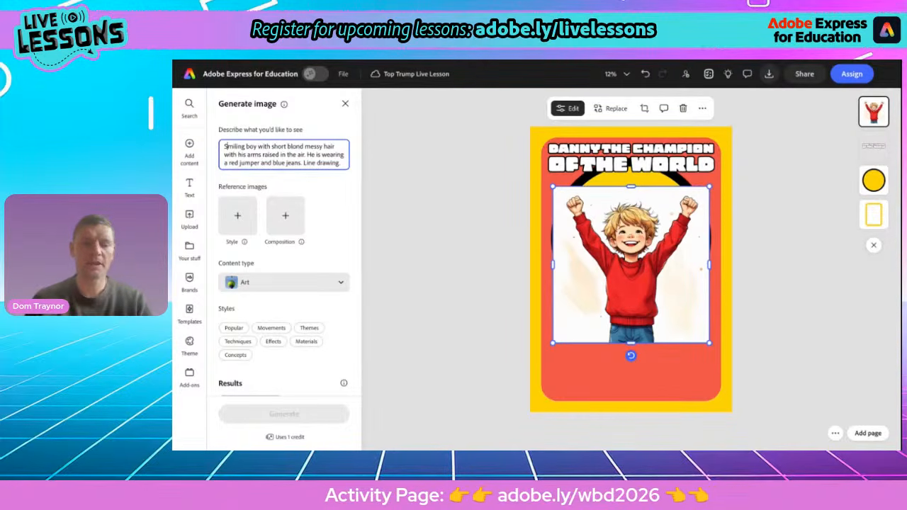
type("ketch of a")
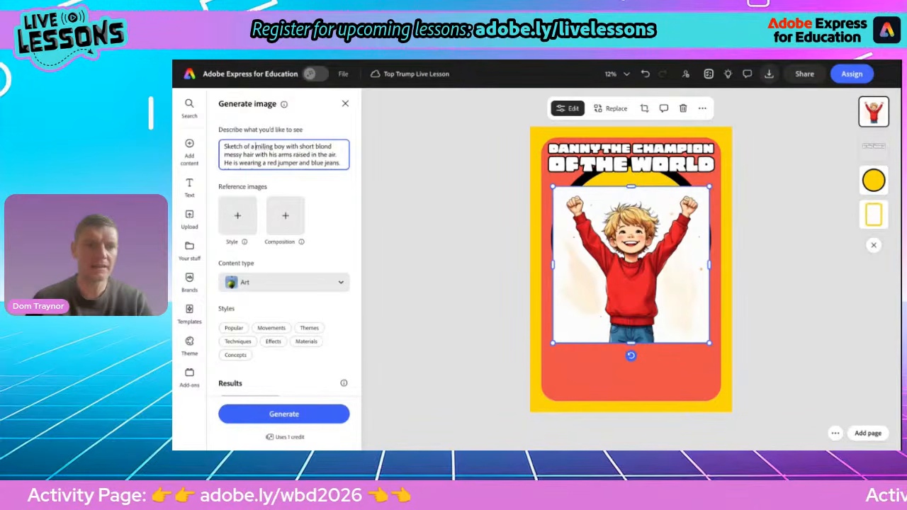
type(" s")
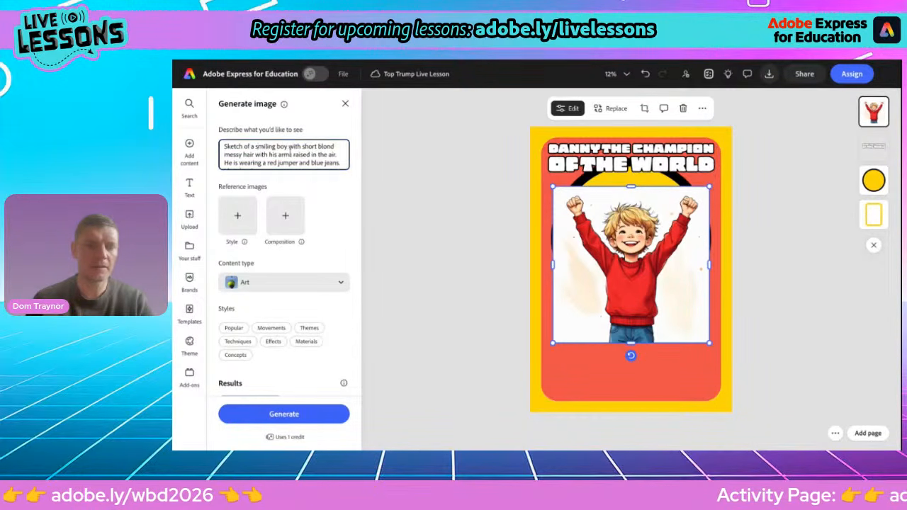
scroll(283, 156, "down", 1)
scroll(284, 156, "up", 1)
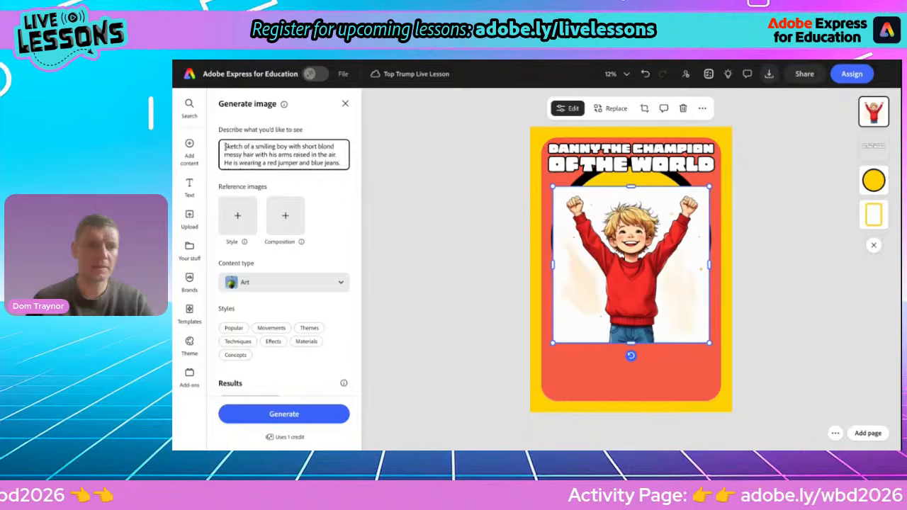
scroll(265, 160, "down", 1)
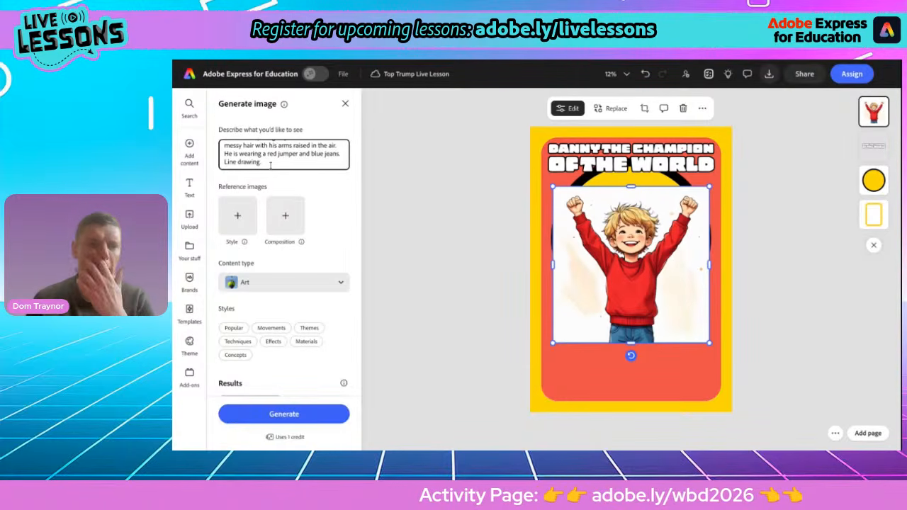
left_click(272, 416)
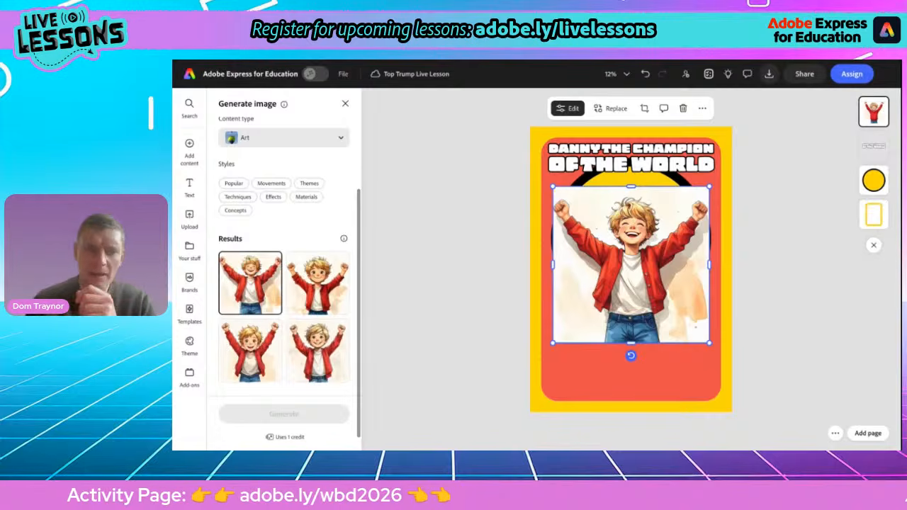
Step: Compare the generated variations of the boy in the placeholder and return to the first result
left_click(238, 345)
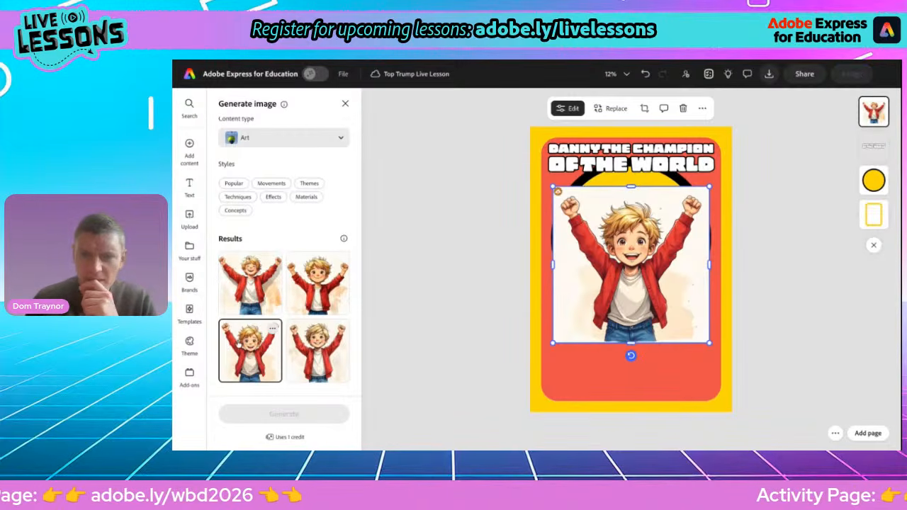
left_click(311, 339)
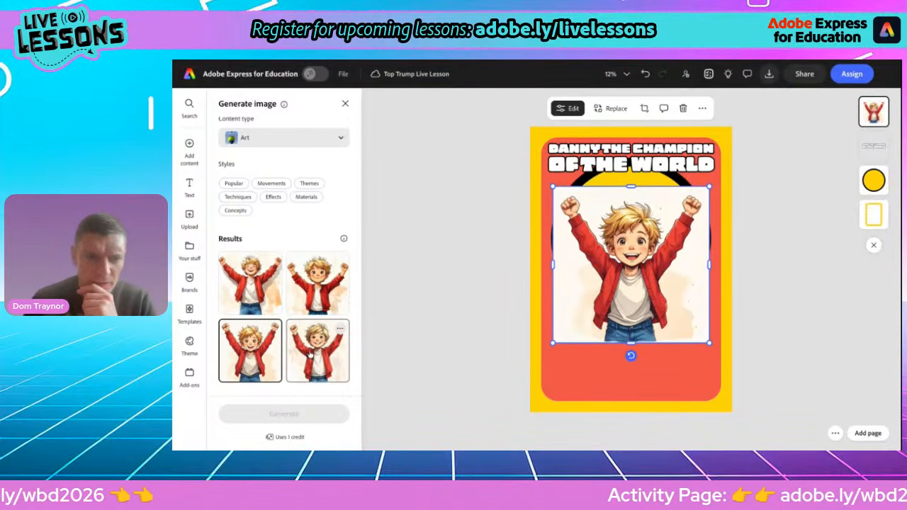
left_click(252, 301)
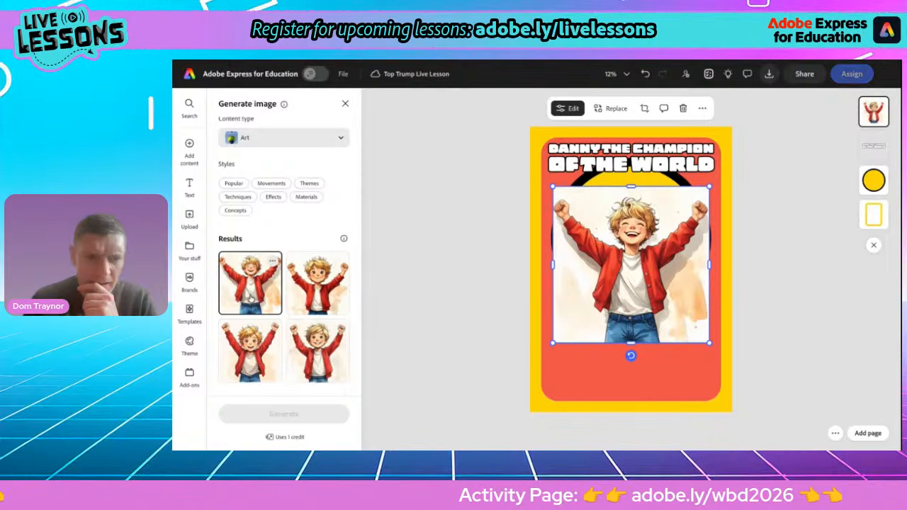
Step: Apply the Doodle technique style to the boy picture and generate a new set of images
left_click(259, 358)
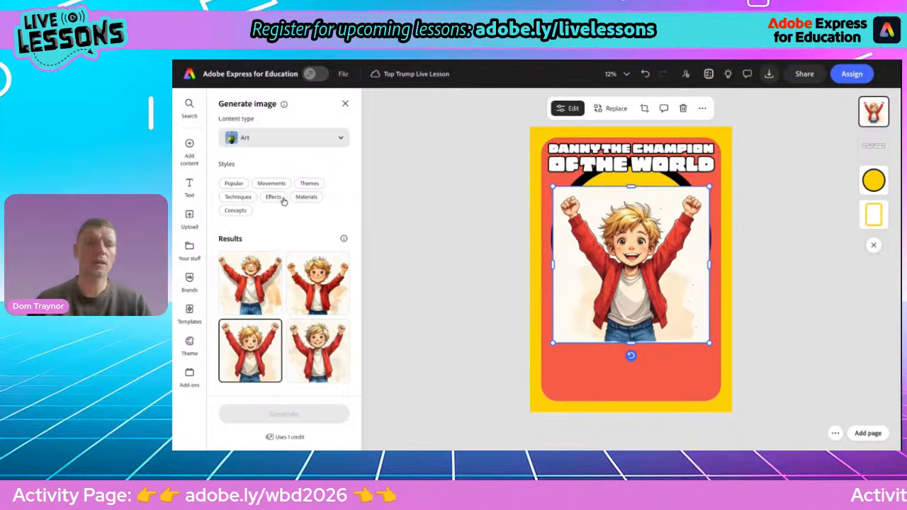
scroll(257, 215, "up", 2)
left_click(238, 340)
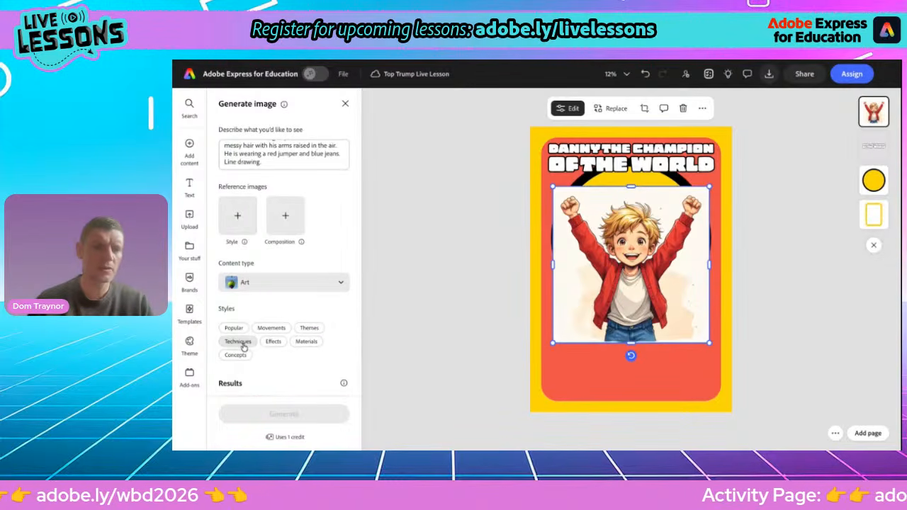
scroll(294, 311, "down", 1)
scroll(294, 310, "down", 3)
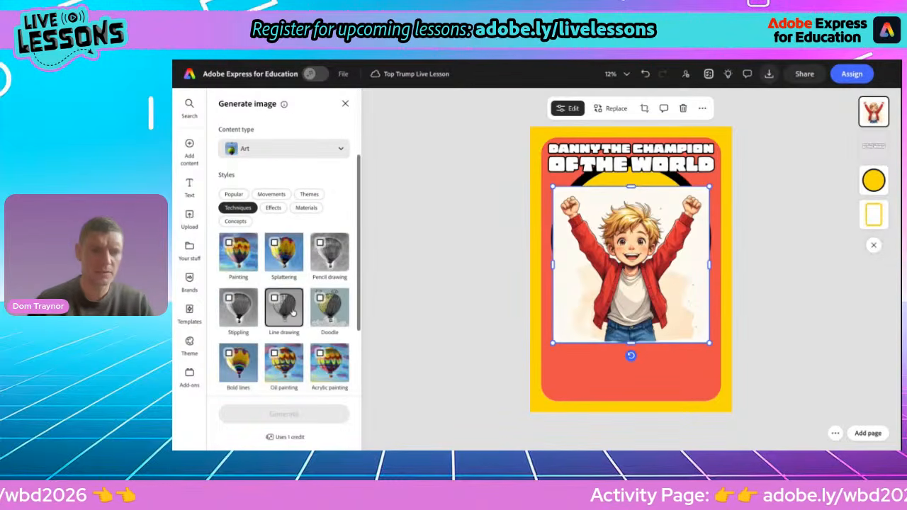
left_click(321, 245)
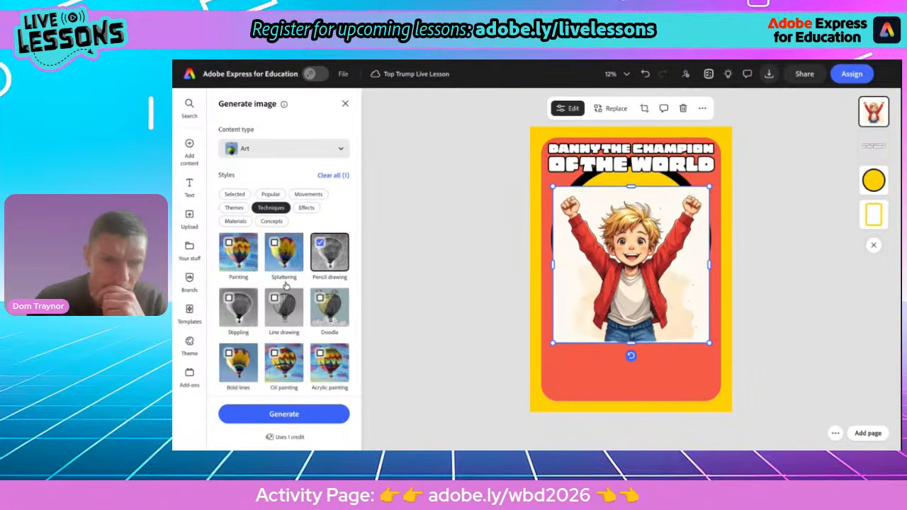
left_click(276, 299)
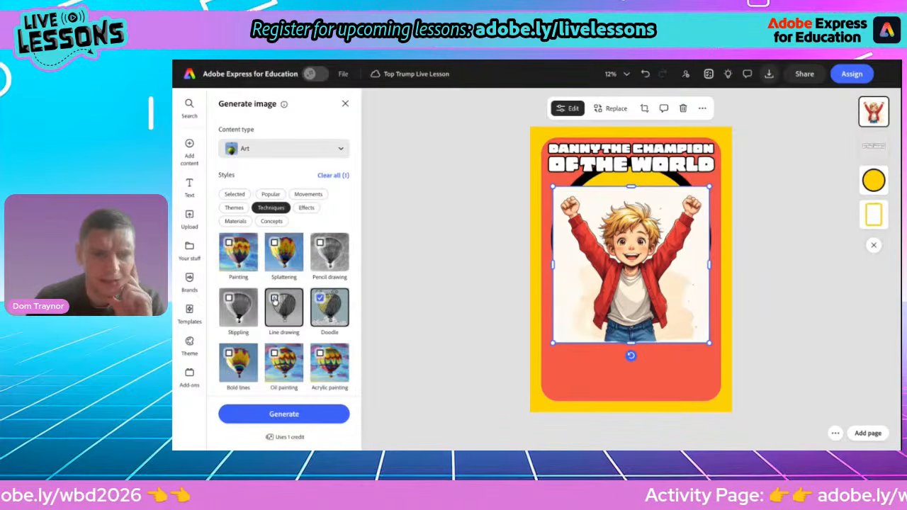
left_click(289, 414)
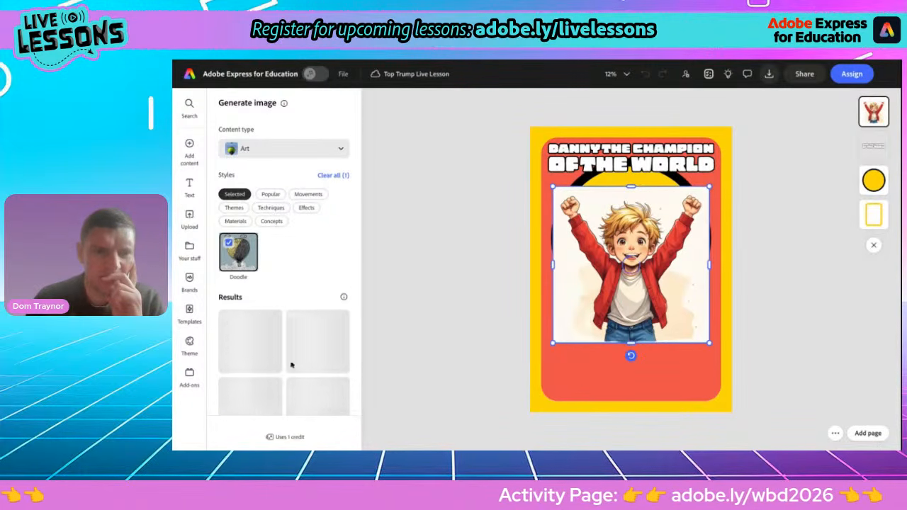
Step: Compare the generated doodle variations and choose the one with black scribbles on both sides of the boy
scroll(311, 266, "up", 3)
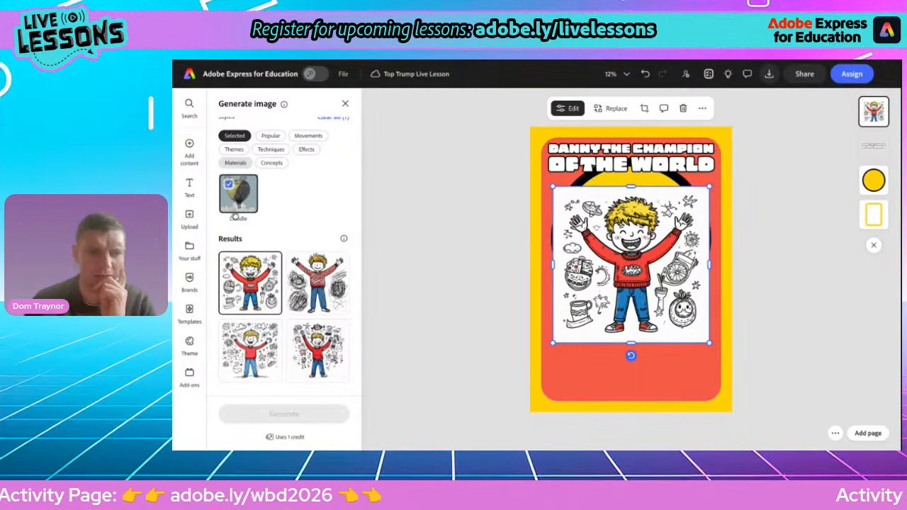
left_click(245, 347)
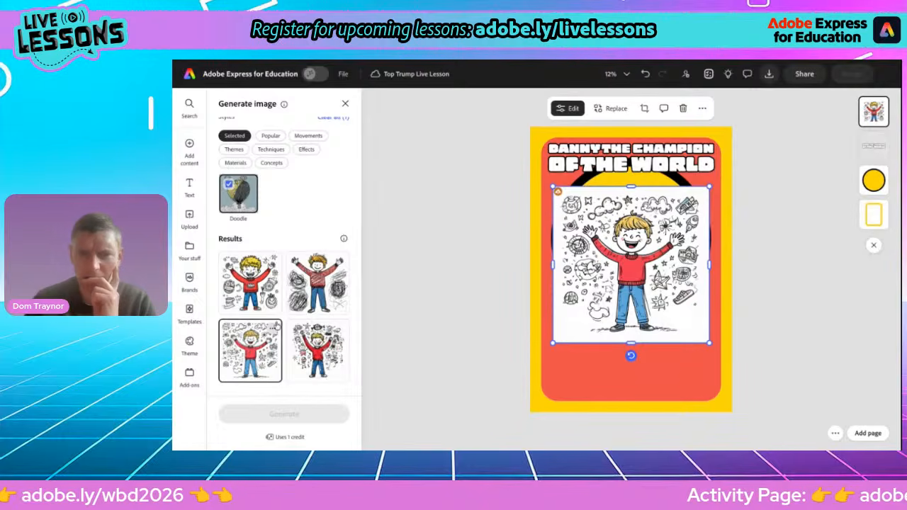
left_click(312, 298)
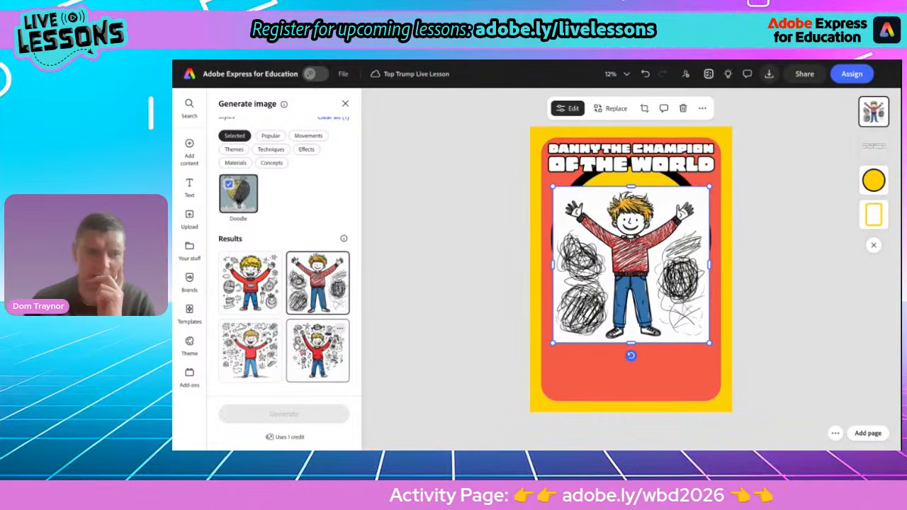
left_click(315, 348)
left_click(252, 344)
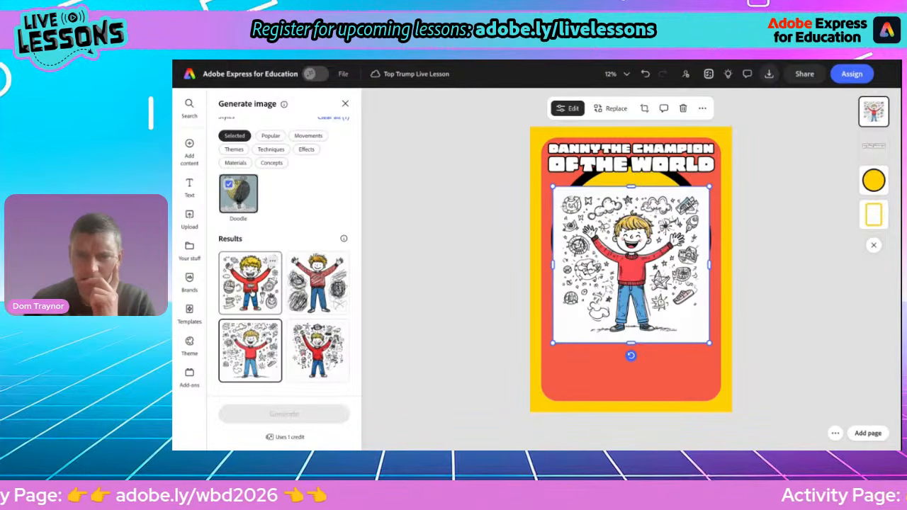
left_click(291, 301)
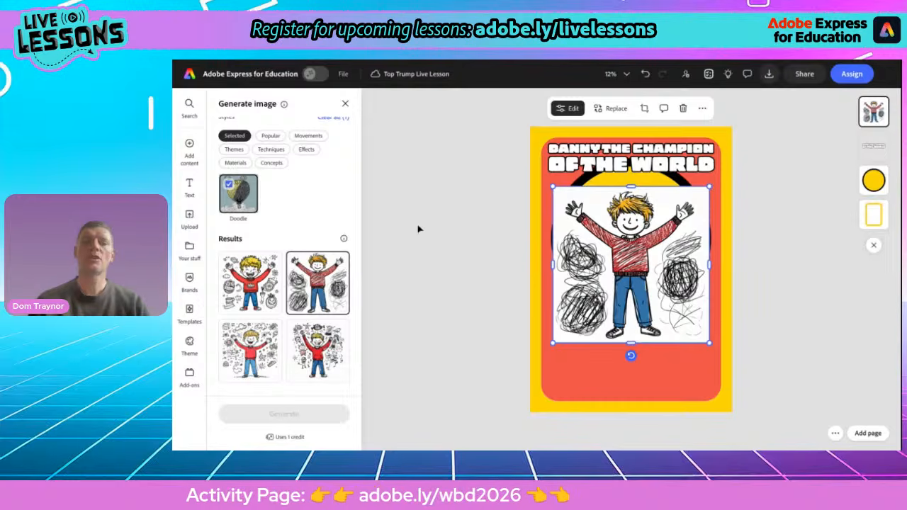
Step: Try removing the background from the doodle picture and undo the removal
left_click(447, 269)
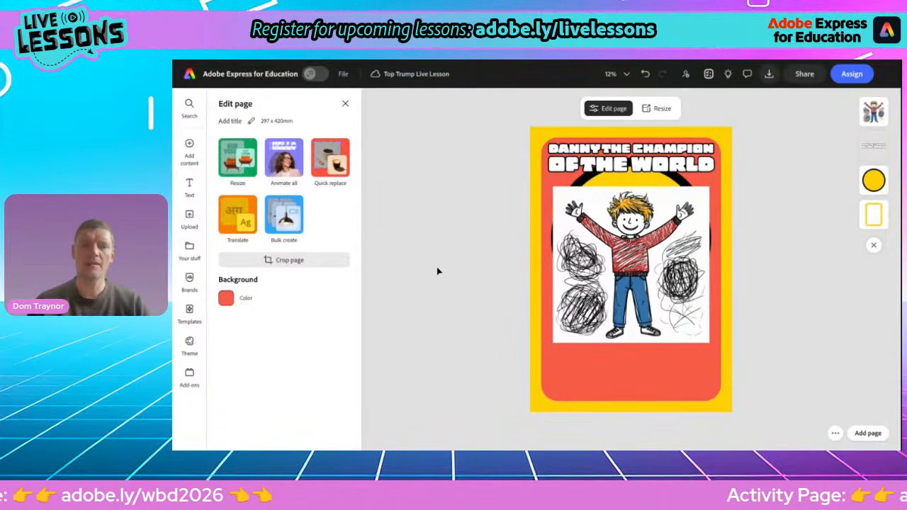
left_click(619, 281)
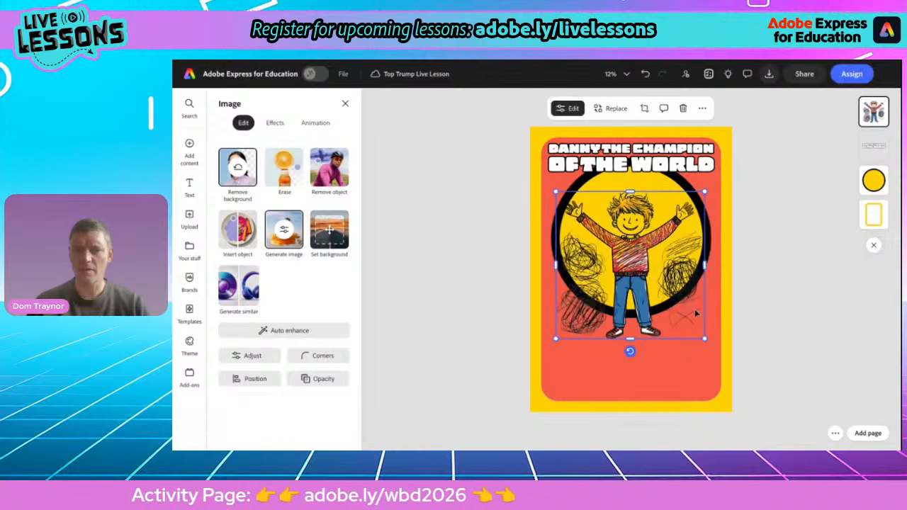
key("ctrl+z")
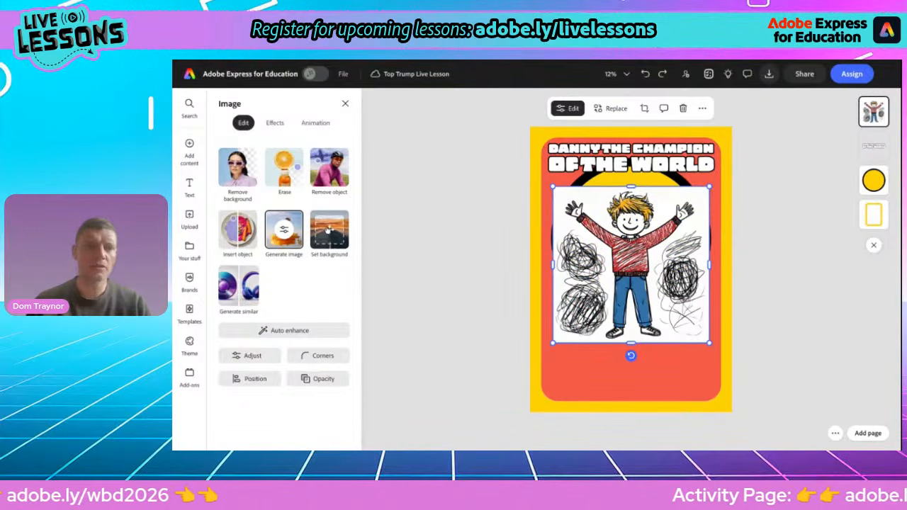
Step: Erase the black scribbles on both sides of the boy with a Circle brush of size 200
left_click(283, 168)
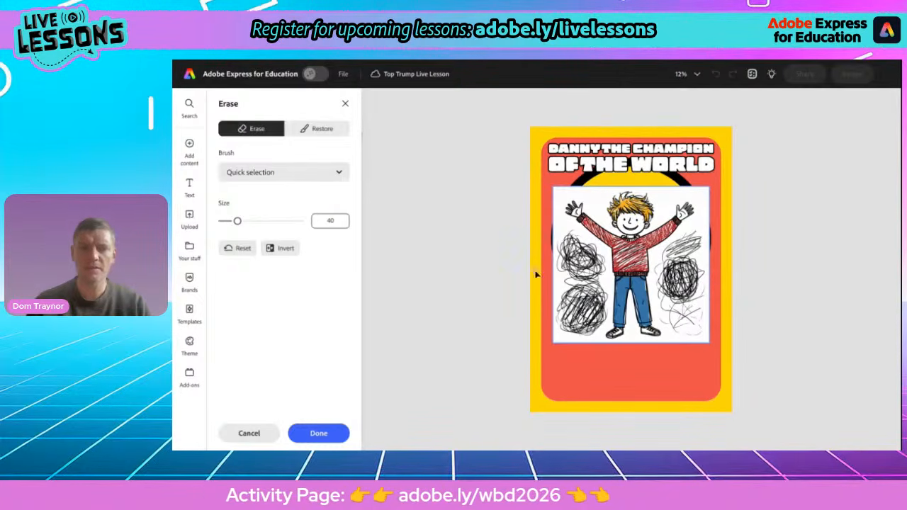
left_click_drag(237, 221, 299, 221)
left_click(291, 174)
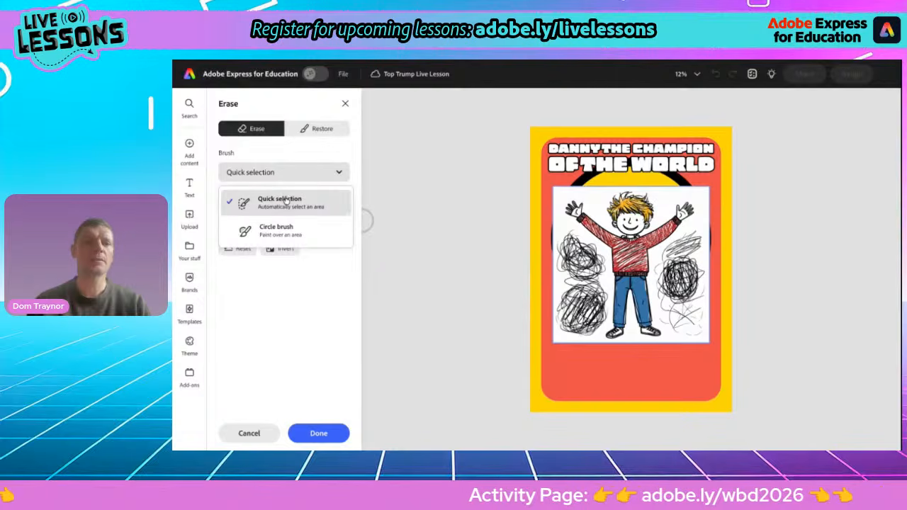
left_click(285, 230)
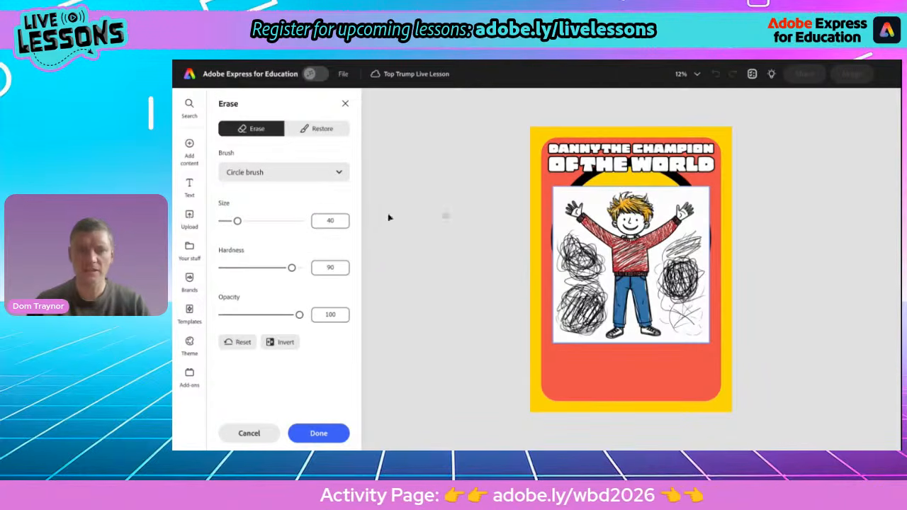
left_click_drag(239, 222, 299, 221)
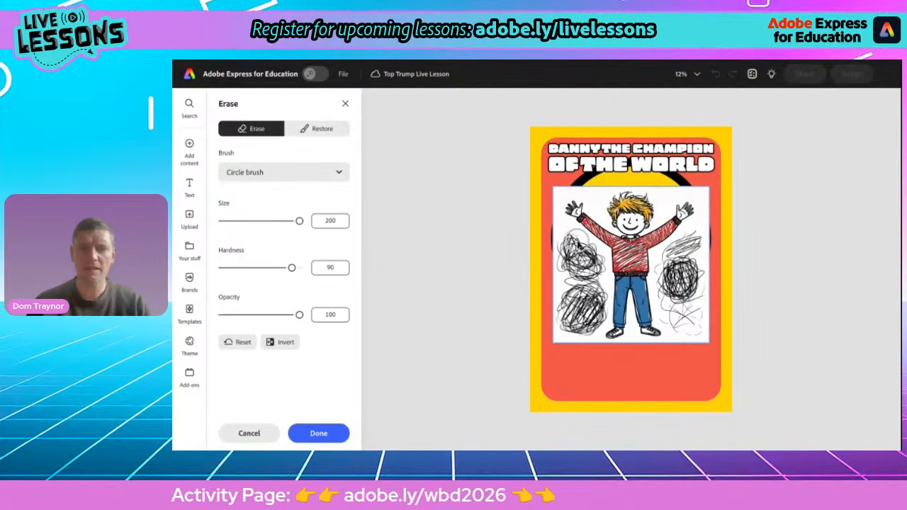
mouse_move(575, 241)
left_mouse_down()
mouse_move(565, 239)
mouse_move(596, 249)
mouse_move(599, 319)
mouse_move(590, 333)
mouse_move(572, 326)
mouse_move(566, 297)
mouse_move(580, 301)
mouse_move(574, 255)
mouse_move(558, 270)
mouse_move(559, 316)
mouse_move(573, 328)
mouse_move(571, 252)
left_mouse_up()
mouse_move(712, 259)
left_mouse_down()
mouse_move(688, 243)
mouse_move(671, 260)
mouse_move(664, 320)
mouse_move(694, 333)
mouse_move(703, 314)
mouse_move(683, 302)
mouse_move(700, 285)
mouse_move(678, 282)
mouse_move(699, 246)
mouse_move(707, 294)
left_mouse_up()
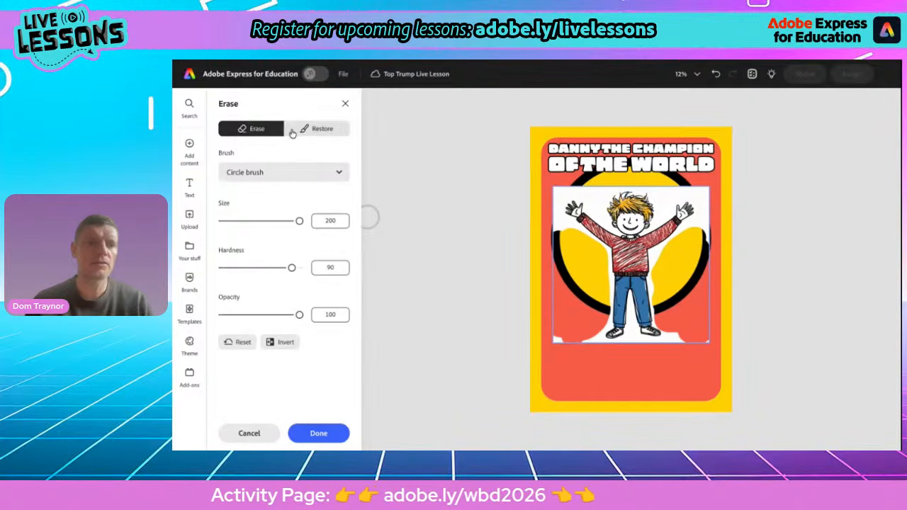
Step: Erase the remaining white background around the boy's arms, legs and feet with the Quick selection brush
left_click(277, 174)
left_click(275, 196)
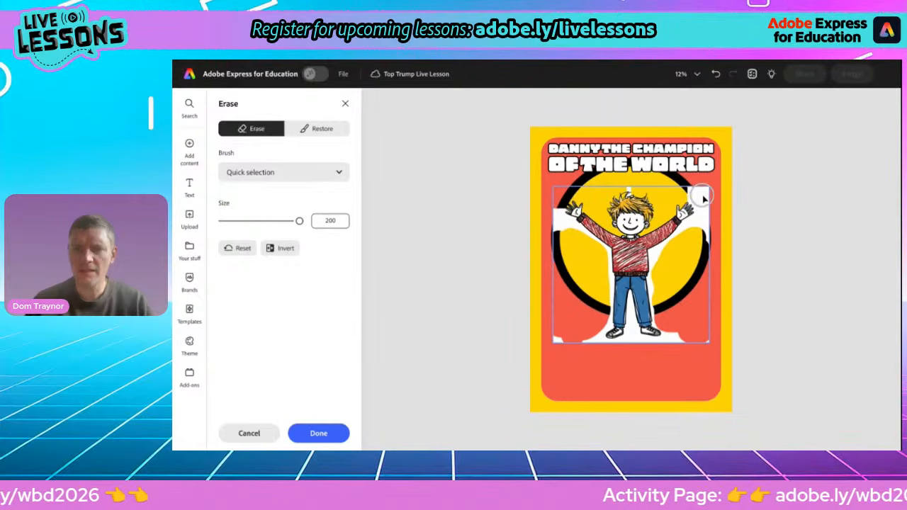
left_click(702, 196)
left_click(707, 223)
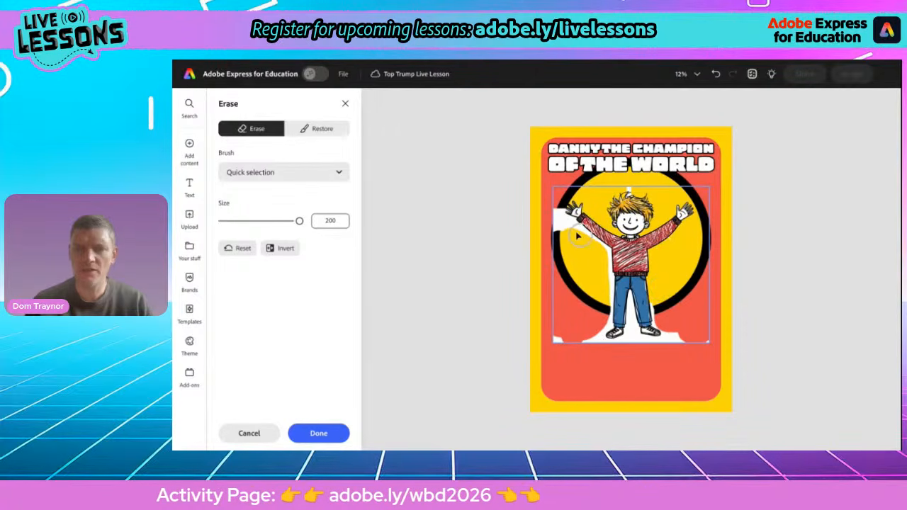
left_click(558, 221)
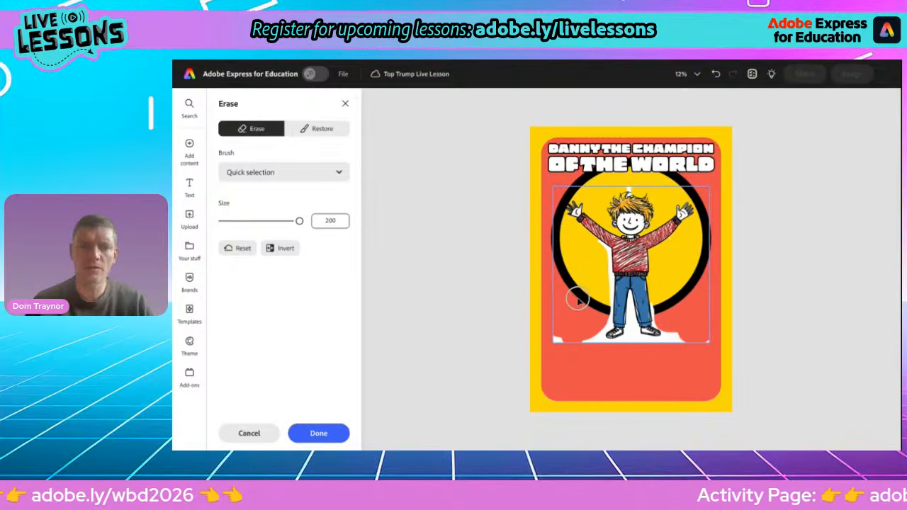
left_click(559, 342)
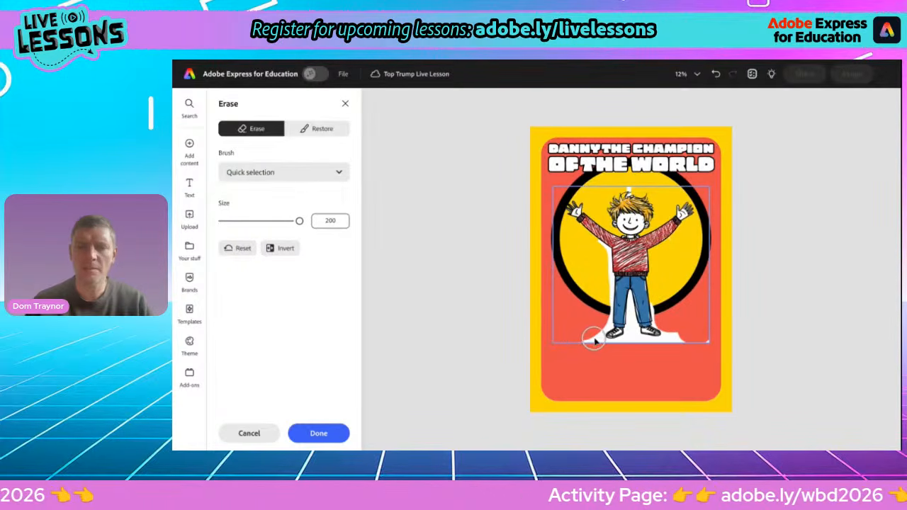
left_click(592, 341)
left_click(633, 347)
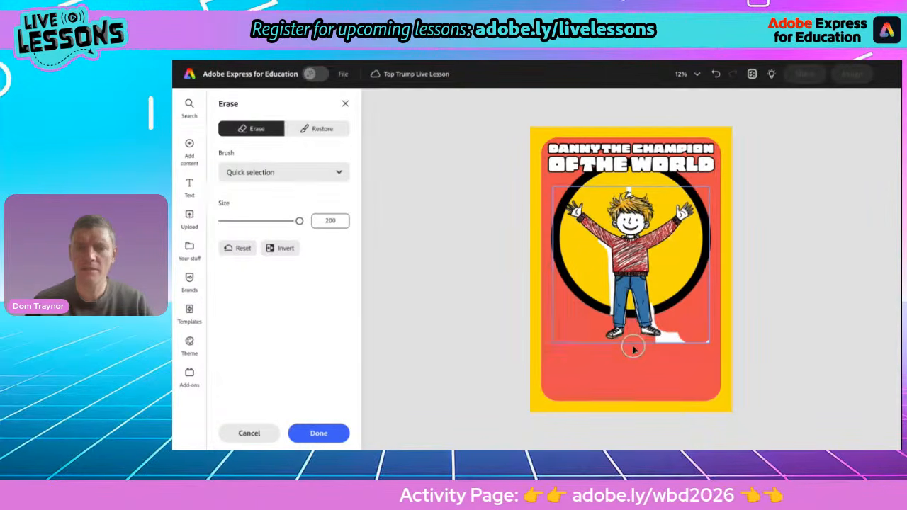
left_click(673, 337)
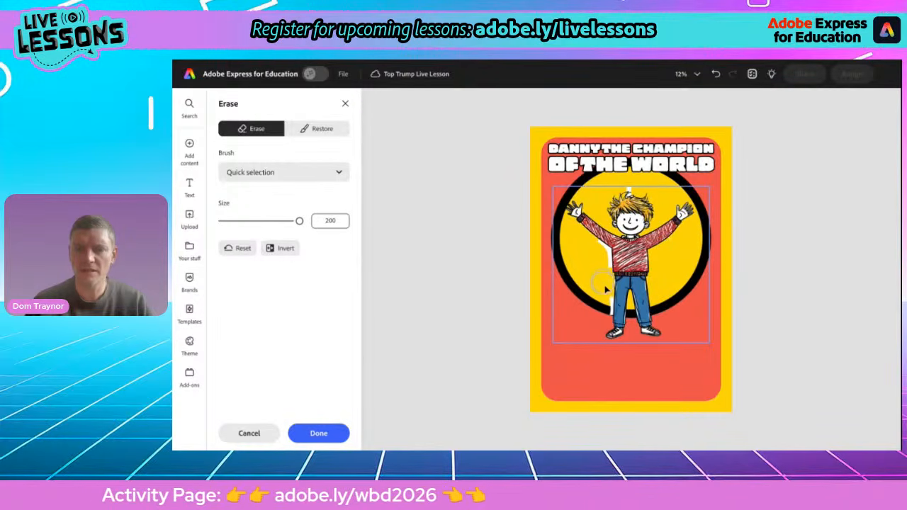
Step: Erase the leftover white slivers beside the jumper and trouser leg and above the hair with the Quick selection brush
scroll(617, 292, "up", 5)
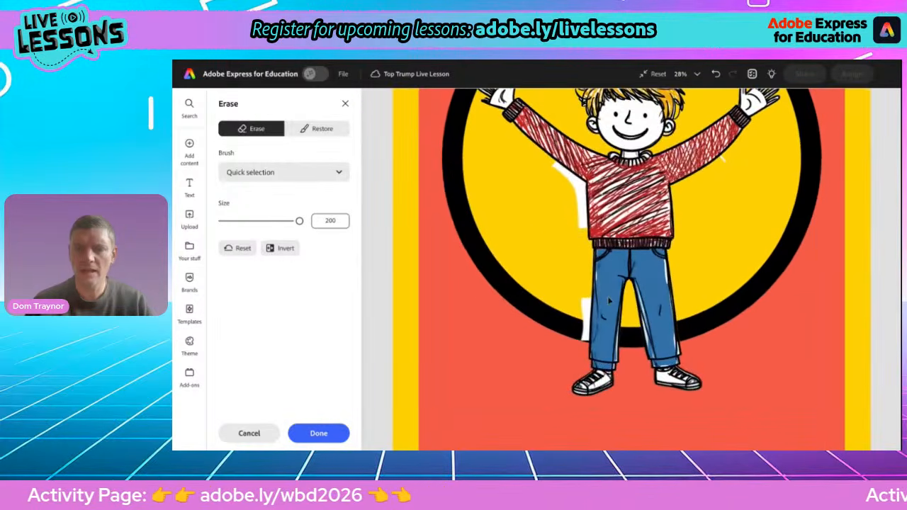
left_click(560, 206)
left_click(565, 301)
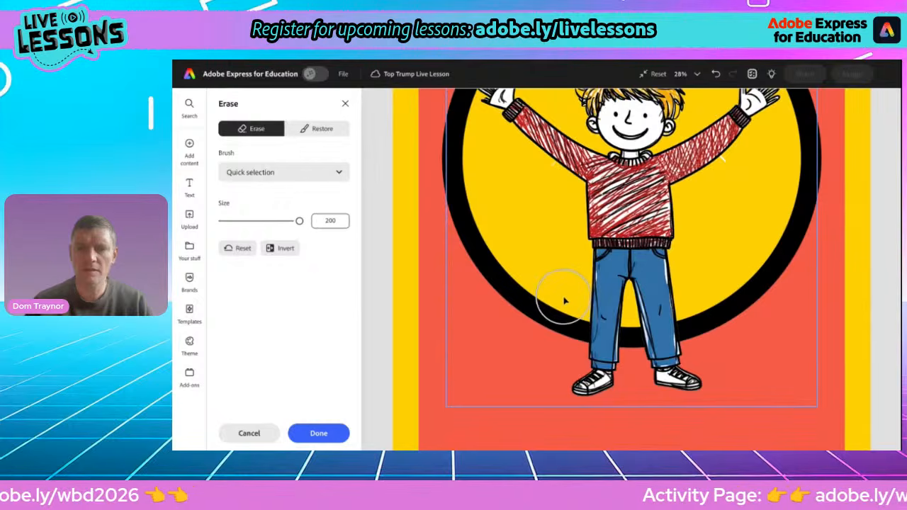
scroll(617, 351, "down", 3)
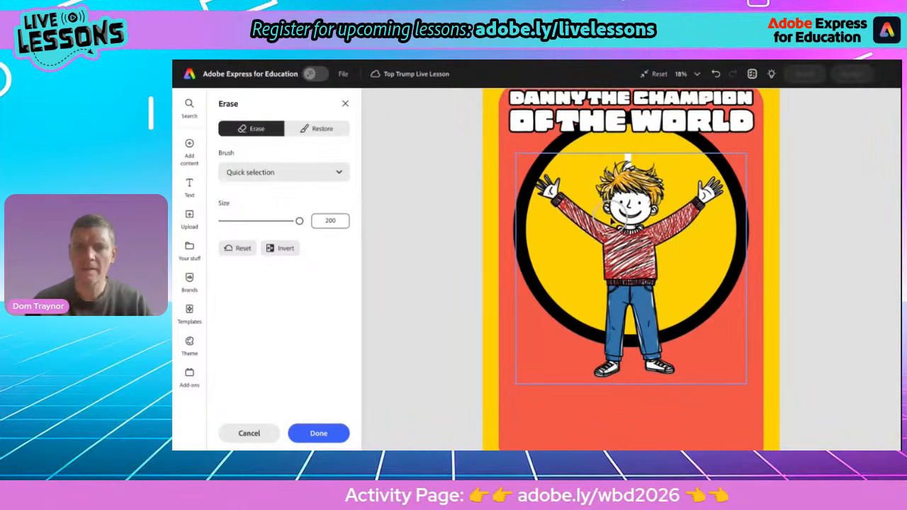
scroll(626, 176, "up", 4)
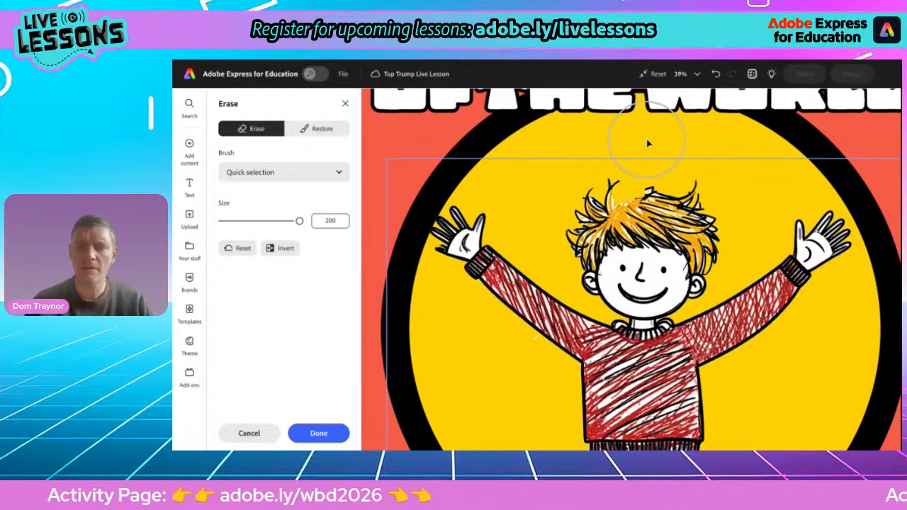
Step: Restore the wrongly erased parts of the boy's hair and fingers with a Quick selection brush of size 29
left_click(317, 128)
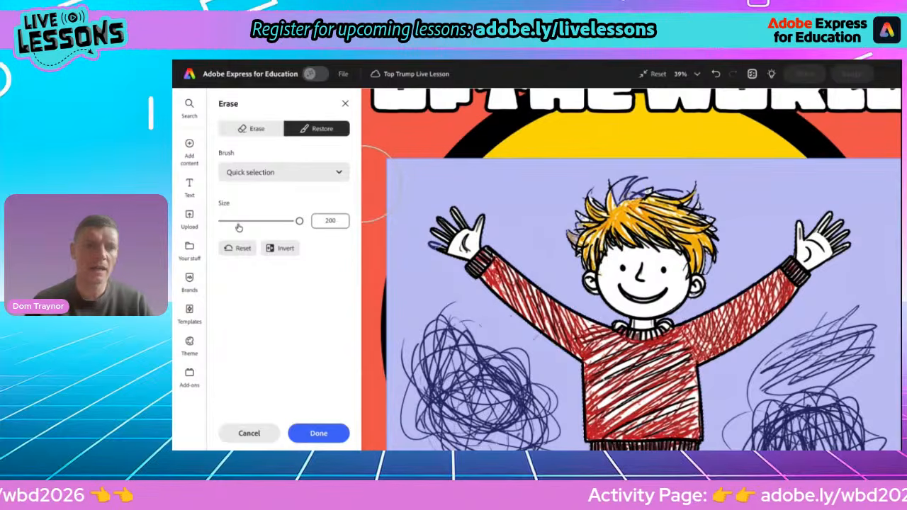
left_click_drag(299, 221, 232, 220)
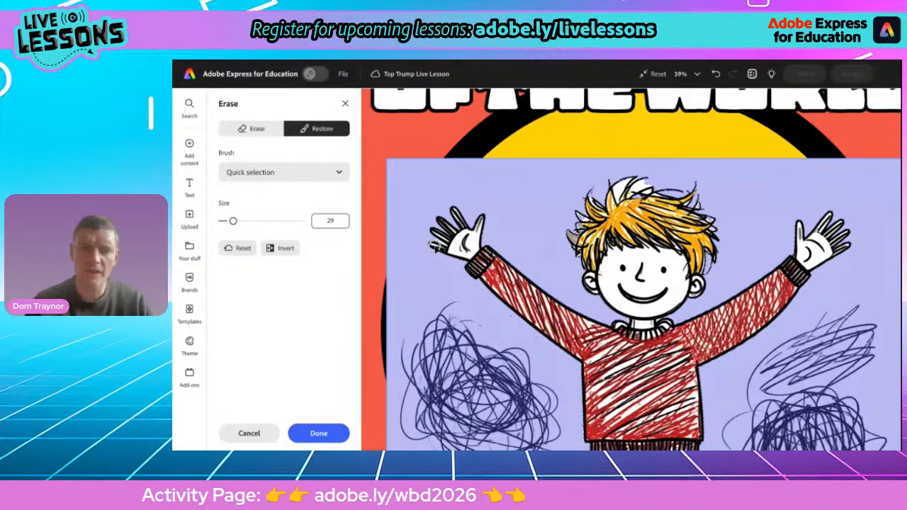
Step: Try a Circle brush of size 19 for restoring and return to the Quick selection brush
left_click(258, 175)
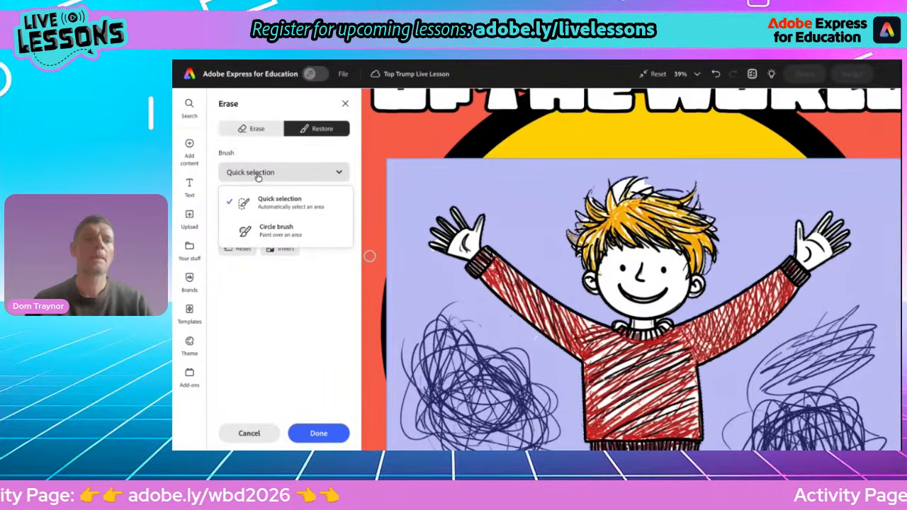
left_click(269, 227)
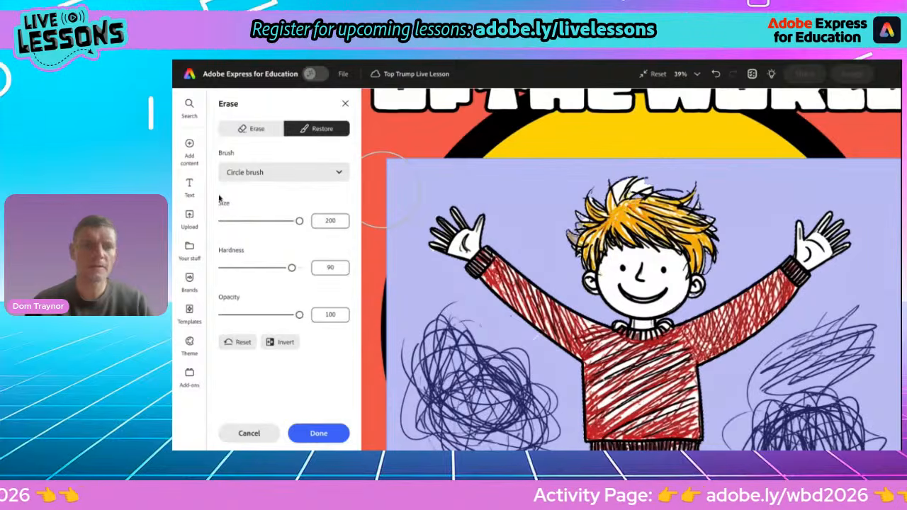
left_click_drag(299, 220, 229, 221)
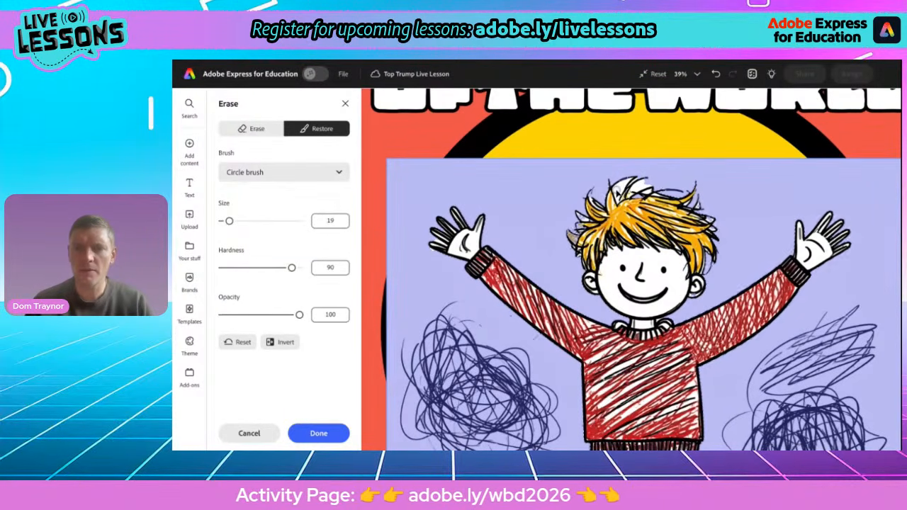
left_click(287, 172)
left_click(282, 202)
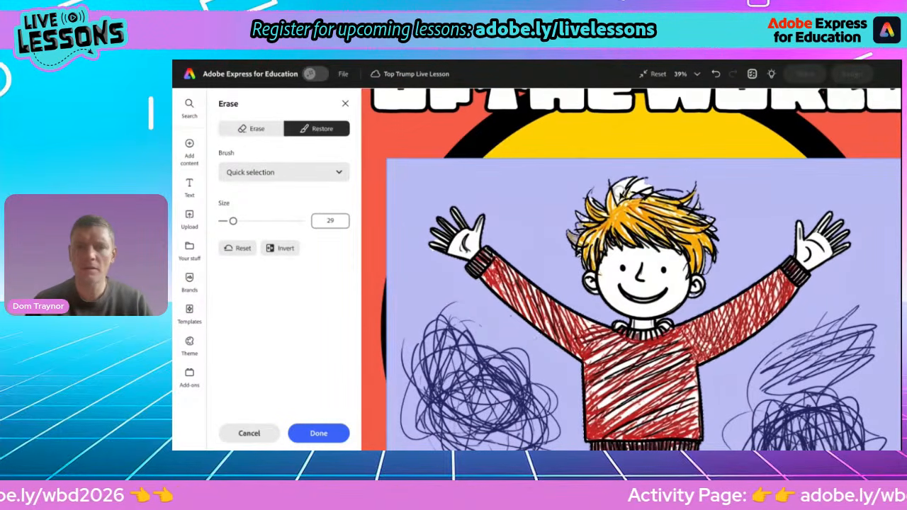
Step: Erase the leftover white above the boy's hair with a size 14 Quick selection brush and around his fingers with size 5, and apply the erasing
left_click(255, 132)
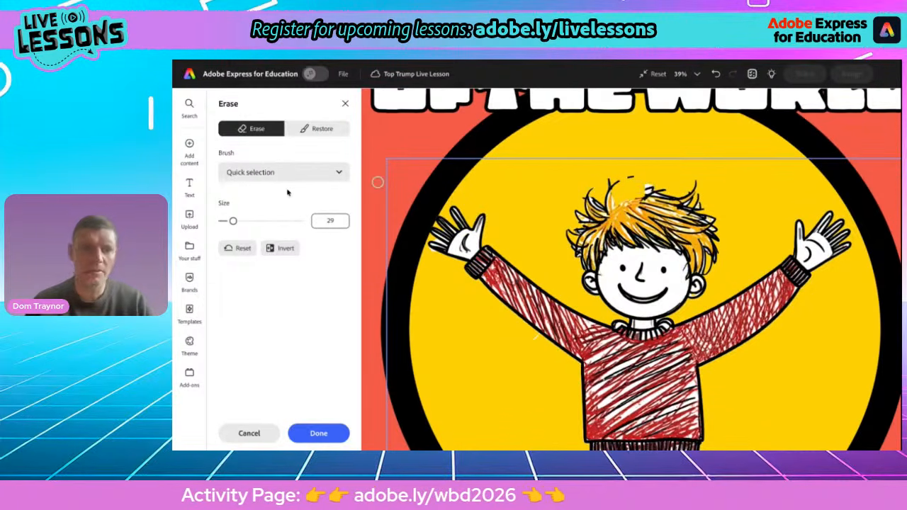
left_click(717, 75)
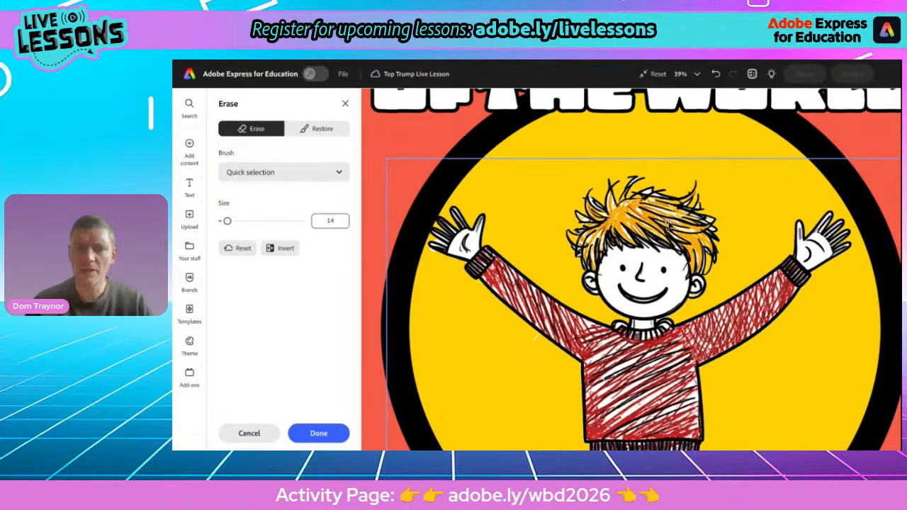
scroll(447, 244, "up", 5)
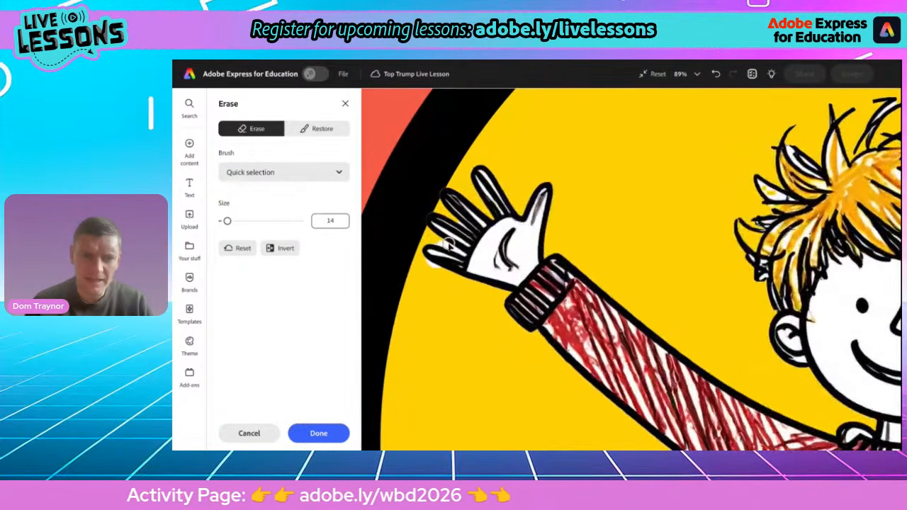
double_click(330, 220)
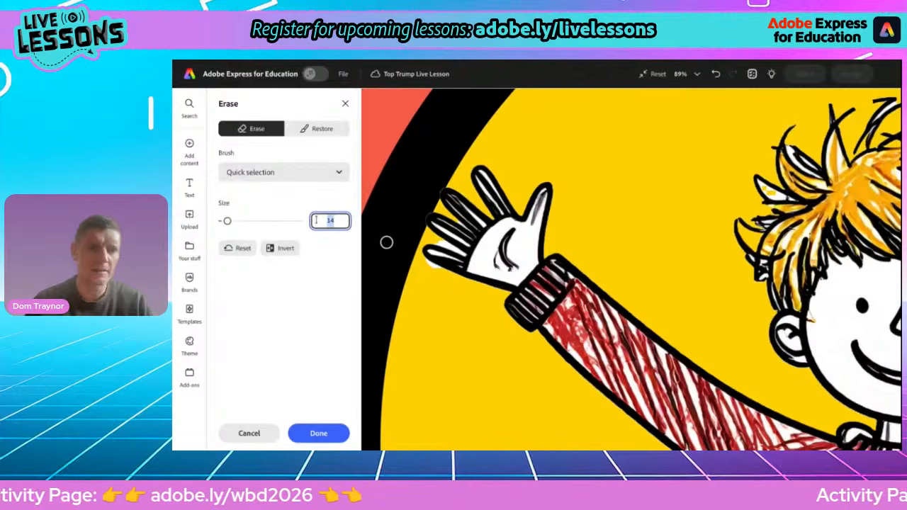
type("5")
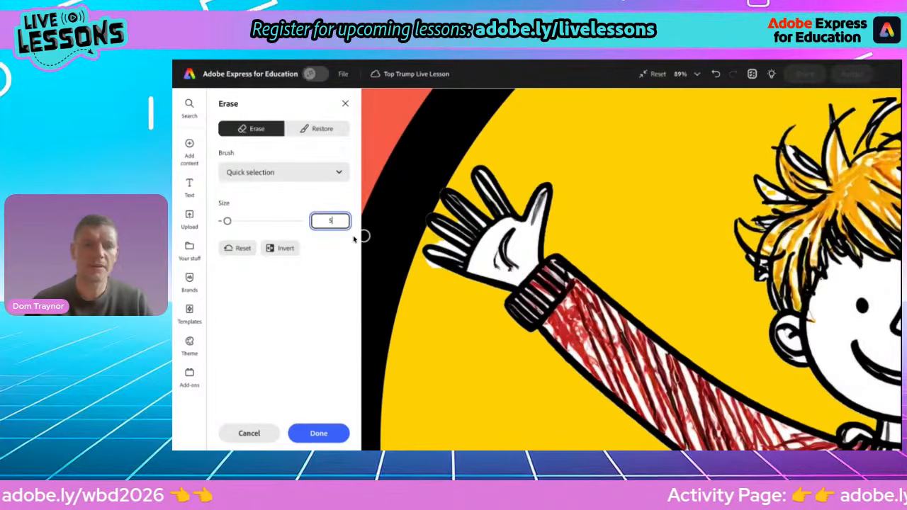
left_click(443, 246)
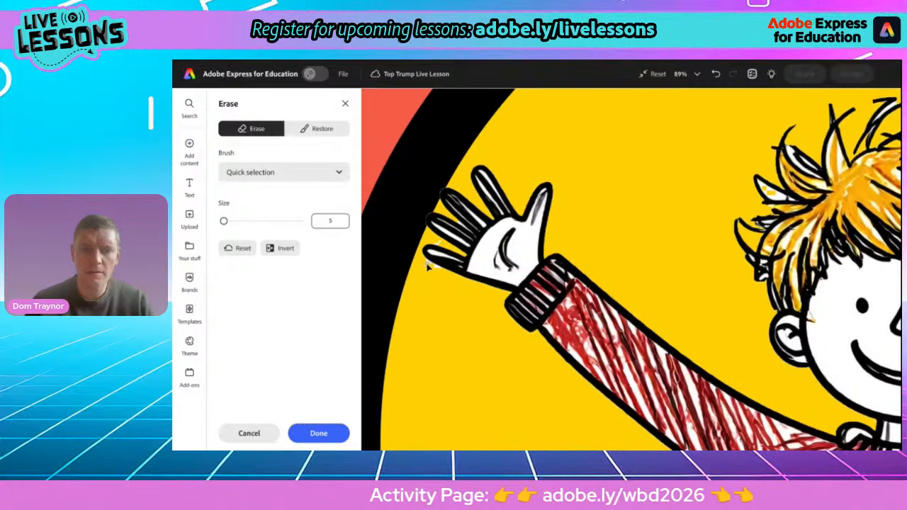
left_click(426, 263)
key("ctrl+z")
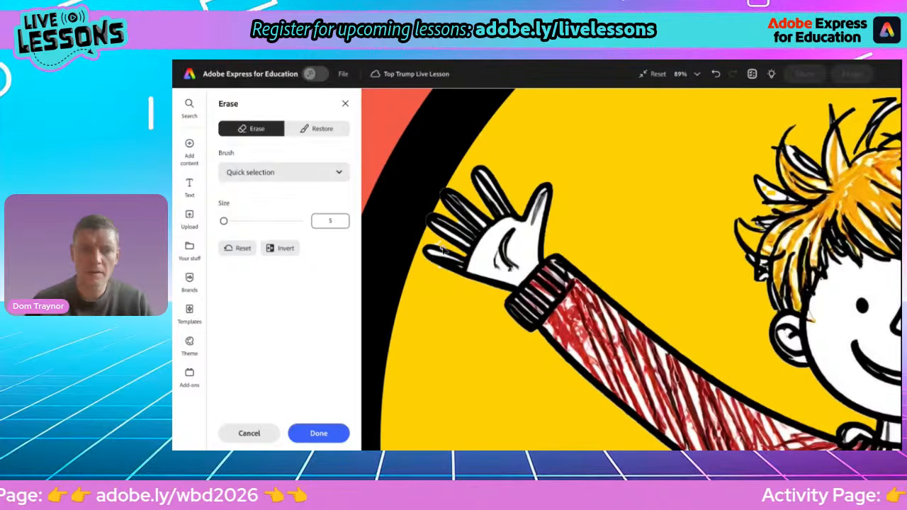
scroll(470, 247, "down", 8)
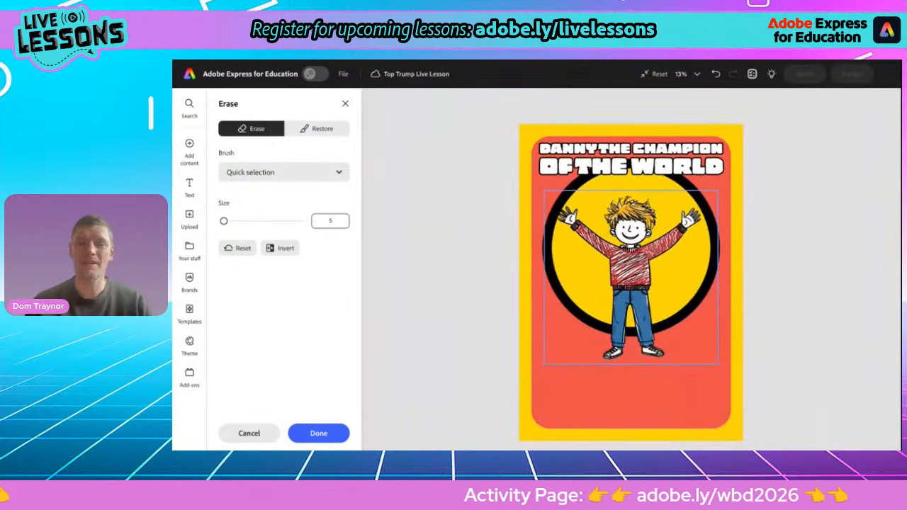
left_click(330, 432)
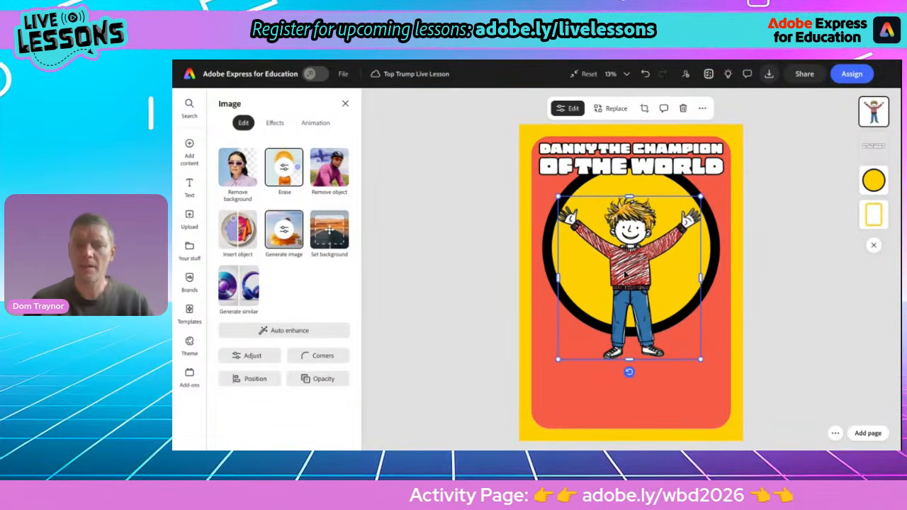
Step: Enlarge the boy cut-out and position it over the yellow circle beneath the title
mouse_move(624, 274)
left_mouse_down()
mouse_move(621, 242)
mouse_move(624, 286)
left_mouse_up()
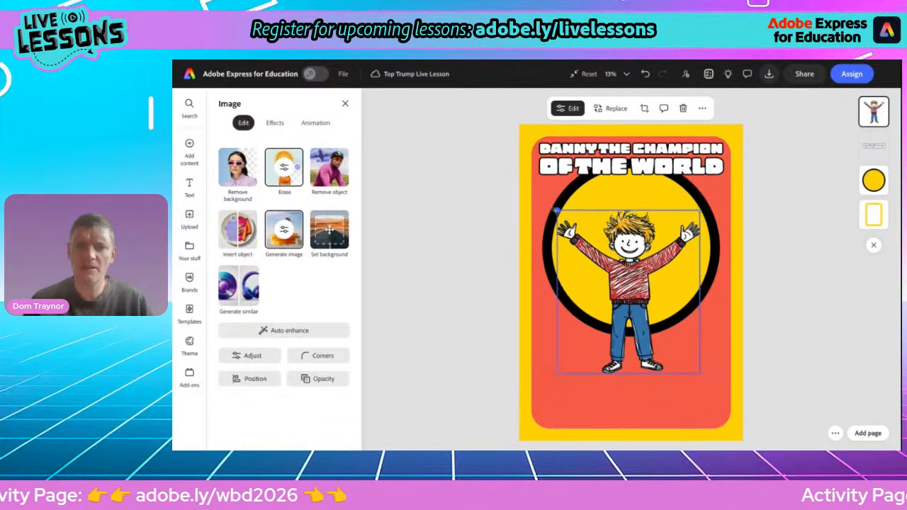
left_click_drag(557, 210, 540, 187)
left_click_drag(601, 250, 609, 232)
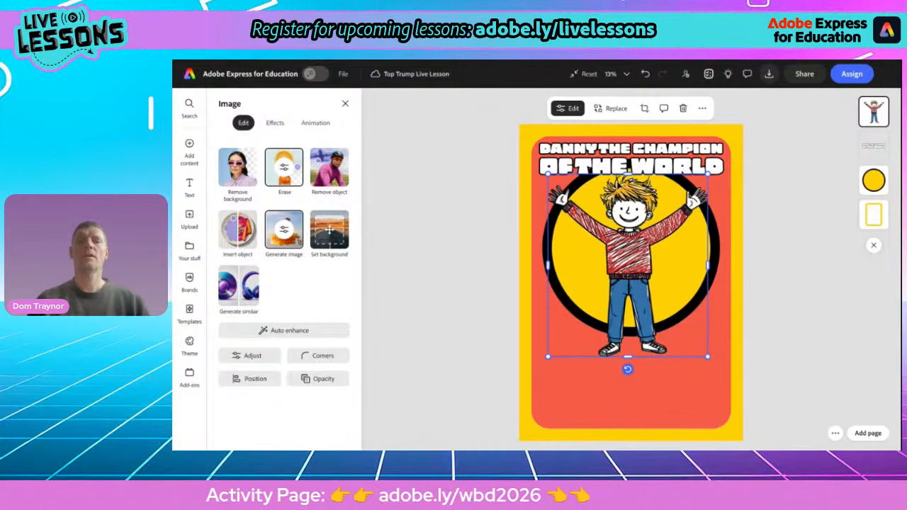
Step: Try to crop the boy image to a circle shape, enlarging the picture inside the crop frame so the feet are cut off
left_click(643, 108)
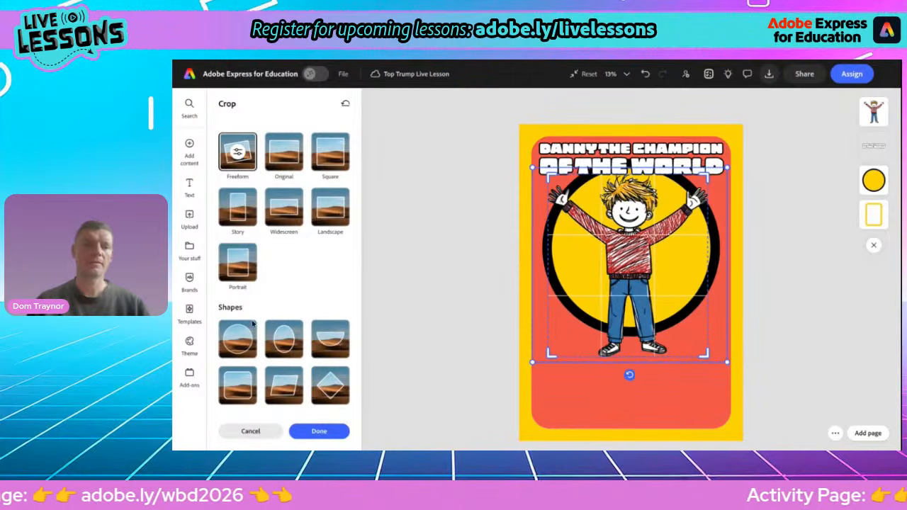
left_click(231, 343)
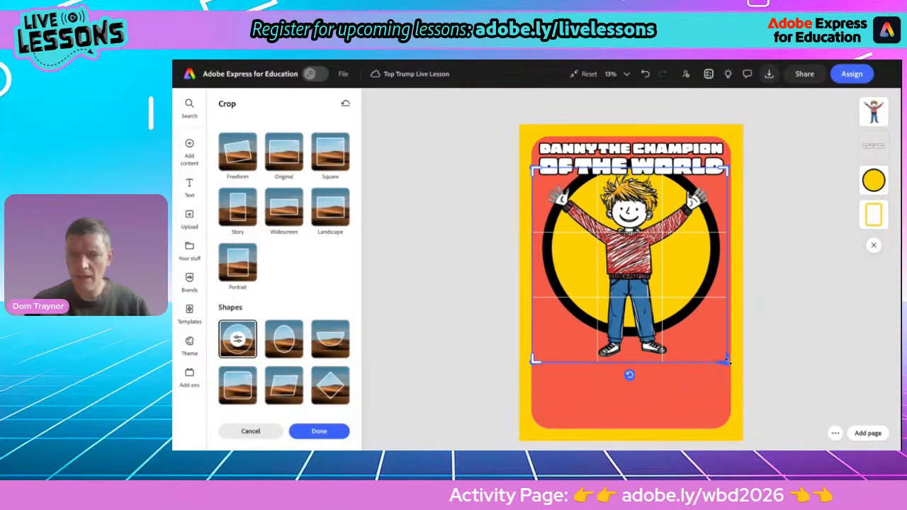
left_click_drag(727, 361, 699, 355)
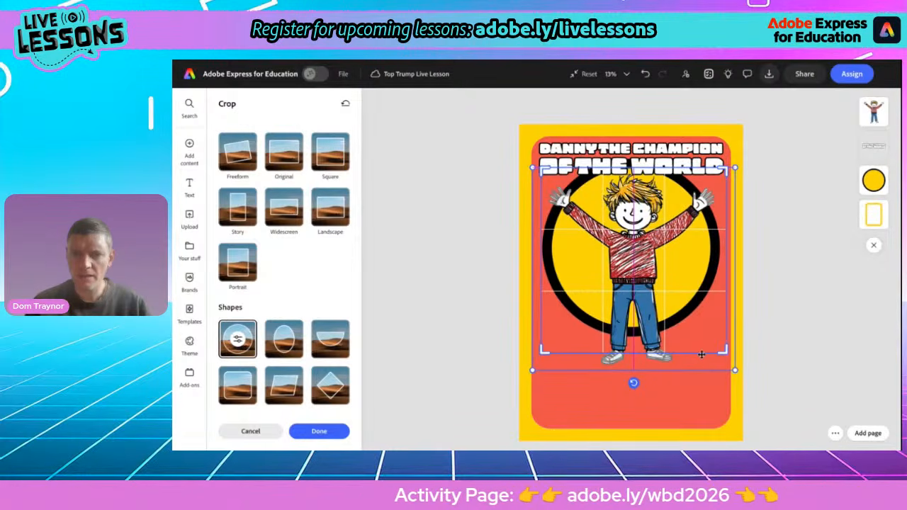
key("Return")
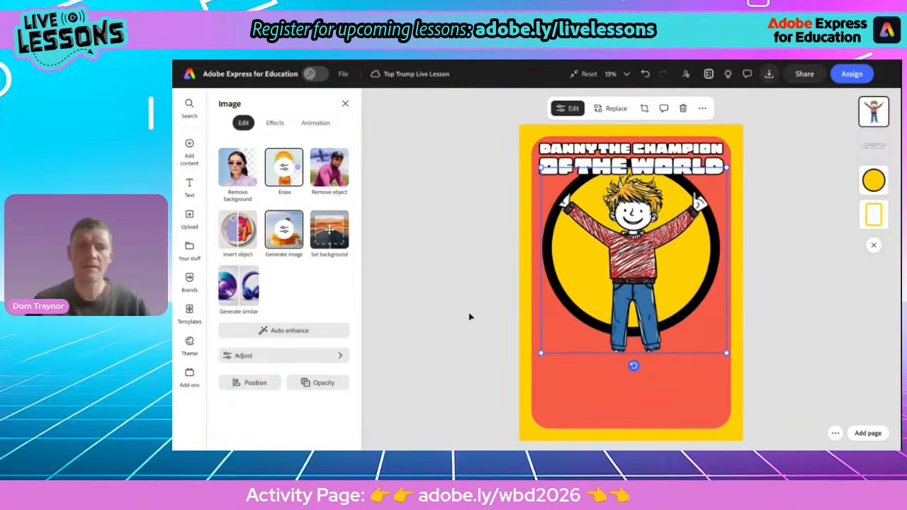
Step: Try scaling the boy down inside the circular crop, apply it and move the image back over the circle
left_click(644, 107)
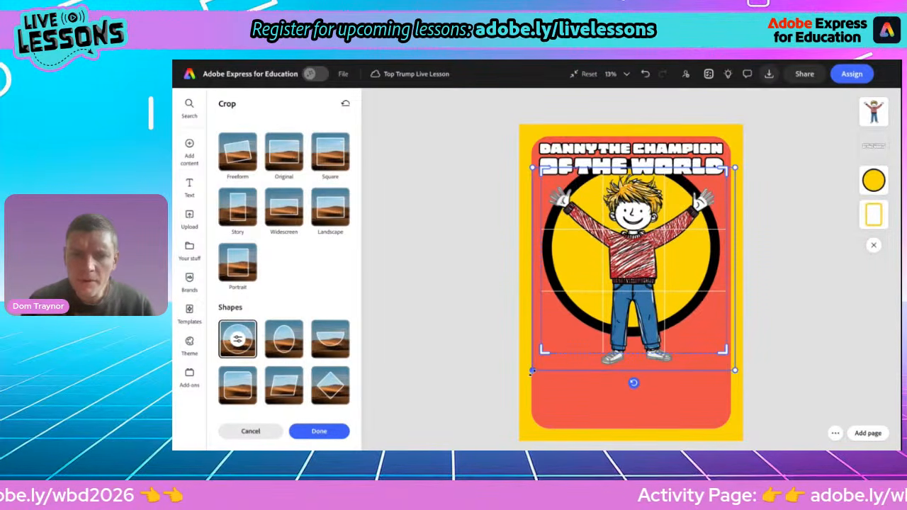
left_click_drag(531, 370, 589, 374)
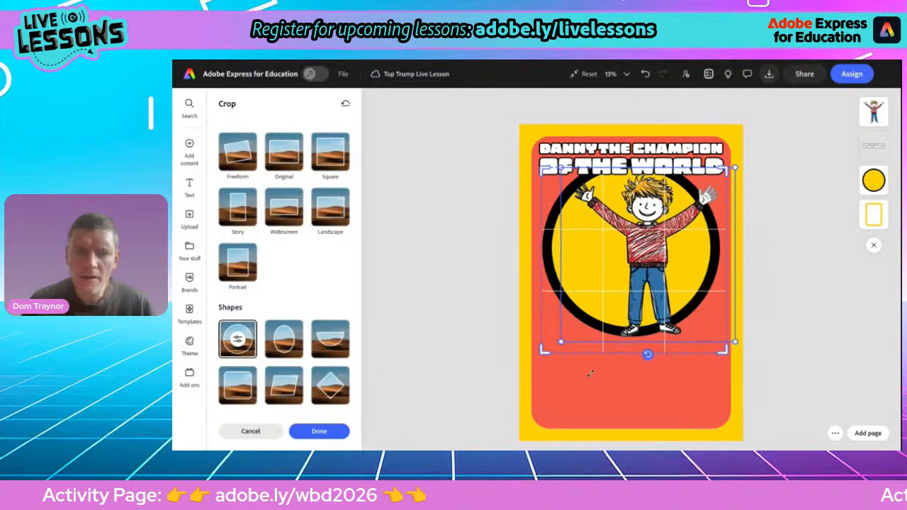
left_click(303, 431)
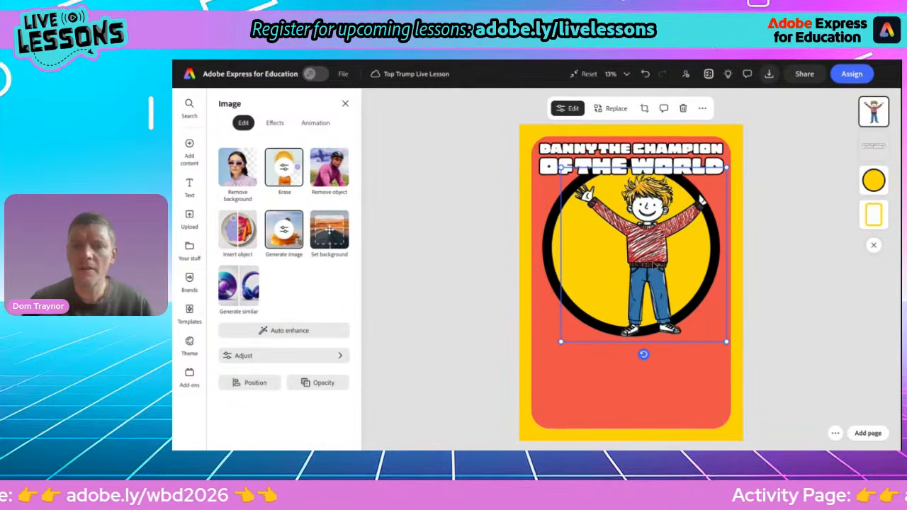
left_click_drag(653, 265, 633, 277)
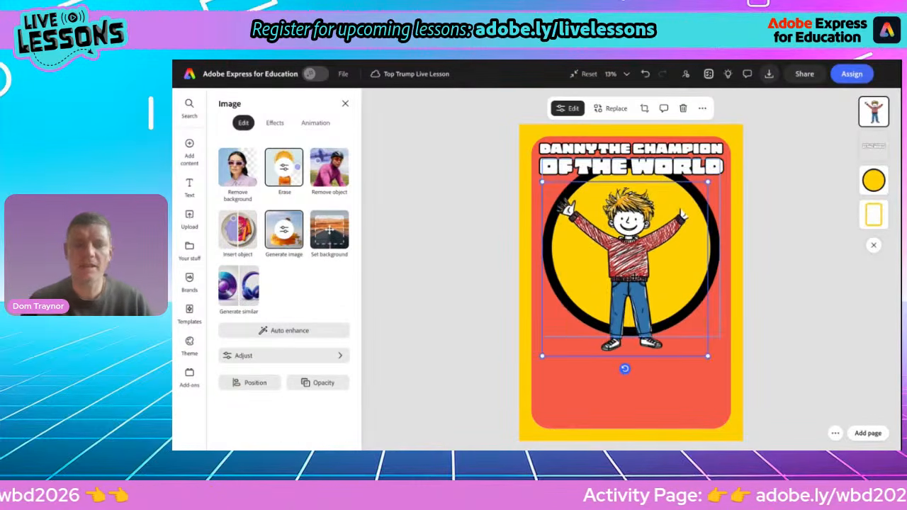
Step: Undo the circular crop changes and the last move of the boy image
double_click(634, 277)
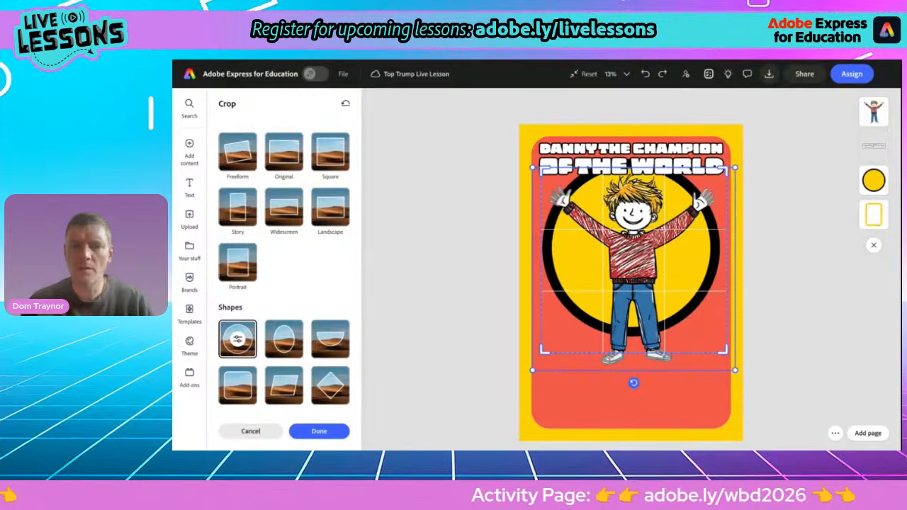
left_click(455, 261)
double_click(627, 250)
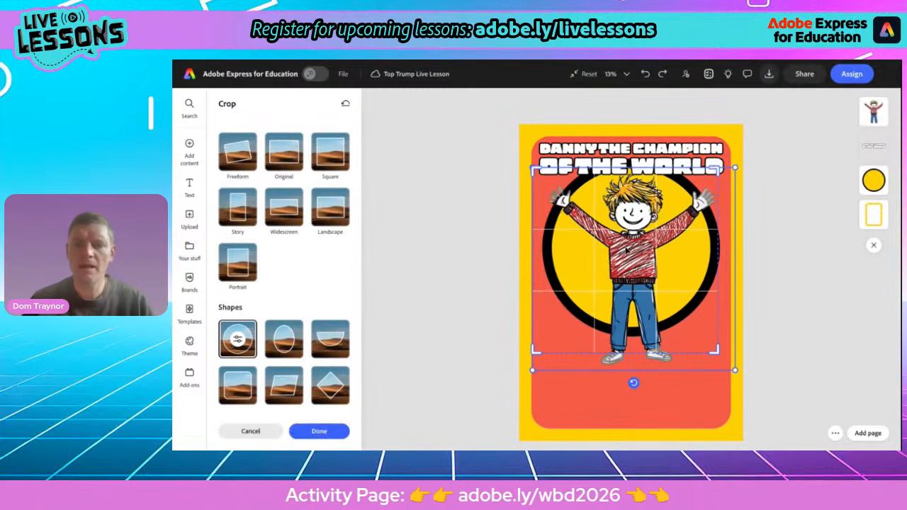
key("ctrl+z")
key("ctrl+z")
key("ctrl+z")
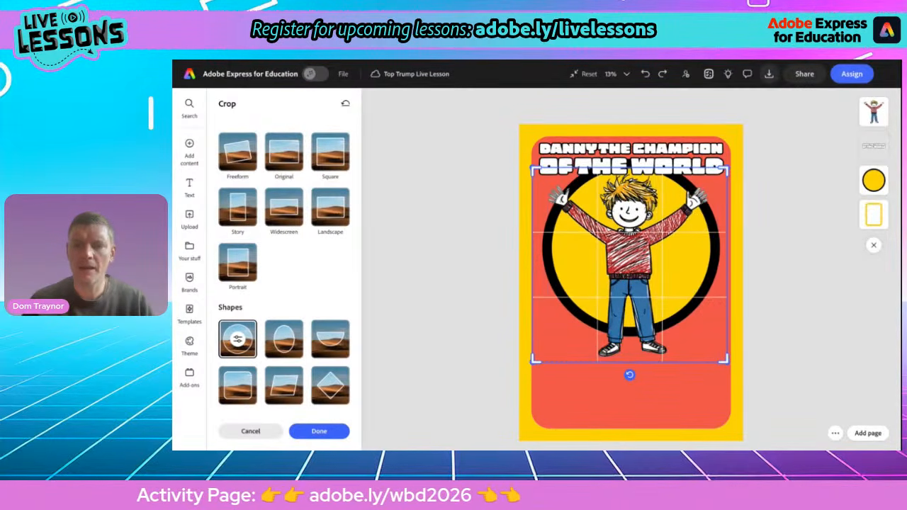
key("ctrl+z")
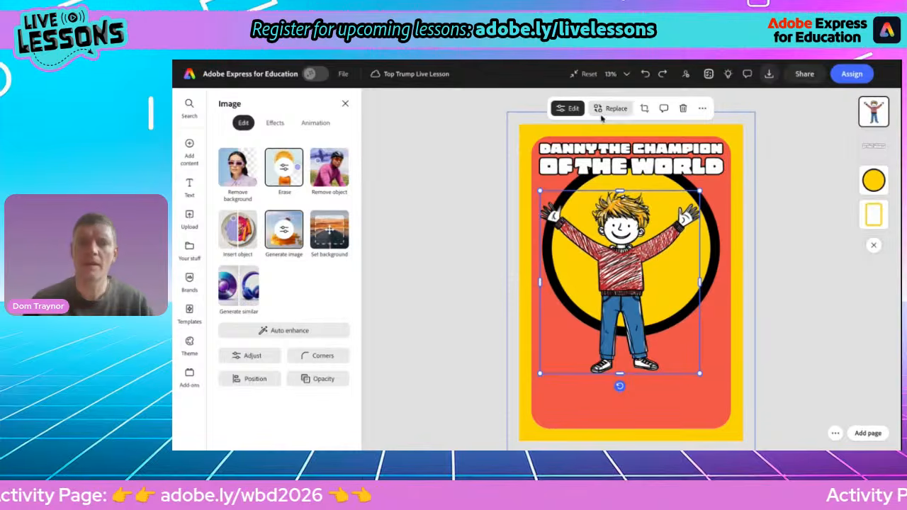
Step: Crop the boy image to a circle shape, shifting the picture straight down inside the crop frame to cut off his lower legs and feet
left_click(644, 110)
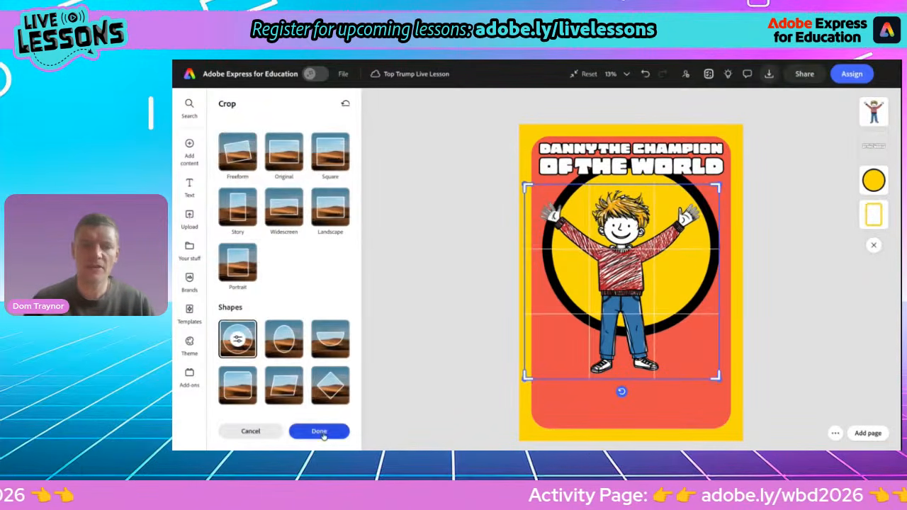
left_click(319, 430)
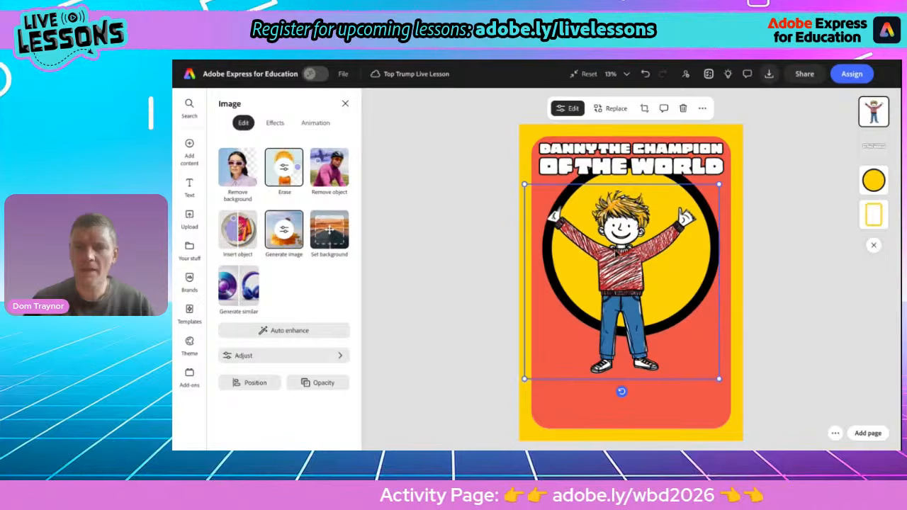
double_click(616, 253)
left_click_drag(618, 263, 618, 305)
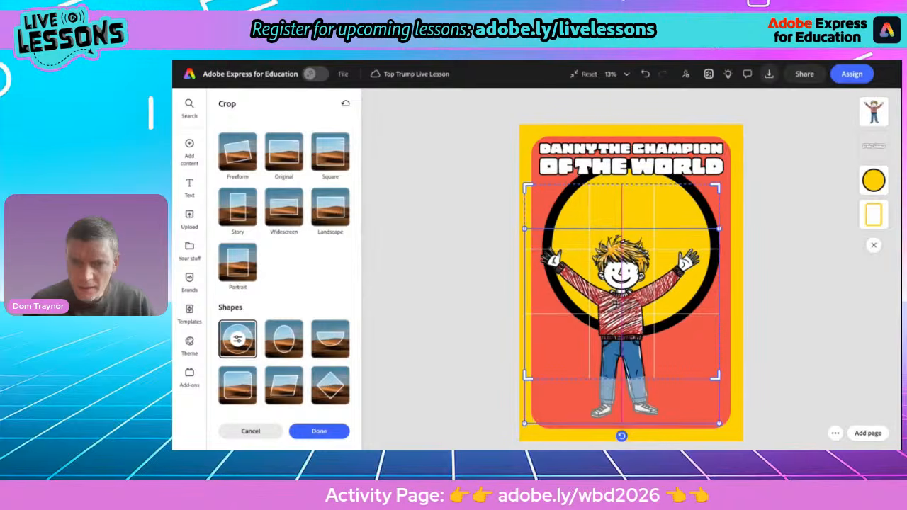
key("Return")
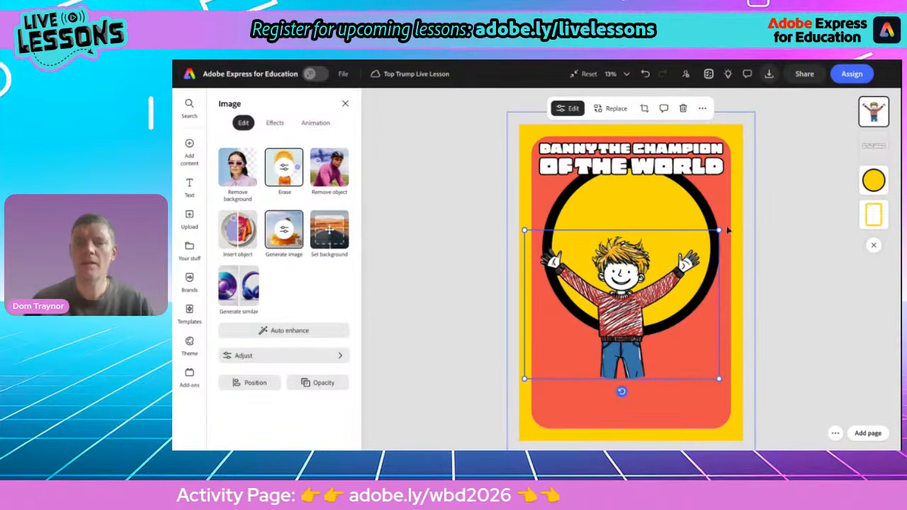
Step: Resize the cropped boy and place him centrally in the circle with his cut legs meeting the black lower border
left_click_drag(719, 231, 746, 210)
left_click_drag(635, 273, 635, 231)
left_click_drag(742, 163, 720, 182)
left_click_drag(628, 273, 636, 265)
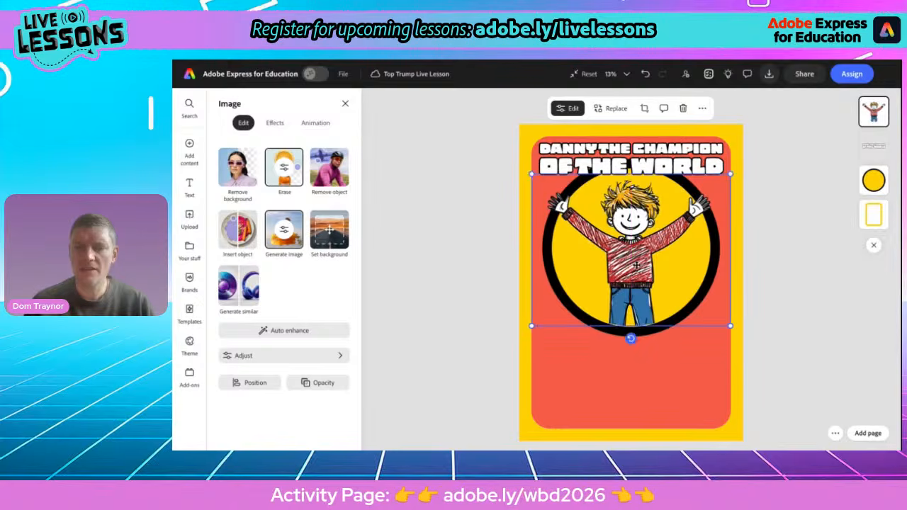
key("Up")
key("Up")
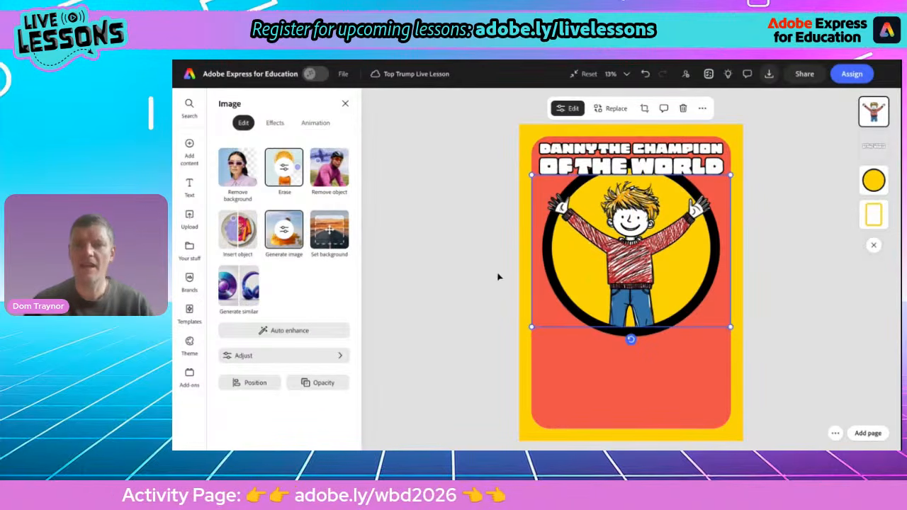
left_click(465, 273)
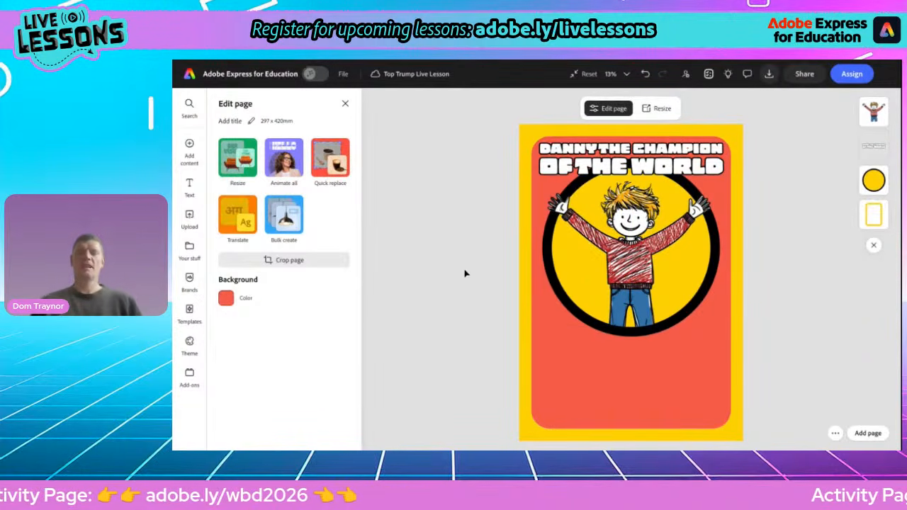
Step: Enlarge the boy so his hair overlaps the title and his hands extend beyond the circle, and centre him on the ring
left_click(588, 285)
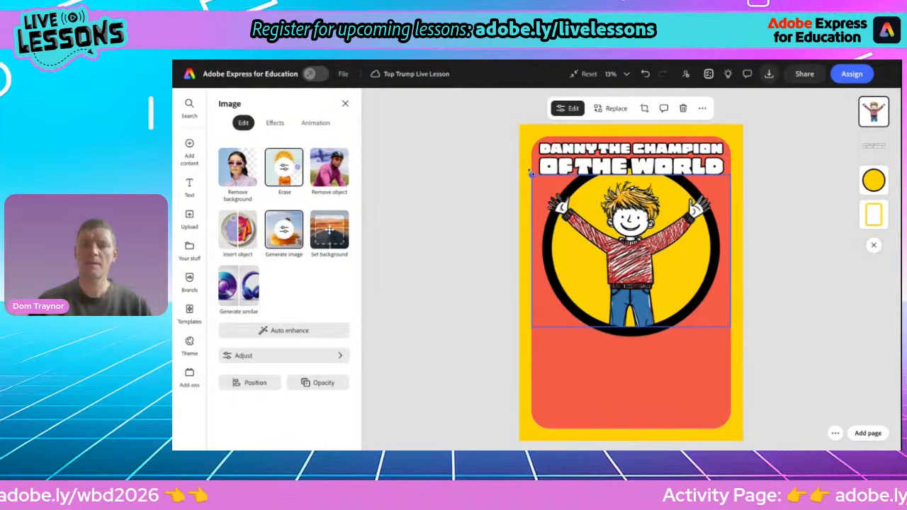
left_click_drag(532, 172, 516, 164)
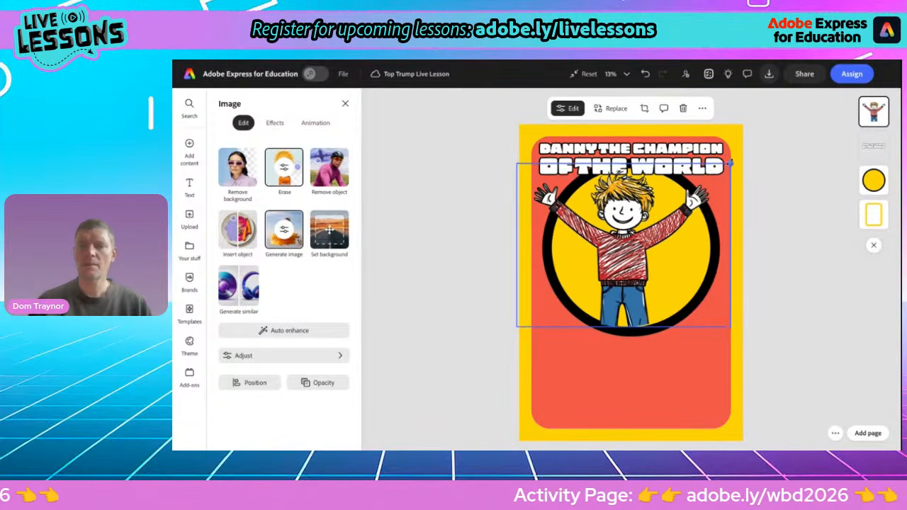
left_click_drag(730, 163, 739, 156)
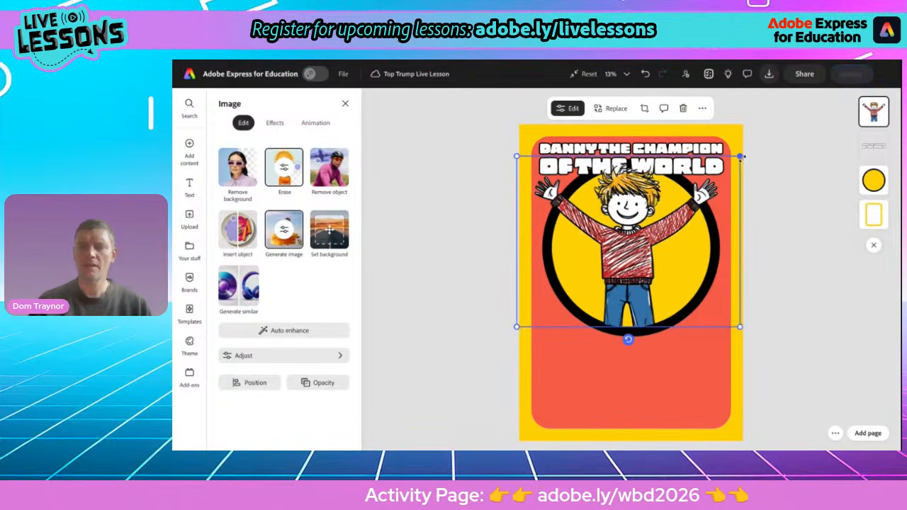
left_click_drag(635, 226, 636, 225)
left_click(422, 279)
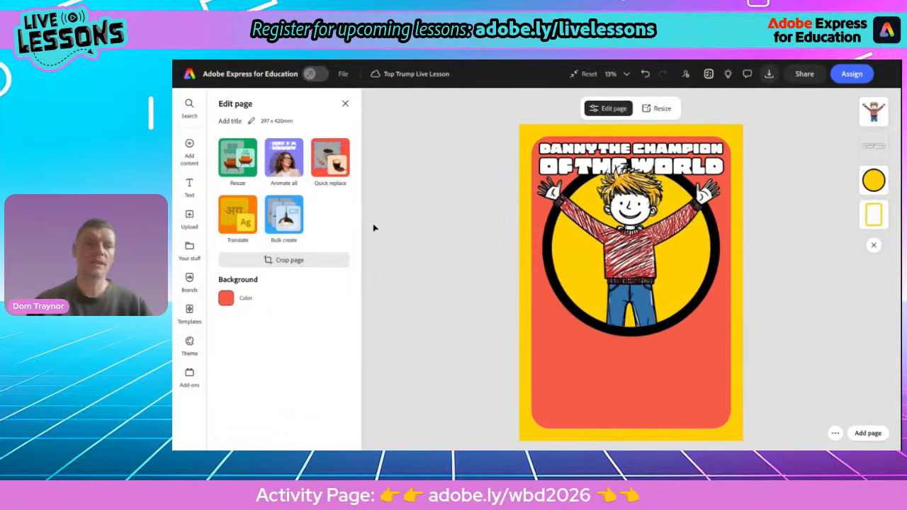
Step: Add a text box in Alegreya Sans SC Black Italic describing Danny and his father, their caravan, their mechanic shop and poaching pheasants
left_click(188, 184)
left_click(283, 126)
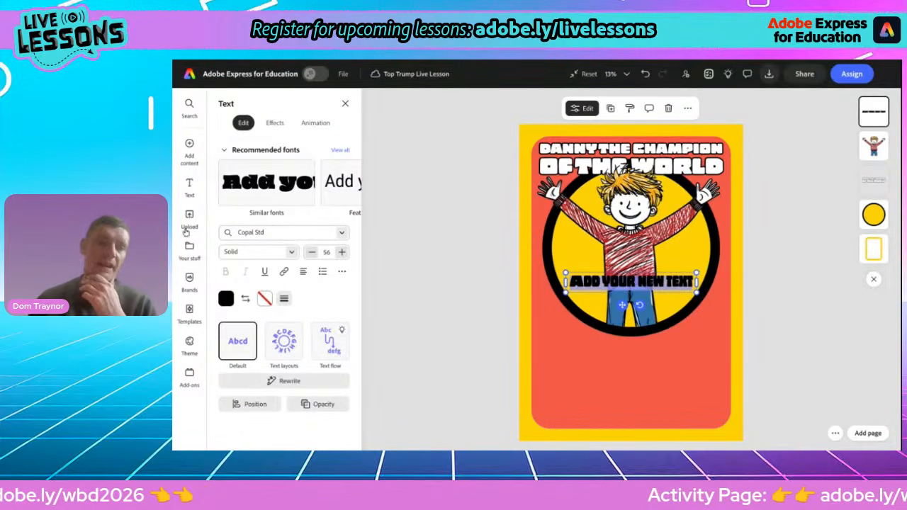
left_click(339, 236)
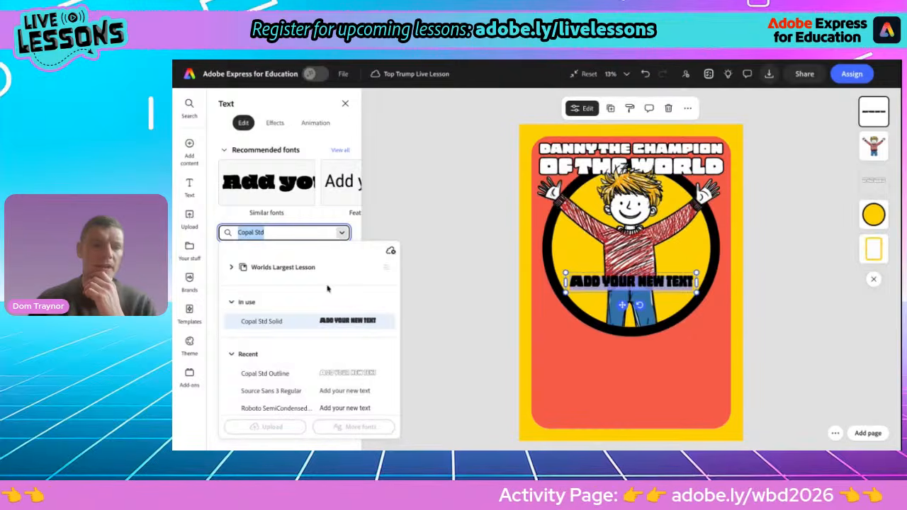
scroll(294, 375, "down", 1)
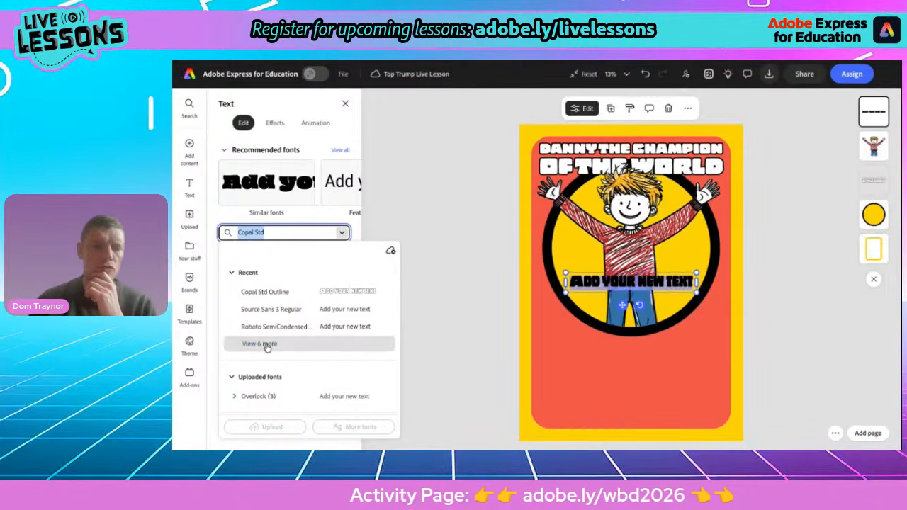
left_click(266, 346)
scroll(266, 347, "down", 1)
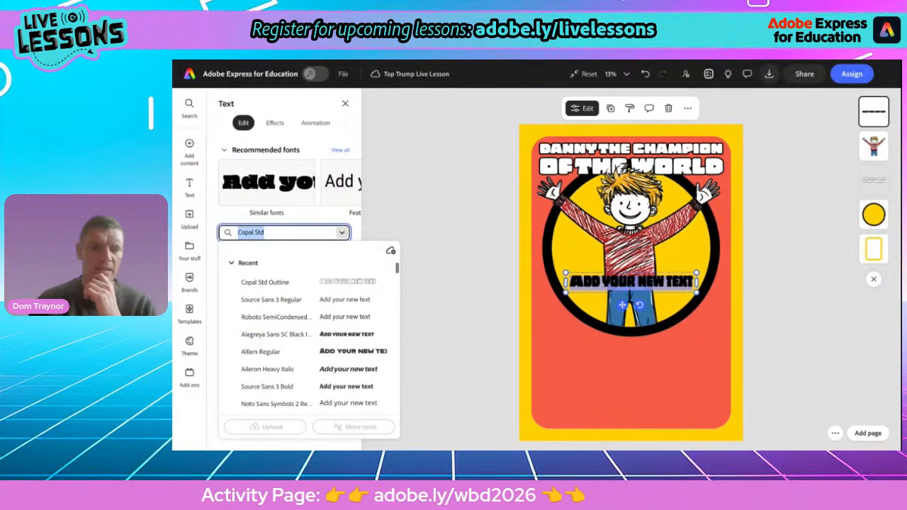
left_click(262, 337)
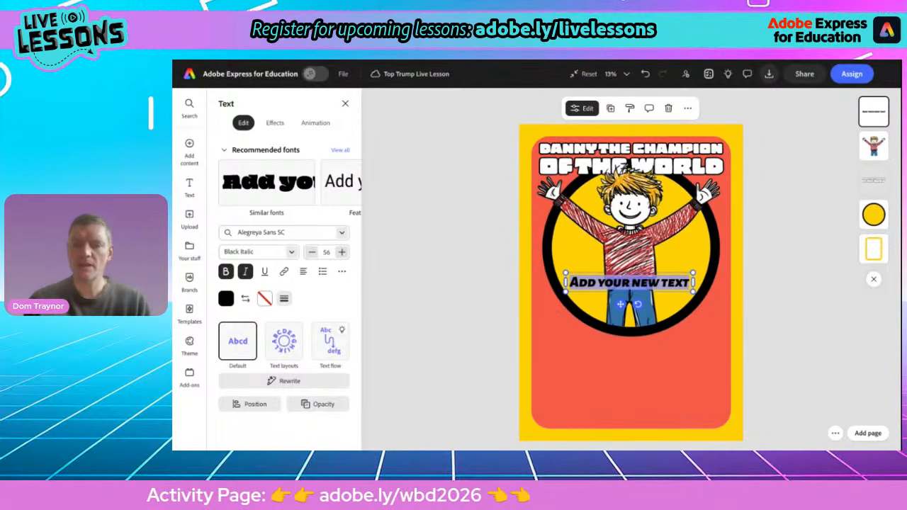
type("Danny is a young English boy, and his father William live in a traditional caravan. THEY fix cars for a living in their mechanic shop and Love to poach Pheasants.")
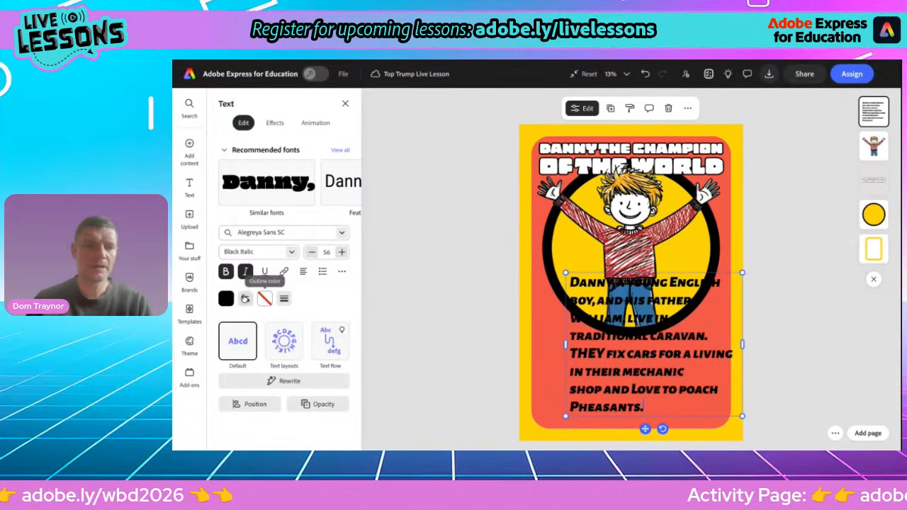
Step: Give the description text a white outline with a thickness of 55
left_click(263, 300)
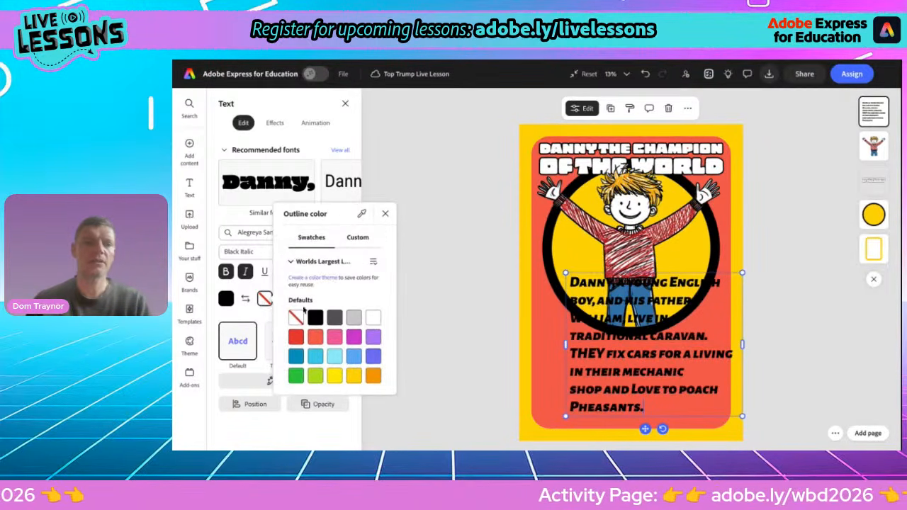
left_click(373, 318)
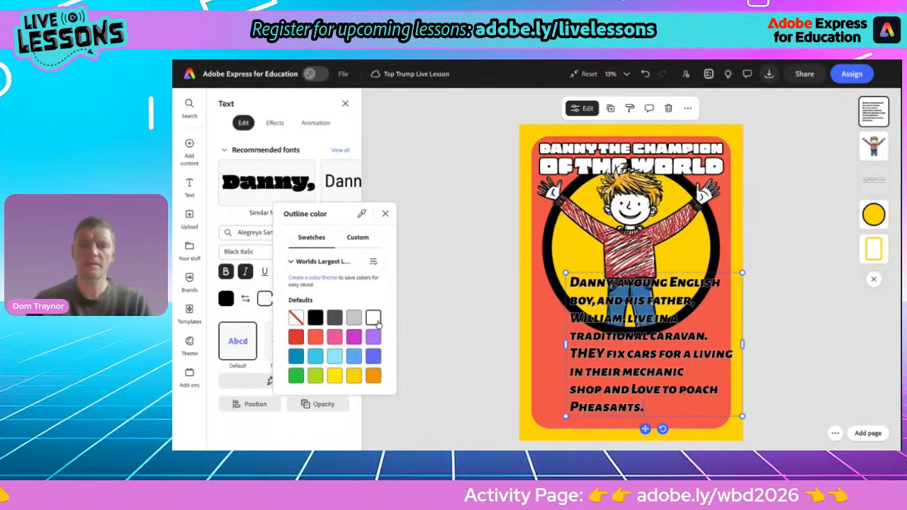
left_click(384, 213)
left_click(283, 299)
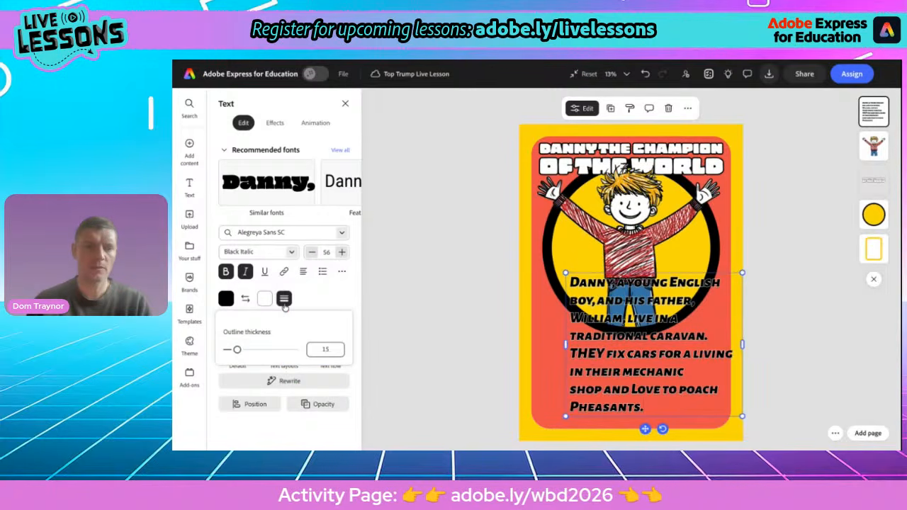
left_click(258, 350)
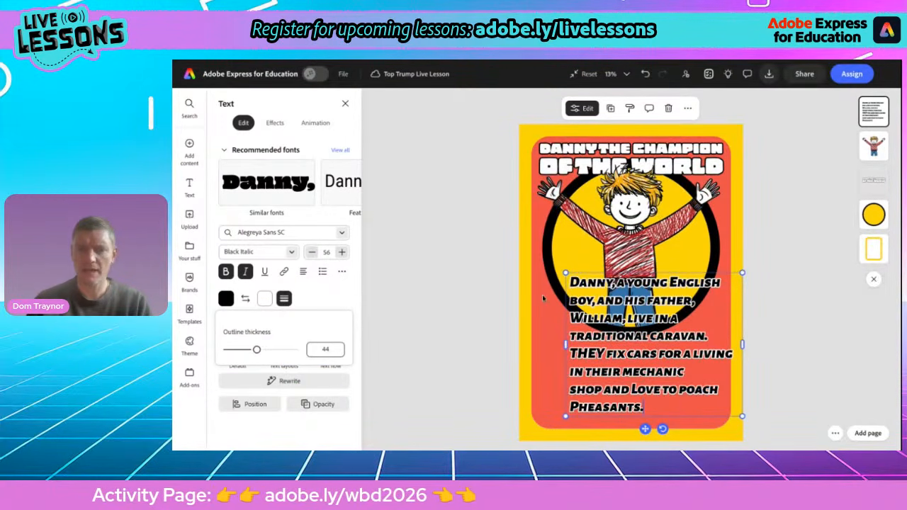
left_click(614, 285)
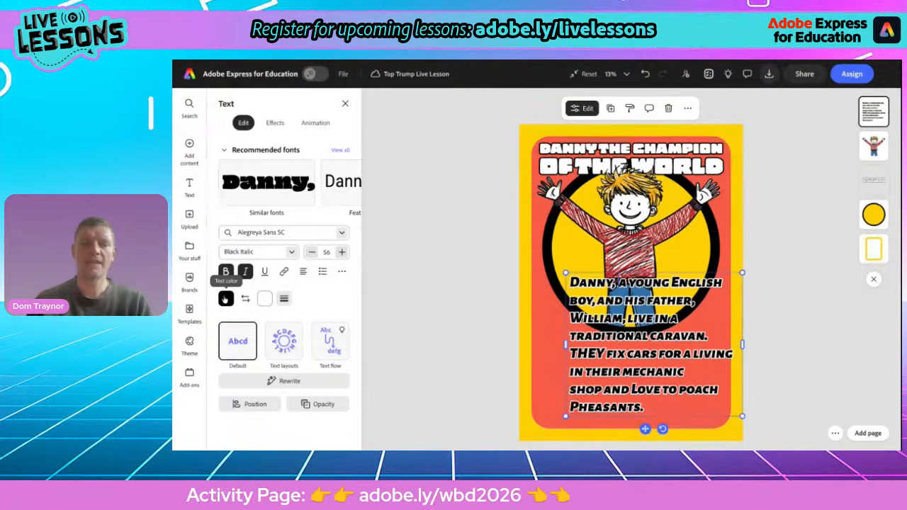
left_click(283, 298)
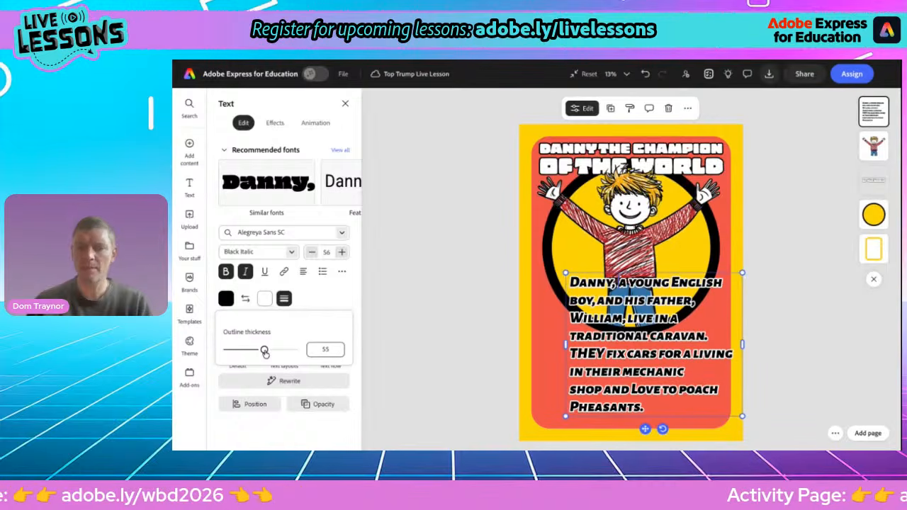
left_click(264, 349)
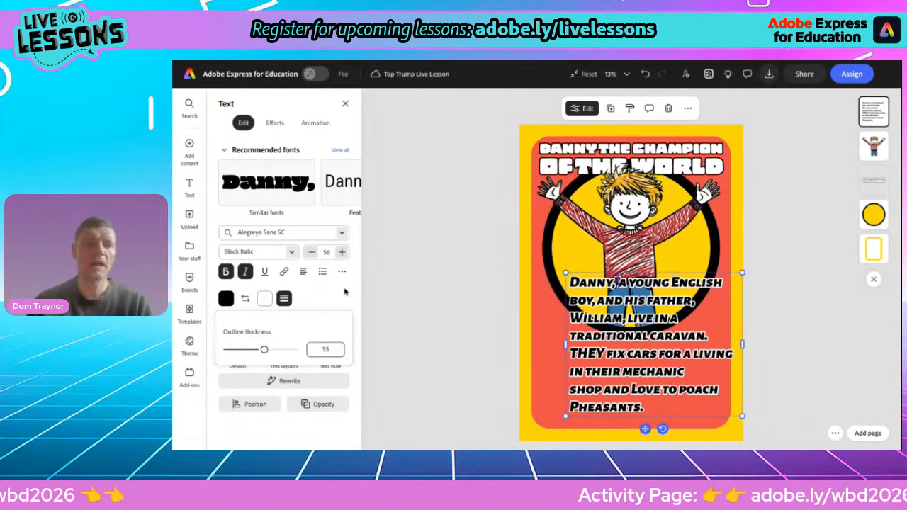
left_click(283, 298)
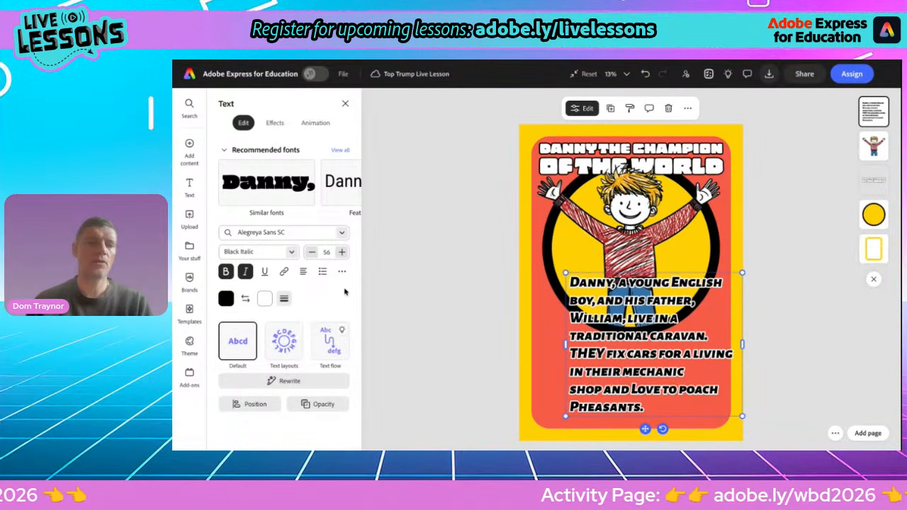
Step: Apply a justified block text layout with mixed line sizes to the description and reshape it into five wide lines
left_click(283, 344)
left_click(333, 163)
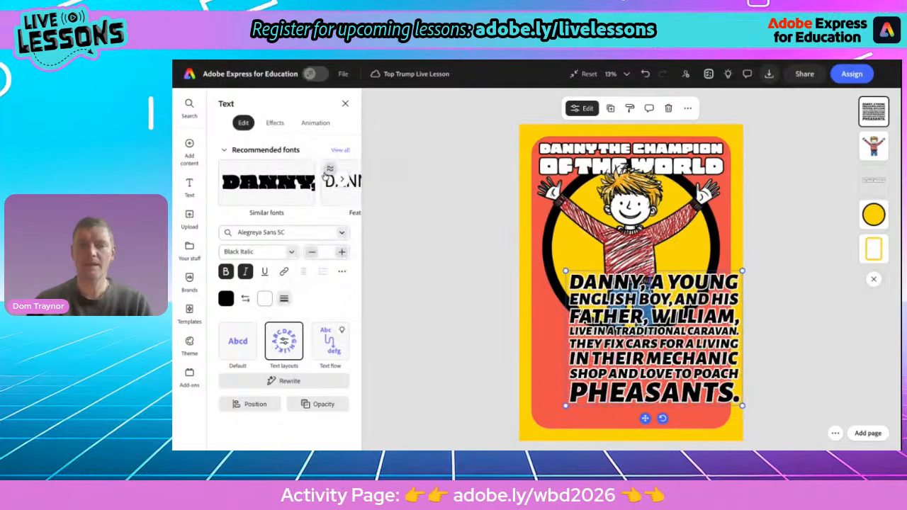
left_click_drag(568, 404, 537, 337)
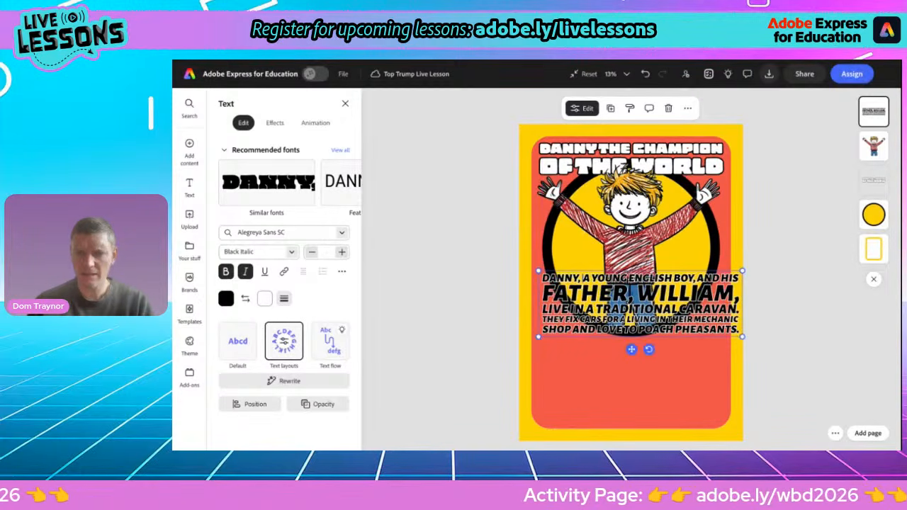
Step: Resize the description block to about the width of the title and centre it horizontally on the page
left_click_drag(632, 343, 625, 346)
left_click_drag(529, 337, 542, 333)
left_click_drag(628, 345, 623, 347)
left_click(259, 402)
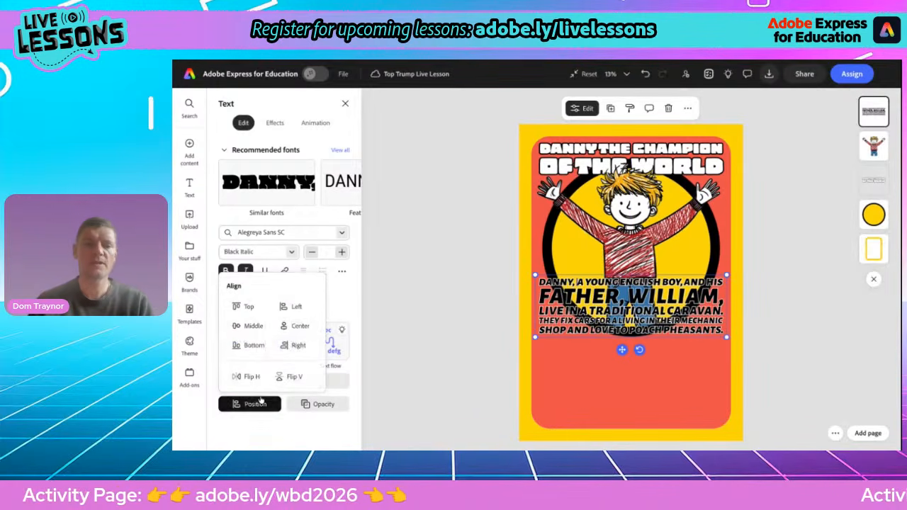
left_click(281, 330)
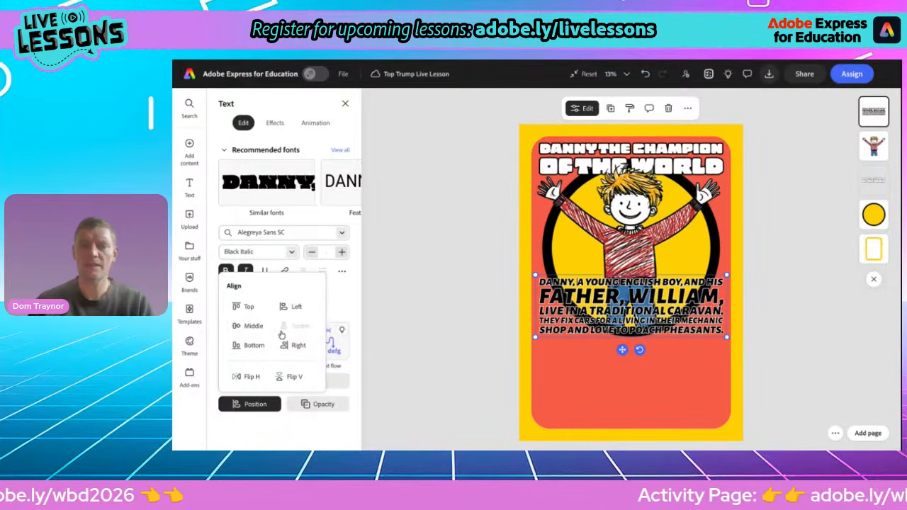
left_click(348, 309)
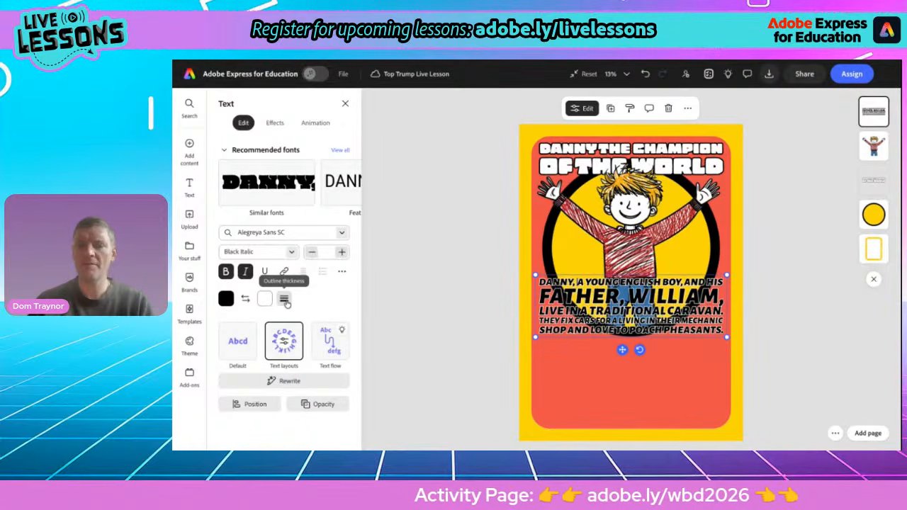
Step: Increase the description text's outline thickness to 70
left_click(284, 299)
left_click(273, 350)
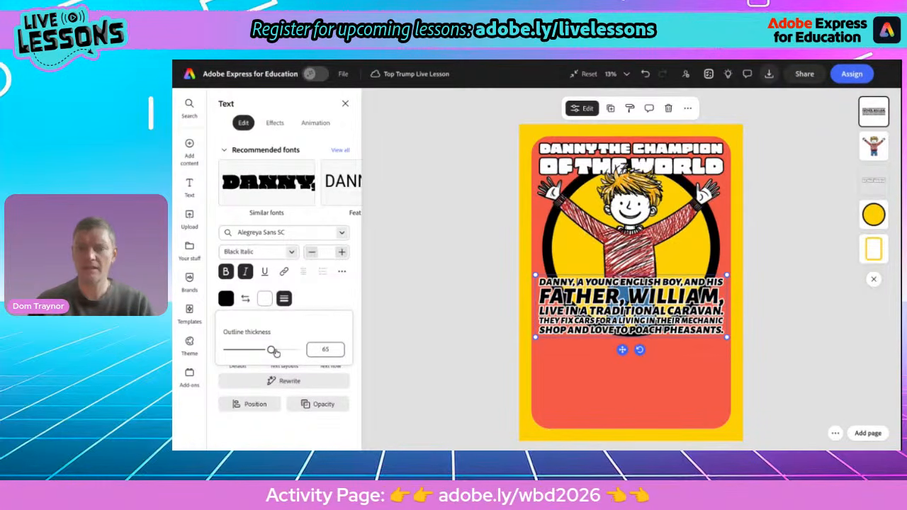
left_click_drag(273, 351, 275, 350)
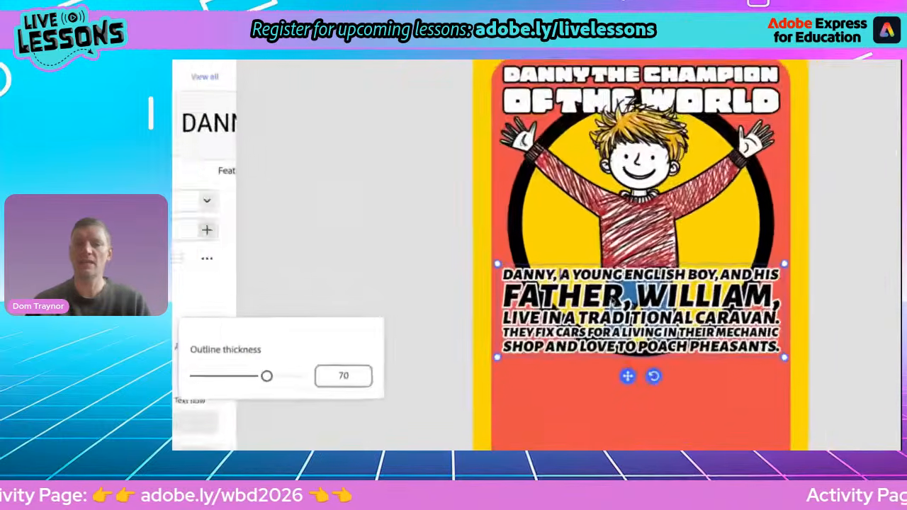
scroll(349, 429, "down", 5)
left_click(349, 429)
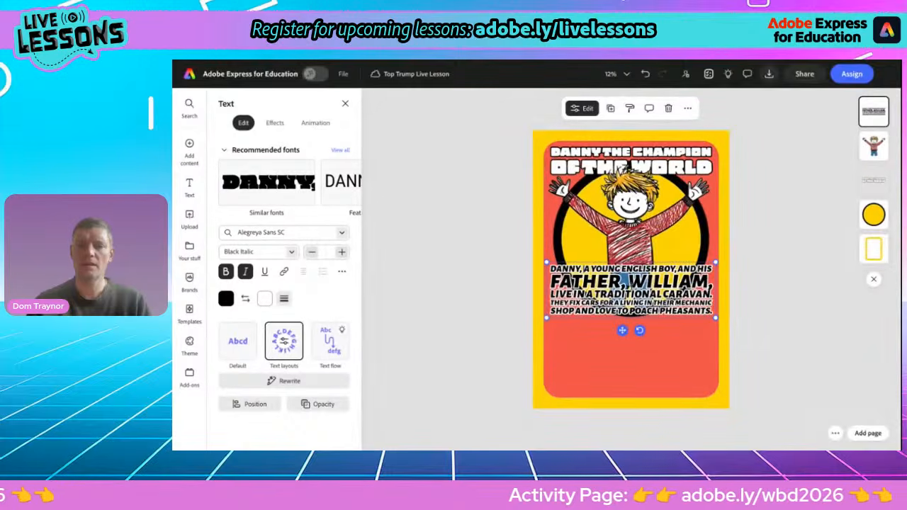
Step: Break the description text after "BOY," so that "AND HIS FATHER" starts the second line
scroll(631, 287, "up", 3)
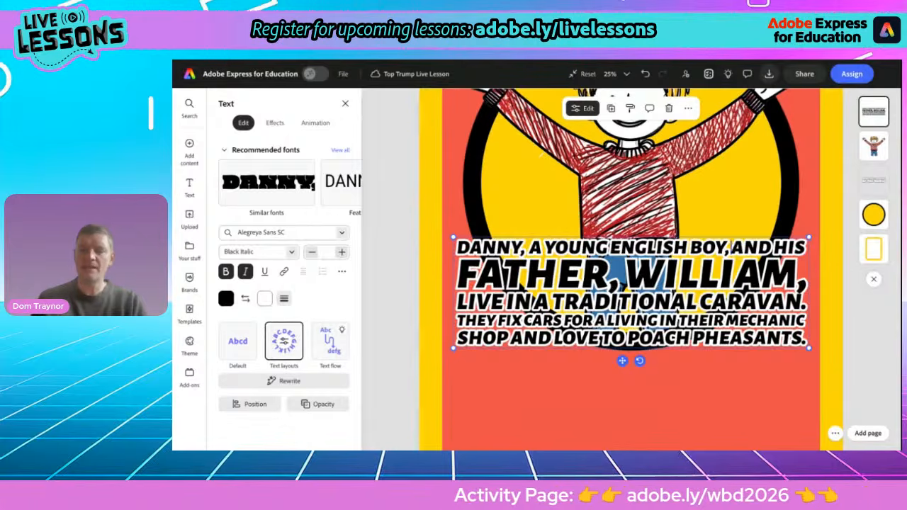
key("Return")
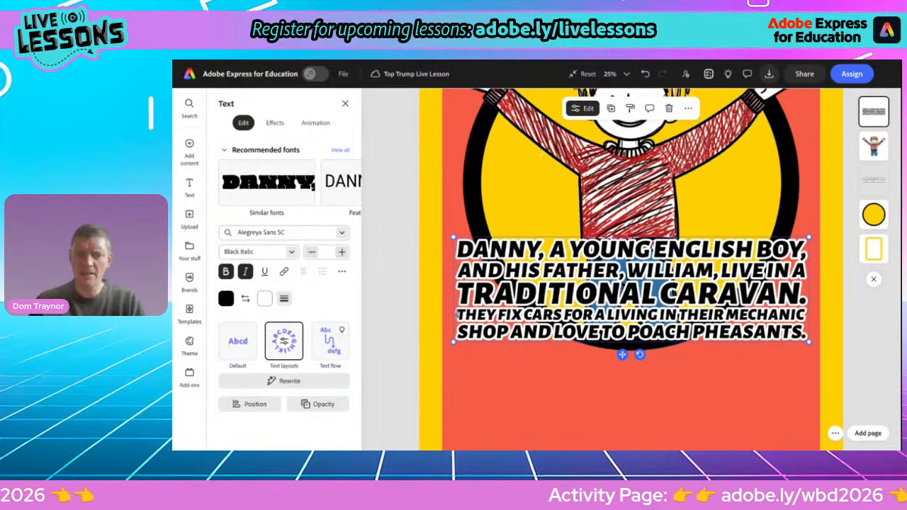
left_click_drag(457, 314, 751, 313)
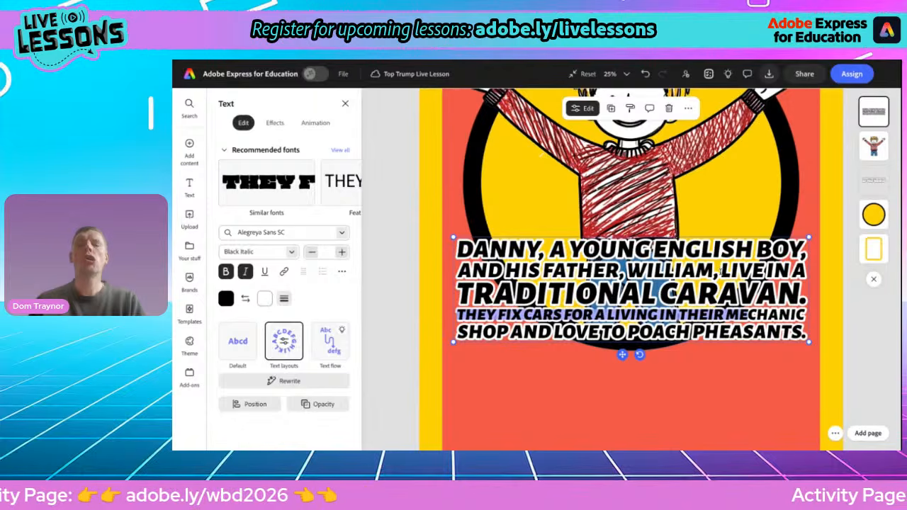
Step: Try line breaks before "A TRADITIONAL CARAVAN" and before "THEIR MECHANIC" in the description, and try resizing the block
left_click(791, 270)
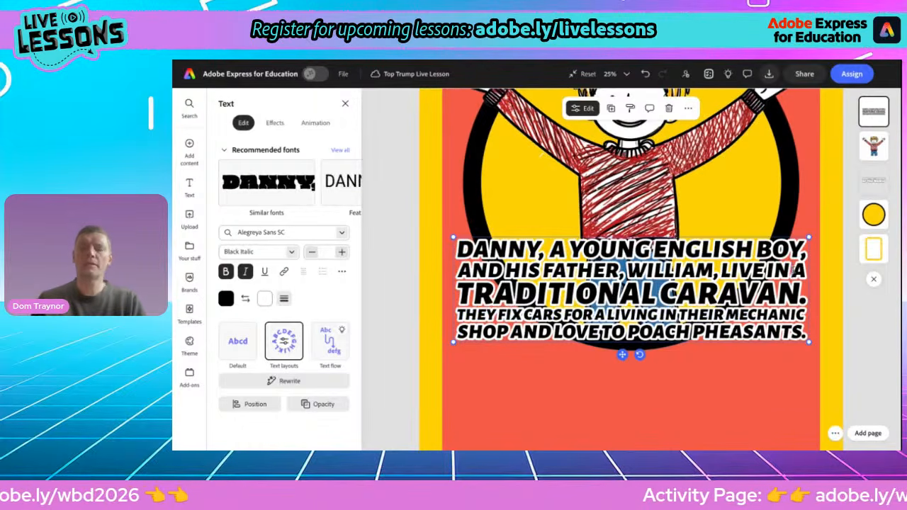
key("Return")
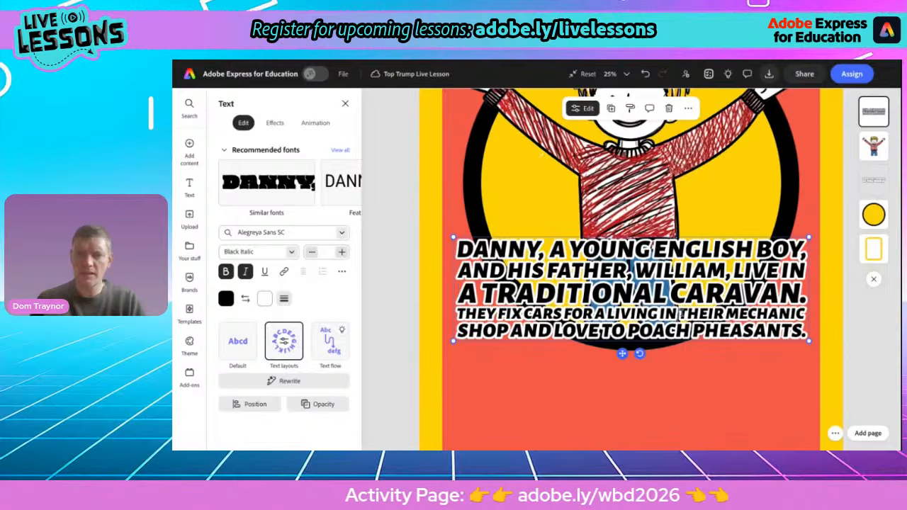
left_click(678, 313)
key("Return")
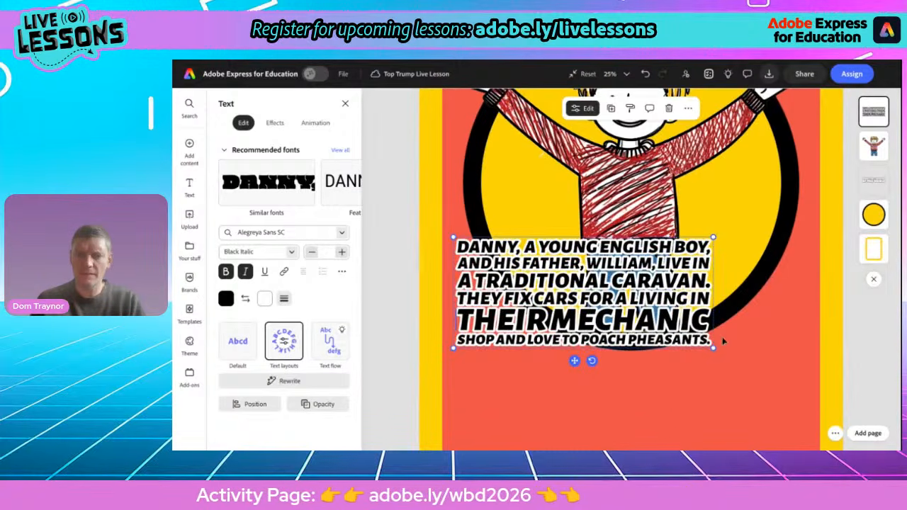
mouse_move(712, 348)
left_mouse_down()
mouse_move(726, 339)
mouse_move(717, 334)
left_mouse_up()
Step: Undo the resize and the last two line breaks, and try a single break before "THEIR MECHANIC" instead
key("ctrl+z")
key("ctrl+z")
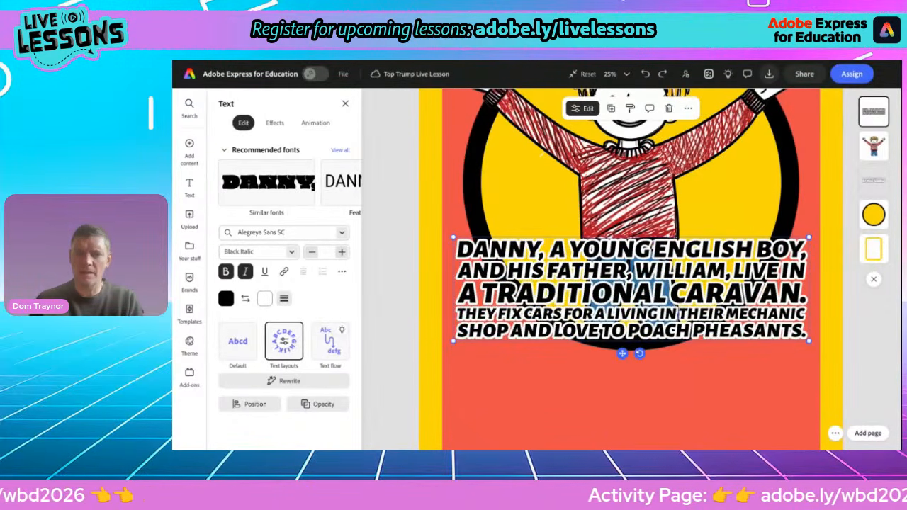
key("ctrl+z")
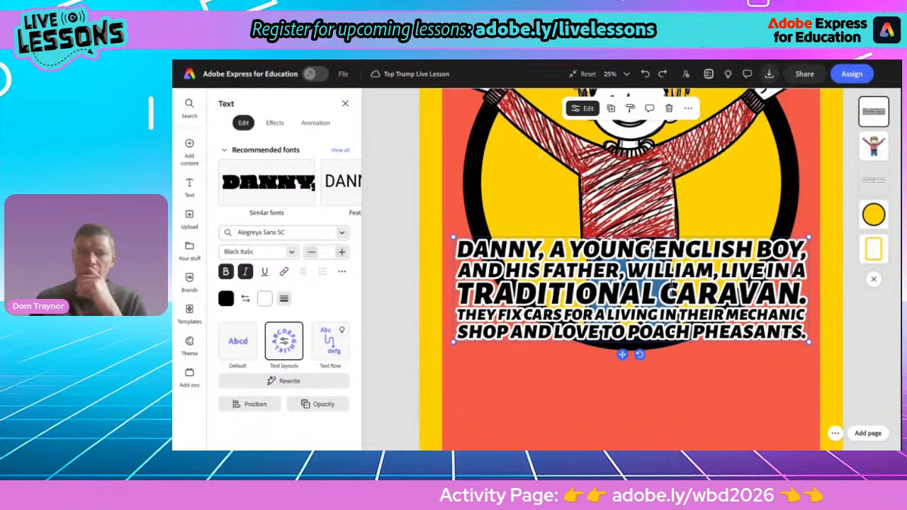
key("ctrl+shift+z")
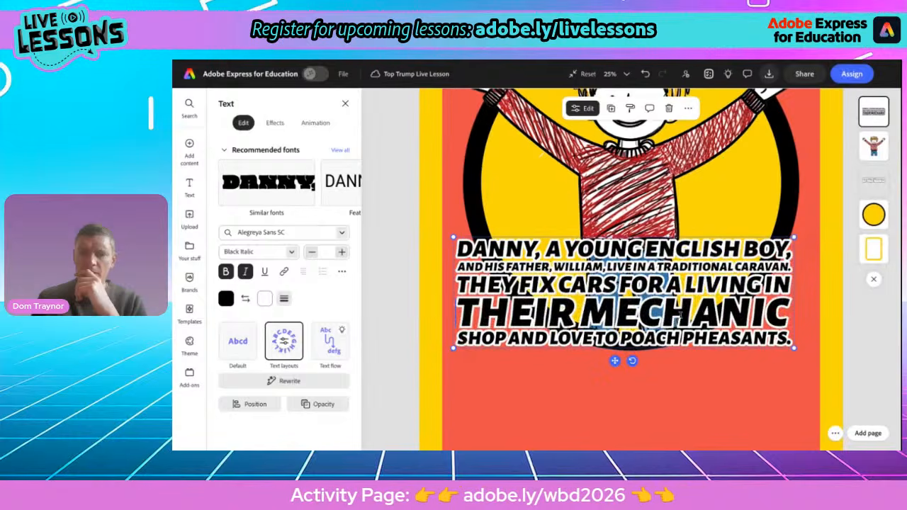
key("ctrl+z")
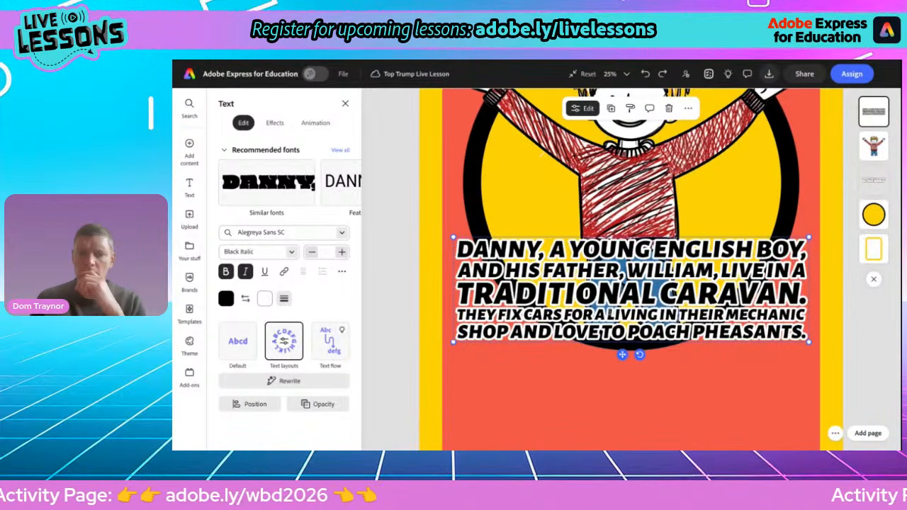
Step: Break the description before "LIVING IN THEIR MECHANIC" and move the block straight down over the lower edge of the circle
key("ctrl+shift+z")
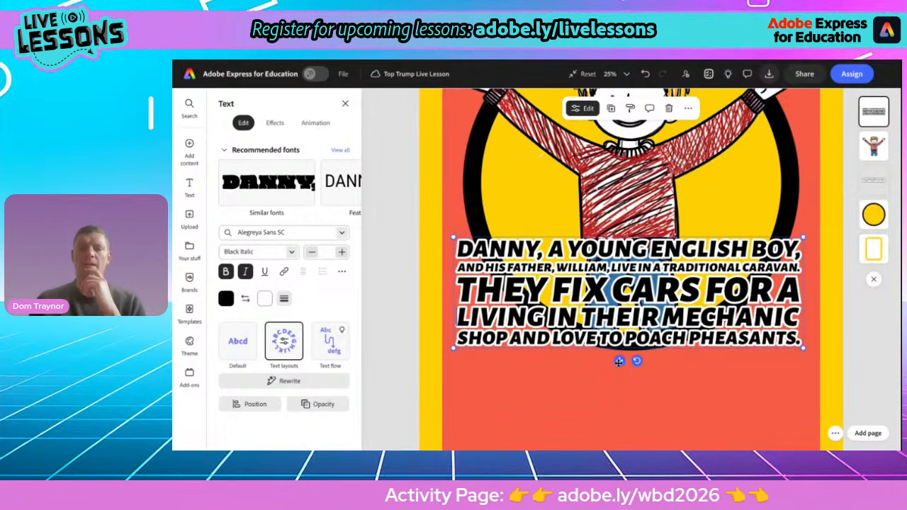
left_click_drag(619, 362, 620, 390)
scroll(620, 391, "down", 5)
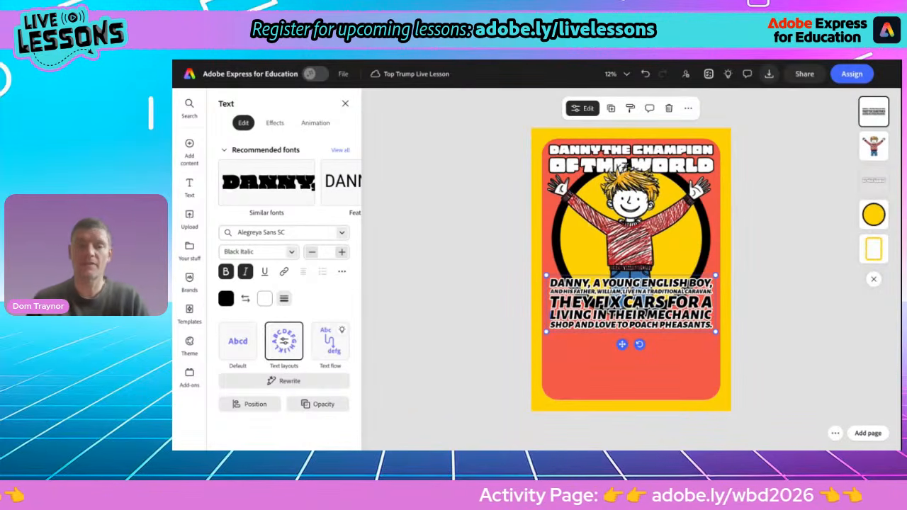
left_click(459, 345)
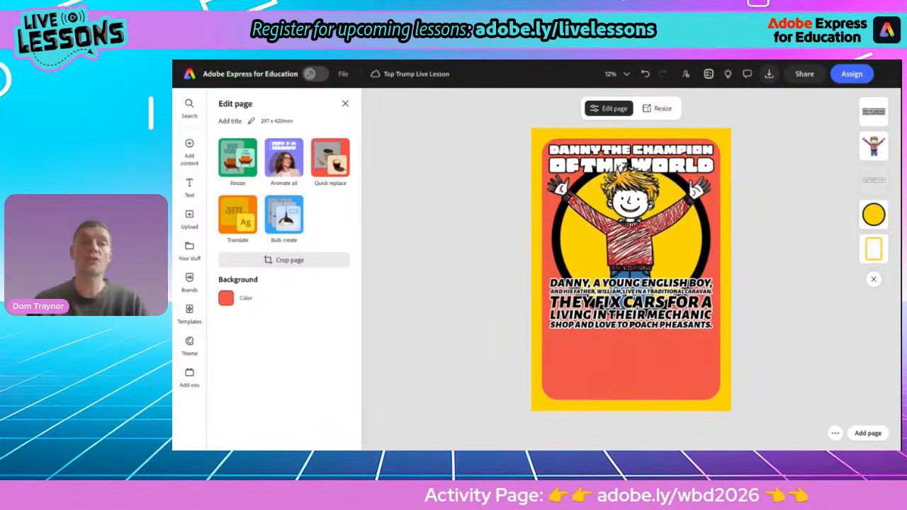
Step: Look up the suggested Top Trump categories on the activity page, then return to the poster
key("ctrl+Tab")
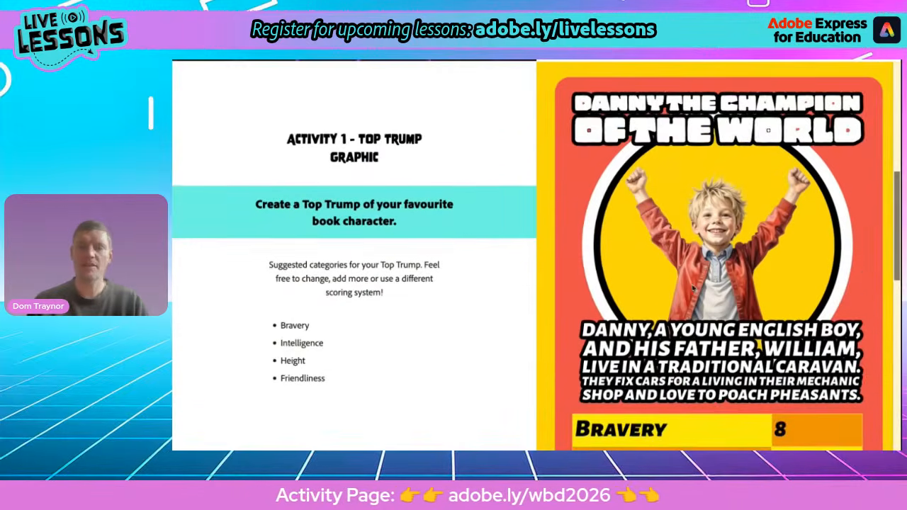
scroll(694, 288, "down", 1)
scroll(694, 288, "up", 1)
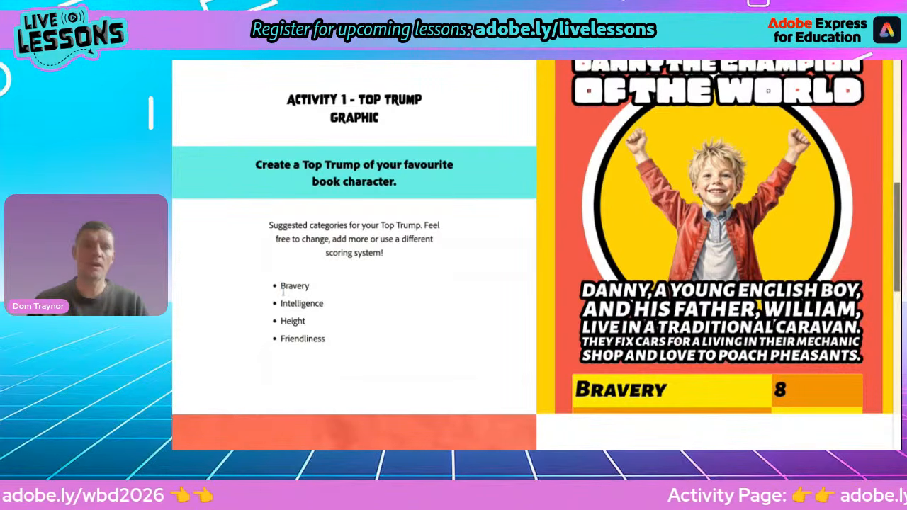
left_click_drag(283, 290, 329, 348)
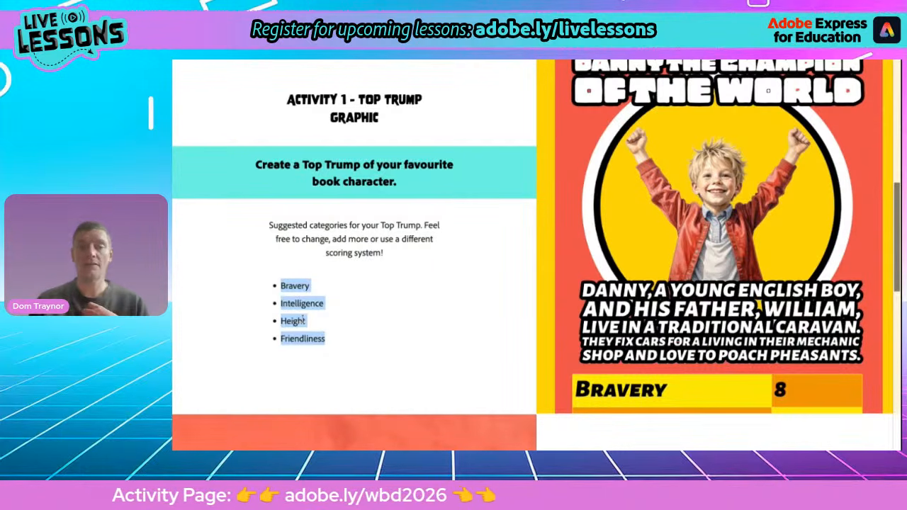
left_click(285, 59)
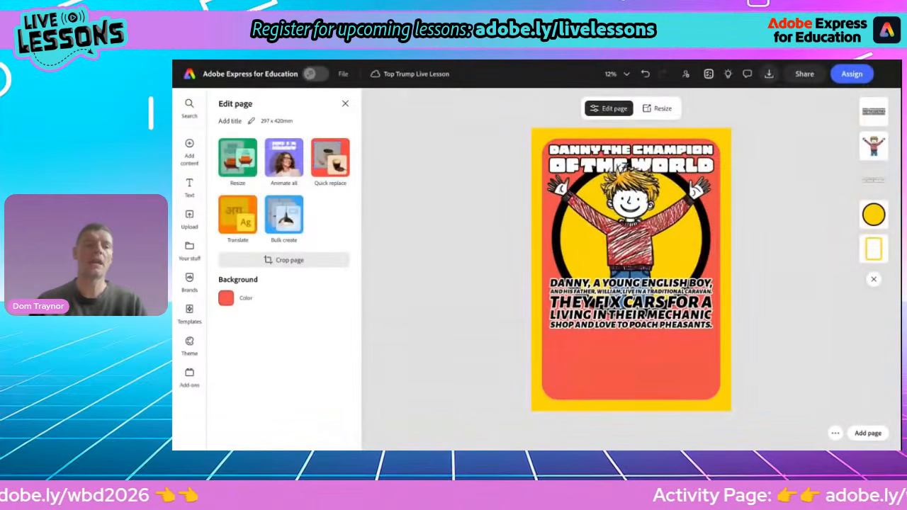
Step: Insert the plain black-bordered table with no header colour and move it down to the lower part of the card
left_click(190, 147)
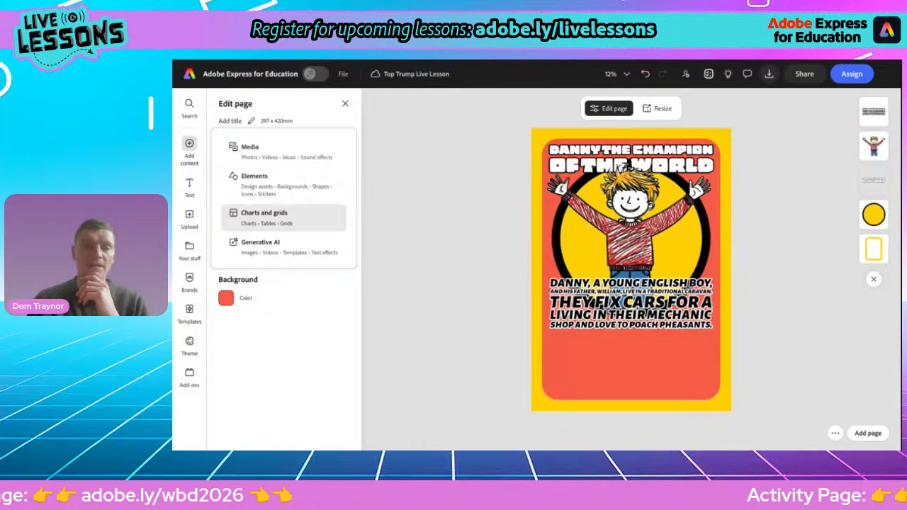
left_click(264, 217)
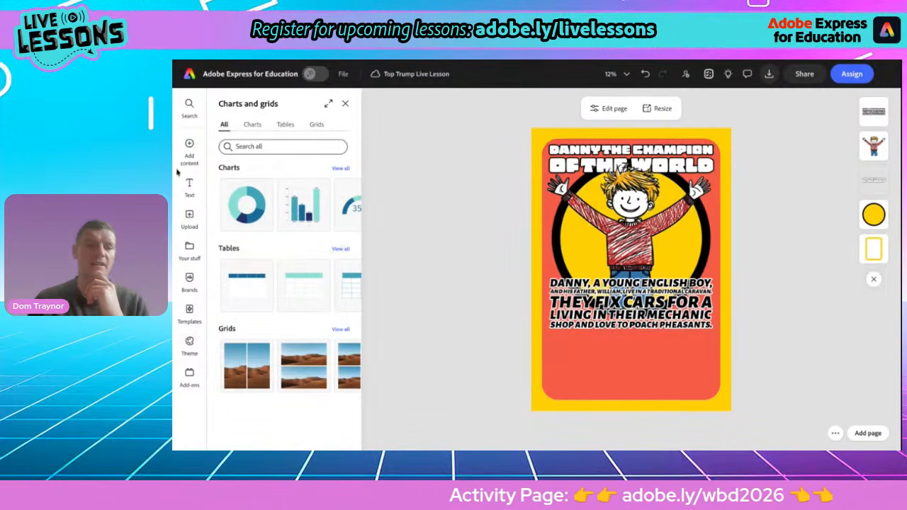
left_click(340, 250)
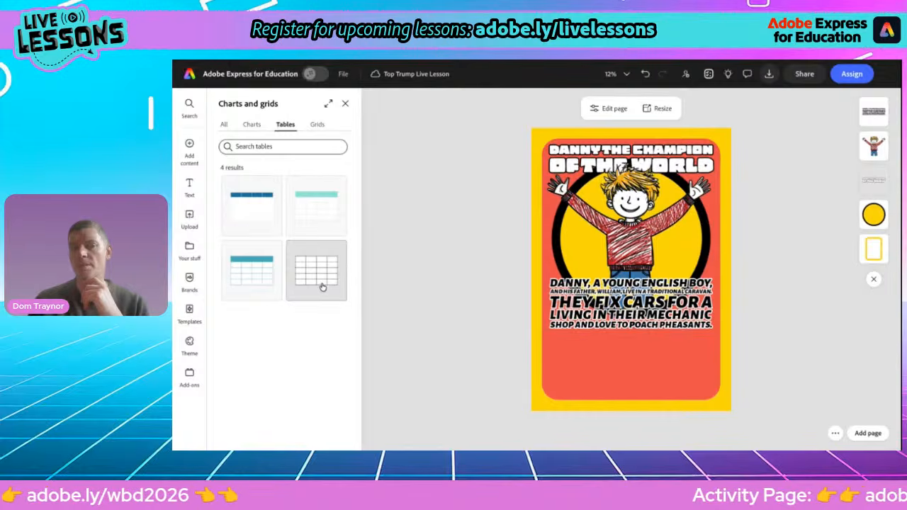
left_click(321, 286)
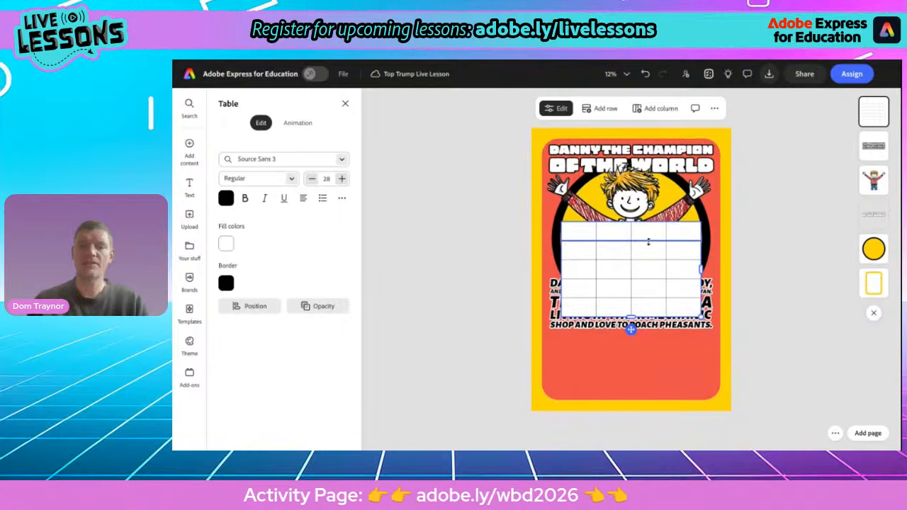
left_click_drag(631, 329, 631, 396)
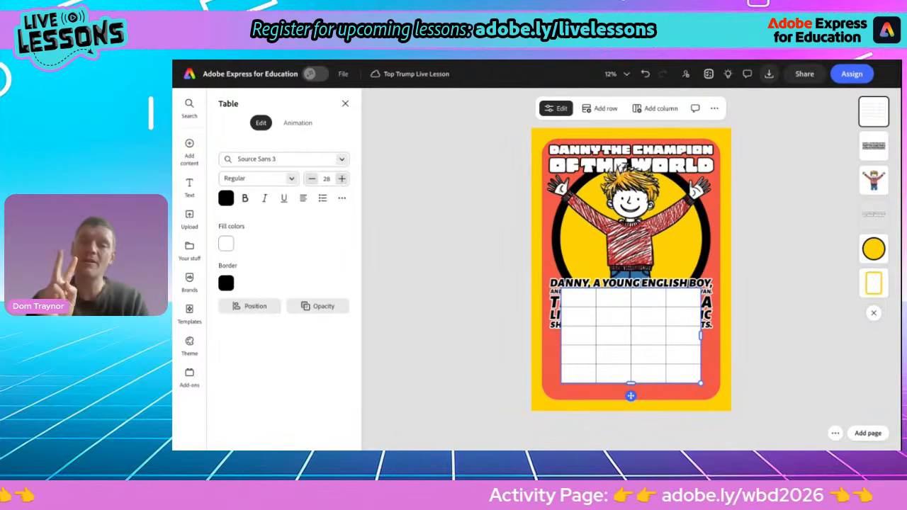
Step: Delete the two rightmost columns of the table so that two columns remain
left_click(678, 301)
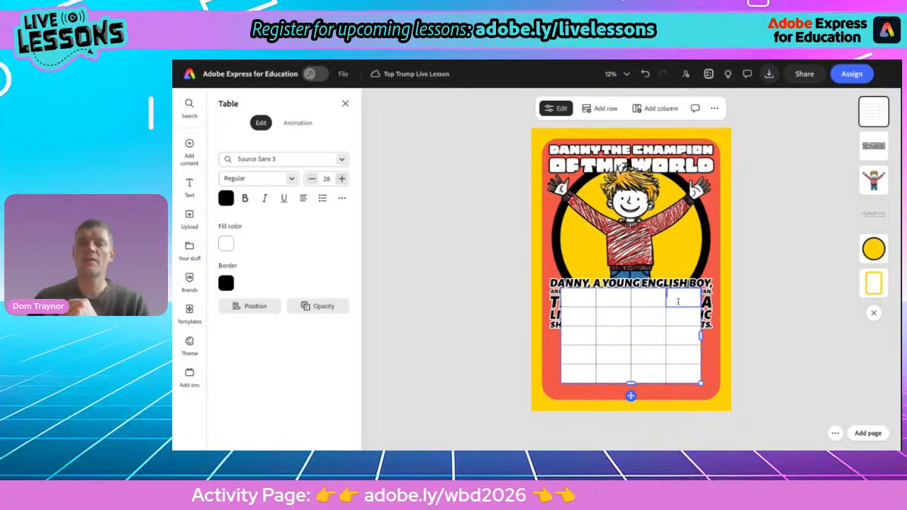
right_click(667, 293)
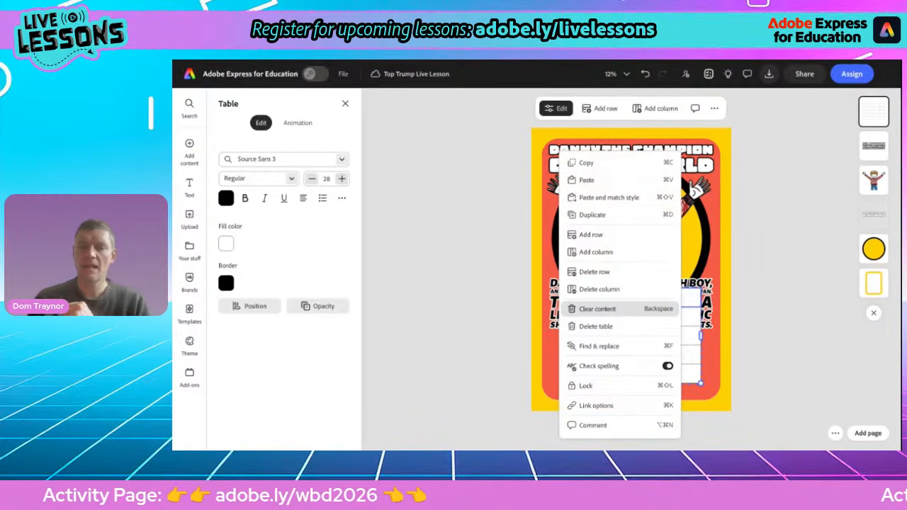
left_click(634, 290)
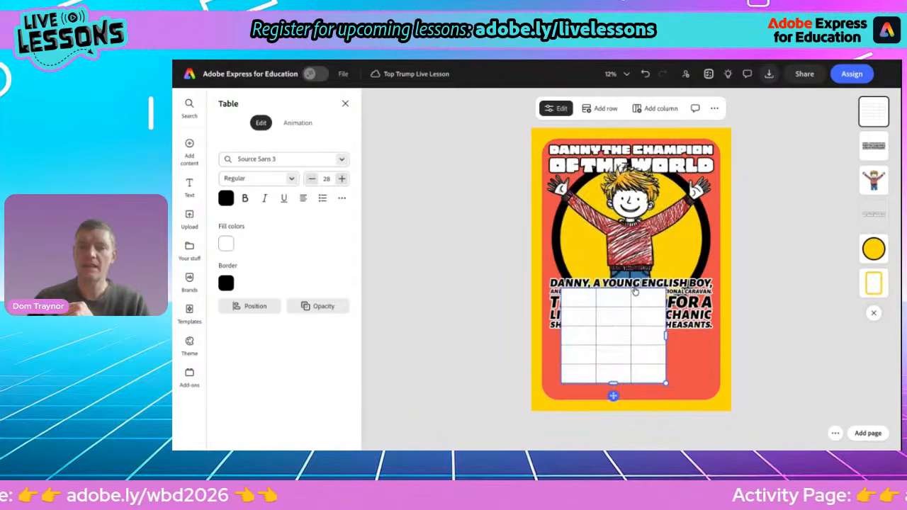
left_click(643, 297)
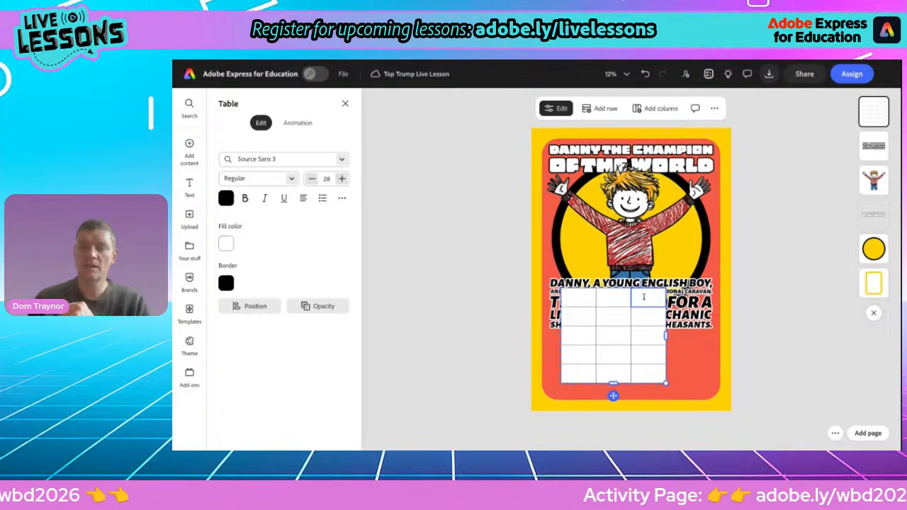
right_click(643, 297)
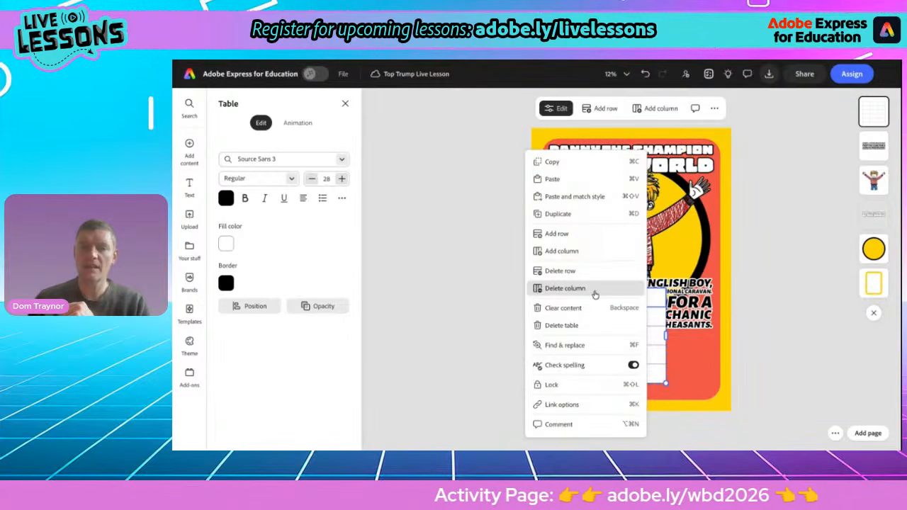
left_click(595, 288)
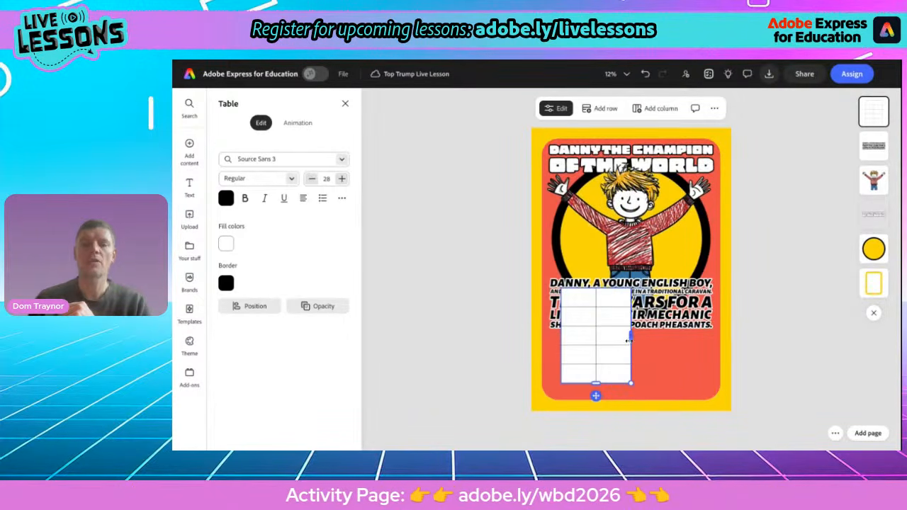
Step: Widen the table on both sides to match the width of the description text and centre it on the card
left_click_drag(627, 341, 709, 335)
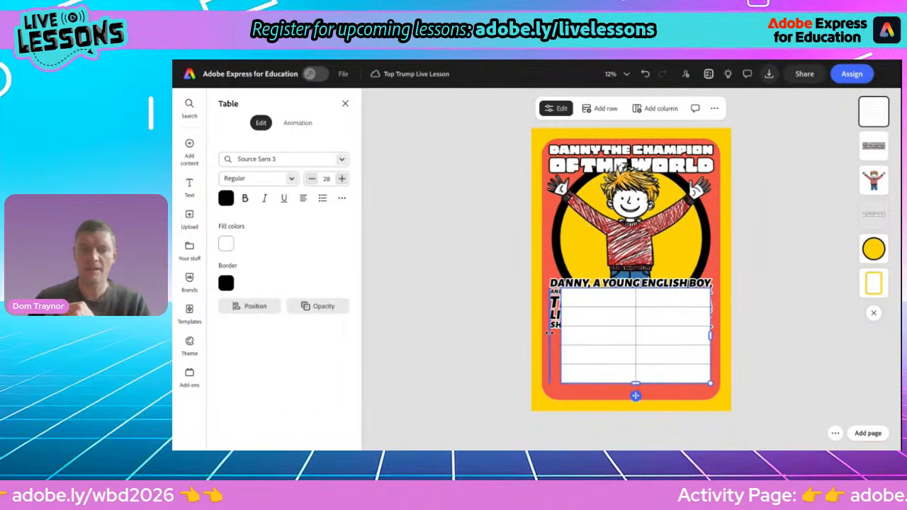
left_click_drag(548, 332, 549, 332)
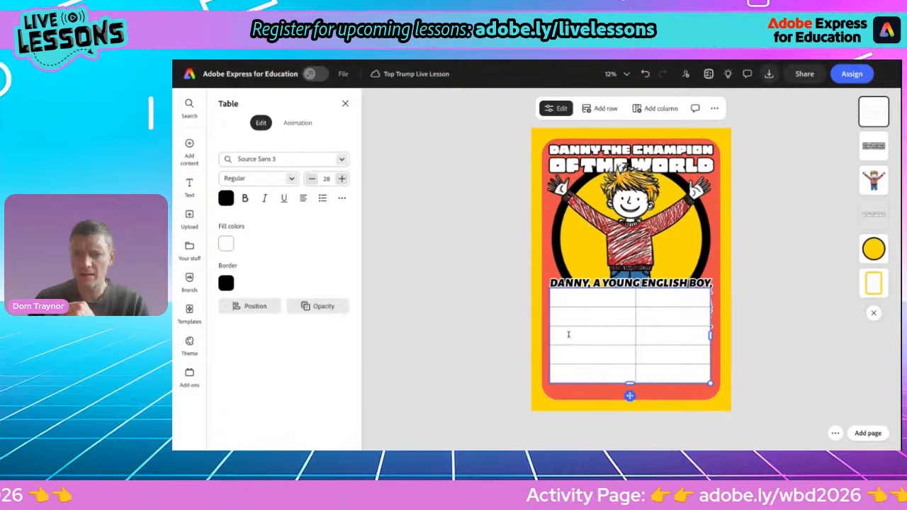
left_click_drag(630, 395, 630, 396)
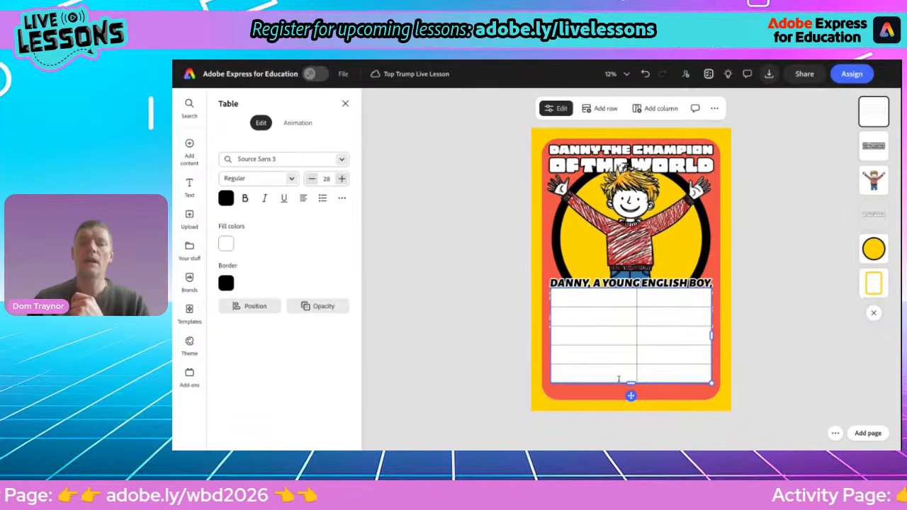
Step: Delete the table's last row and shift the column divider to make the first column wider than the second
left_click(614, 369)
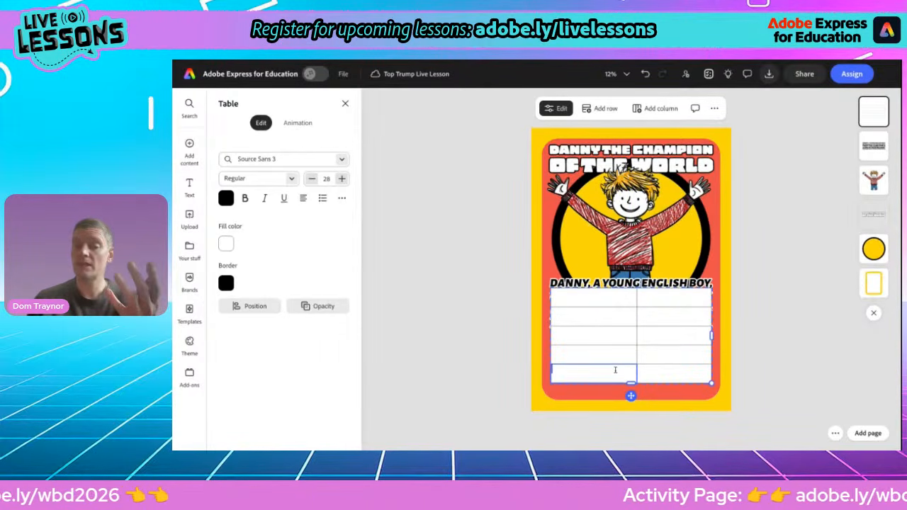
right_click(615, 370)
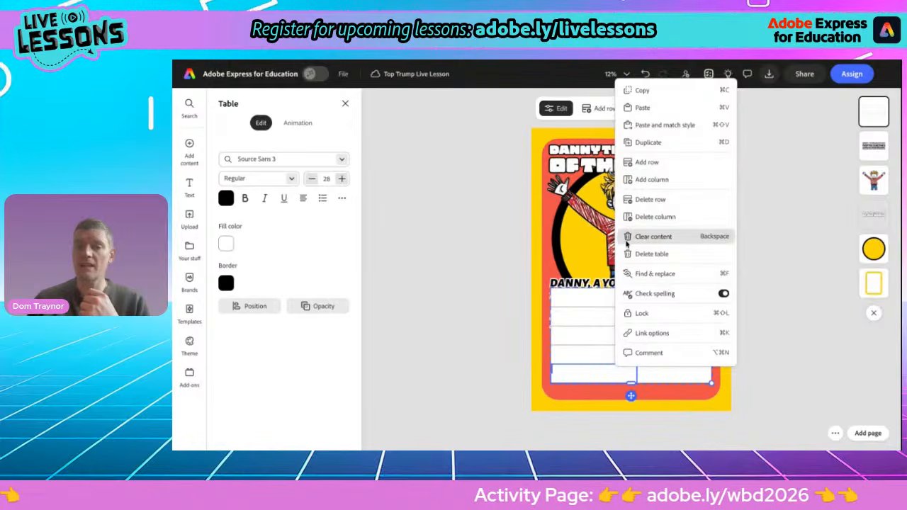
left_click(636, 199)
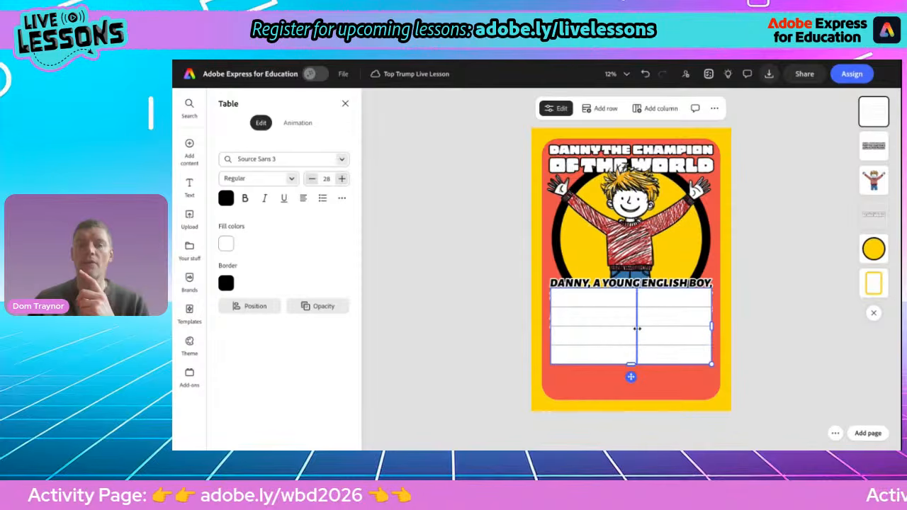
left_click_drag(637, 328, 654, 328)
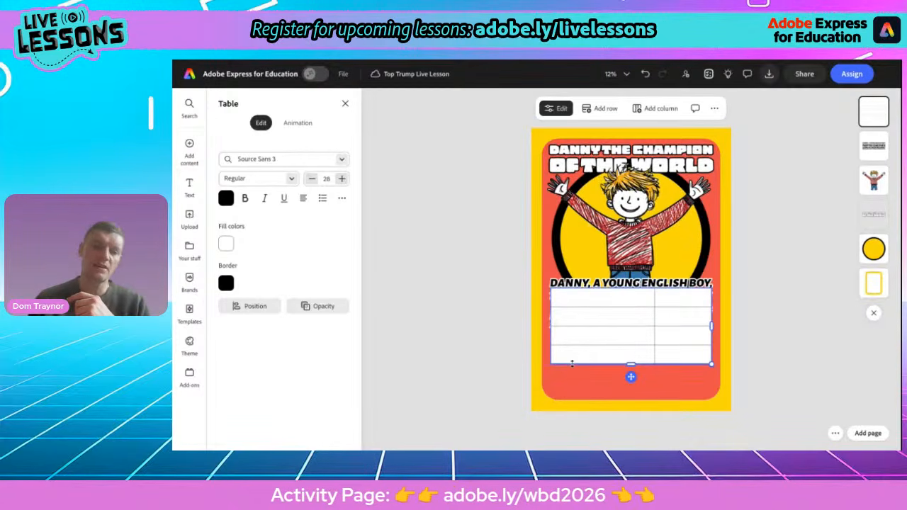
Step: Fill the first column with the categories Bravery, Intelligence, Height and Friendliness, one per row
left_click(568, 299)
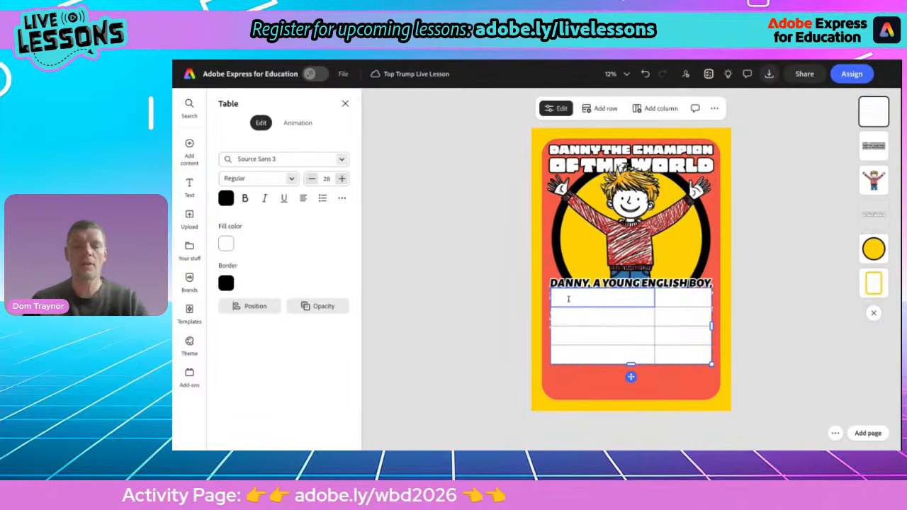
type("Brave")
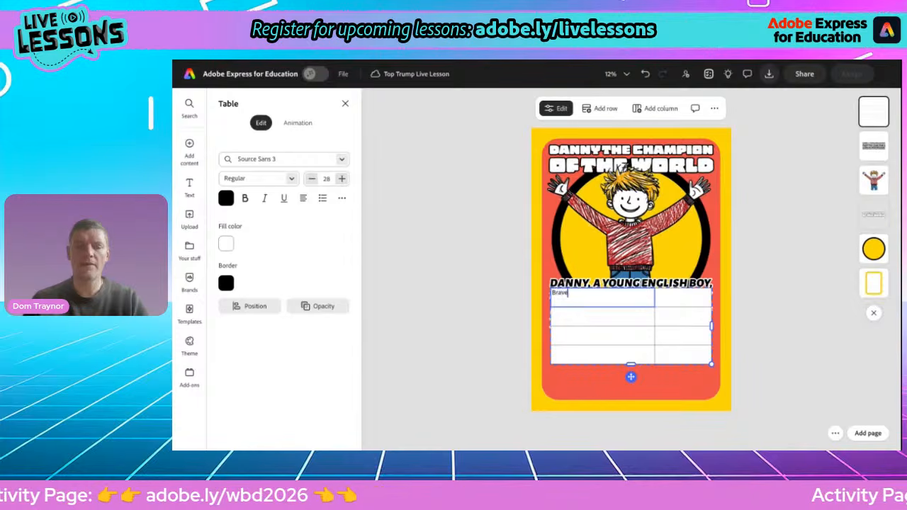
type("ry")
left_click(572, 314)
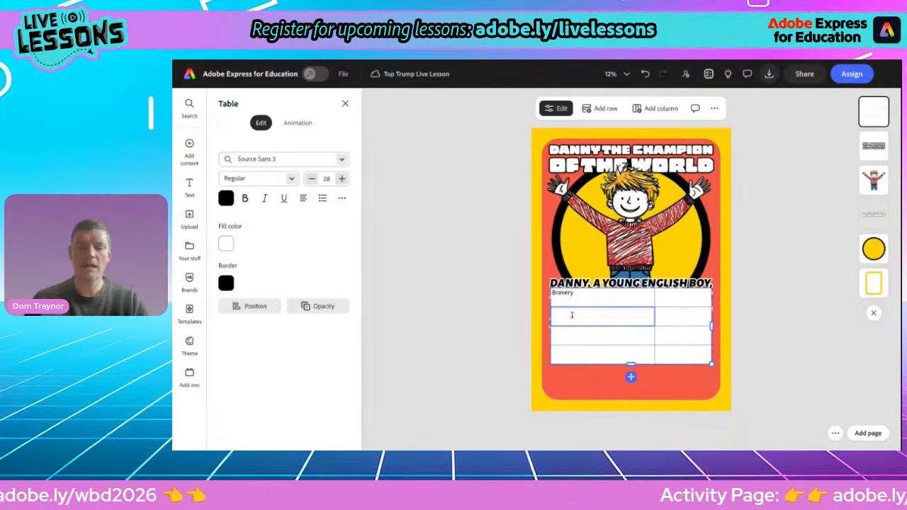
type("Intelligence")
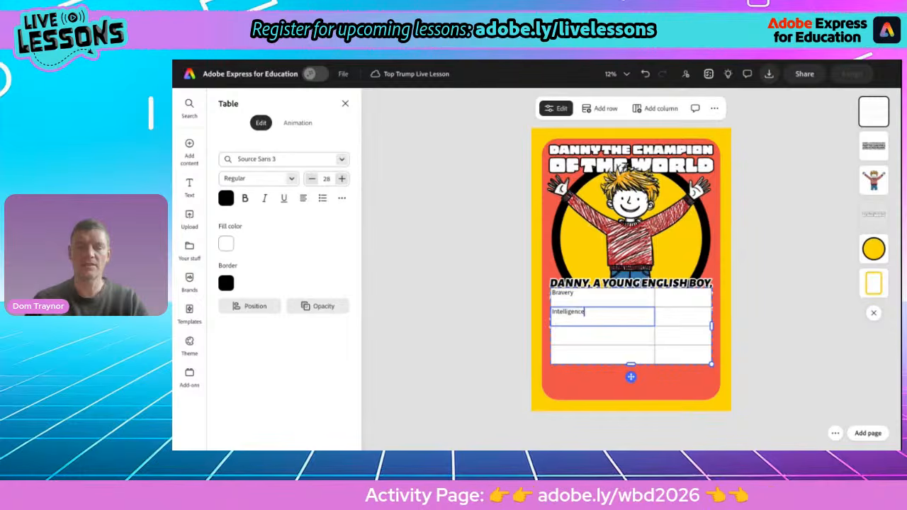
left_click(565, 335)
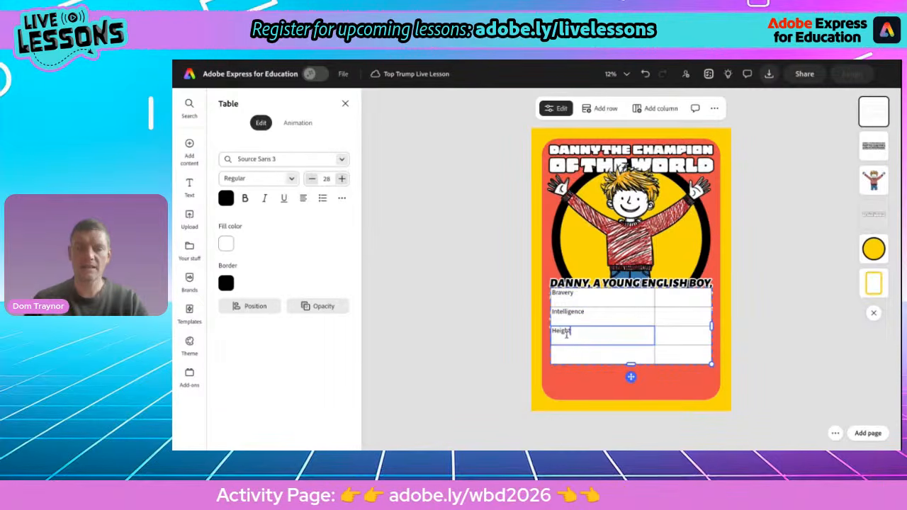
left_click(567, 358)
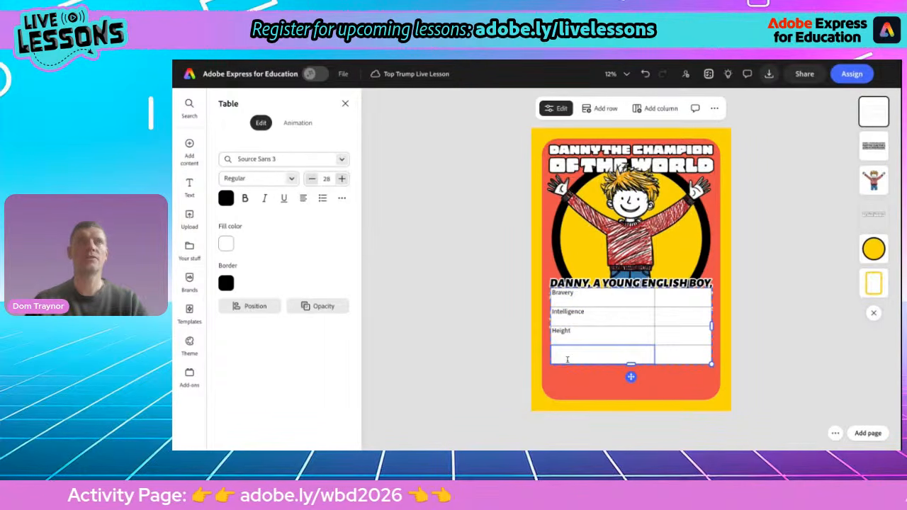
type("F")
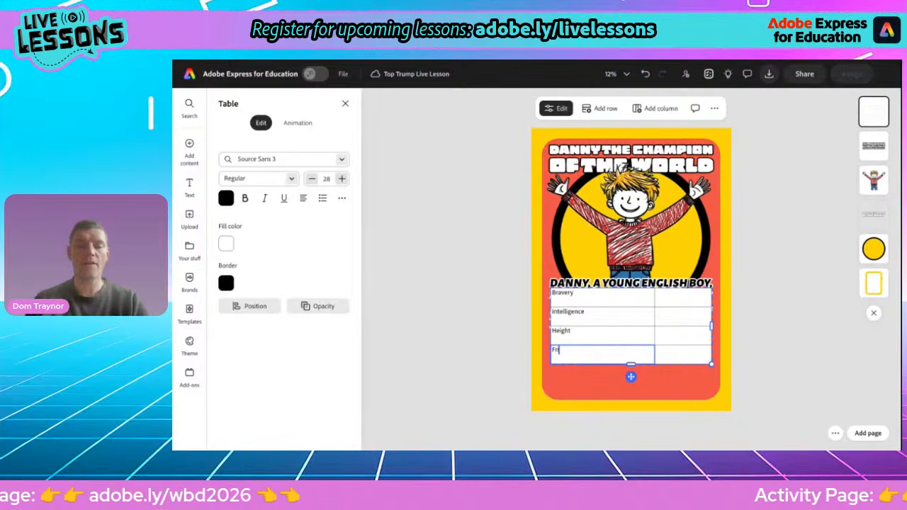
type("riendliness")
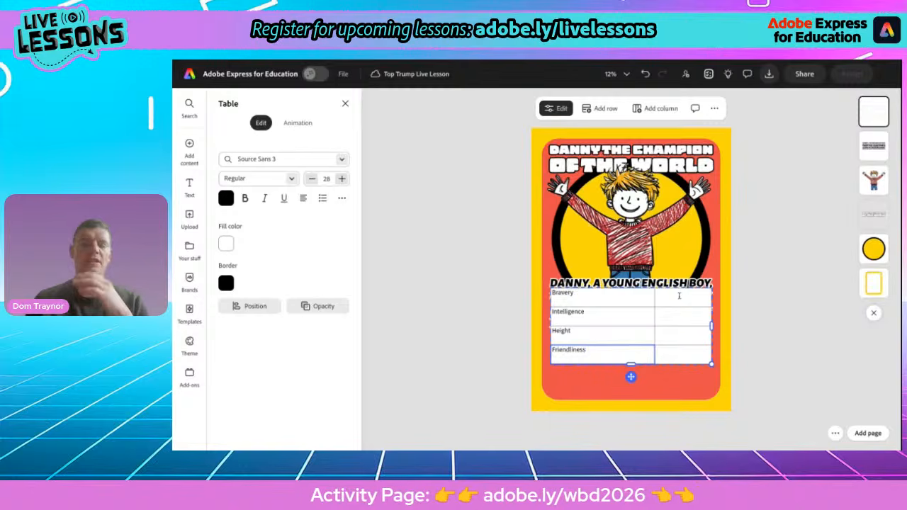
Step: Fit the table with shorter rows beneath the description, nudging the description and the table slightly upwards
left_click_drag(631, 377, 630, 408)
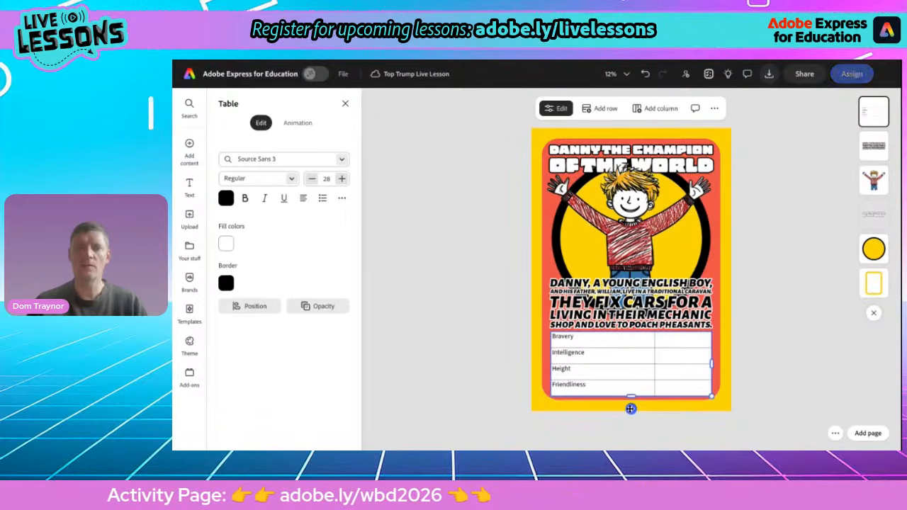
left_click_drag(631, 327, 630, 319)
left_click(633, 366)
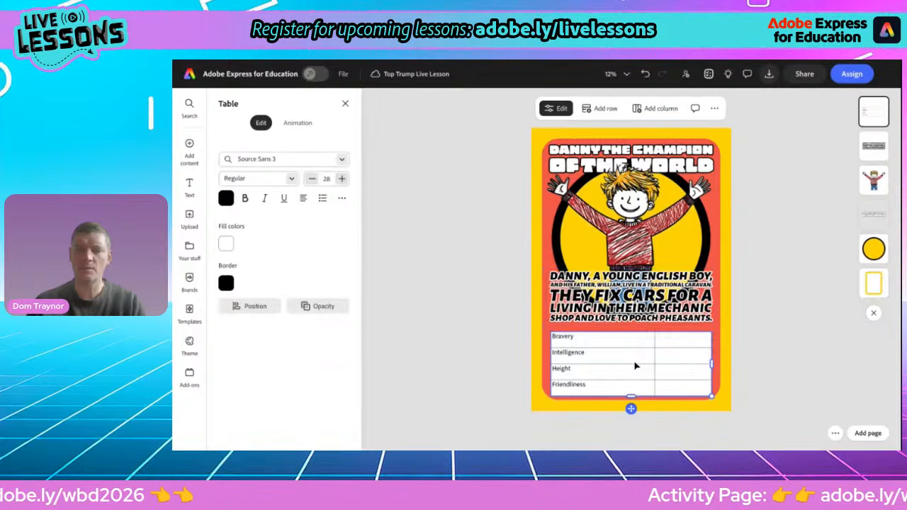
left_click_drag(630, 408, 630, 405)
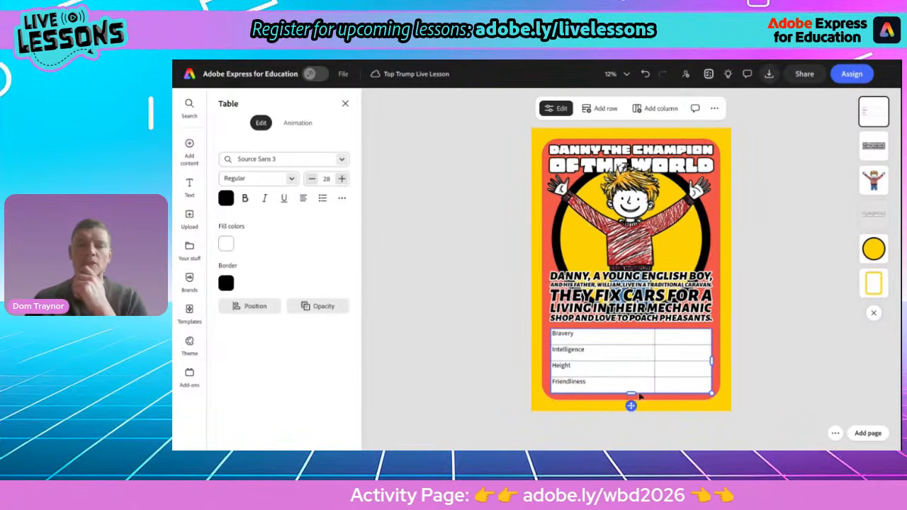
Step: Fill the table's second column with the scores 9 for Bravery, 8 for Intelligence, 135cm for Height and 10 for Friendliness
left_click(686, 341)
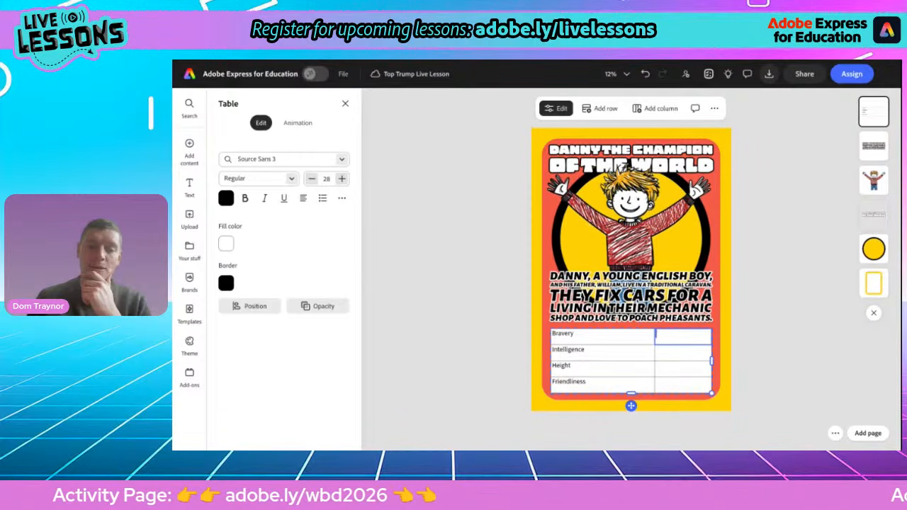
type("9")
left_click(683, 352)
type("8")
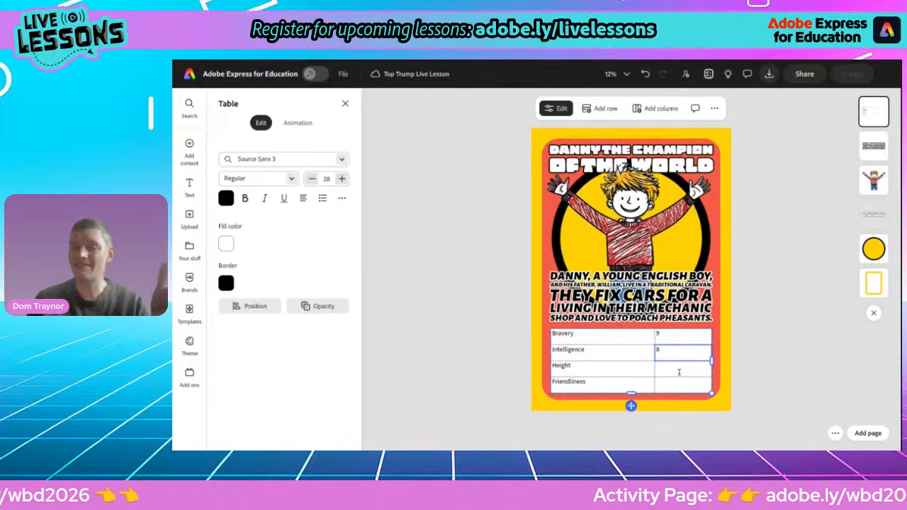
left_click(679, 372)
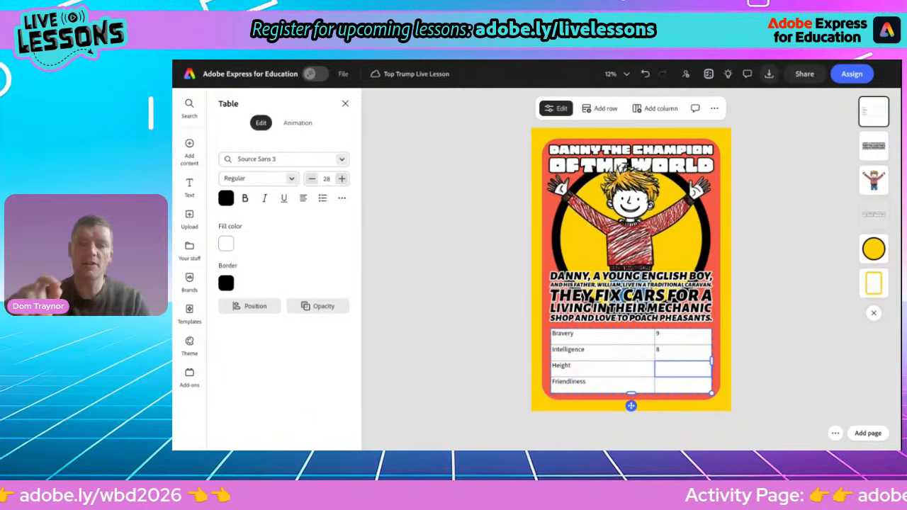
type("135cm")
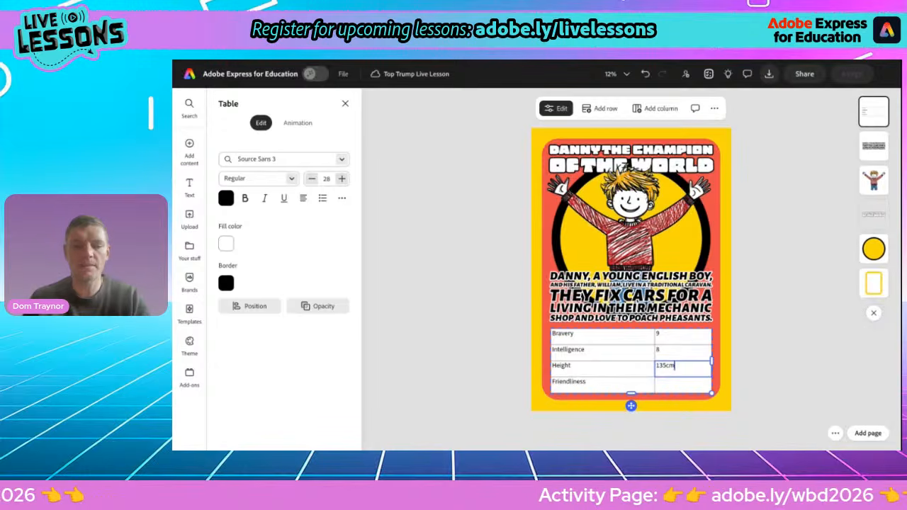
left_click(669, 384)
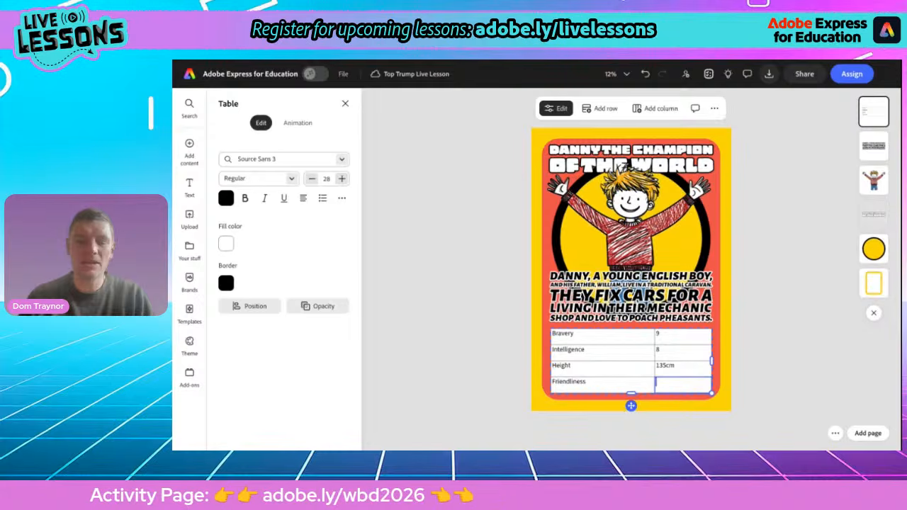
type("9")
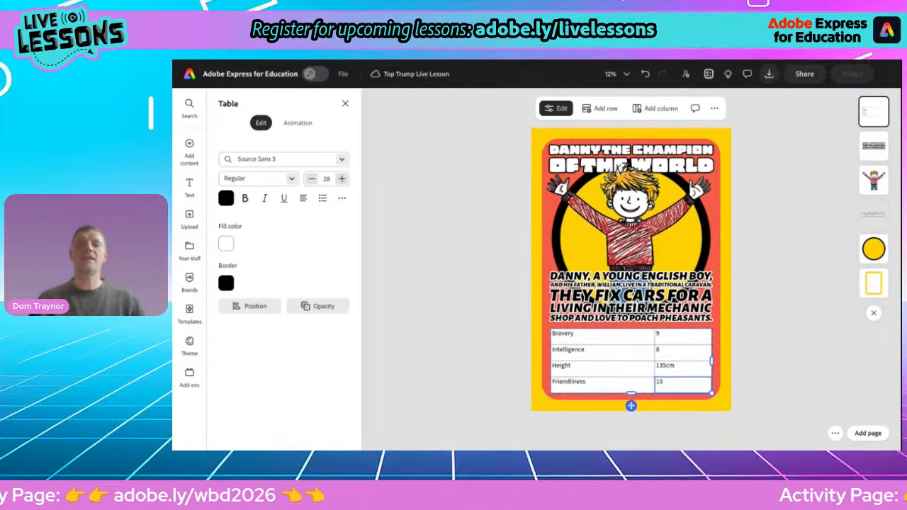
Step: Set the whole table's font to Alegreya Sans SC Black Italic
left_click(630, 405)
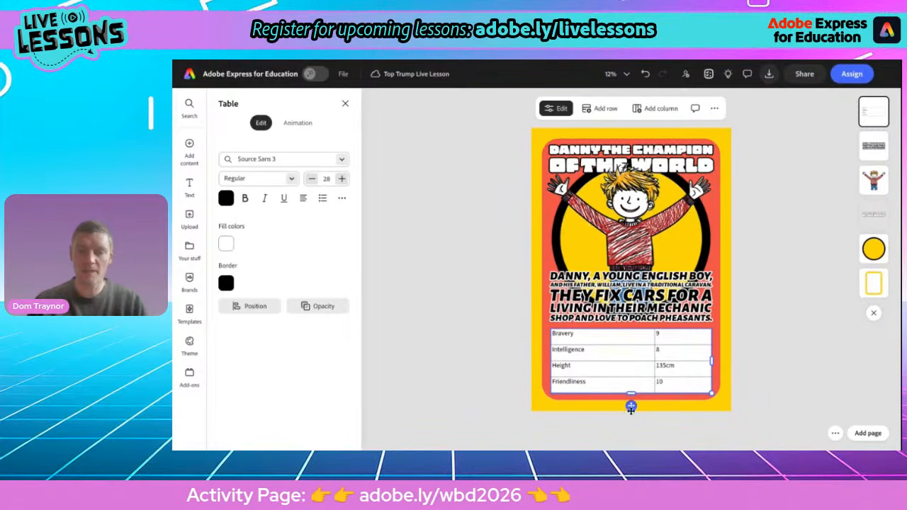
scroll(630, 405, "up", 5)
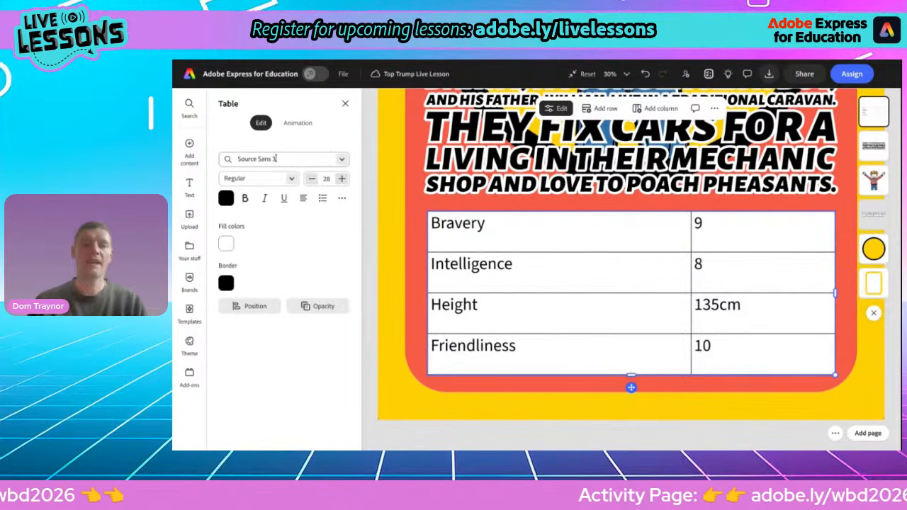
left_click(341, 161)
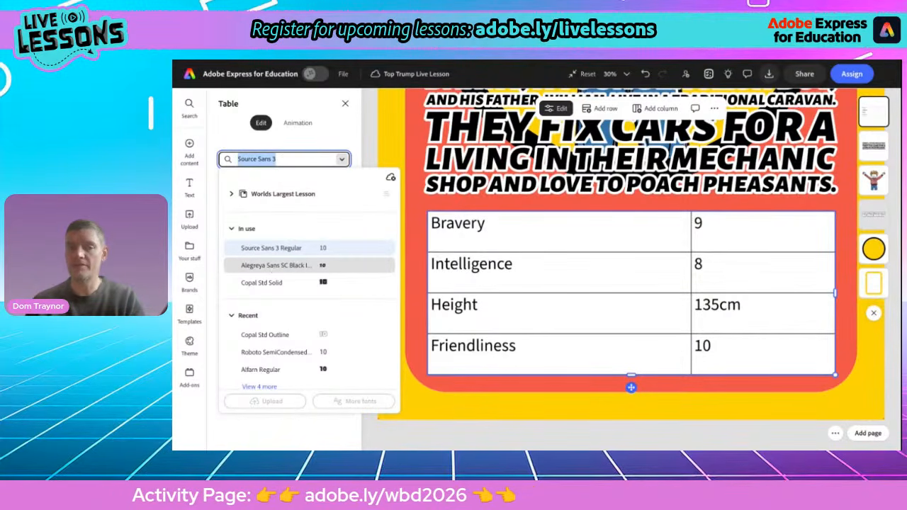
left_click(274, 266)
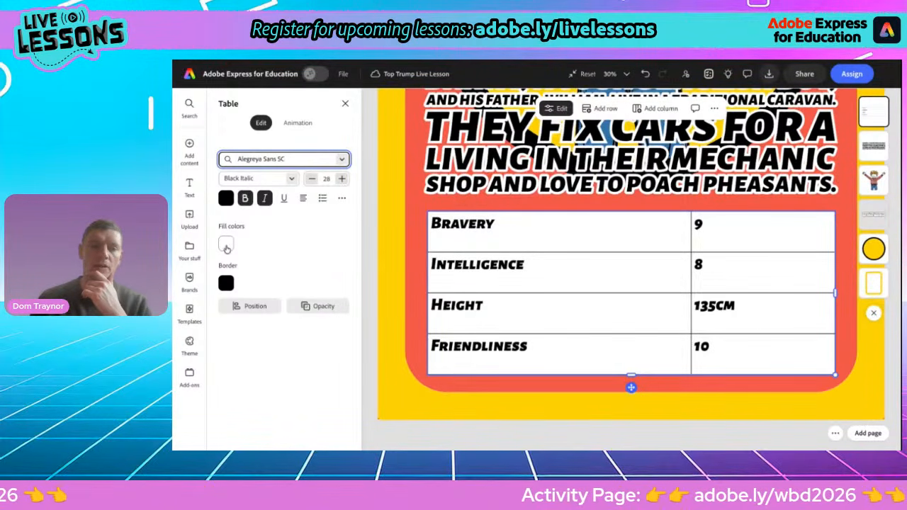
Step: Enlarge the table's text to size 55 so it fills the rows without stretching them
left_click(342, 179)
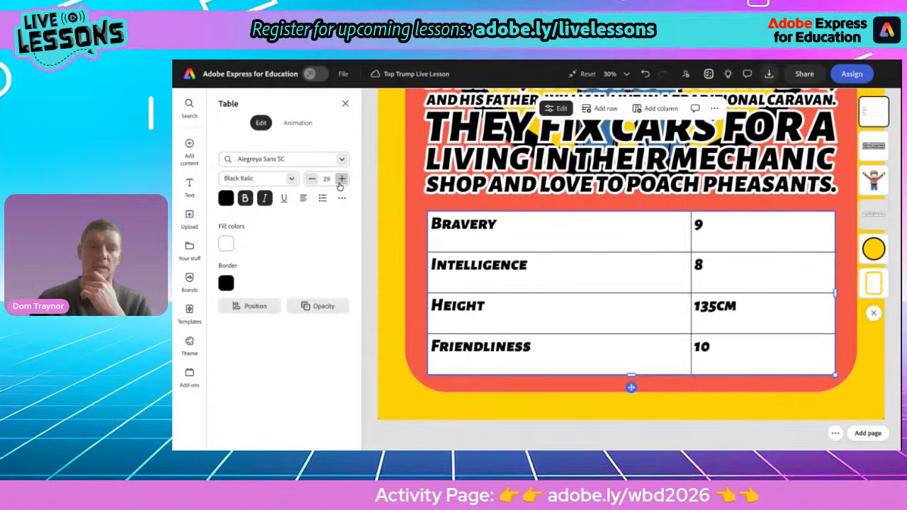
left_click(341, 178)
left_click(342, 179)
left_click(341, 179)
left_click(342, 178)
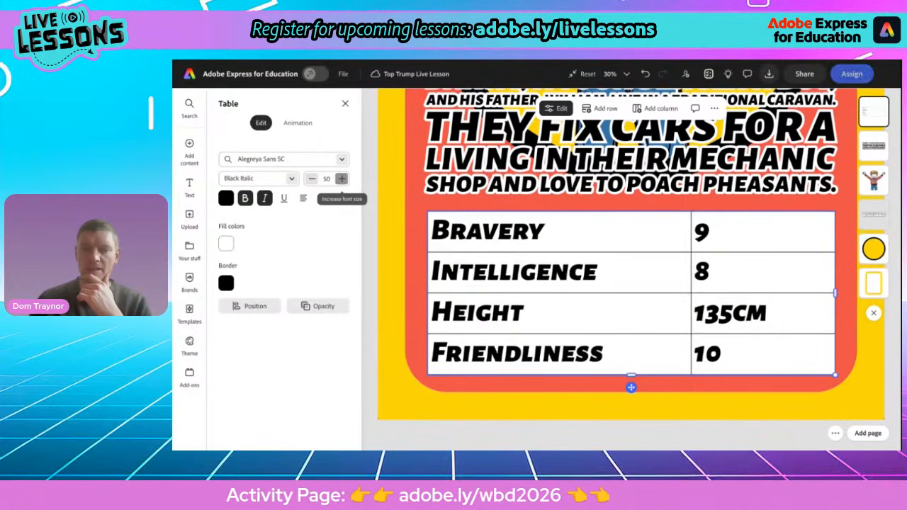
left_click(342, 178)
left_click(341, 178)
left_click(312, 179)
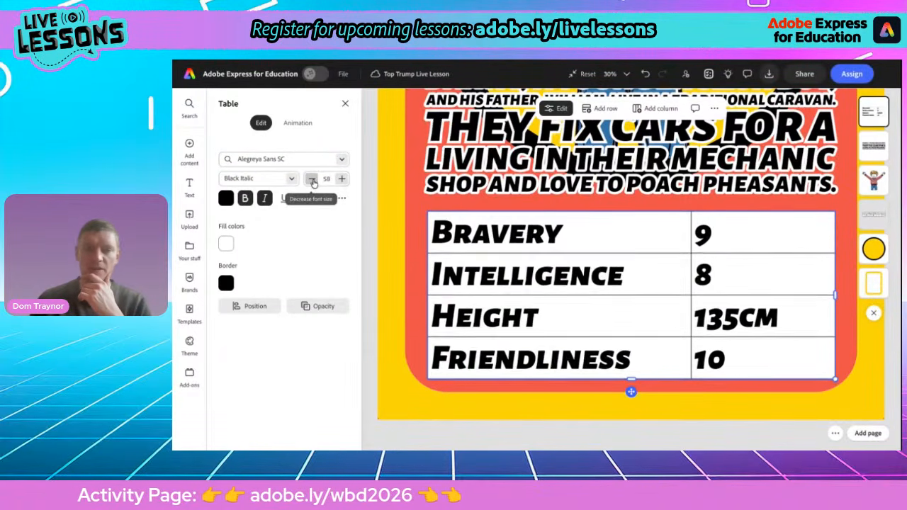
left_click(311, 179)
left_click(311, 178)
left_click(312, 179)
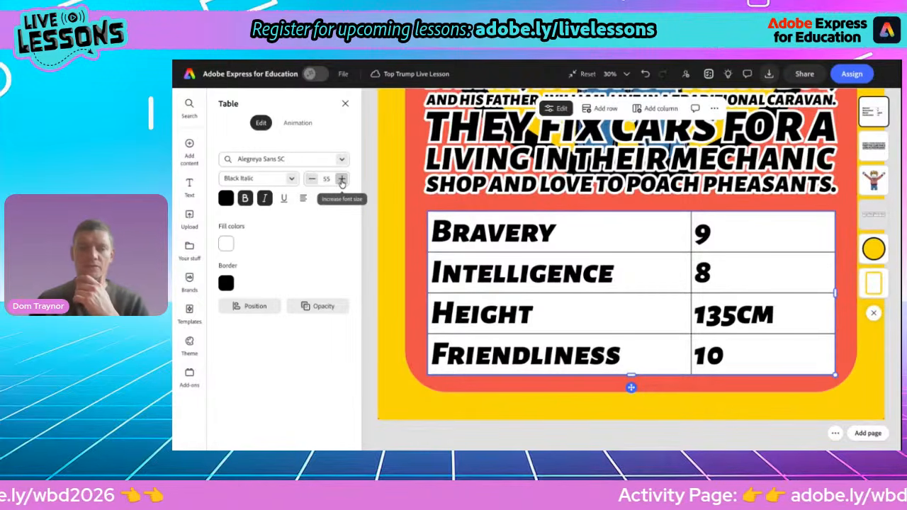
Step: Centre the text horizontally in all table cells and fill the table with the golden yellow of the card border
left_click(301, 201)
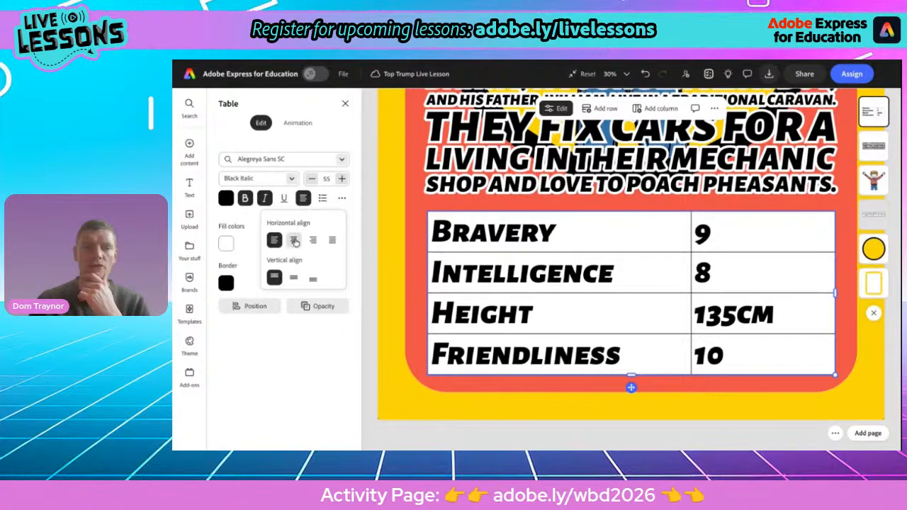
left_click(332, 240)
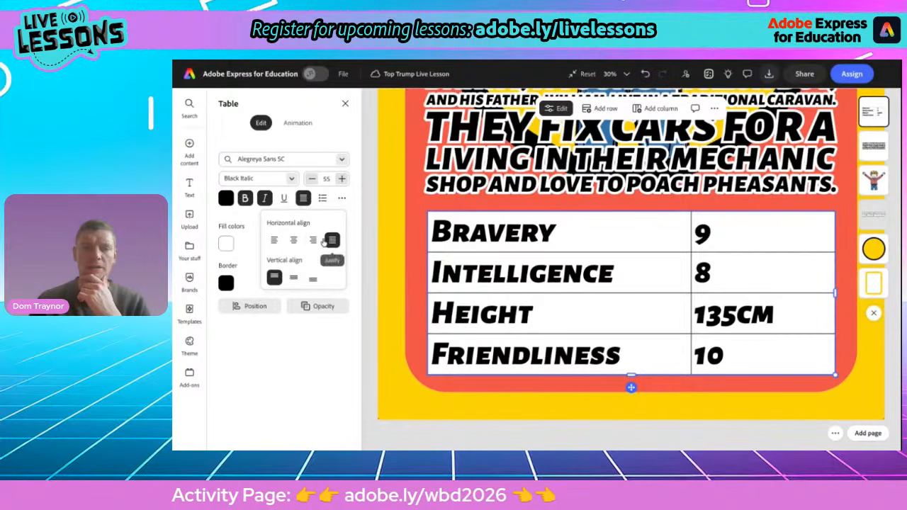
left_click(292, 241)
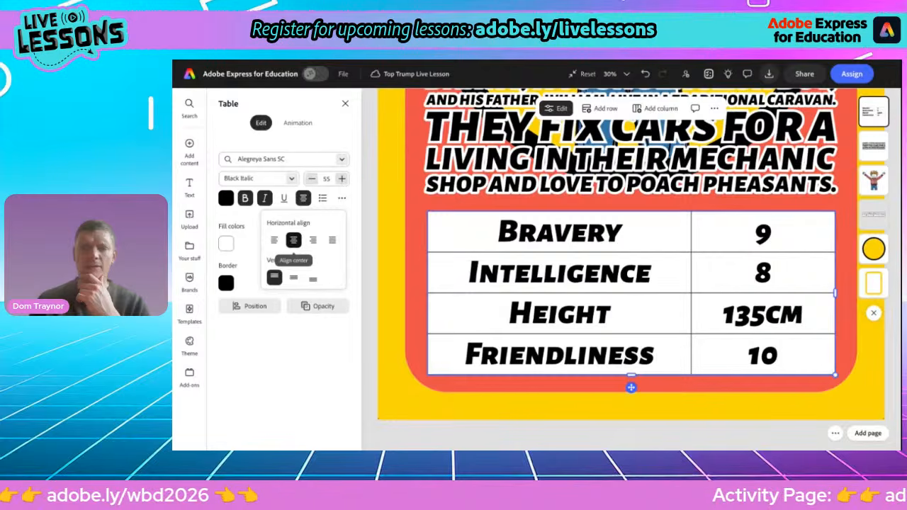
left_click(361, 225)
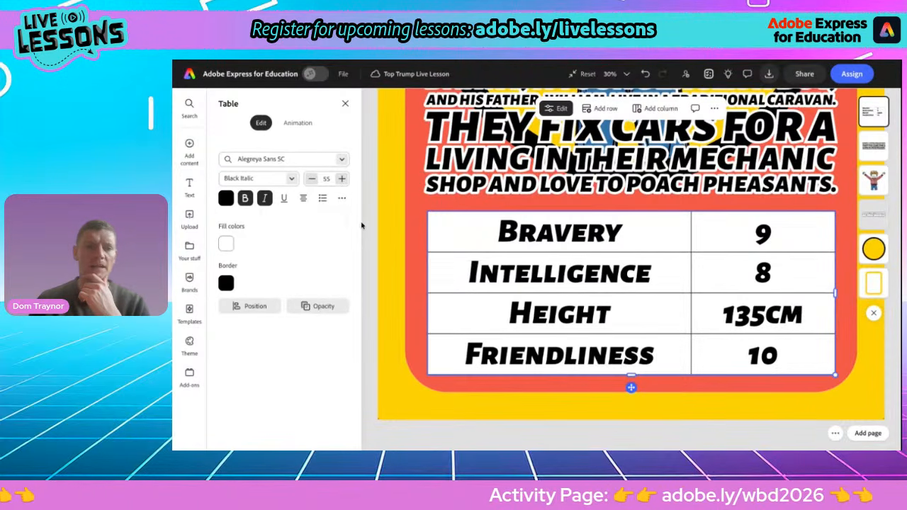
left_click(226, 243)
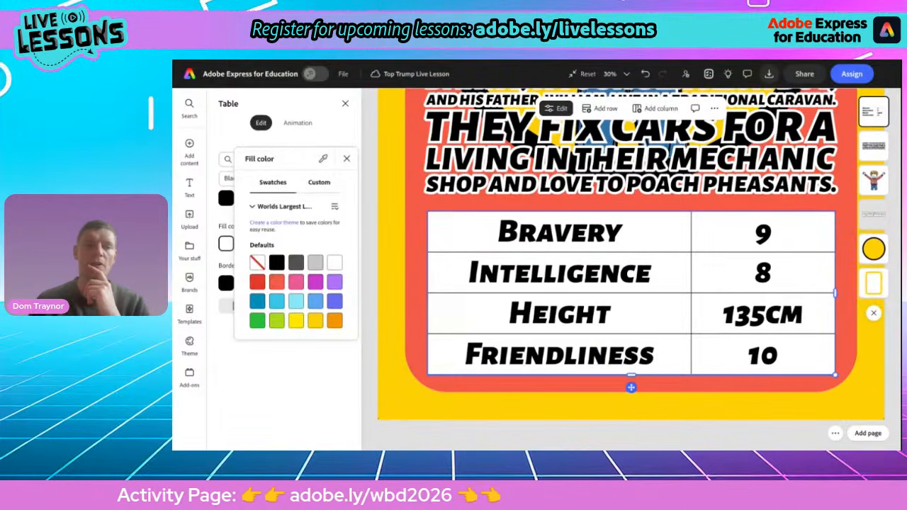
left_click(314, 321)
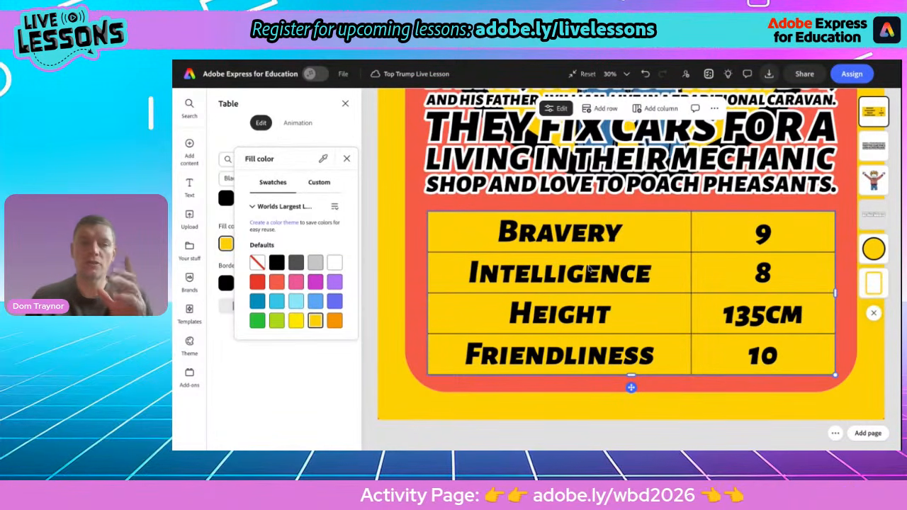
Step: Fill the Bravery score cell and the Intelligence label cell with orange to start a chequered pattern
left_click(712, 234)
left_click(712, 234)
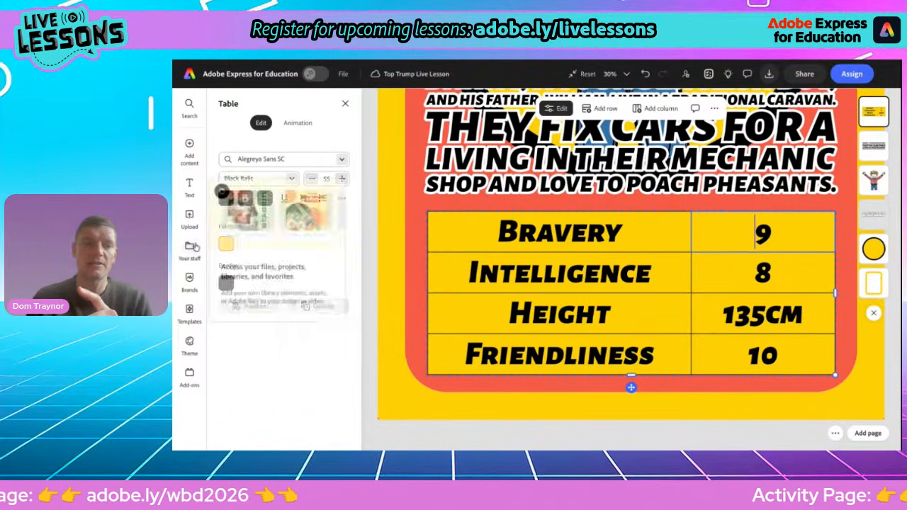
left_click(229, 244)
left_click(336, 323)
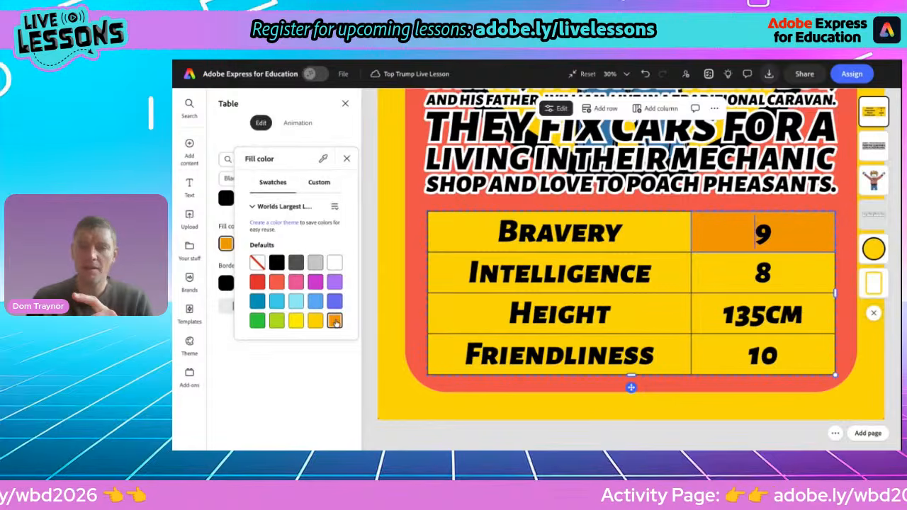
left_click(566, 286)
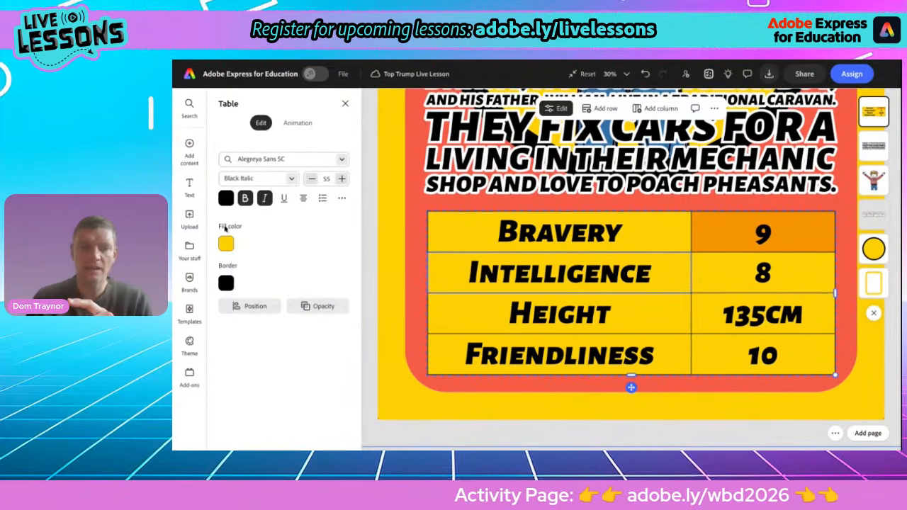
left_click(225, 243)
left_click(334, 322)
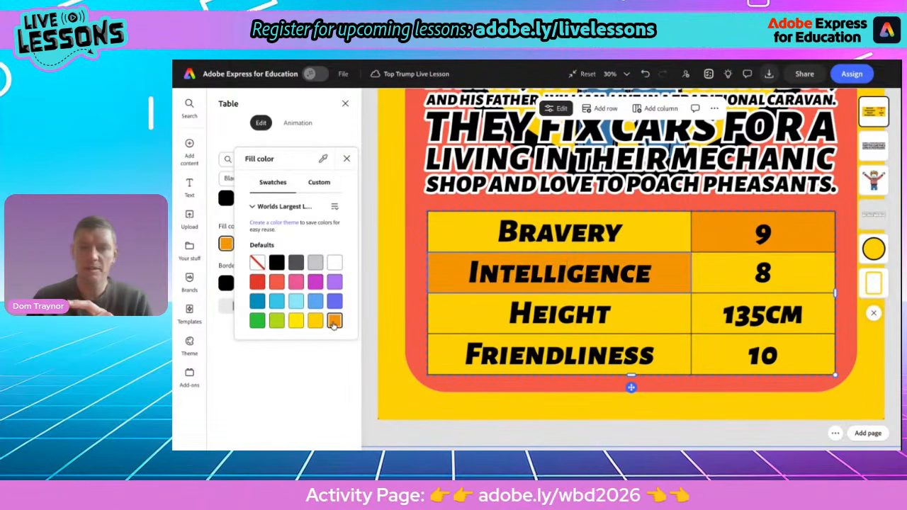
Step: Continue the chequered pattern by filling the Height value cell and the Friendliness label cell with orange
left_click(723, 318)
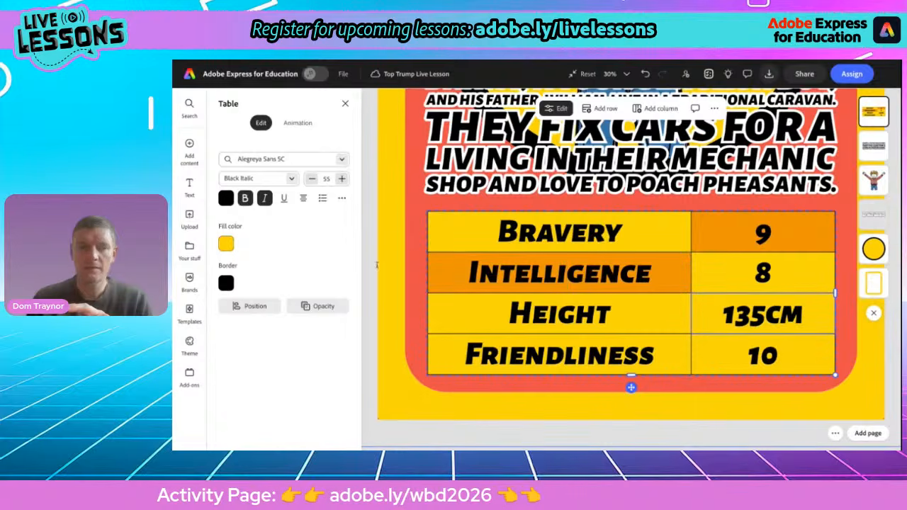
left_click(227, 243)
left_click(335, 322)
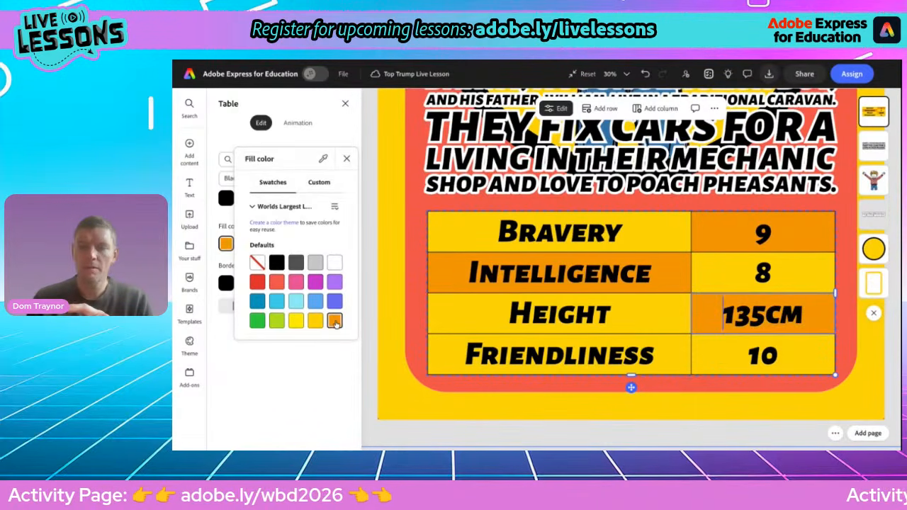
left_click(604, 356)
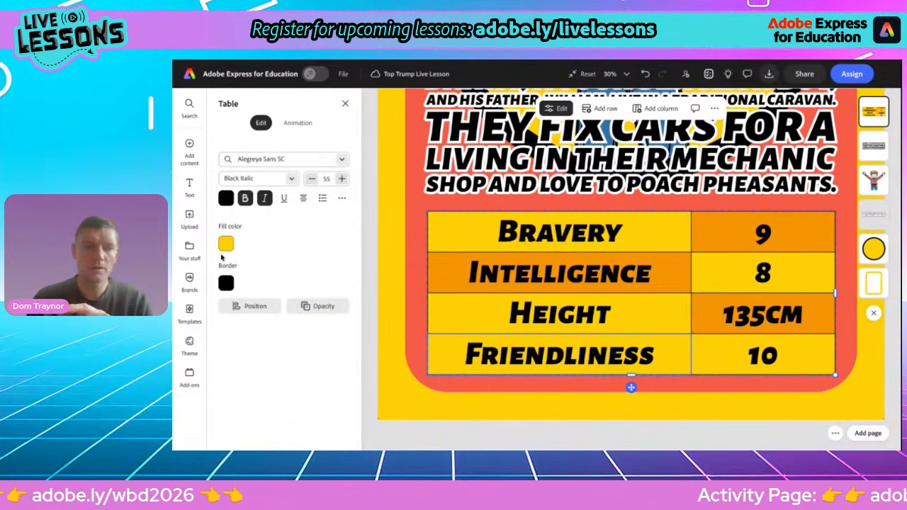
left_click(225, 244)
left_click(335, 321)
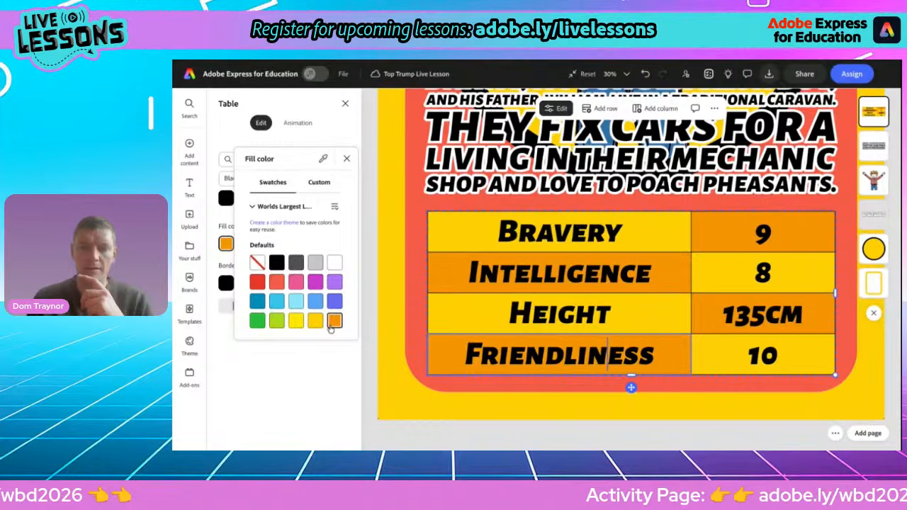
left_click(399, 324)
Step: Nudge the table and the description text slightly upwards on the card
scroll(476, 331, "down", 3)
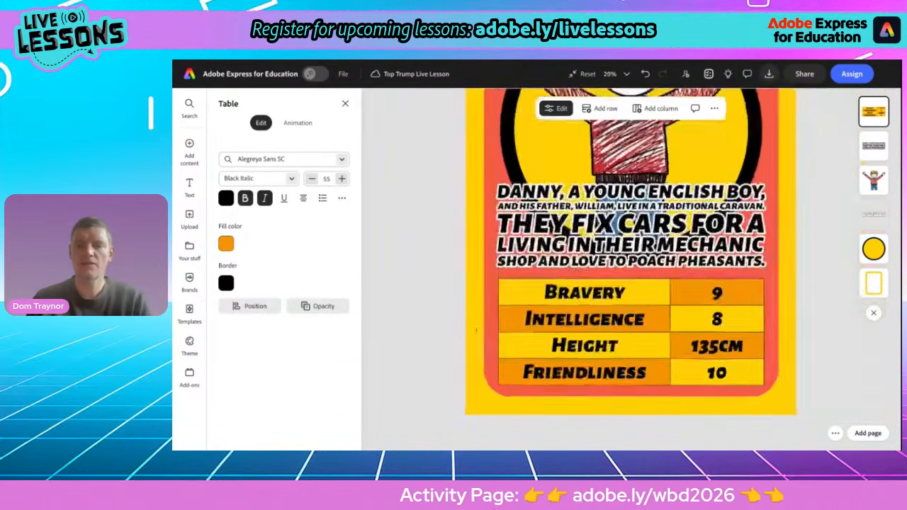
scroll(476, 330, "down", 4)
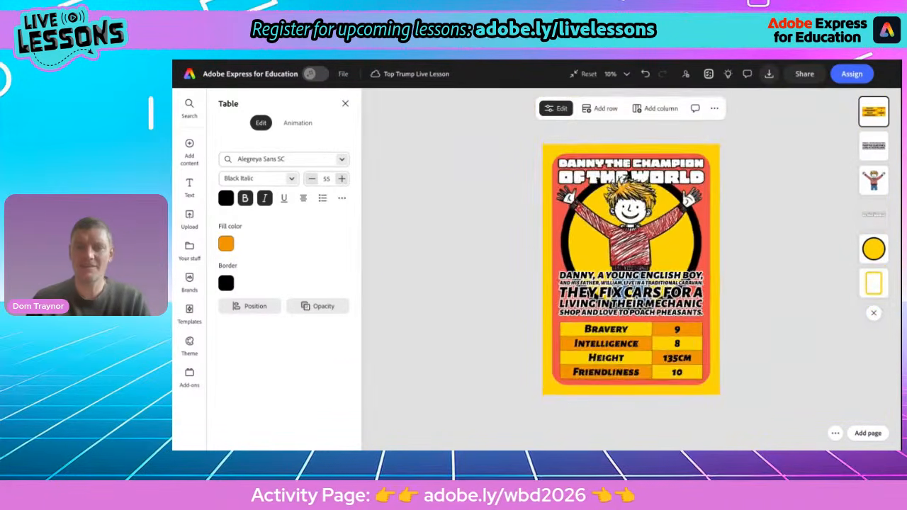
scroll(630, 269, "up", 2)
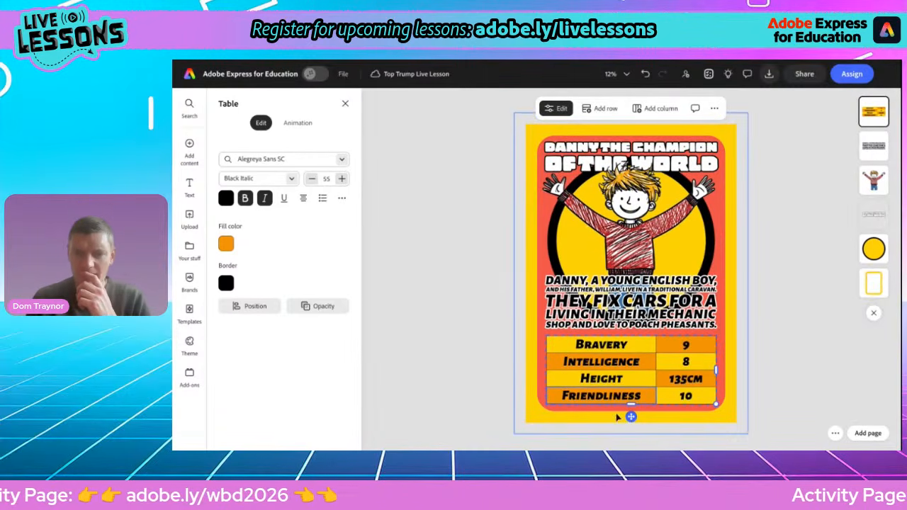
left_click_drag(631, 417, 631, 417)
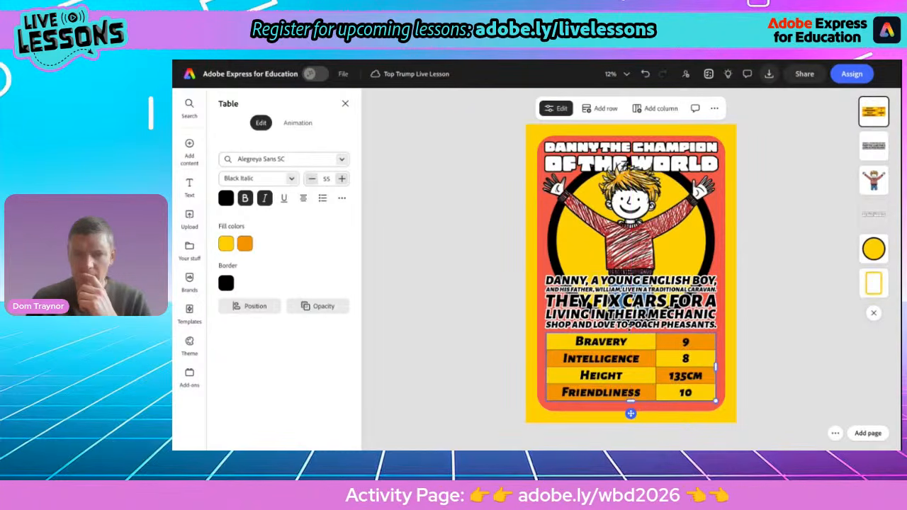
left_click(630, 296)
left_click_drag(630, 296, 628, 294)
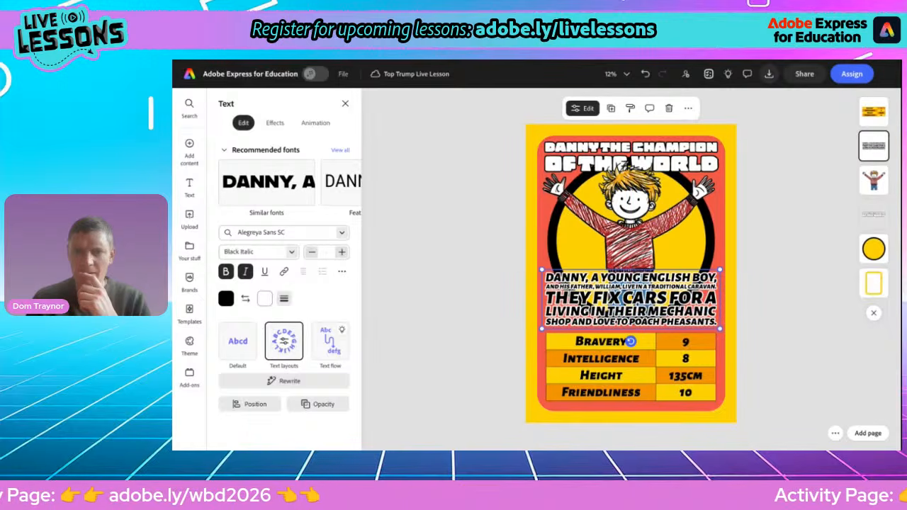
left_click(486, 267)
Step: Set the outline thickness of the card's title text to 100
left_click(577, 159)
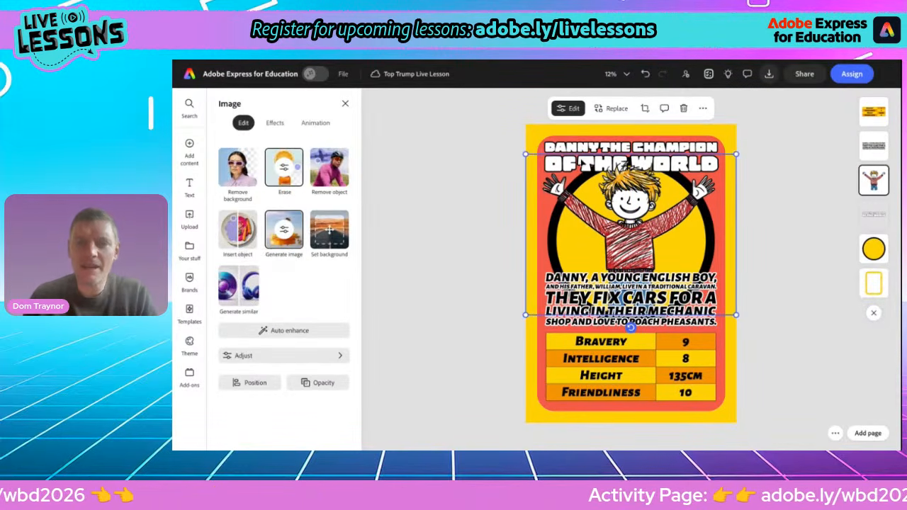
left_click(578, 157)
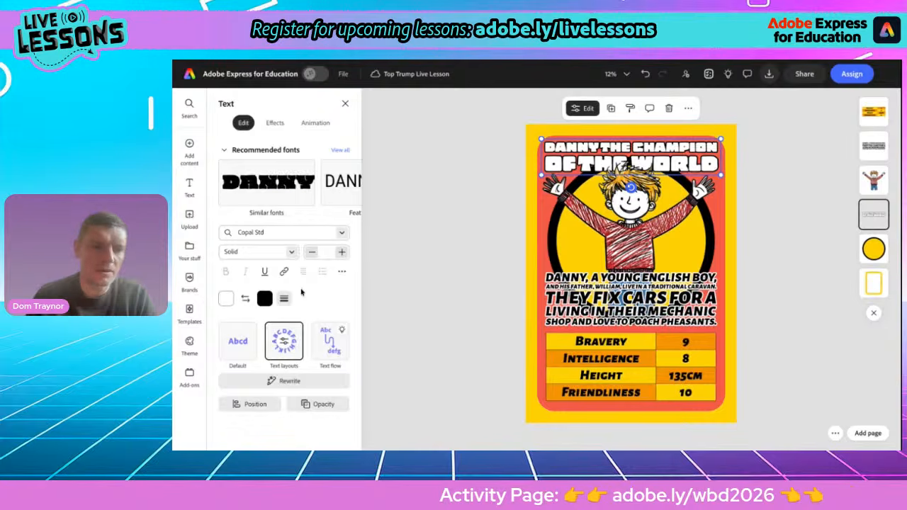
left_click(284, 298)
left_click_drag(273, 351, 295, 350)
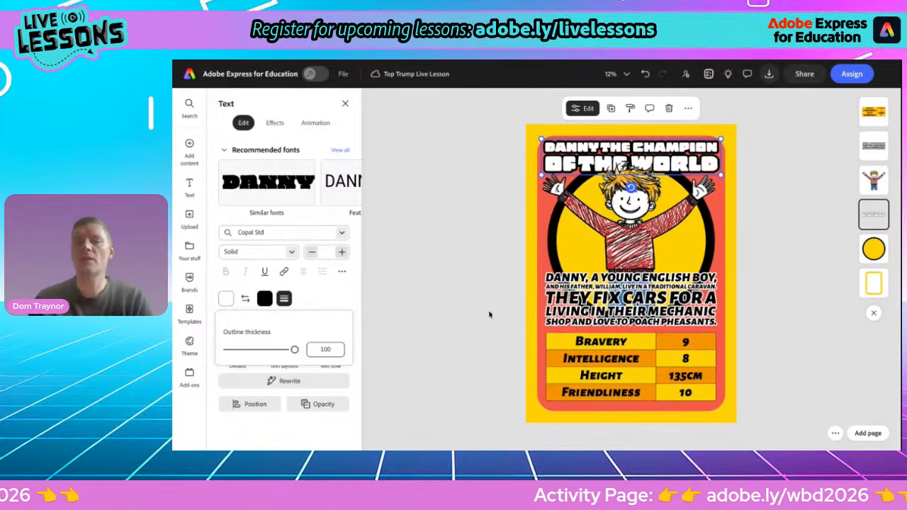
left_click(412, 313)
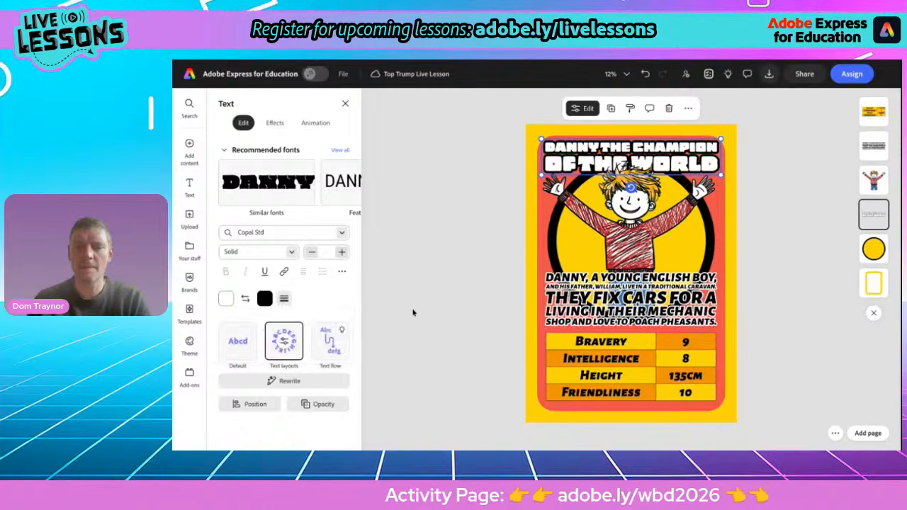
left_click(413, 312)
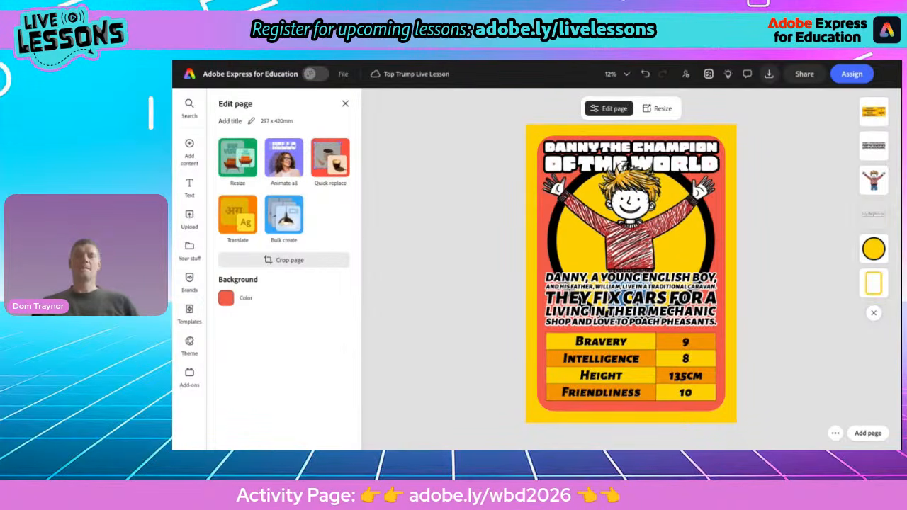
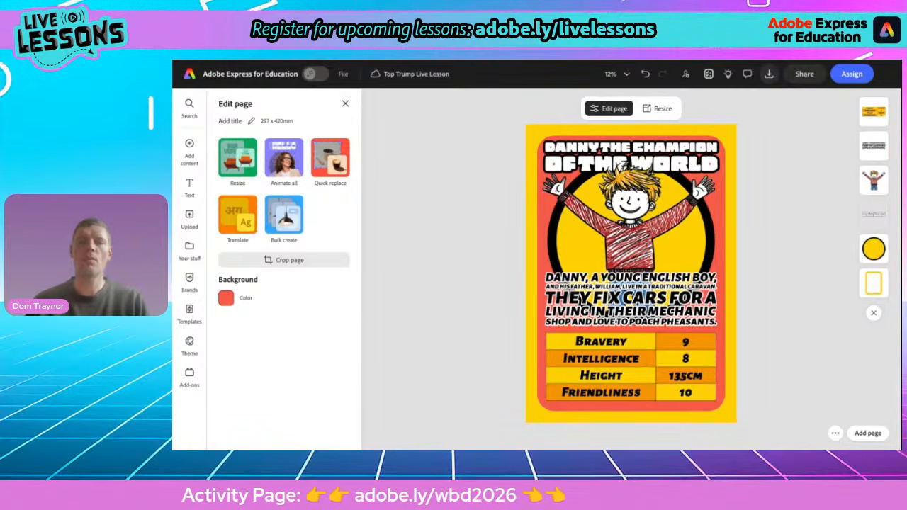
Step: Examine the file formats available for downloading the poster, without downloading it
left_click(768, 74)
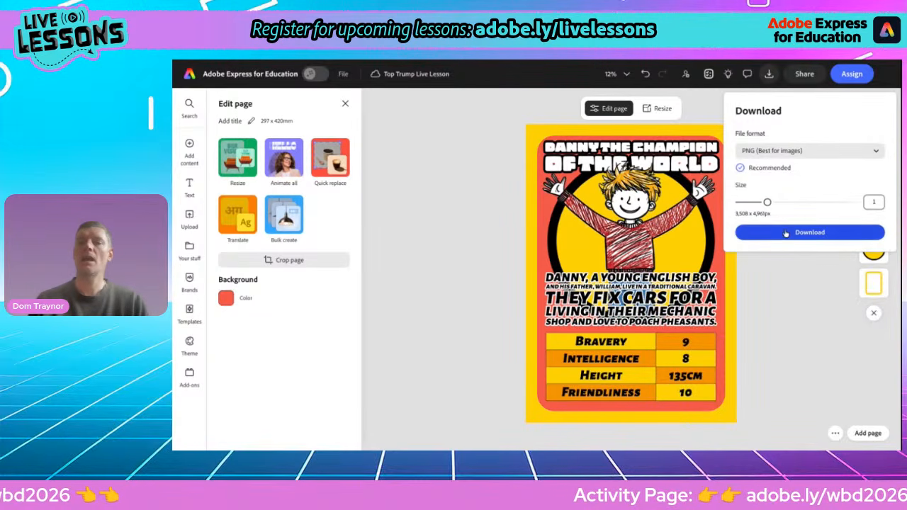
left_click(765, 150)
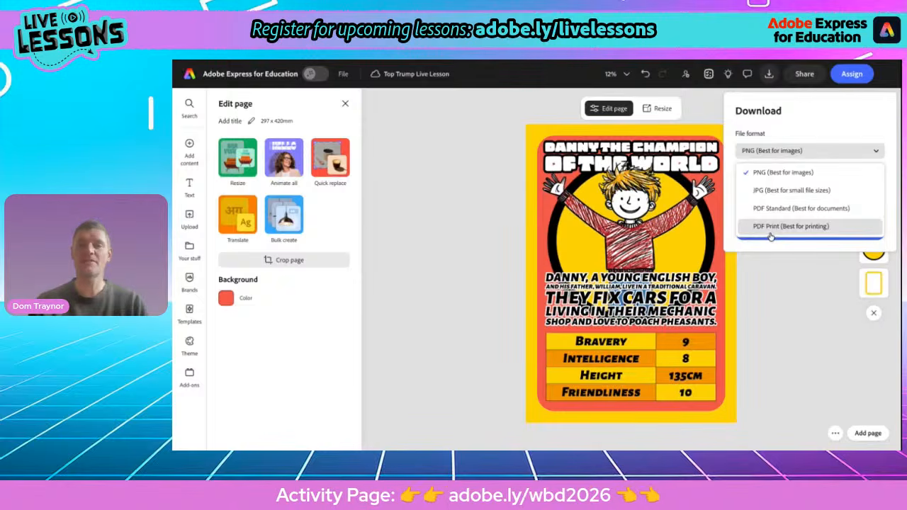
left_click(782, 282)
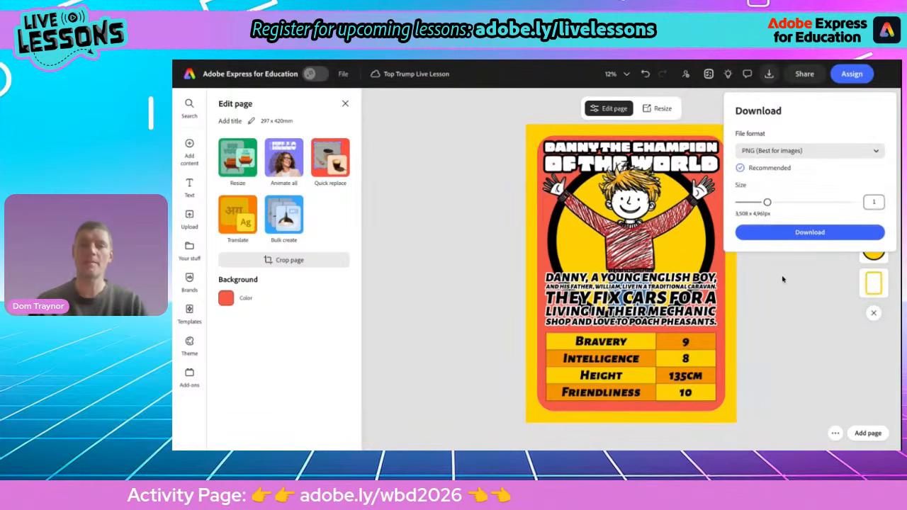
Step: Examine the sharing options and the view-only link settings for the poster, without creating a link
left_click(803, 79)
left_click(801, 78)
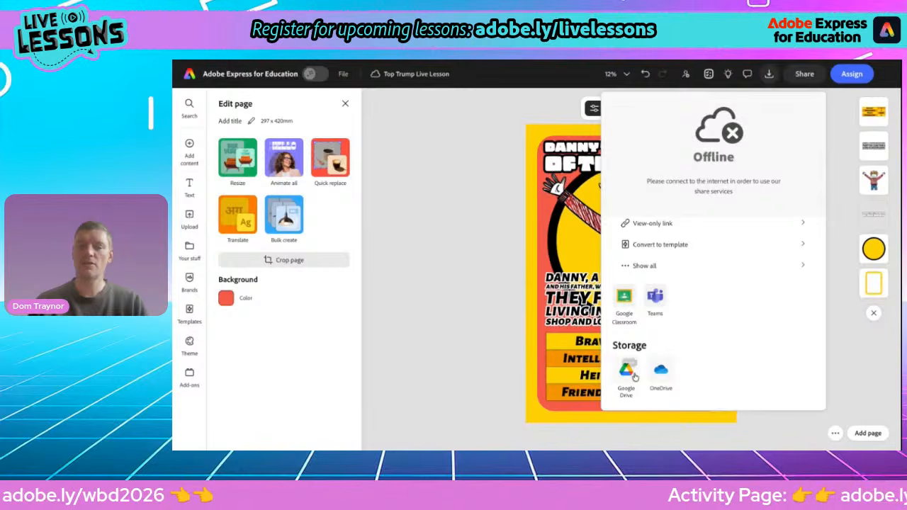
left_click(668, 225)
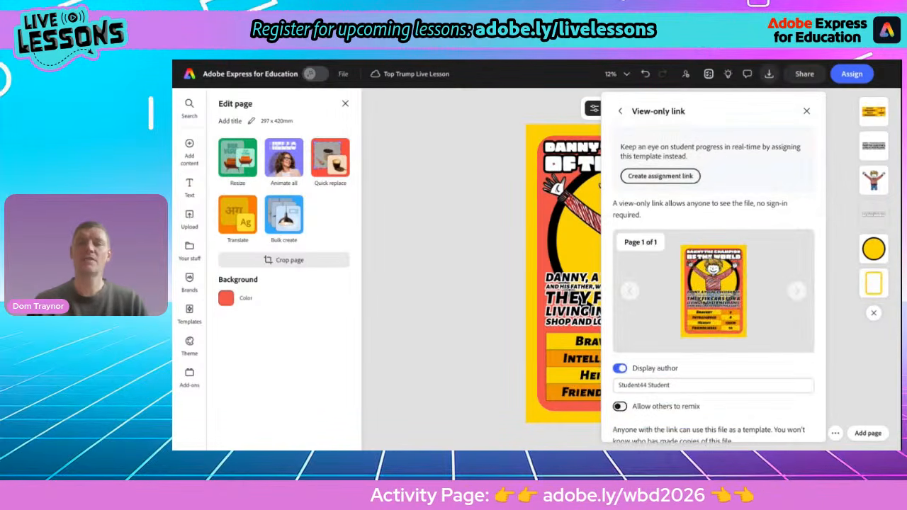
scroll(693, 334, "down", 2)
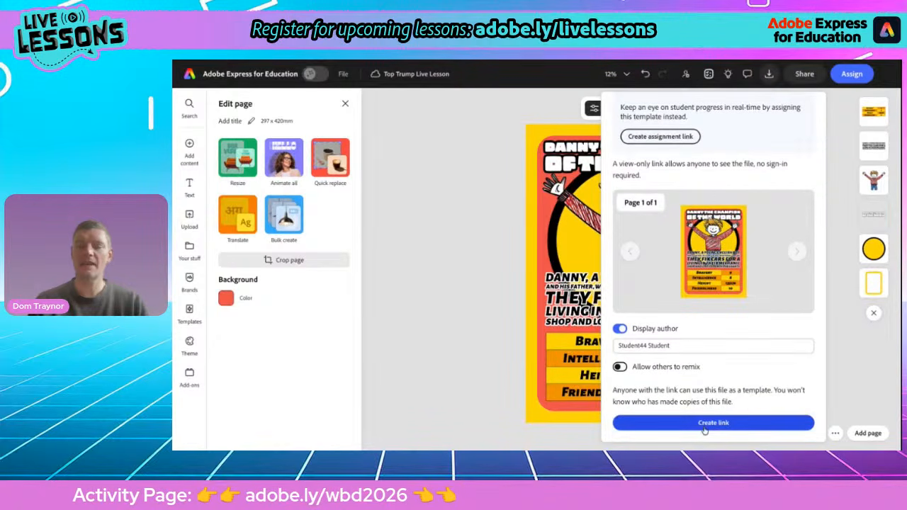
left_click(487, 342)
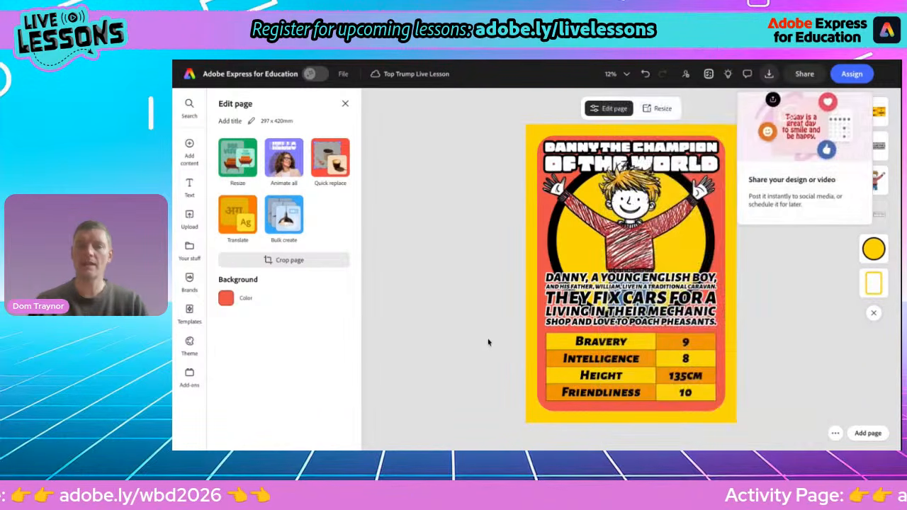
Step: Try white text for the Bravery label in the table and undo the colour change
left_click(588, 343)
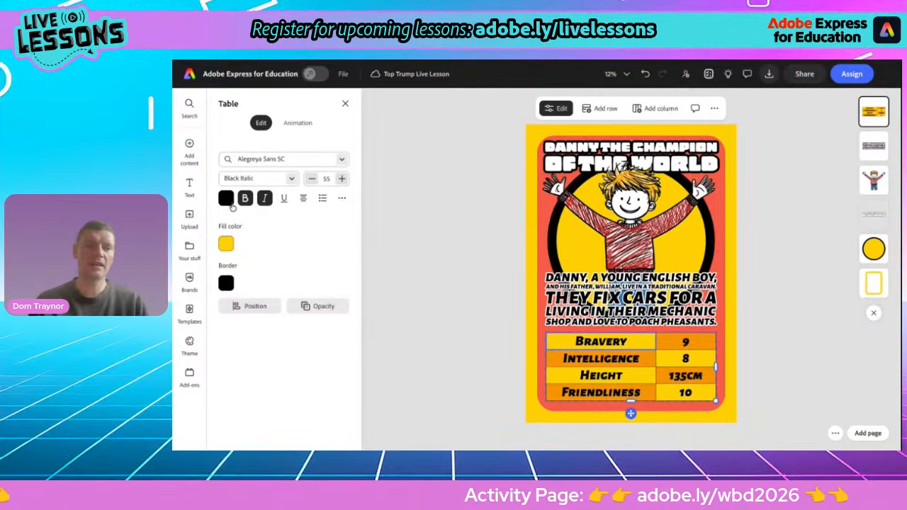
left_click(227, 200)
left_click(315, 217)
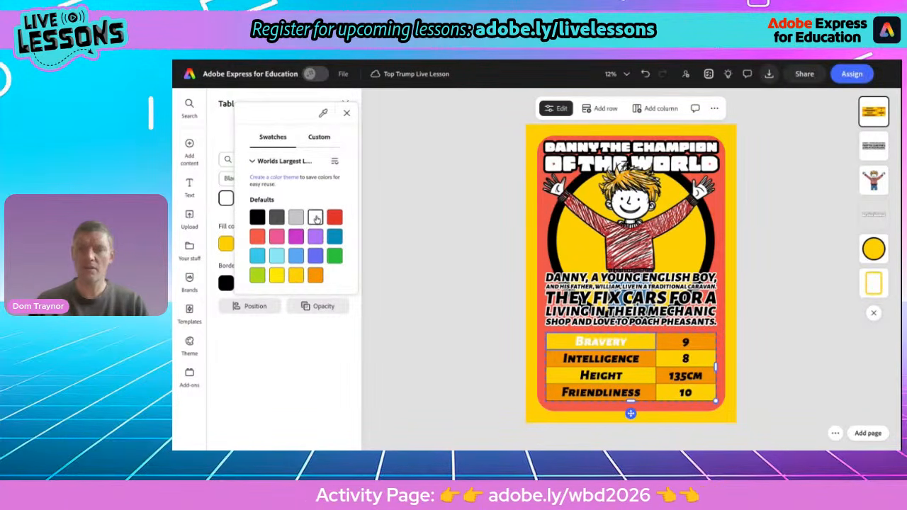
left_click(346, 115)
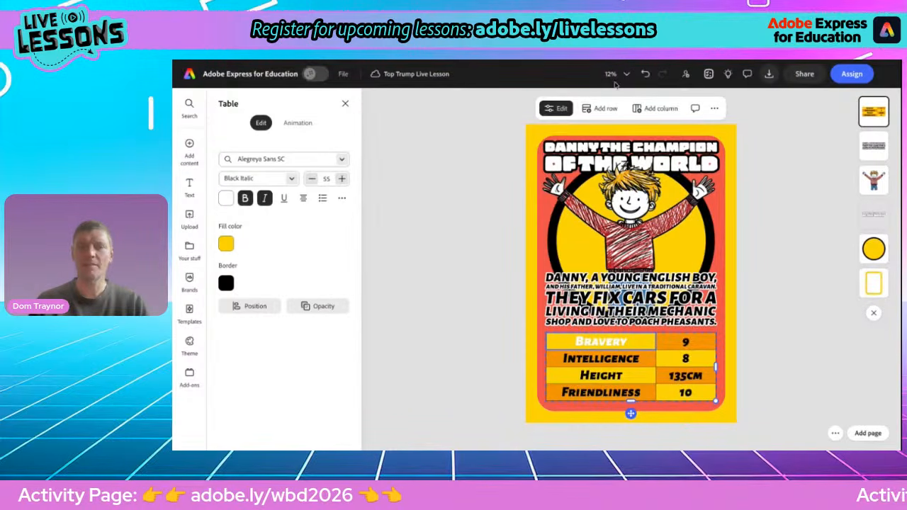
left_click(646, 75)
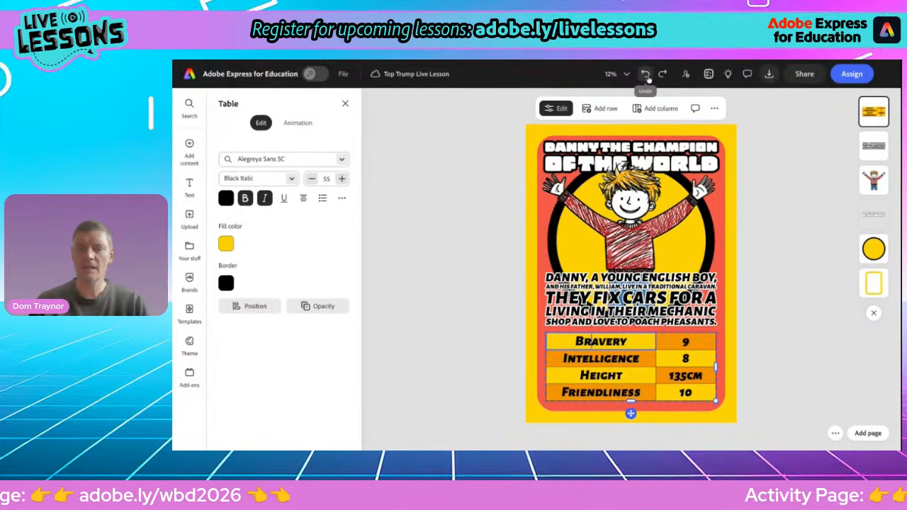
left_click(473, 285)
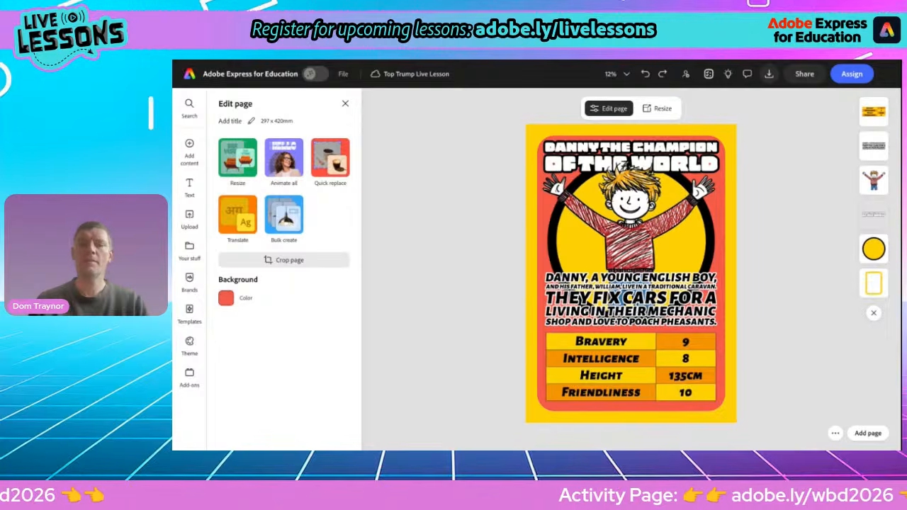
Step: Try light blue, magenta and light purple as the page's background colour
left_click(226, 298)
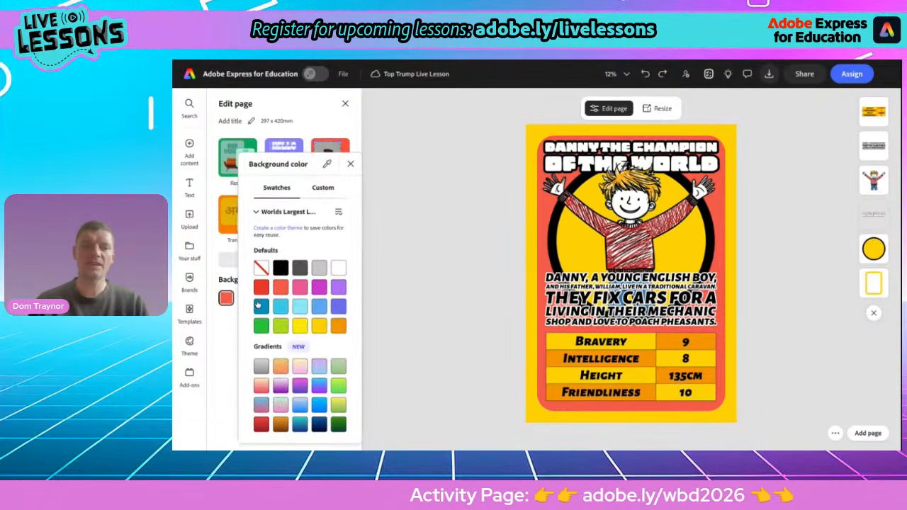
left_click(300, 307)
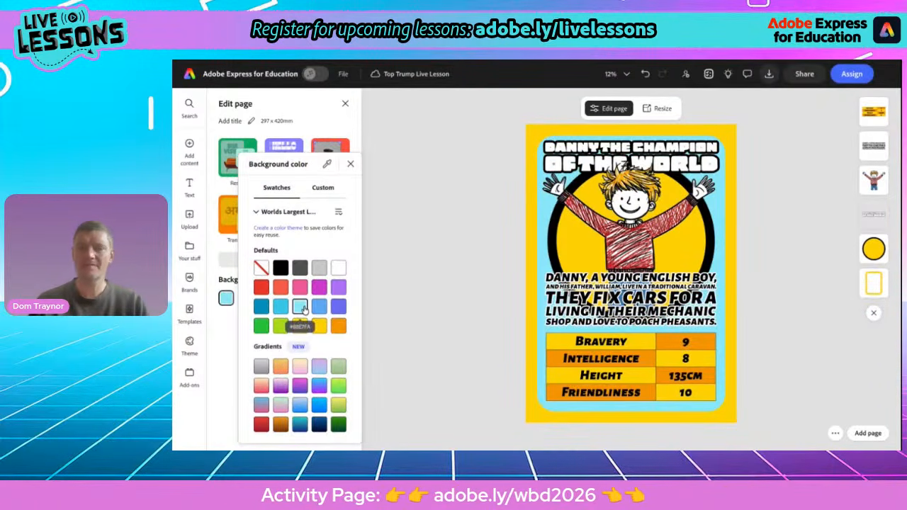
left_click(319, 288)
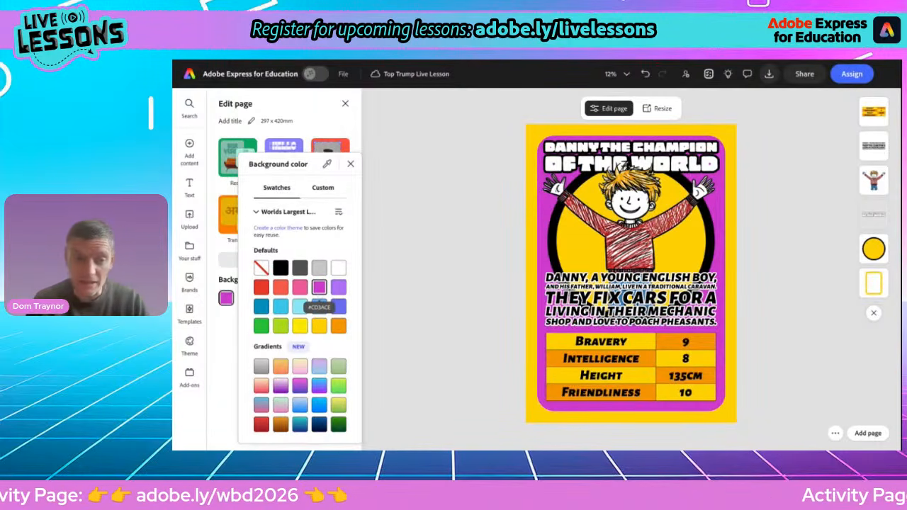
left_click(338, 287)
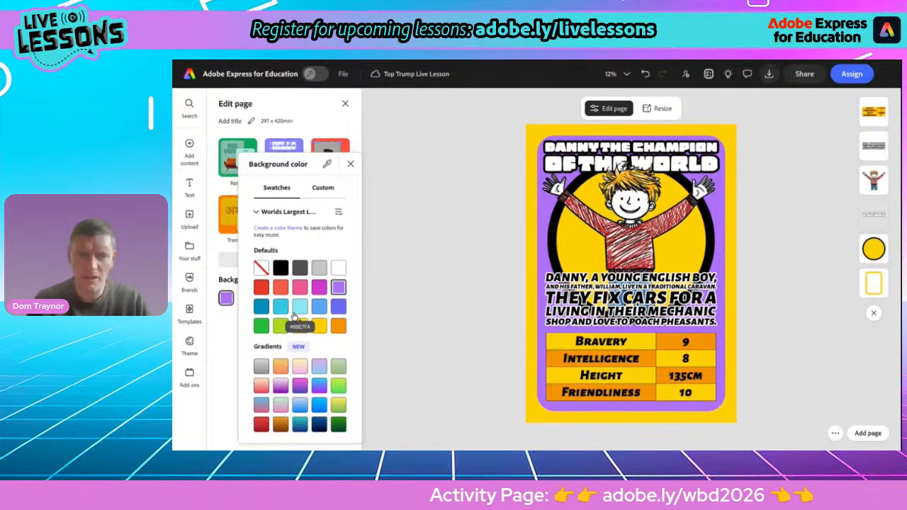
Step: Compare gradient presets for the page background and apply the pink-to-indigo linear gradient (#FF60DF, #4747C3)
left_click(299, 386)
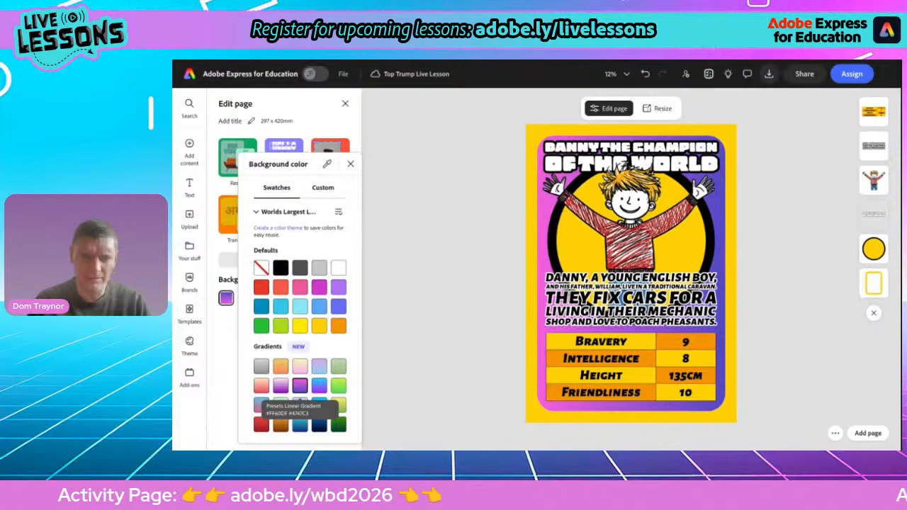
left_click(261, 386)
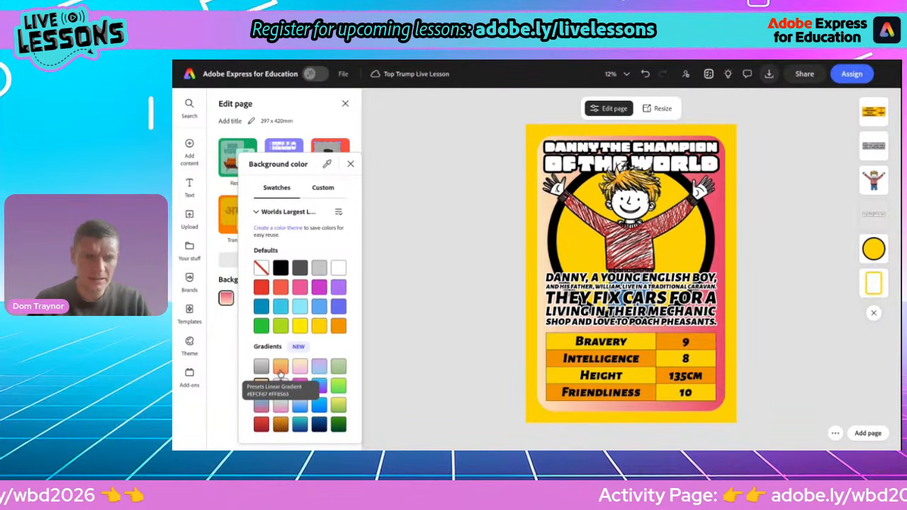
left_click(280, 366)
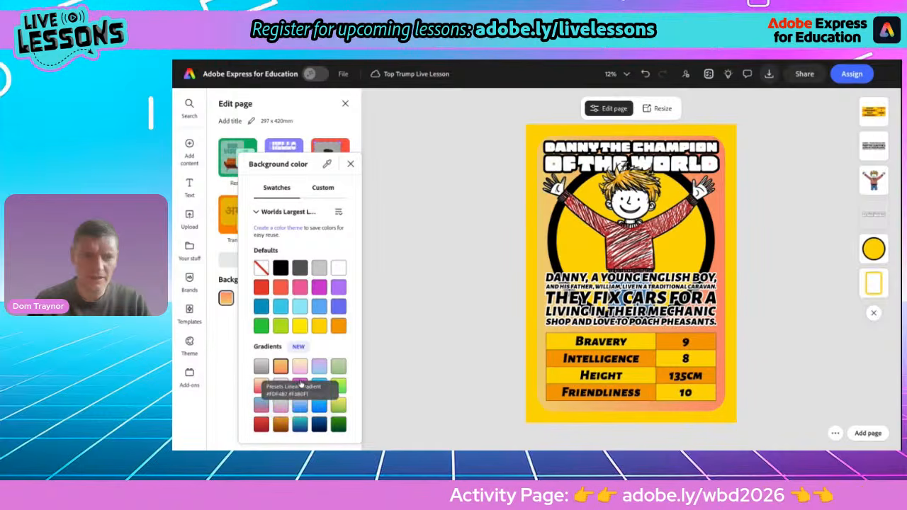
left_click(299, 384)
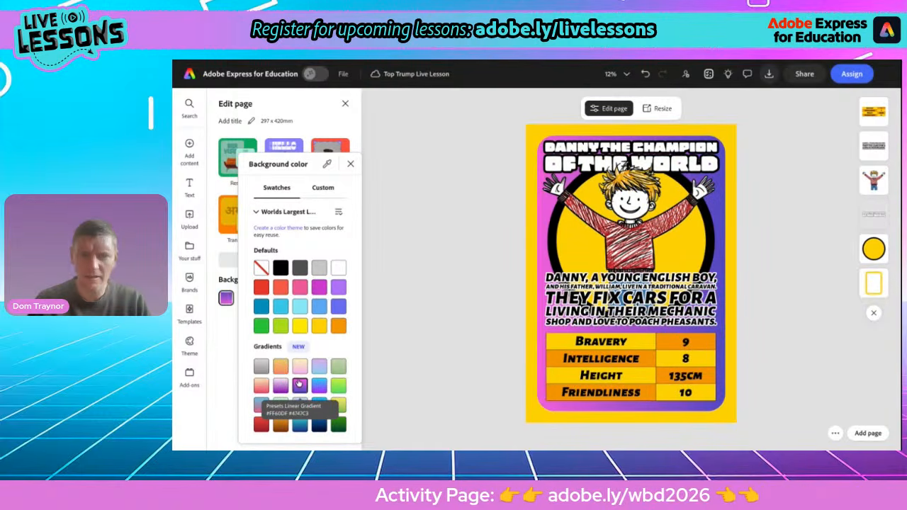
left_click(427, 301)
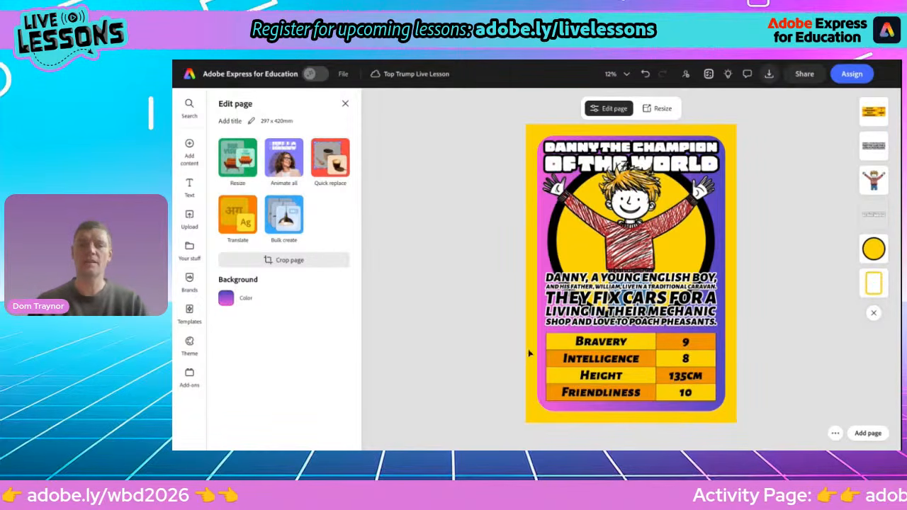
Step: Add an empty row to the table below Friendliness and move the description text slightly upwards on the card
left_click(579, 361)
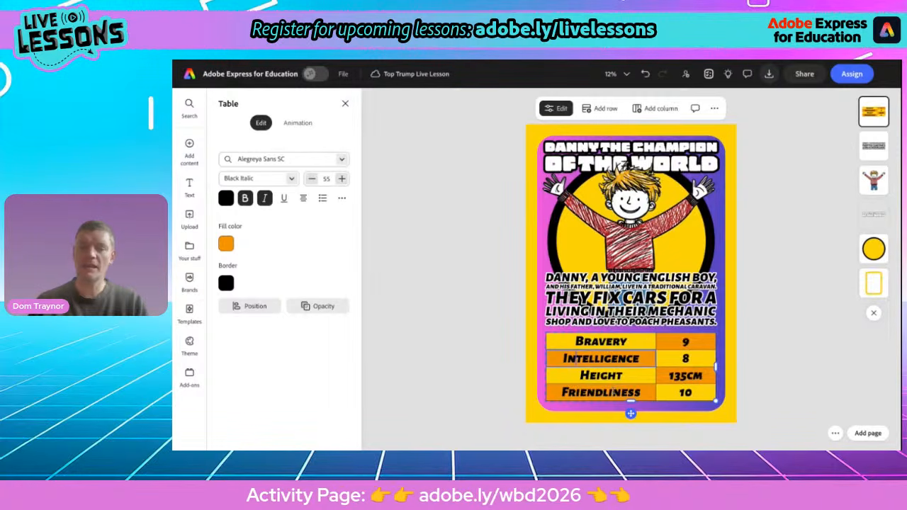
right_click(613, 391)
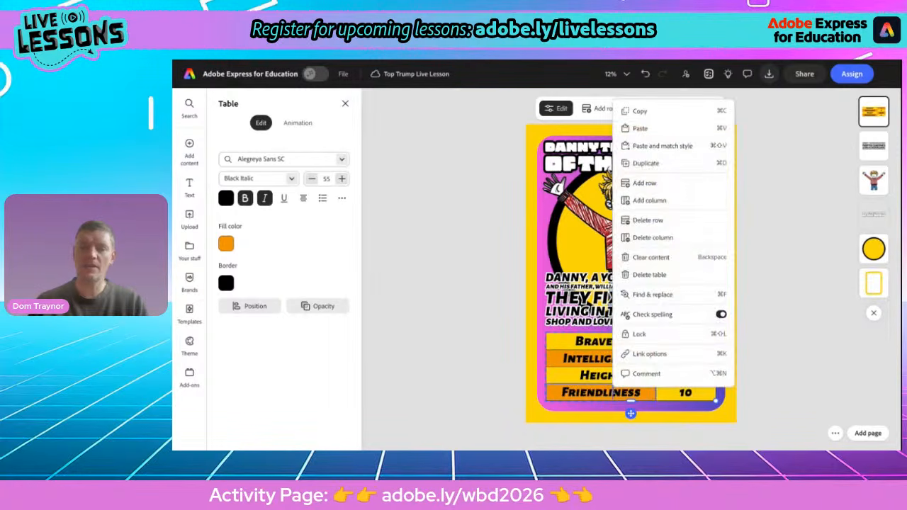
left_click(644, 186)
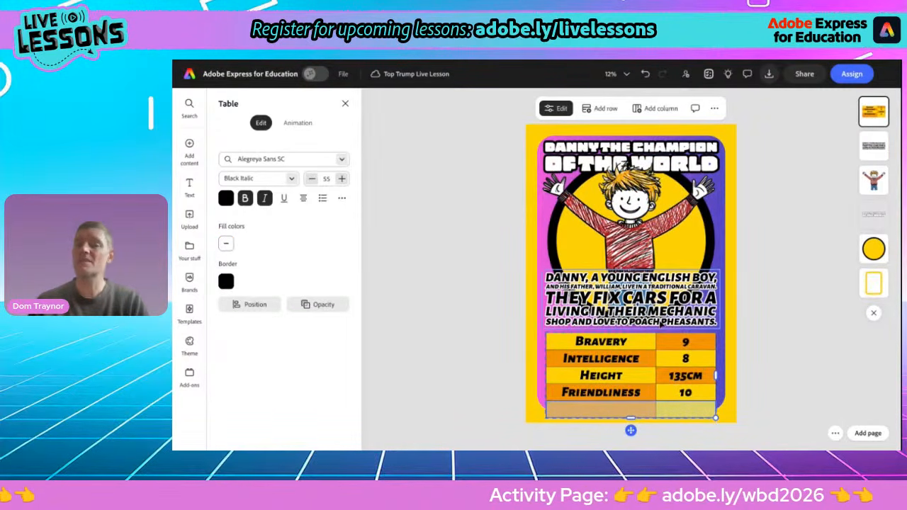
left_click_drag(650, 310, 646, 295)
left_click(637, 369)
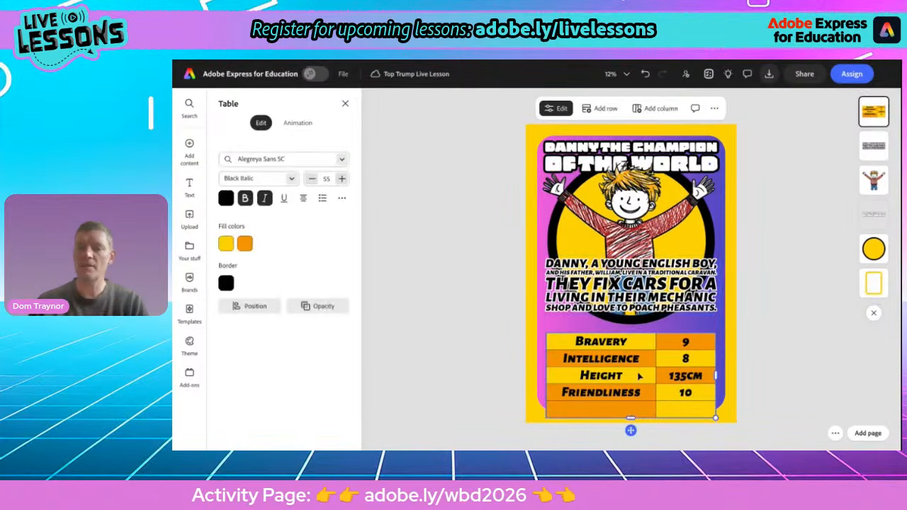
Step: Move the stats table up inside the card's rounded frame and fill its empty last row with "Speed" and 6
left_click_drag(631, 430, 630, 417)
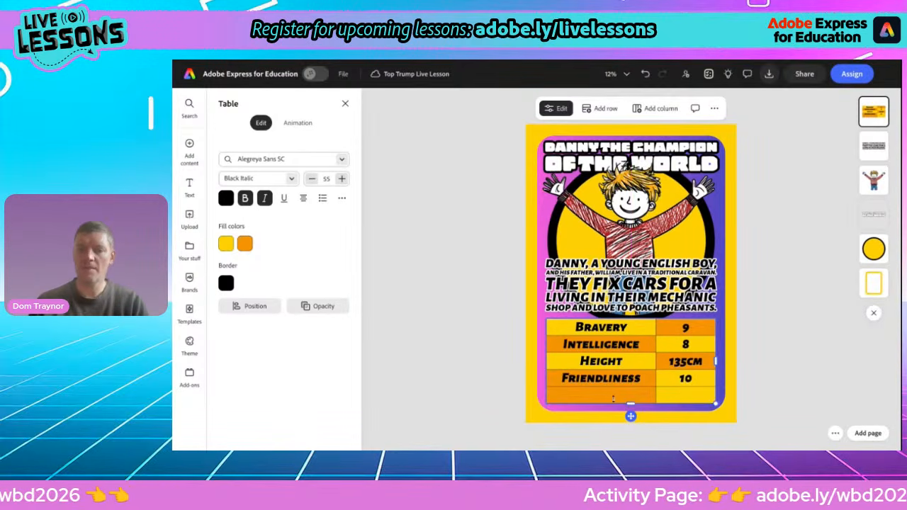
left_click(607, 392)
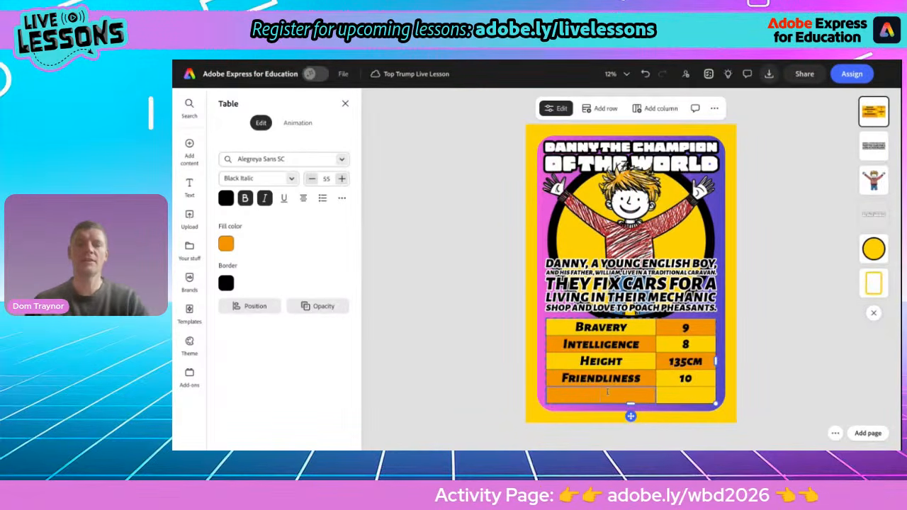
type("Speed")
left_click(687, 393)
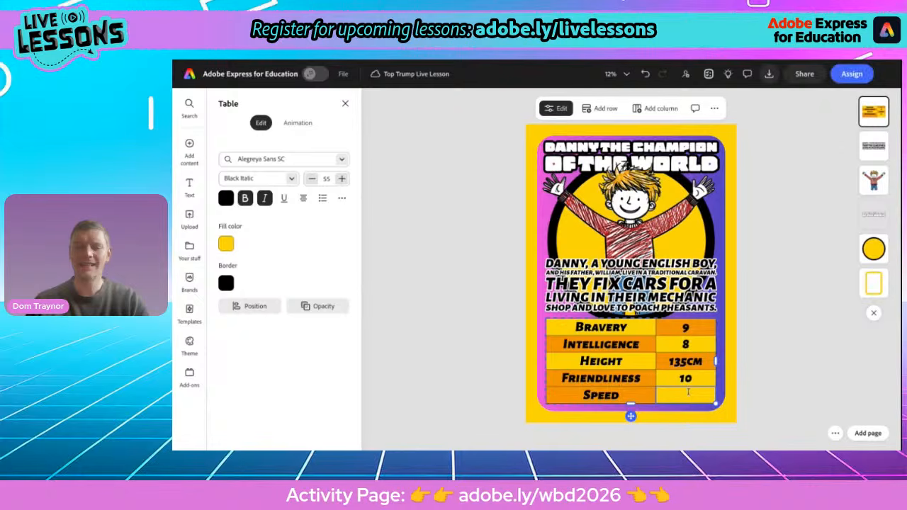
type("6")
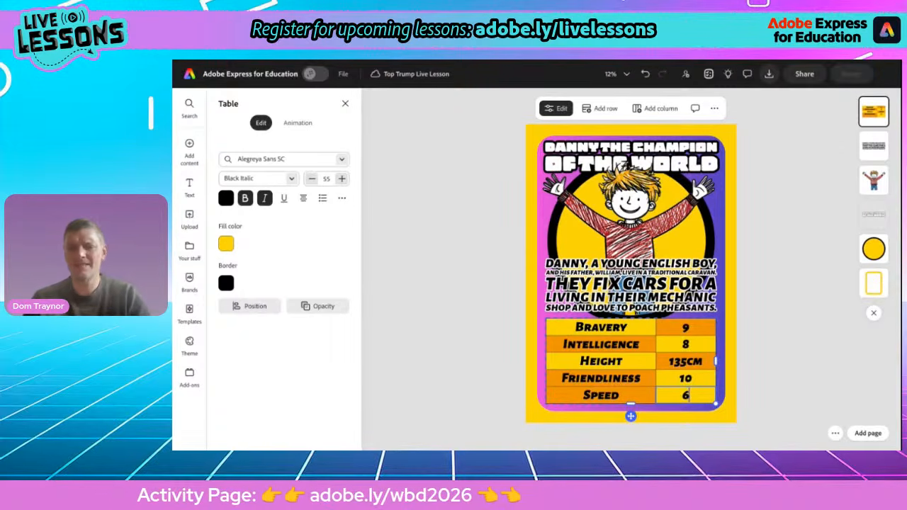
left_click(466, 365)
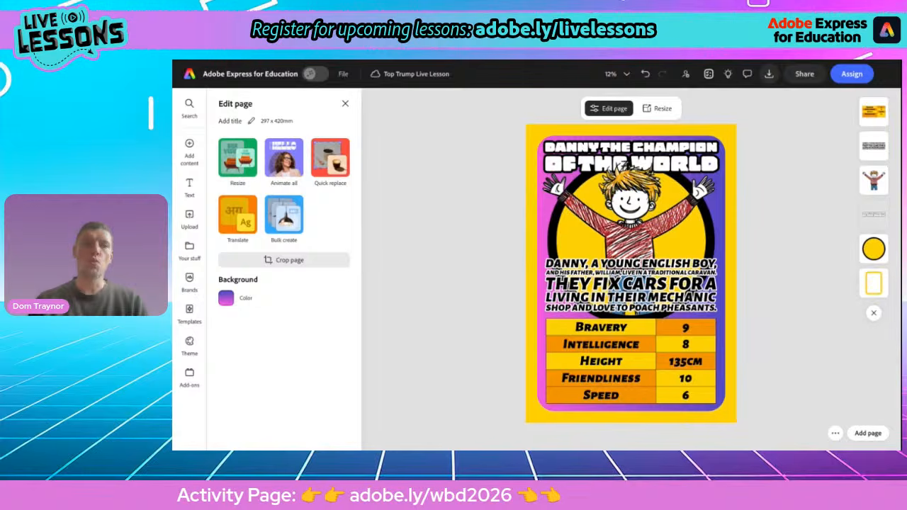
Step: Switch to the activity web page, review the Activity 2 video editing instructions, and return to the Top Trump design
key("ctrl+Tab")
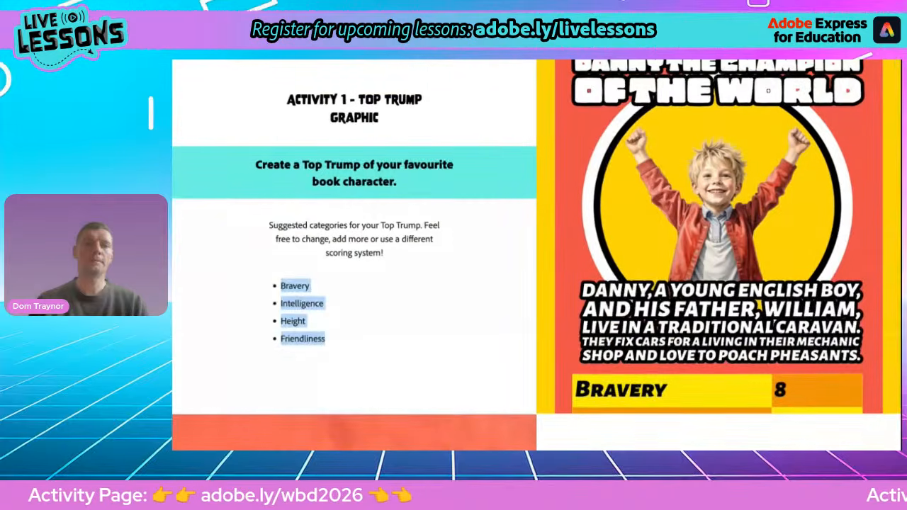
left_click(382, 235)
scroll(382, 235, "up", 1)
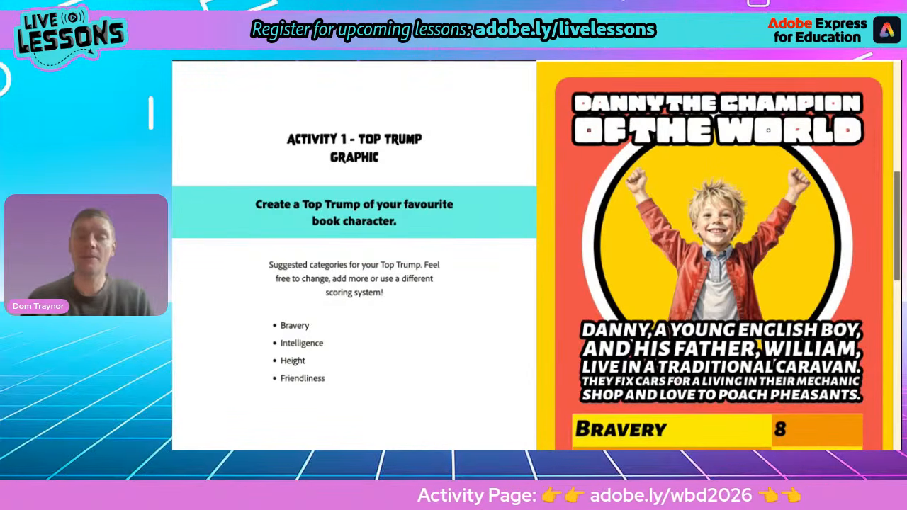
scroll(486, 333, "down", 5)
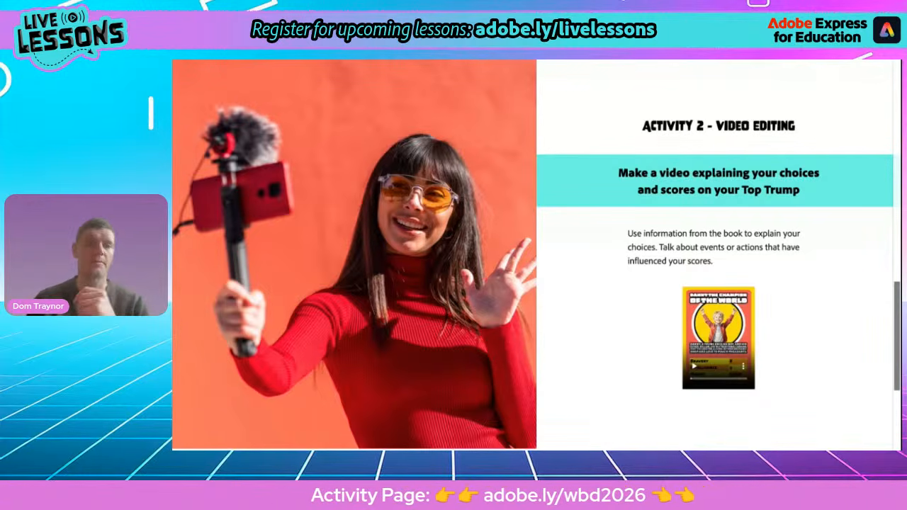
mouse_move(320, 61)
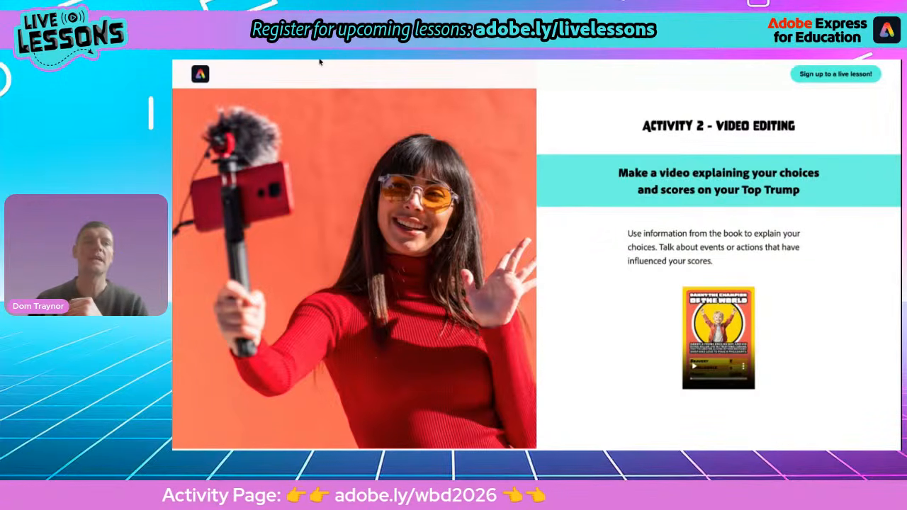
left_click(320, 62)
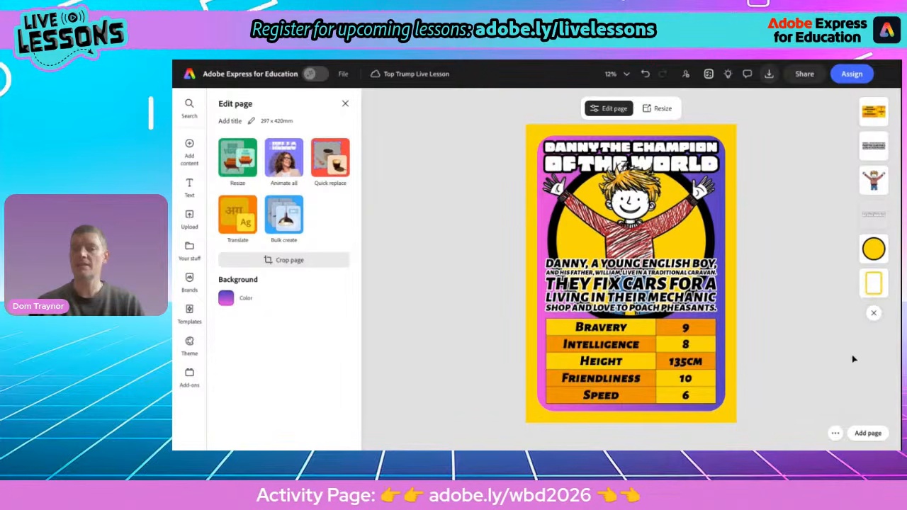
Step: Duplicate the poster page and select the second copy
left_click(835, 433)
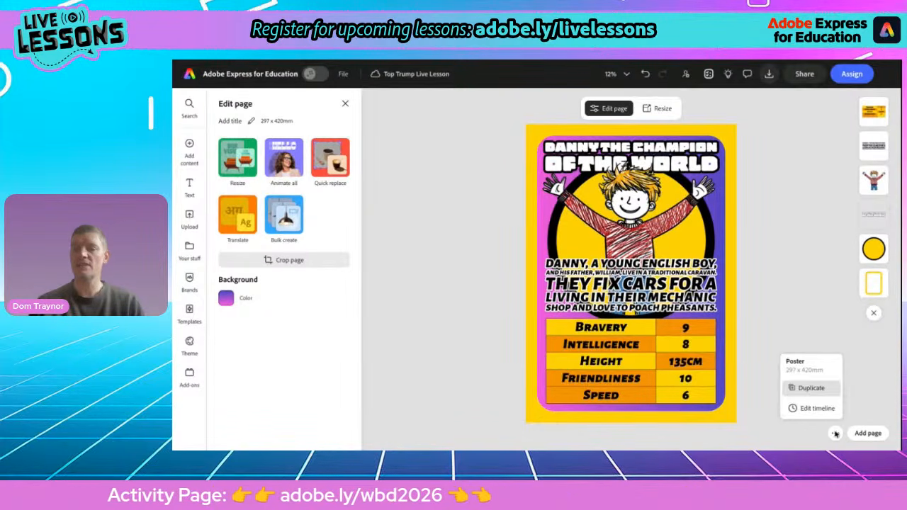
left_click(811, 388)
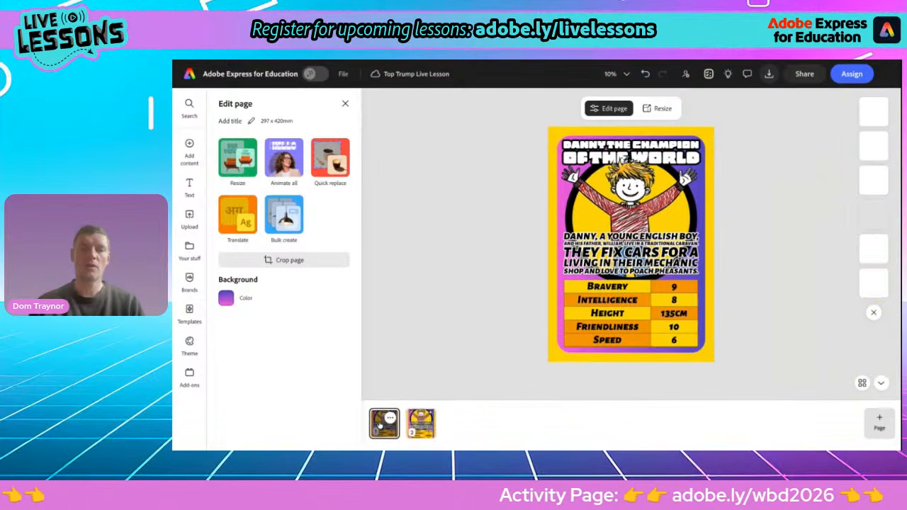
left_click(412, 430)
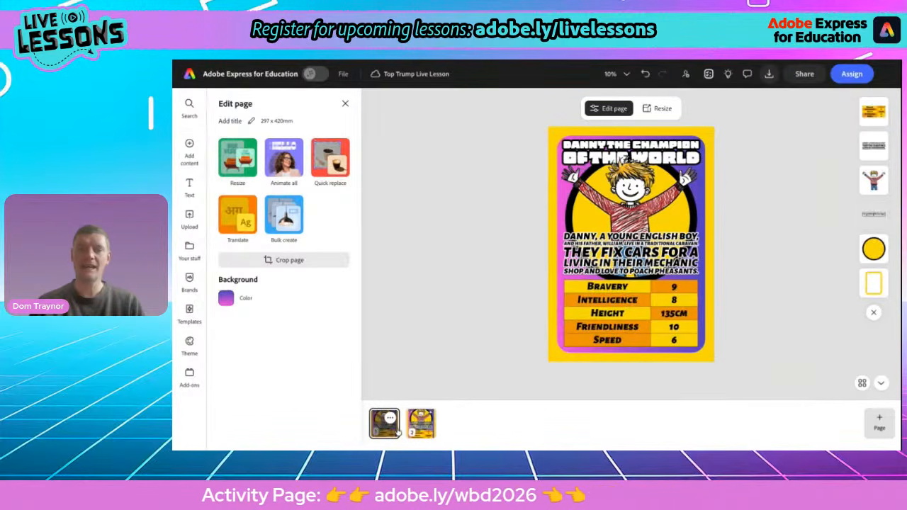
left_click(383, 427)
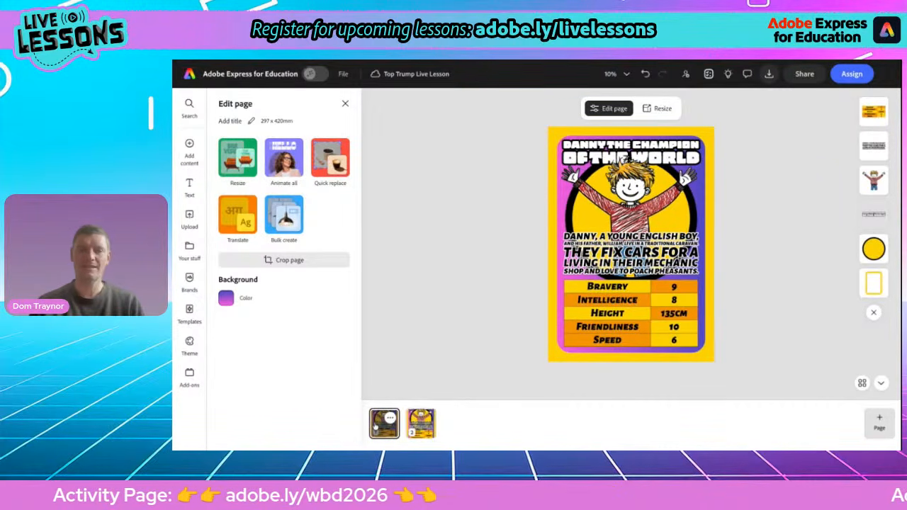
left_click(413, 425)
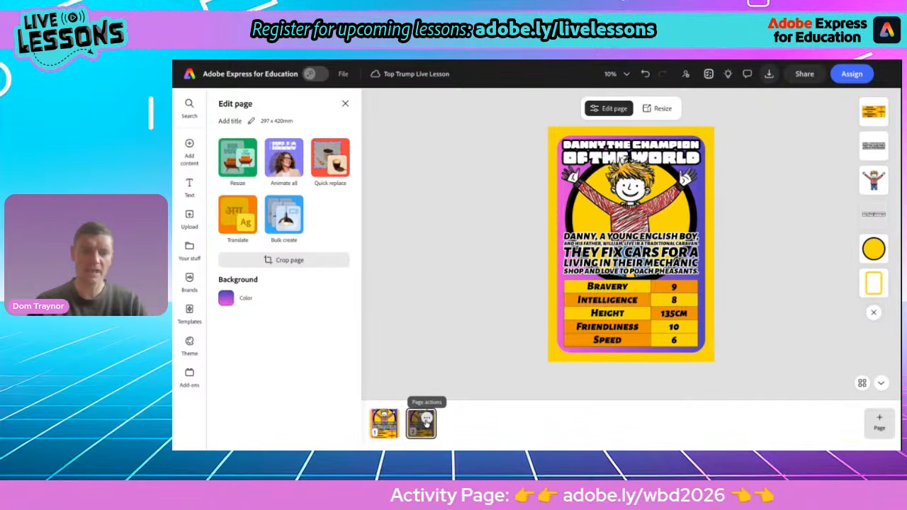
Step: Open the second page's timeline, extend the scene to about 17 seconds, and return the playhead to the start
left_click(426, 419)
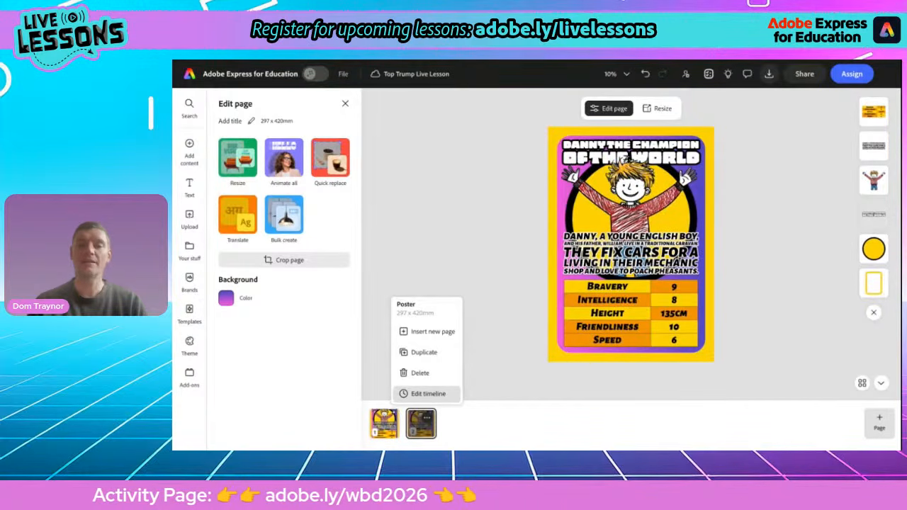
left_click(428, 393)
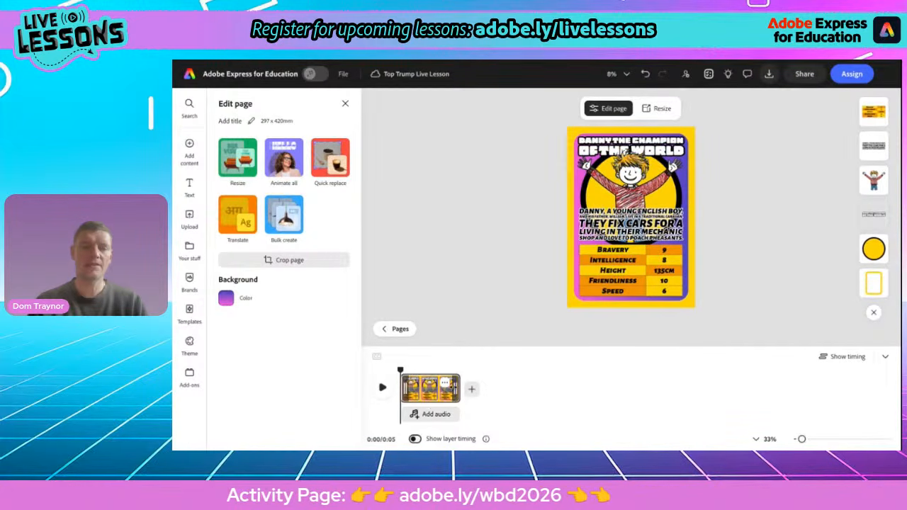
left_click_drag(457, 387, 605, 388)
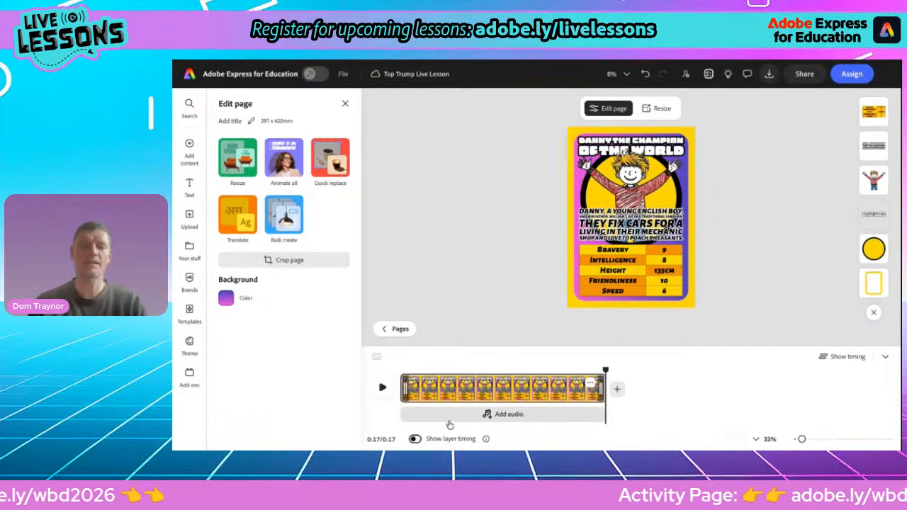
left_click_drag(605, 370, 395, 362)
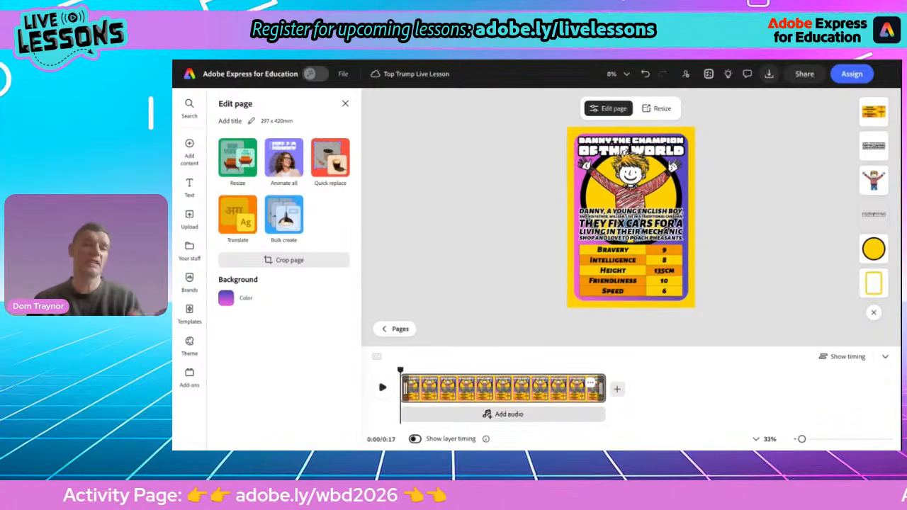
Step: Open the voiceover recorder for the timeline's audio track and choose the Razer Seiren Mini microphone
scroll(661, 271, "up", 3)
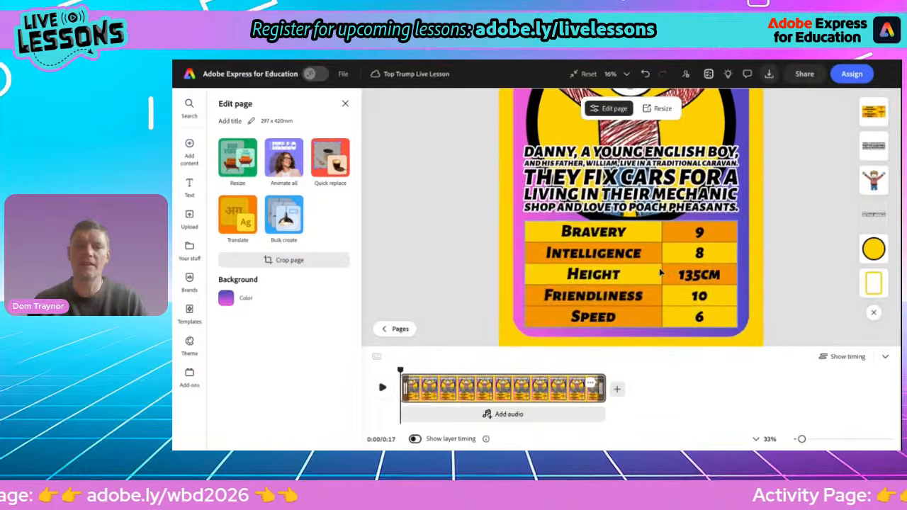
scroll(618, 146, "up", 3)
scroll(631, 217, "up", 1)
scroll(630, 217, "down", 1)
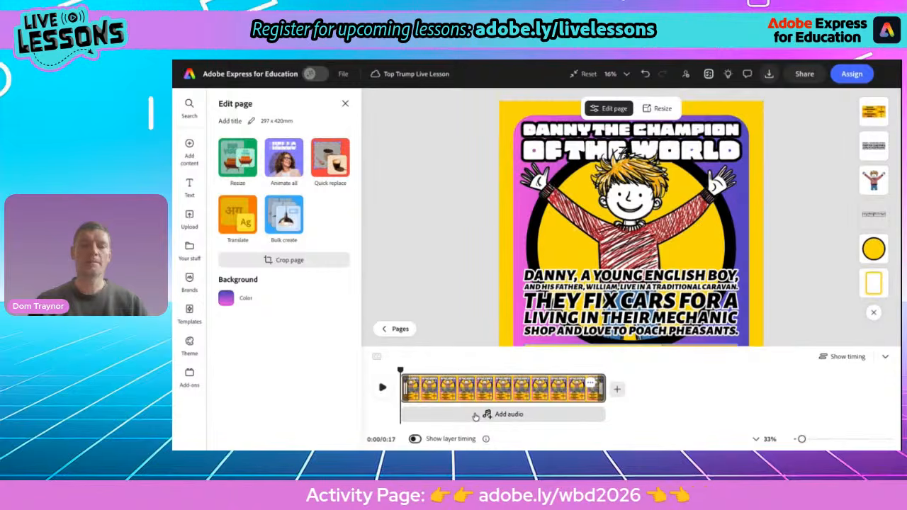
left_click(475, 415)
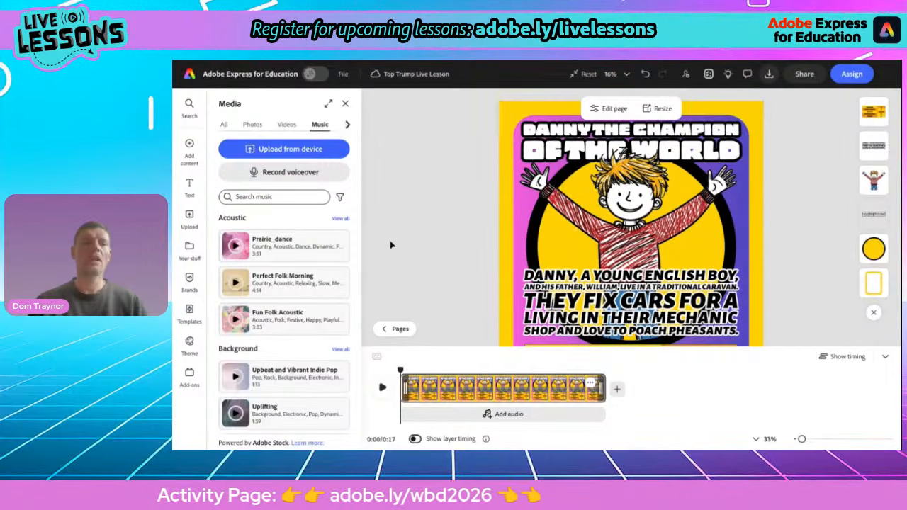
left_click(283, 175)
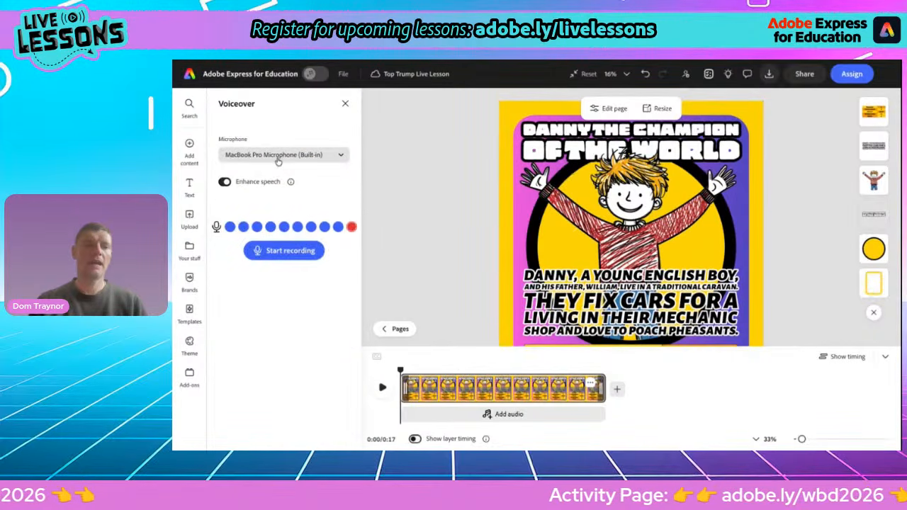
left_click(277, 159)
left_click(276, 196)
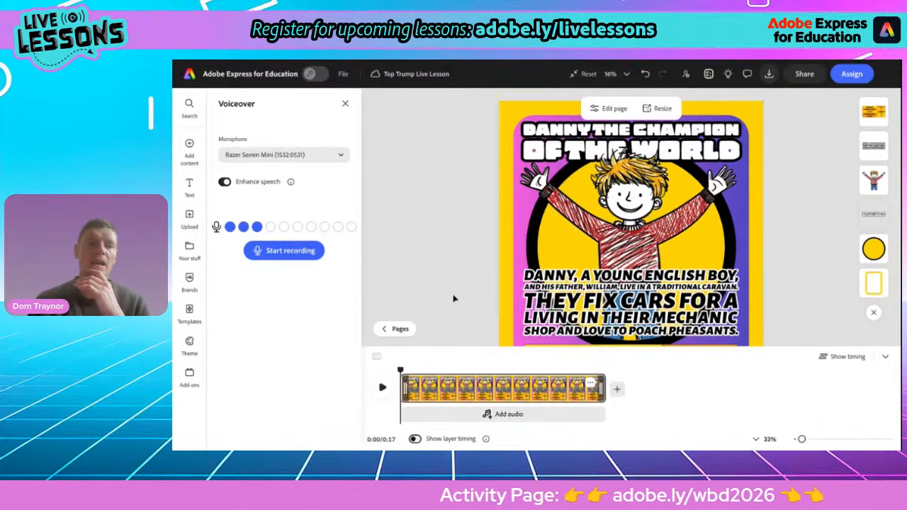
Step: Record a voiceover of about 15 seconds from the start of the timeline and finish the recording
mouse_move(401, 370)
left_mouse_down()
mouse_move(435, 371)
mouse_move(401, 371)
left_mouse_up()
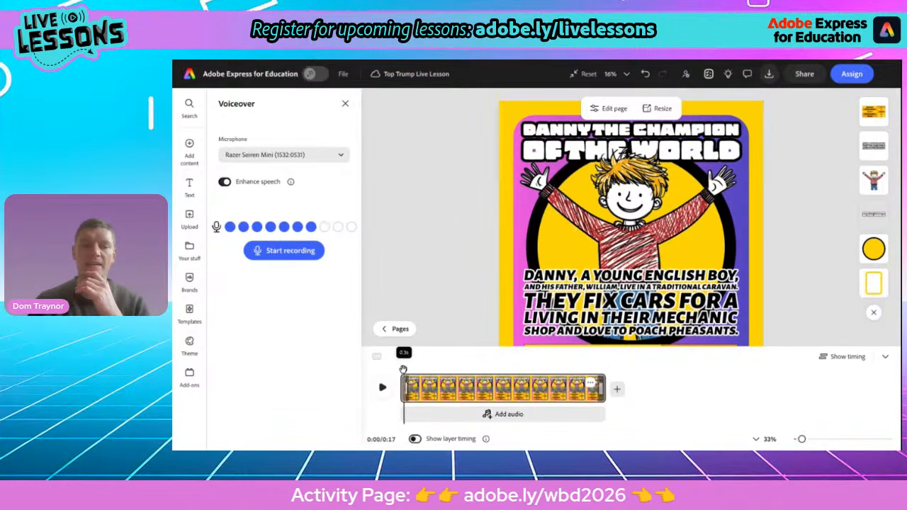
left_click(287, 255)
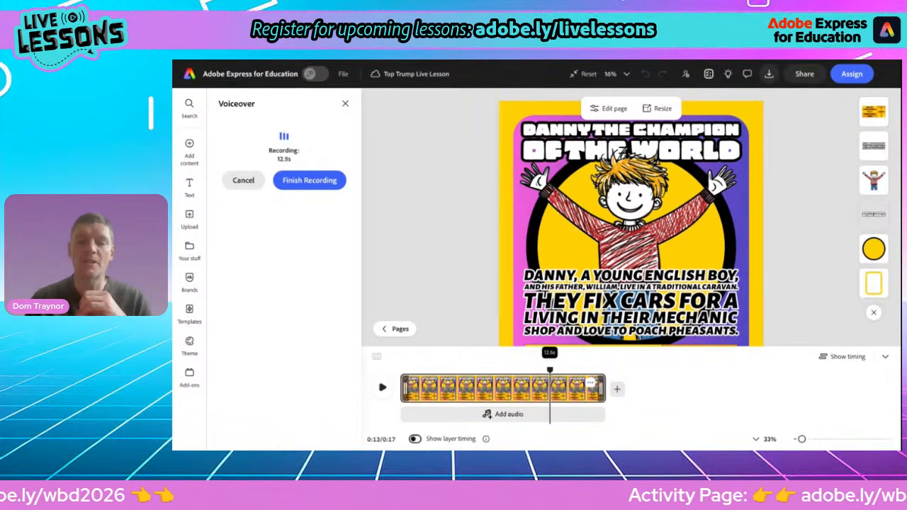
left_click(298, 181)
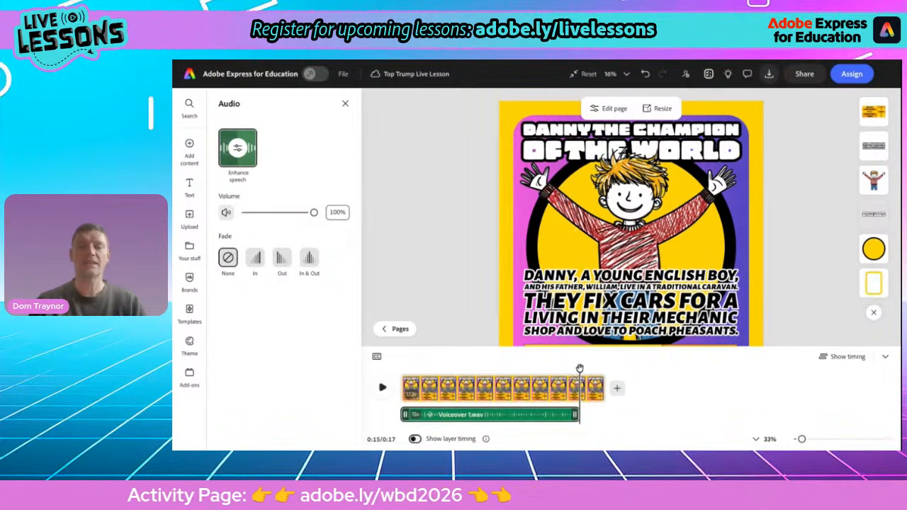
Step: Play back the first few seconds of the recorded voiceover from the start of the timeline, then pause
left_click_drag(579, 368, 389, 353)
left_click(383, 387)
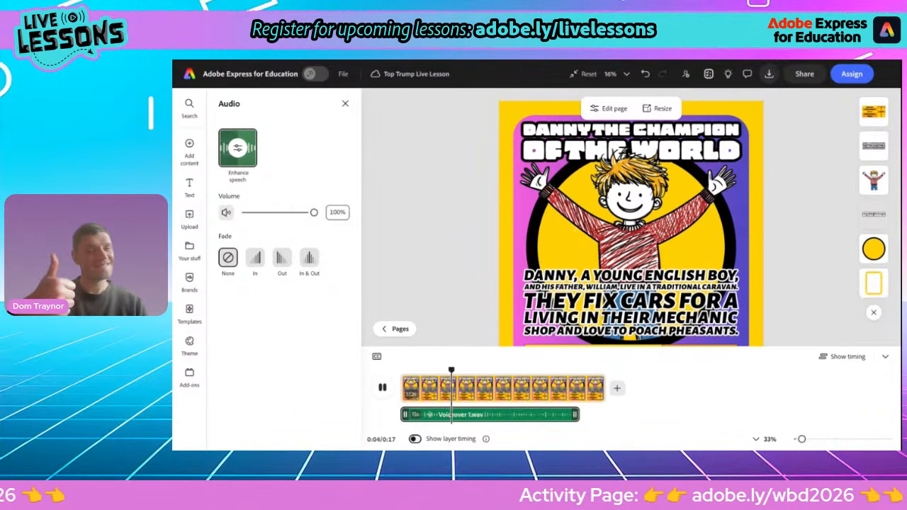
key("space")
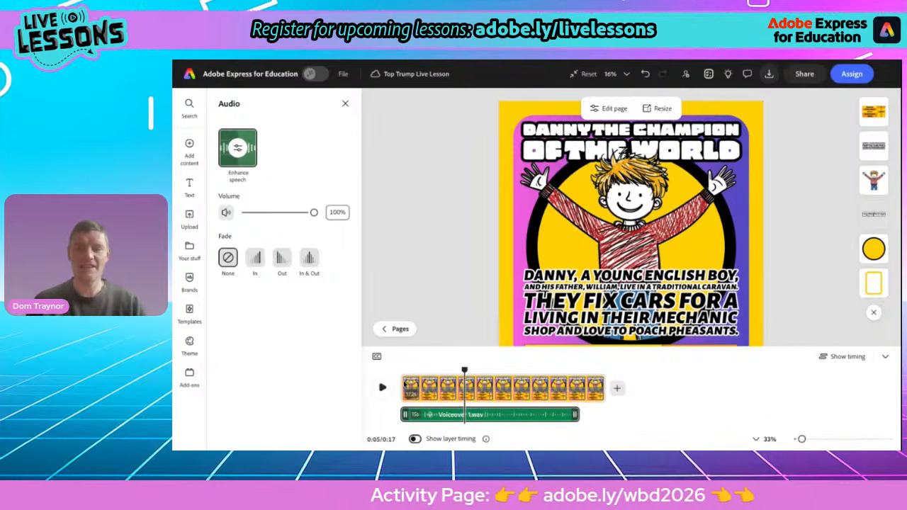
Step: Trim the scene to about 16 seconds to fit the voiceover more closely, and duplicate it on the timeline
left_click_drag(600, 389, 583, 396)
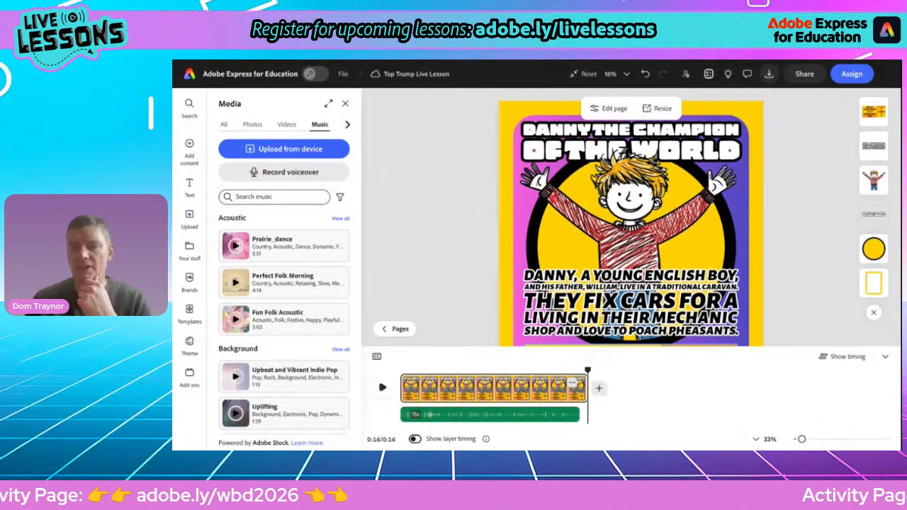
left_click(572, 386)
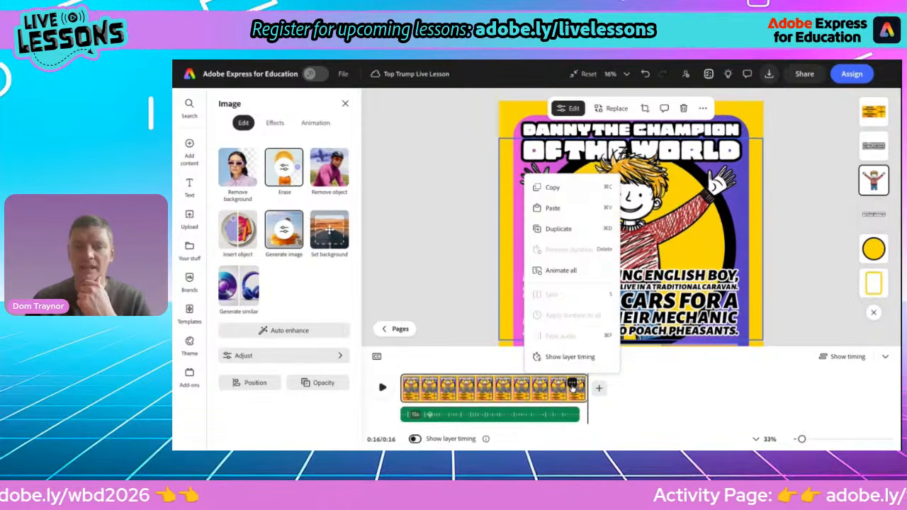
left_click(558, 229)
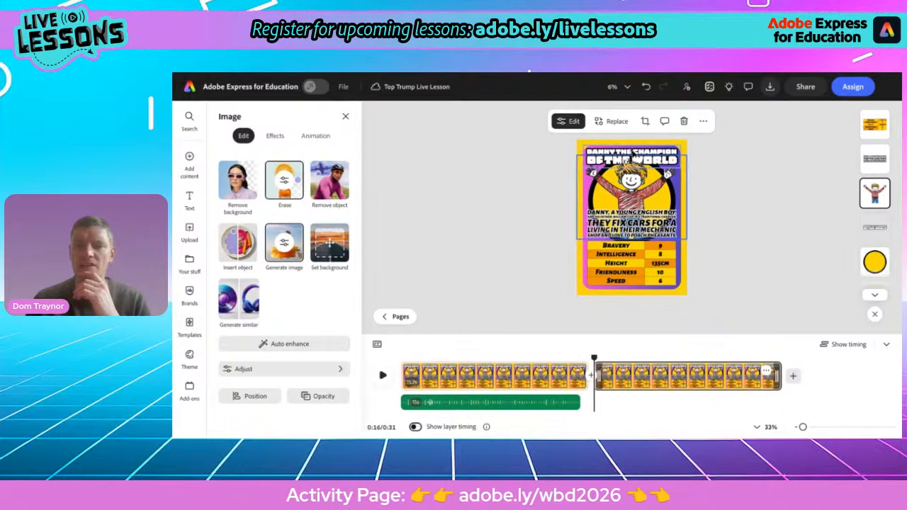
Step: Delete the drawing of Danny and the description text below it from the second scene's card
left_click(627, 163)
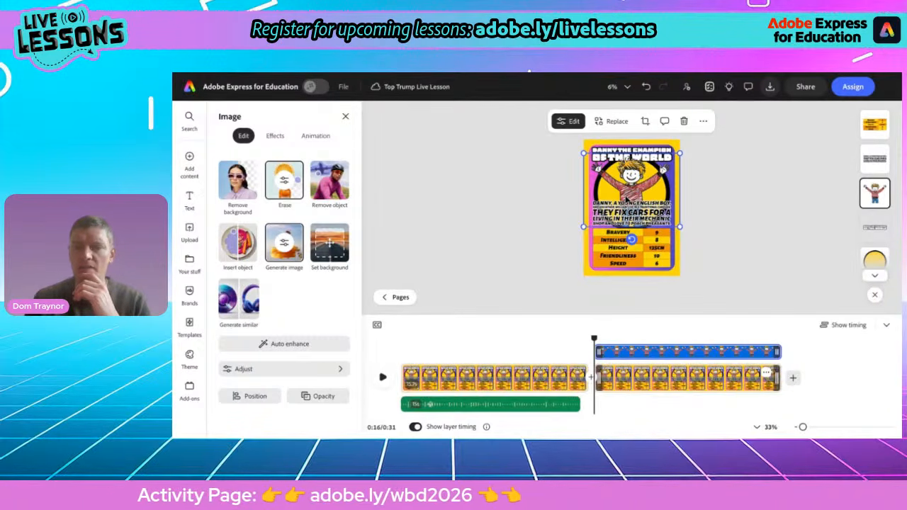
key("Delete")
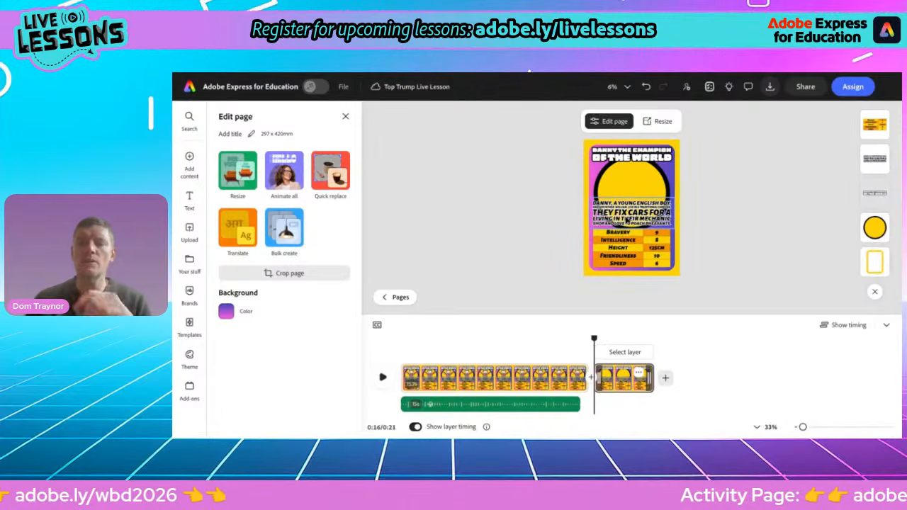
scroll(623, 221, "up", 3)
left_click(622, 210)
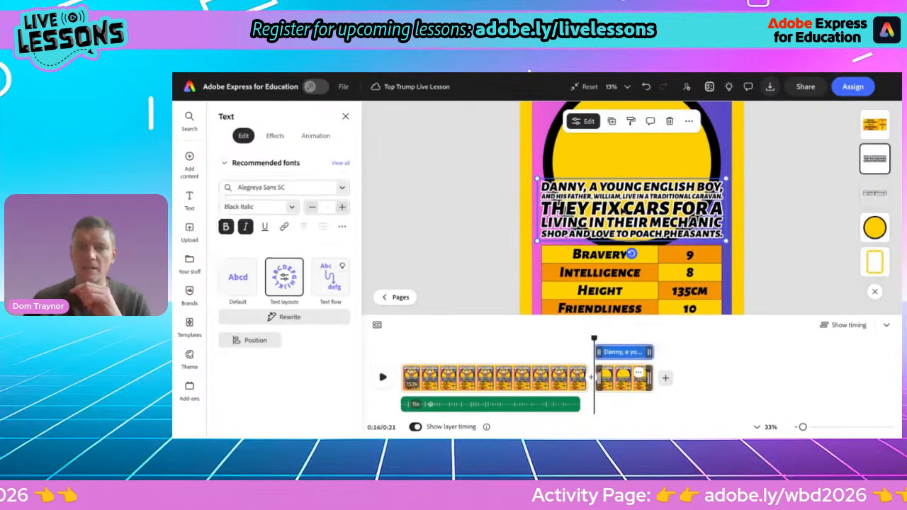
key("Delete")
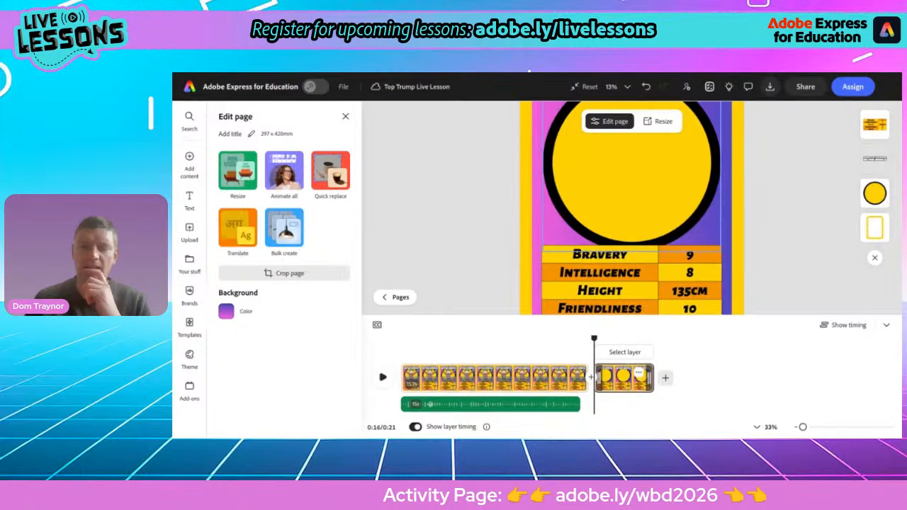
scroll(633, 222, "down", 3)
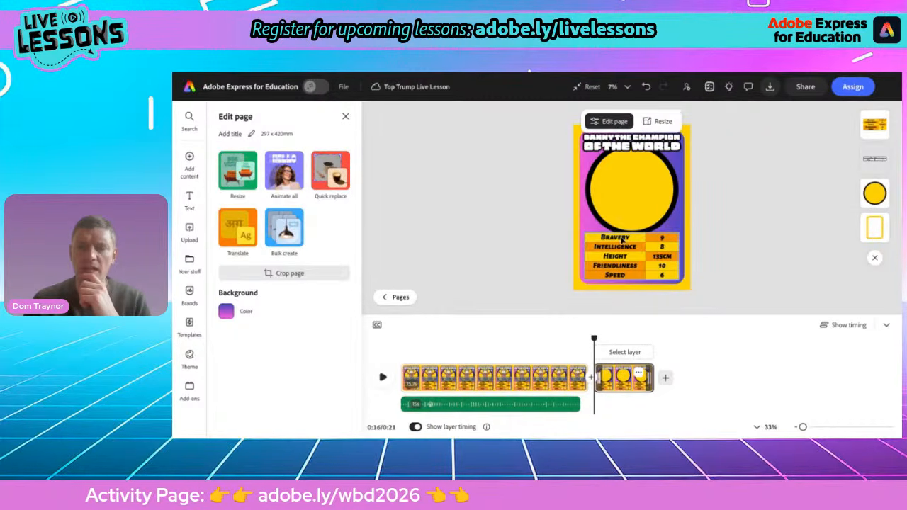
Step: Replace the second scene's card title with "BRAVERY" and nudge it slightly down
left_click(625, 252)
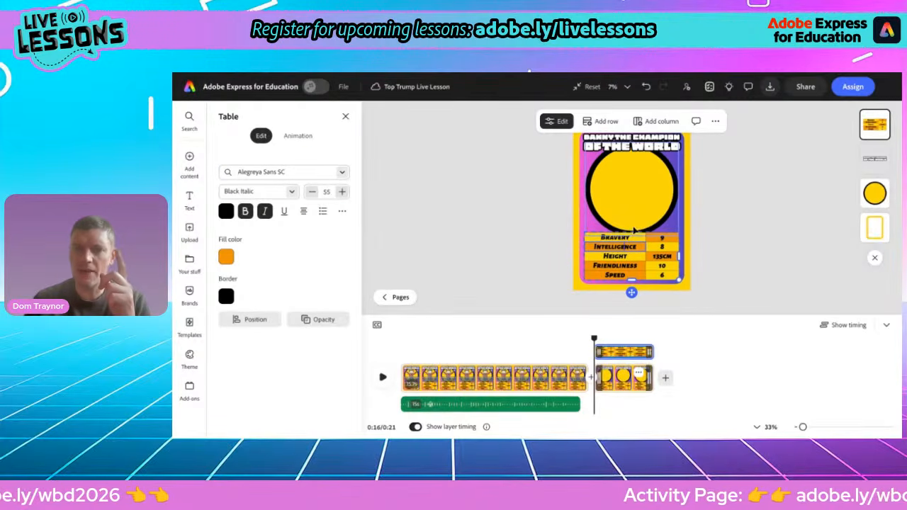
scroll(635, 230, "up", 1)
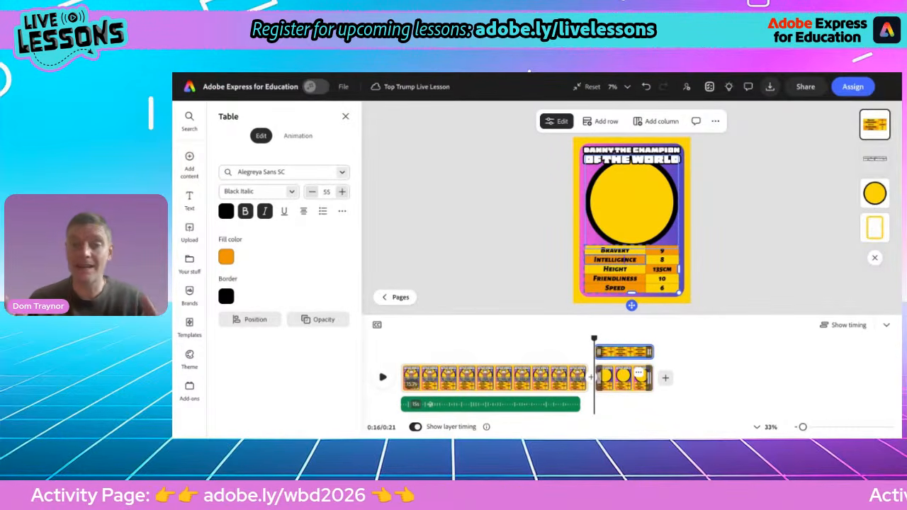
left_click(614, 150)
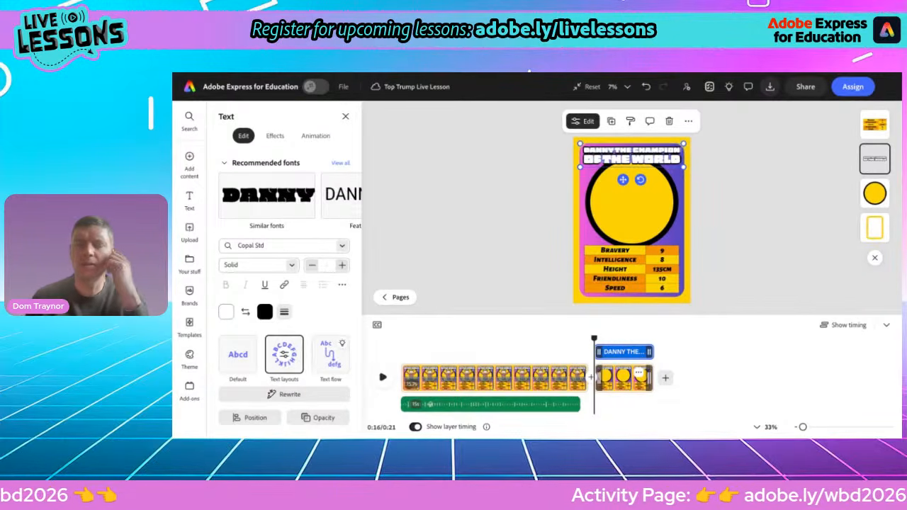
key("BackSpace")
type("BRAVERY")
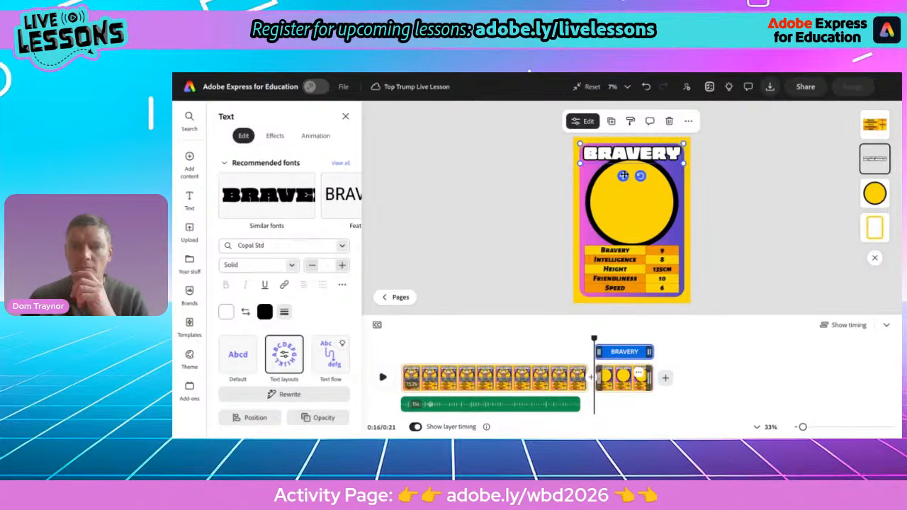
left_click_drag(623, 175, 623, 177)
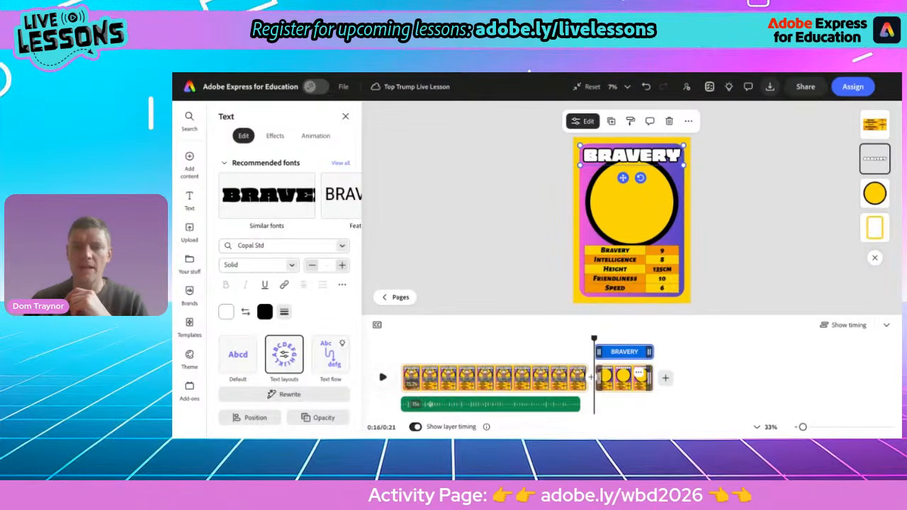
Step: Delete the whole scores table from the second scene's card
double_click(621, 250)
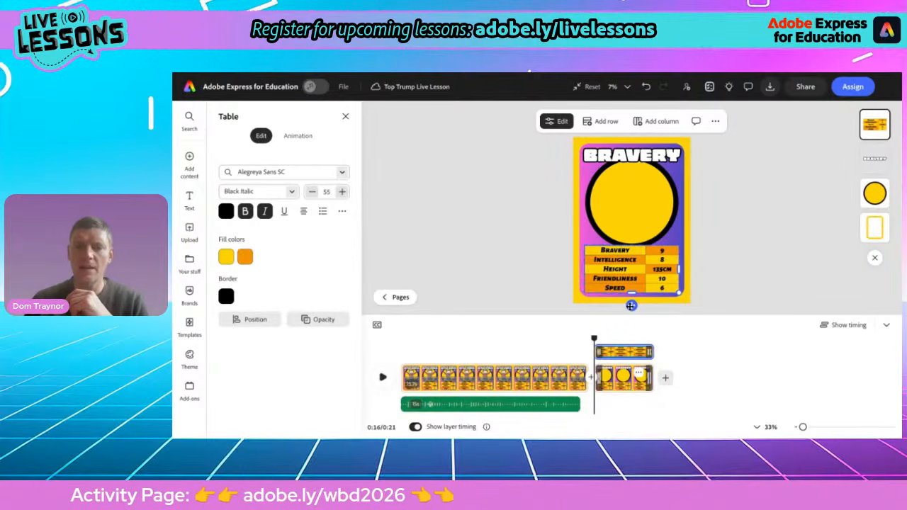
left_click(715, 121)
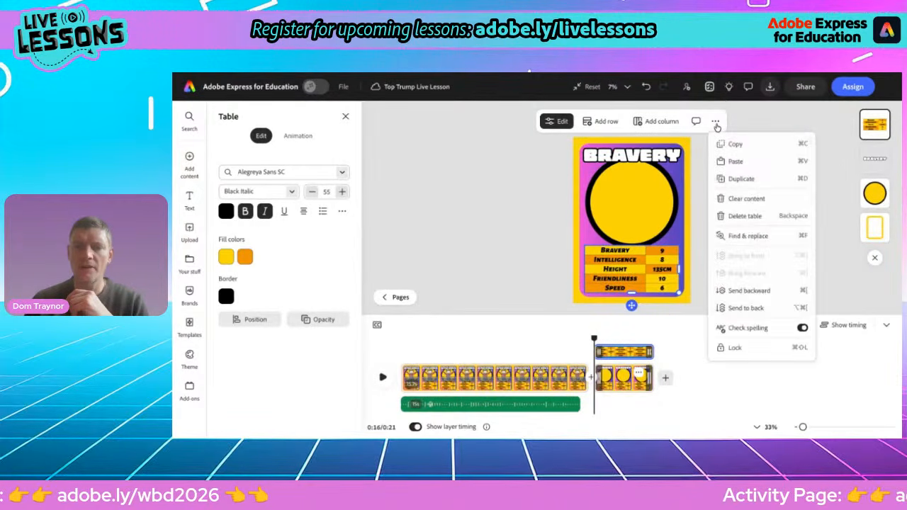
left_click(730, 216)
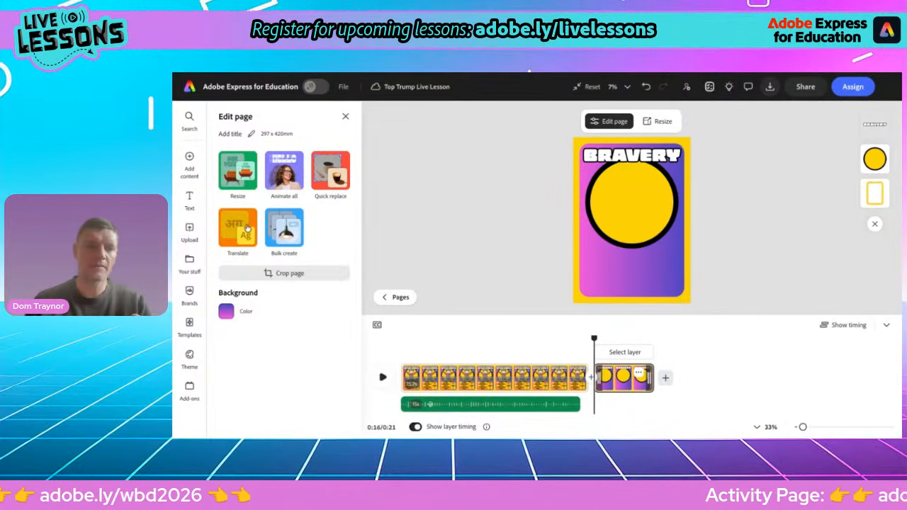
Step: Search all design elements for "brave"
left_click(189, 157)
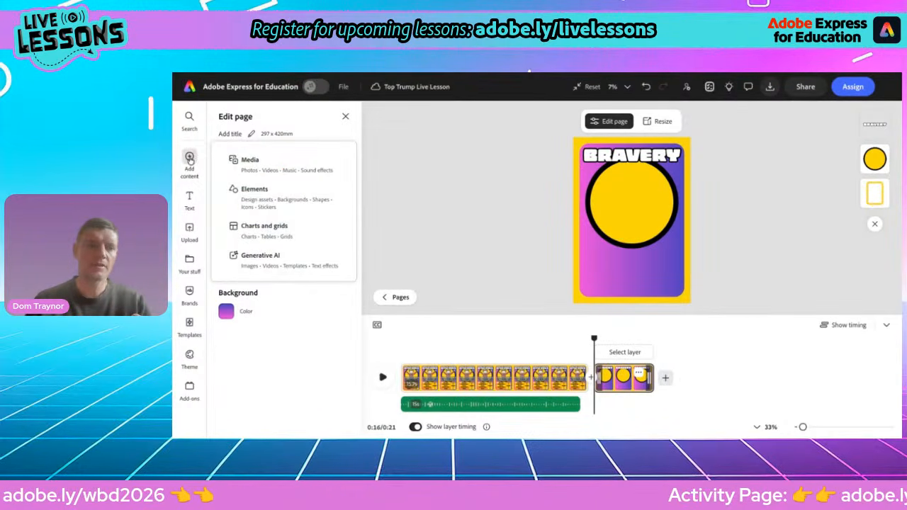
left_click(257, 203)
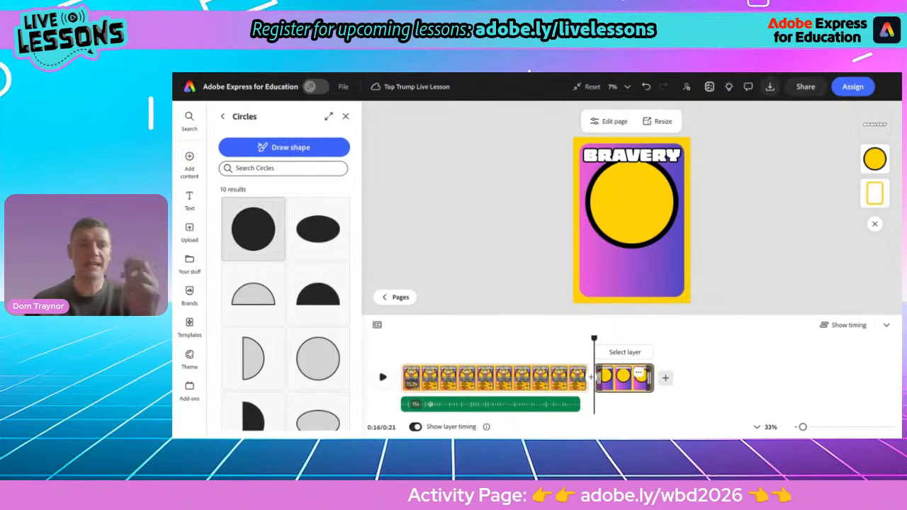
left_click(224, 117)
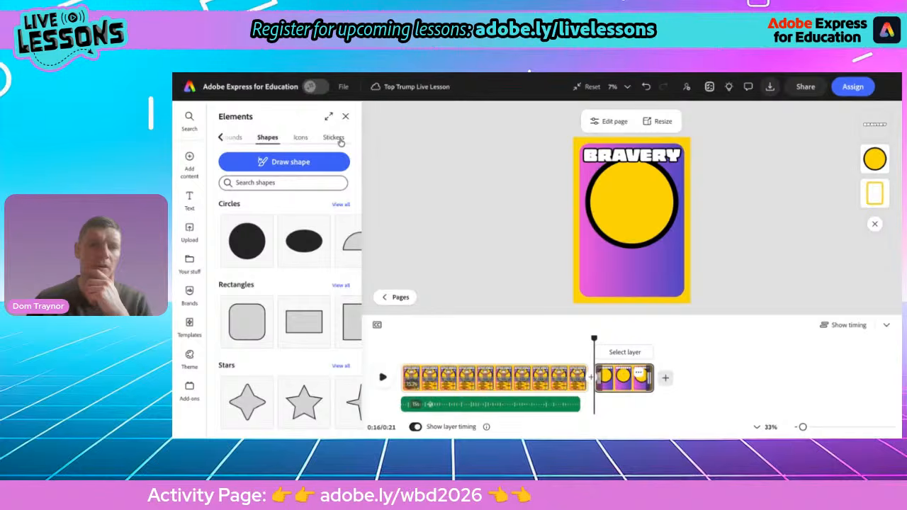
left_click(300, 138)
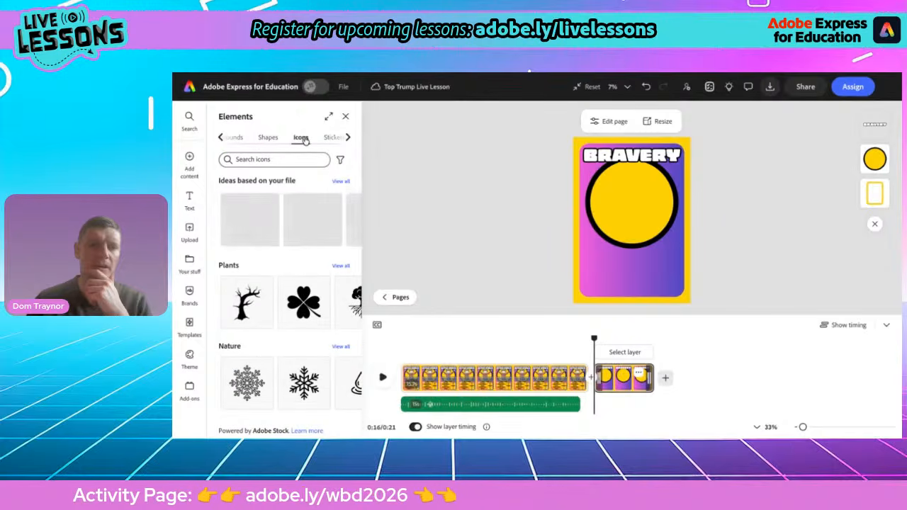
left_click(223, 138)
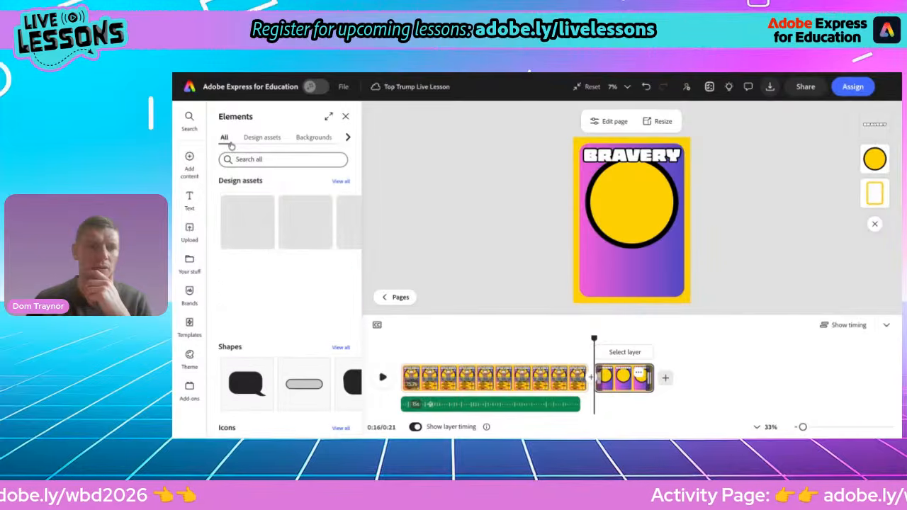
left_click(246, 158)
type("brave")
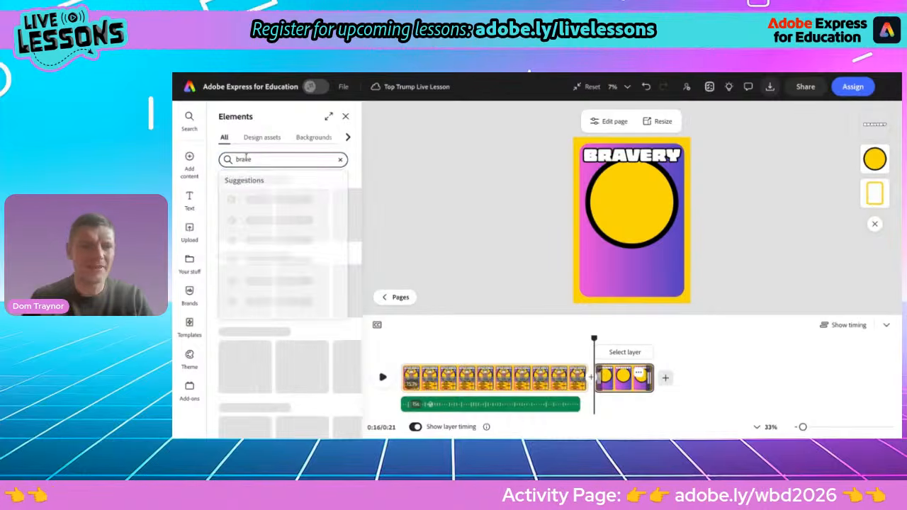
Step: Find a solid black raised fist with flames among the "brave" icons and add it to the Bravery card
scroll(274, 278, "down", 3)
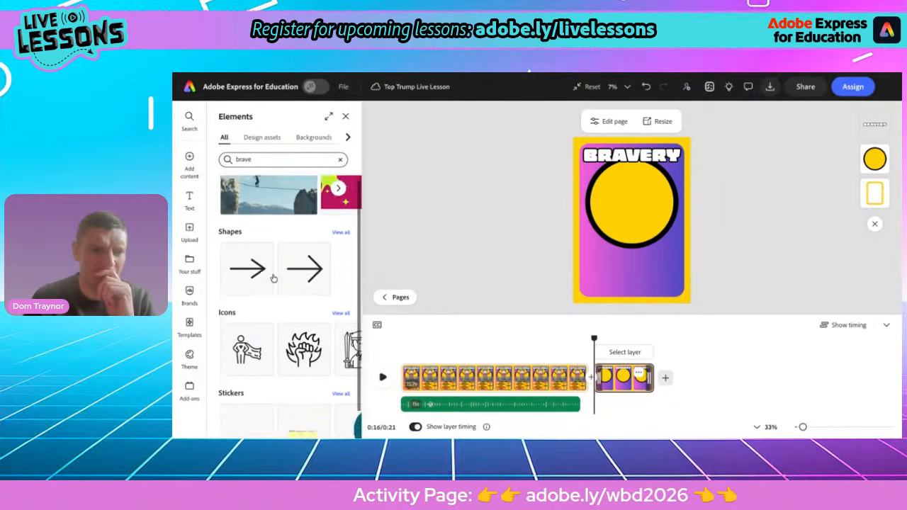
scroll(274, 278, "up", 3)
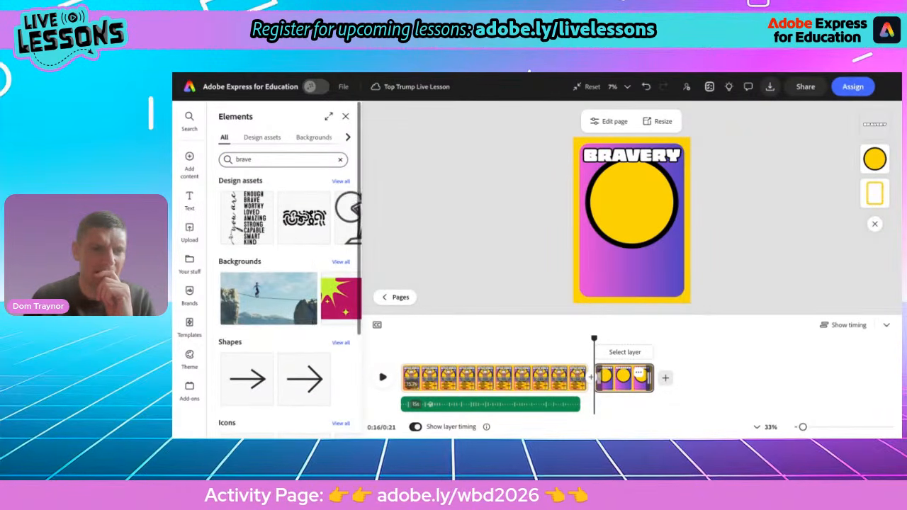
left_click(342, 182)
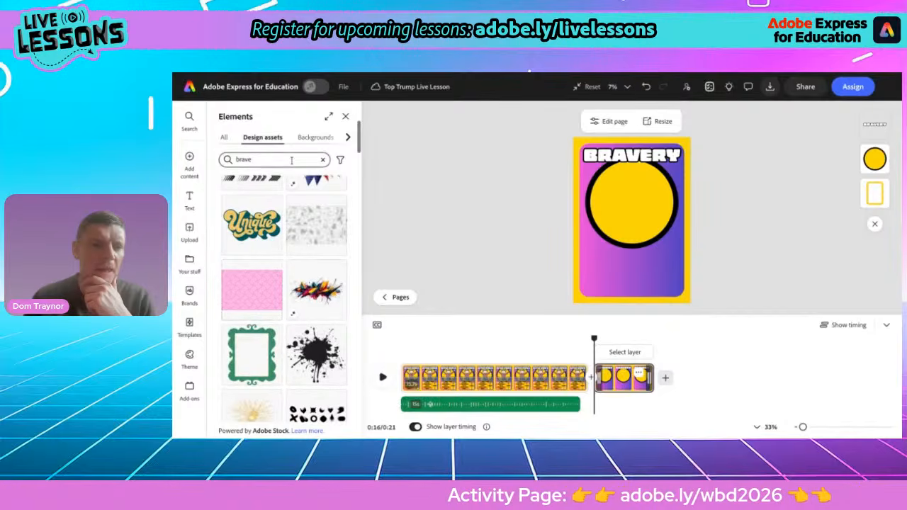
scroll(315, 140, "right", 3)
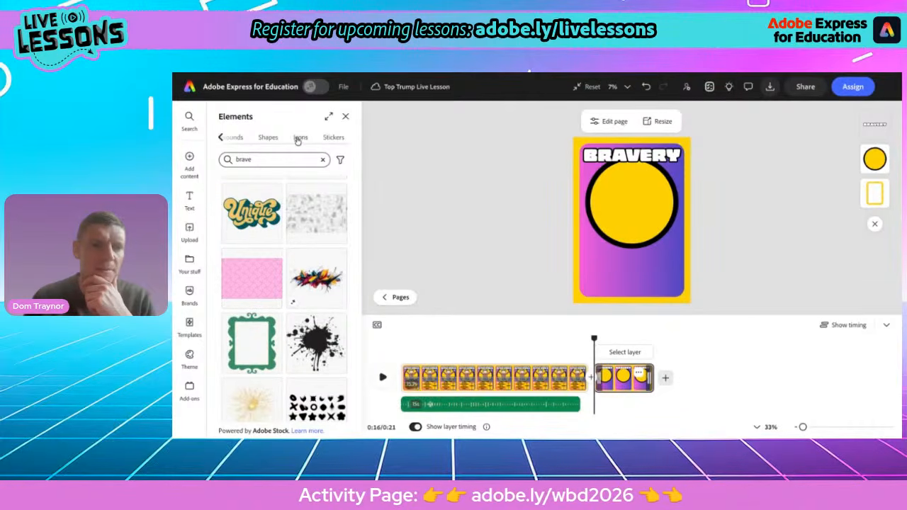
left_click(300, 137)
scroll(276, 320, "down", 3)
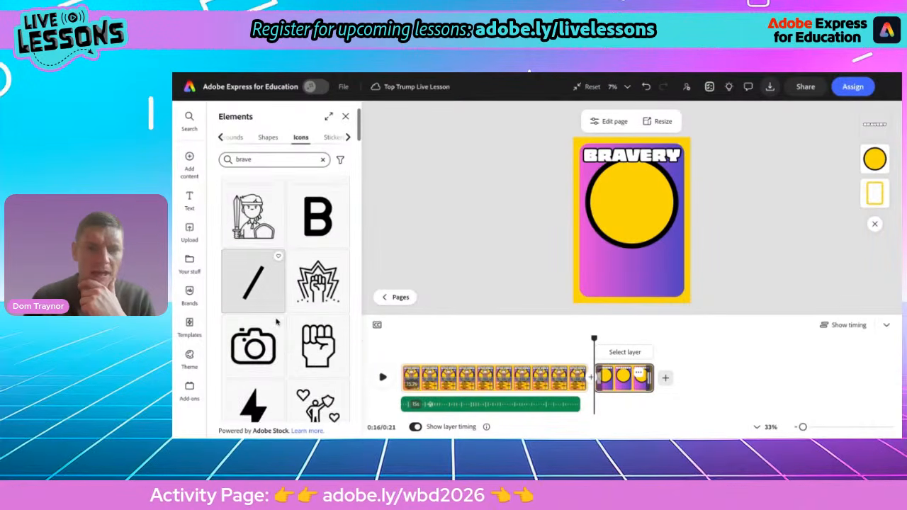
scroll(276, 321, "up", 3)
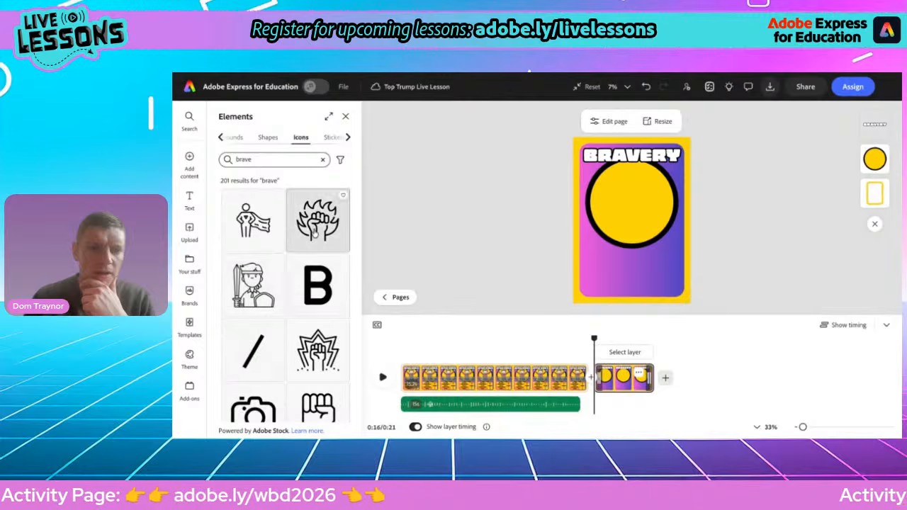
scroll(306, 300, "down", 3)
scroll(307, 300, "down", 10)
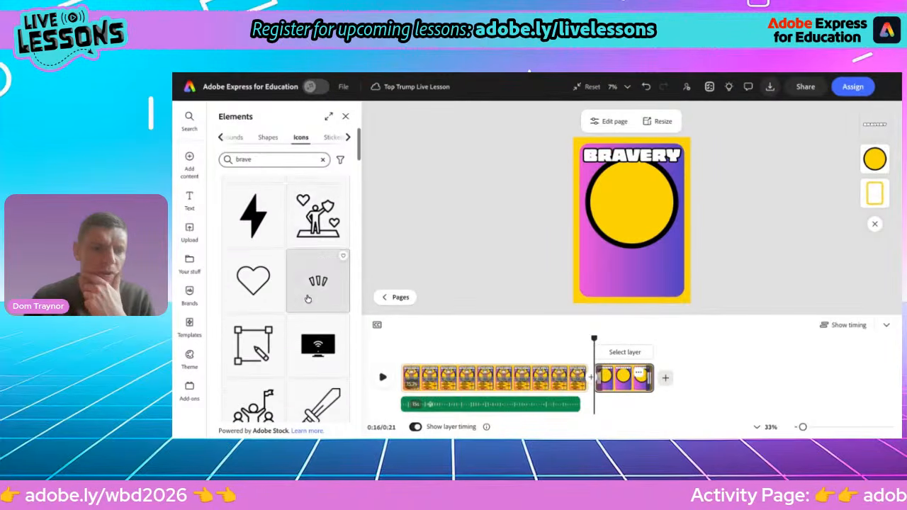
scroll(310, 287, "down", 8)
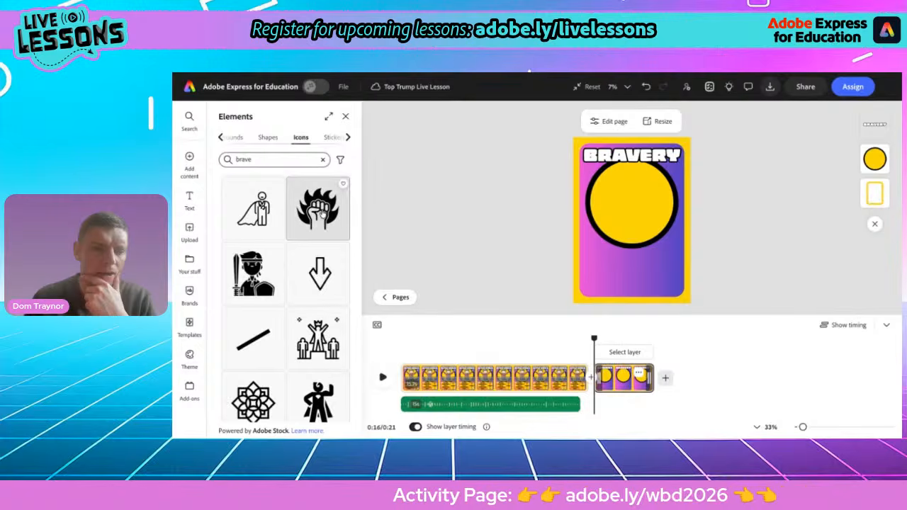
left_click(321, 210)
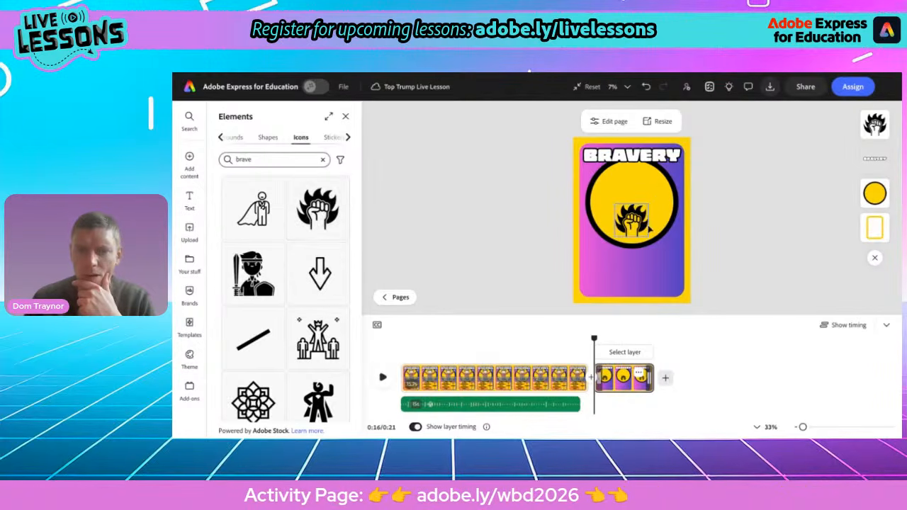
Step: Enlarge the flaming fist icon and place it in the card's lower-left corner, below the yellow circle
left_click_drag(614, 238, 591, 277)
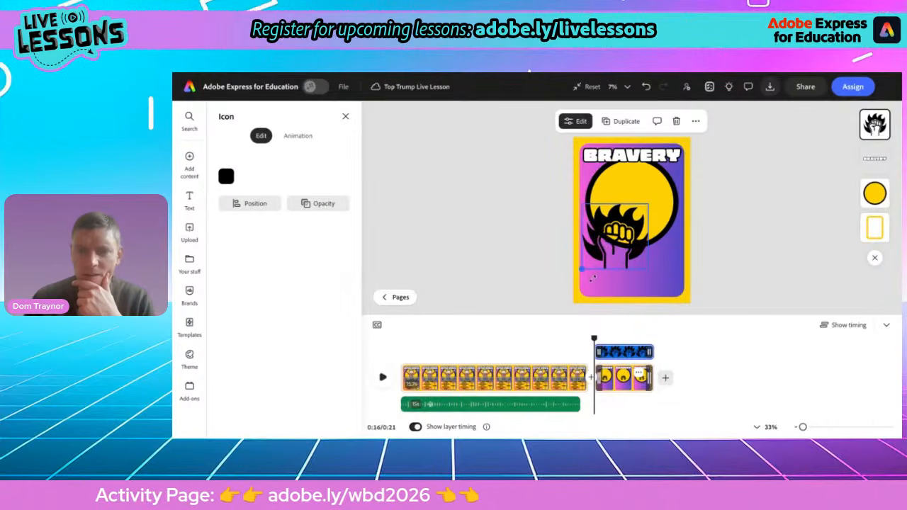
left_click_drag(618, 225, 616, 274)
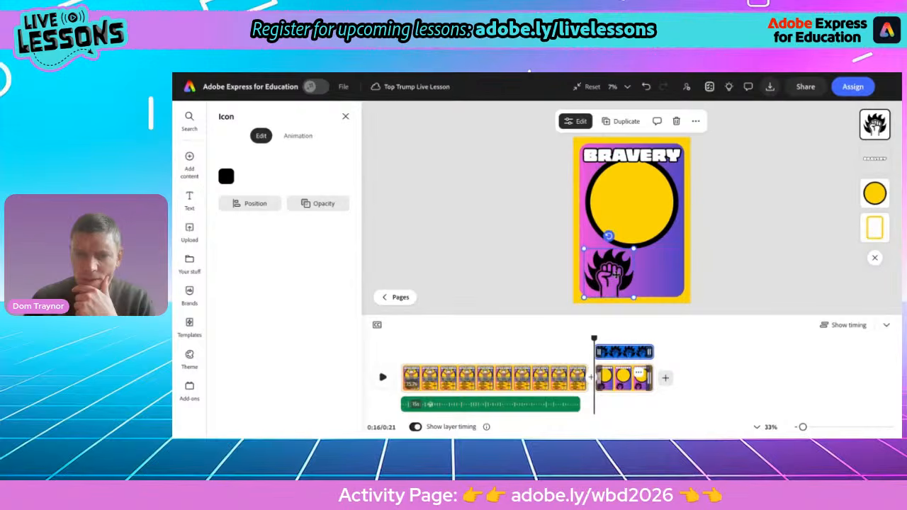
left_click(542, 267)
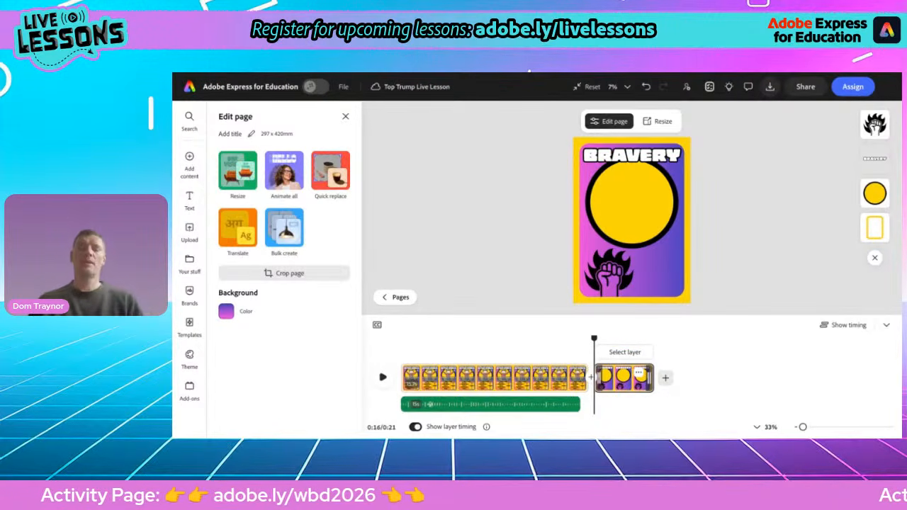
Step: Duplicate the BRAVERY title, change the copy's text to "9", and place it large beside the fist in the card's lower-right corner
left_click(632, 158)
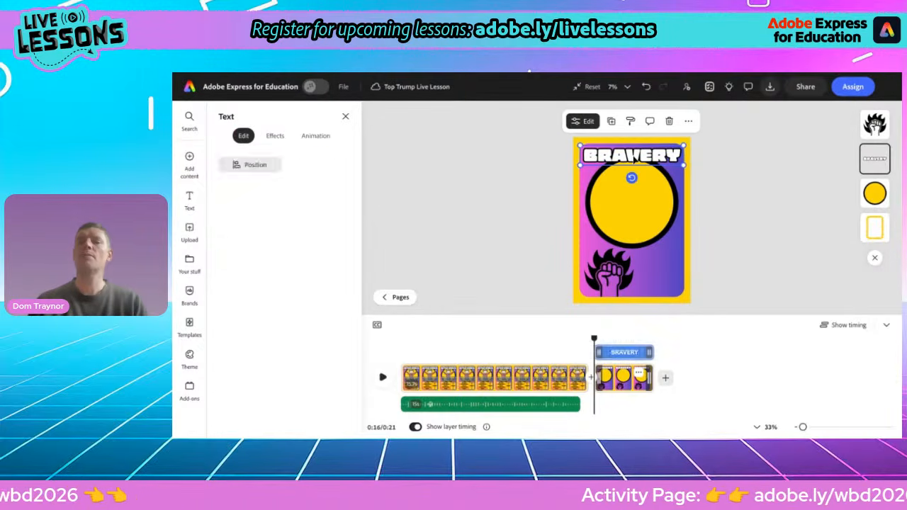
left_click(612, 122)
left_click_drag(630, 157, 648, 285)
type("9")
scroll(530, 228, "down", 3)
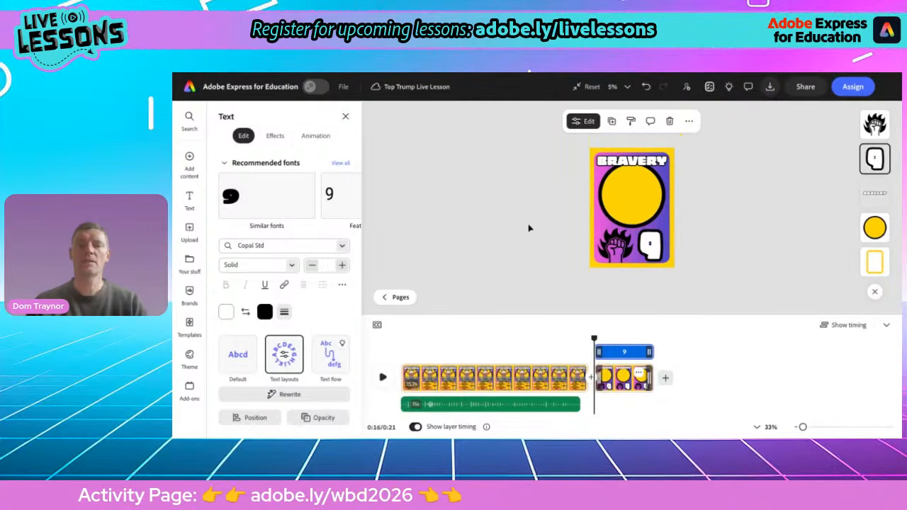
scroll(581, 213, "up", 5)
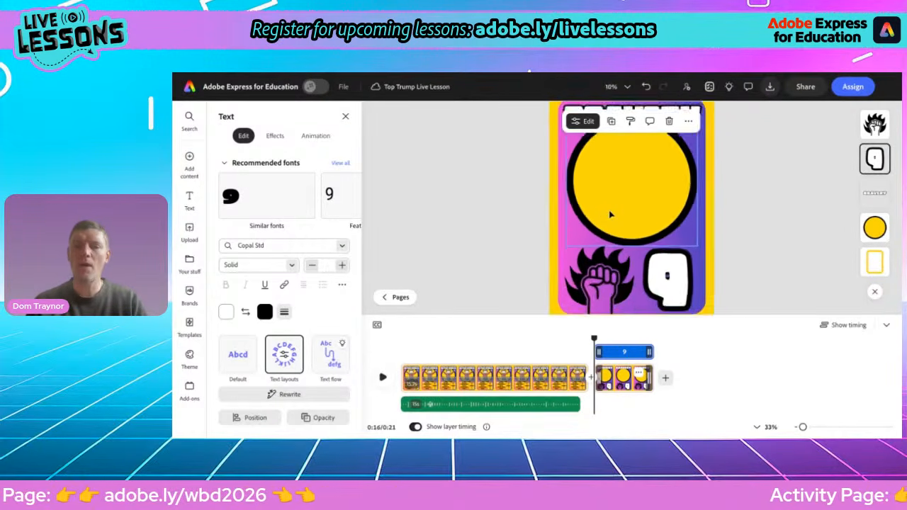
scroll(611, 214, "down", 3)
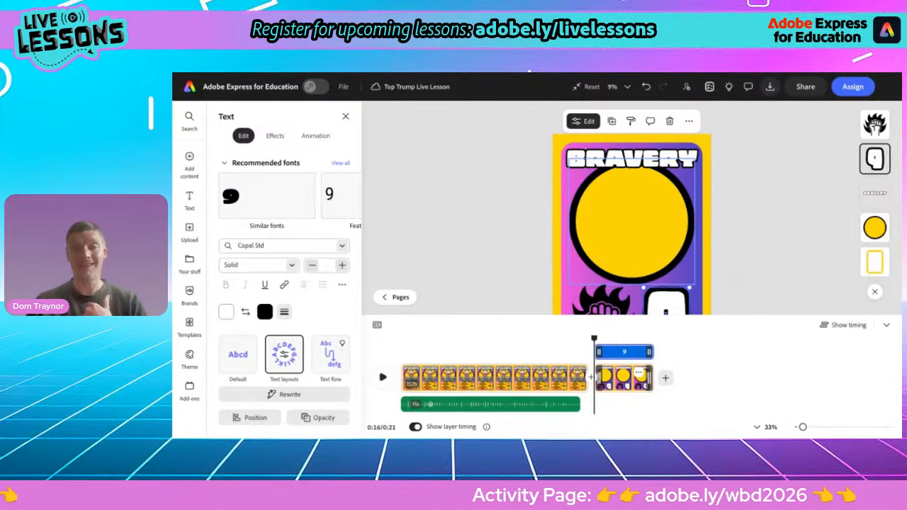
Step: Record a webcam video explaining the Bravery score and save the recording onto the Bravery card
left_click(513, 224)
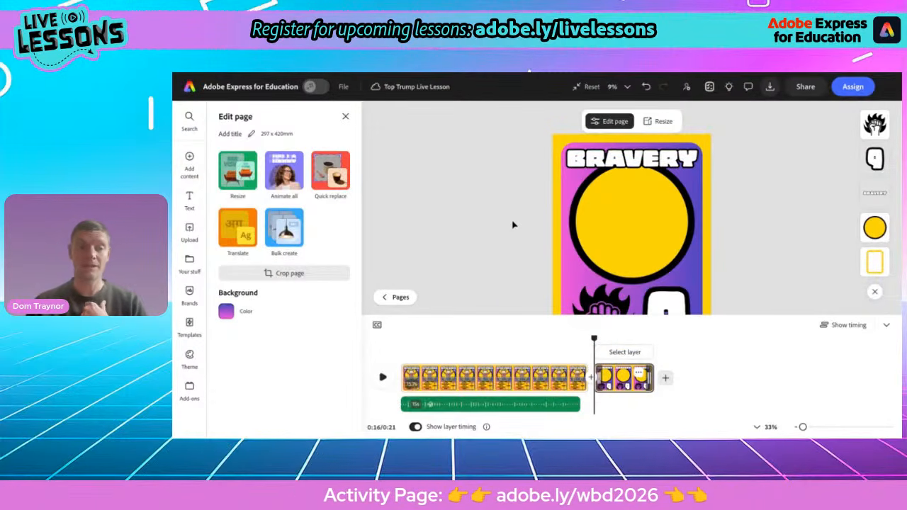
left_click(183, 163)
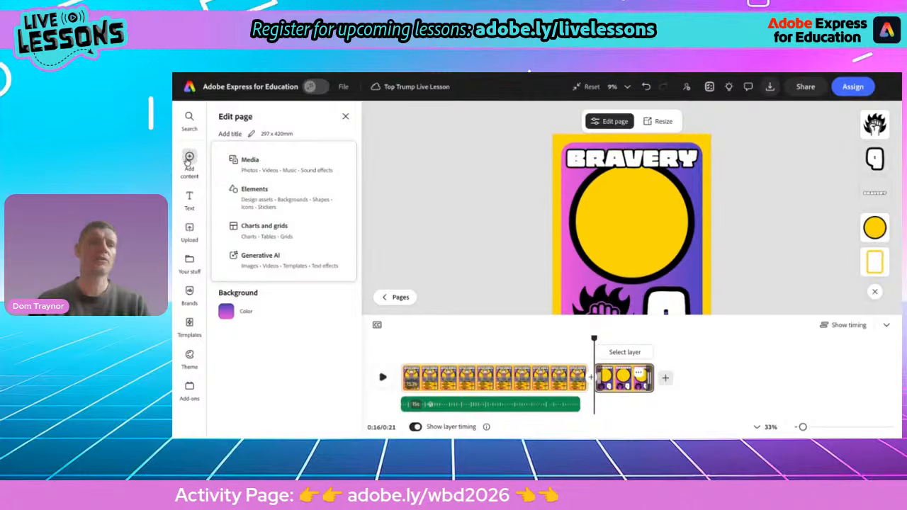
left_click(265, 170)
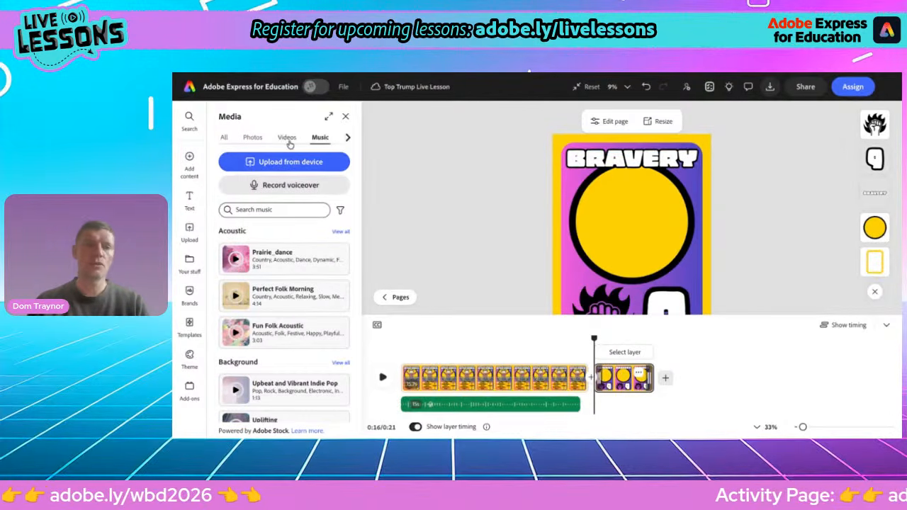
left_click(287, 138)
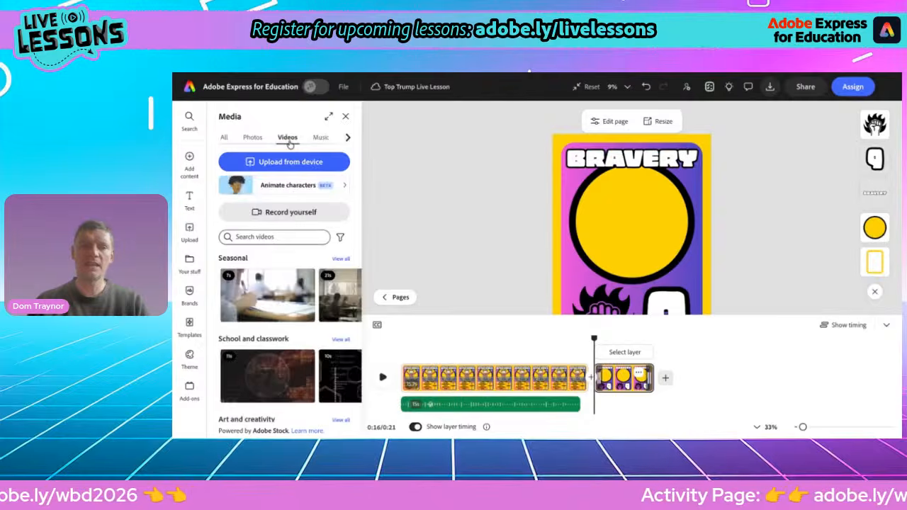
left_click(281, 213)
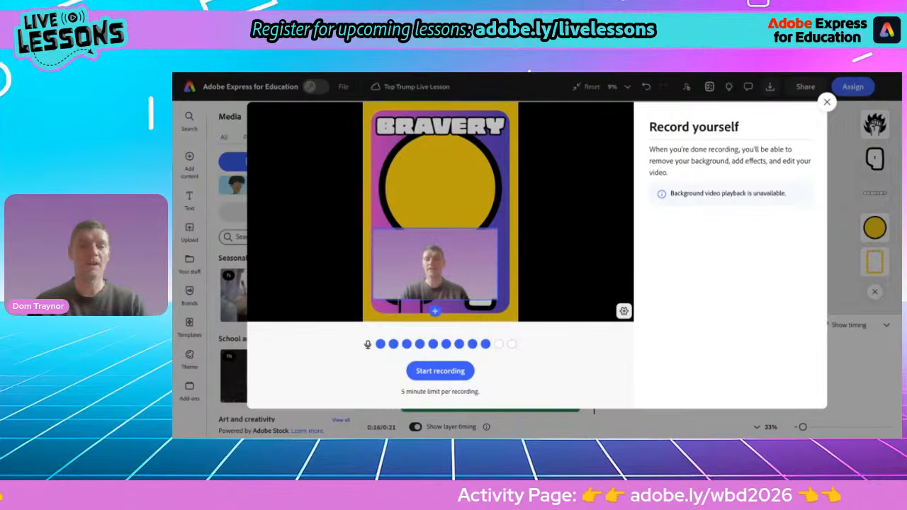
left_click(436, 374)
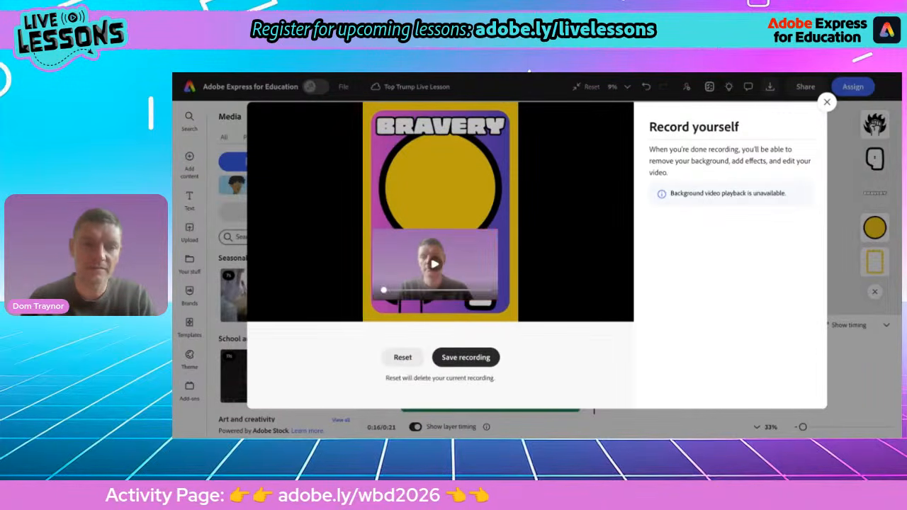
left_click(440, 373)
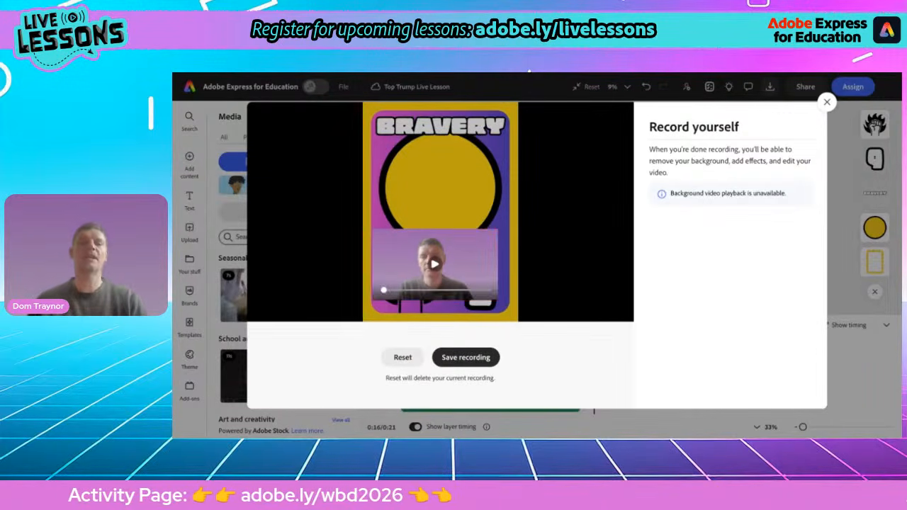
left_click(471, 357)
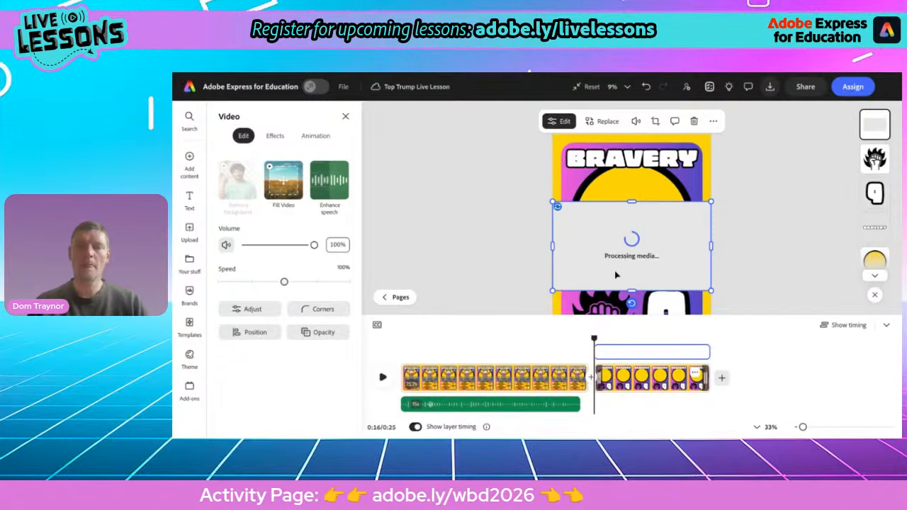
Step: Move the webcam video up over the yellow circle and crop it to a circle shape
left_click_drag(627, 277, 624, 245)
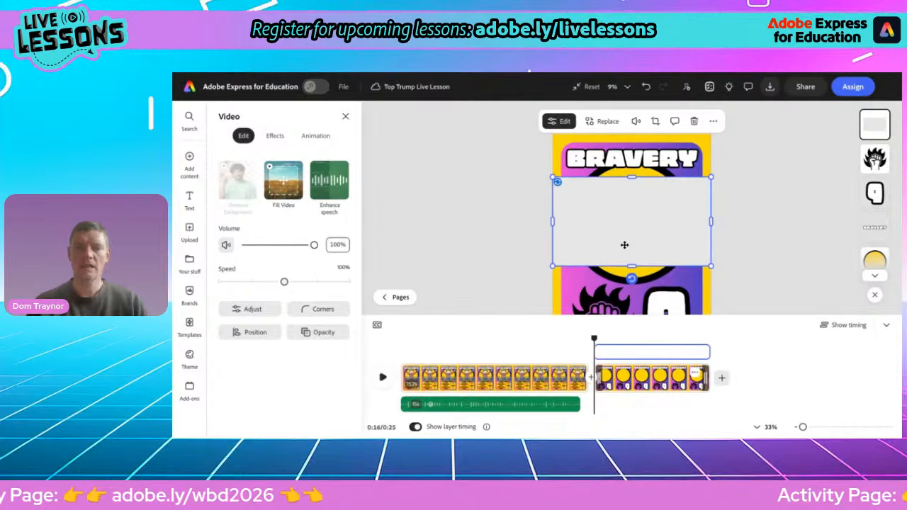
left_click(655, 121)
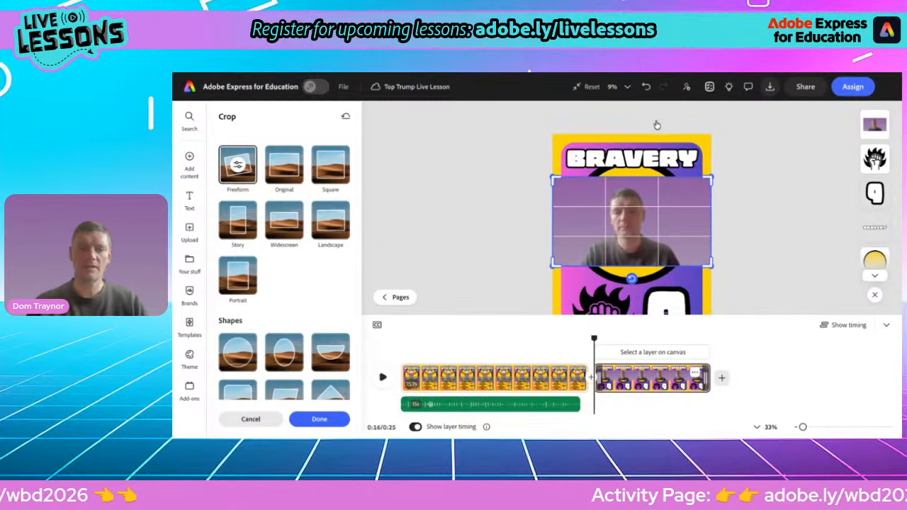
left_click(236, 352)
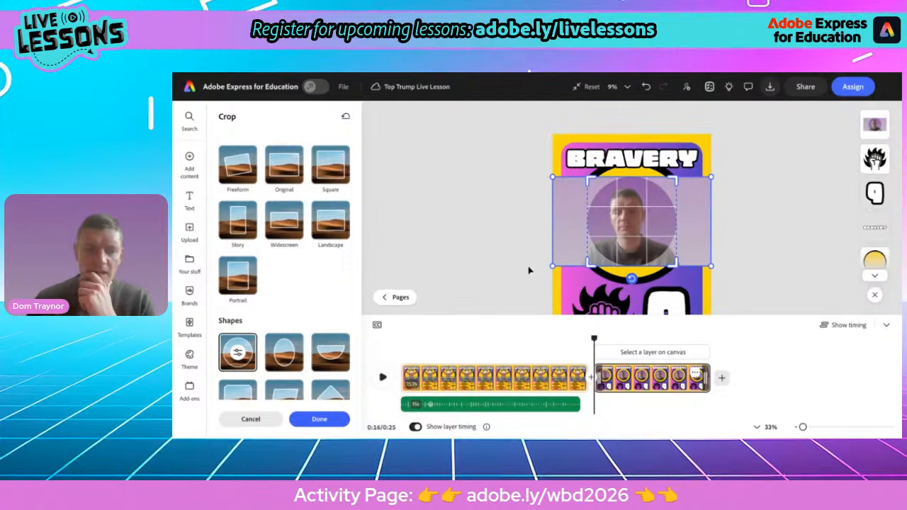
left_click(319, 418)
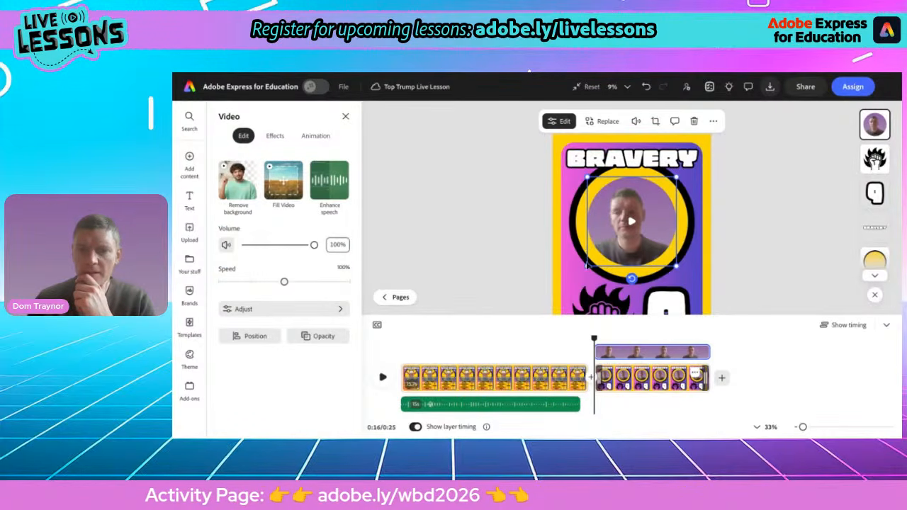
Step: Enlarge the circular video to nearly fill the yellow circle and centre it, leaving an even yellow ring around it
left_click_drag(587, 266, 579, 274)
left_click_drag(676, 177, 684, 167)
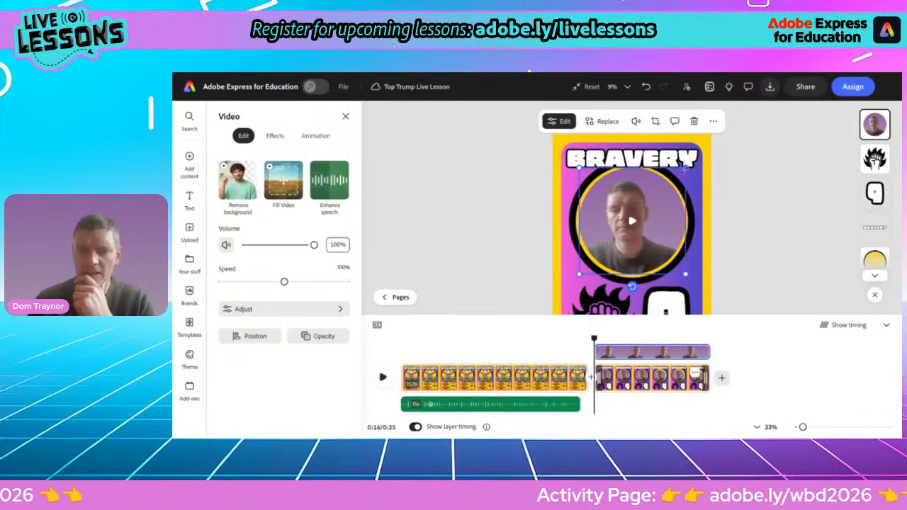
left_click(252, 337)
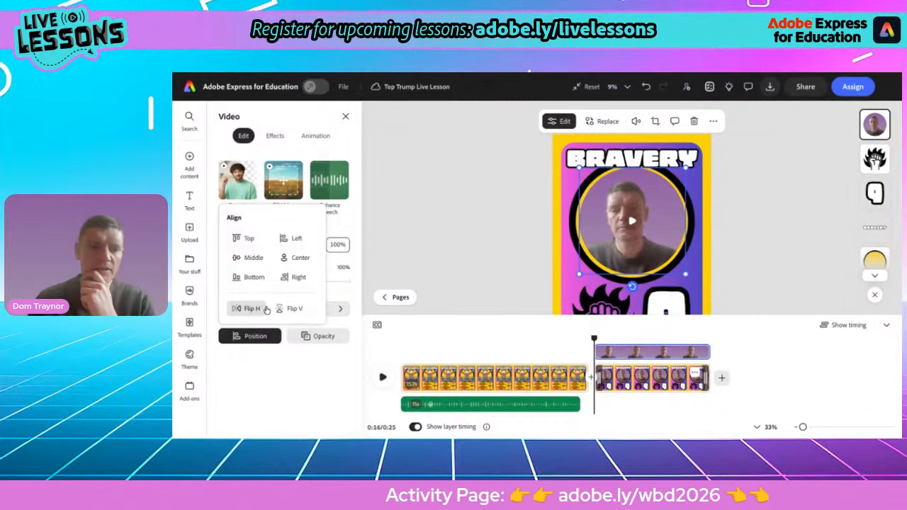
left_click(285, 260)
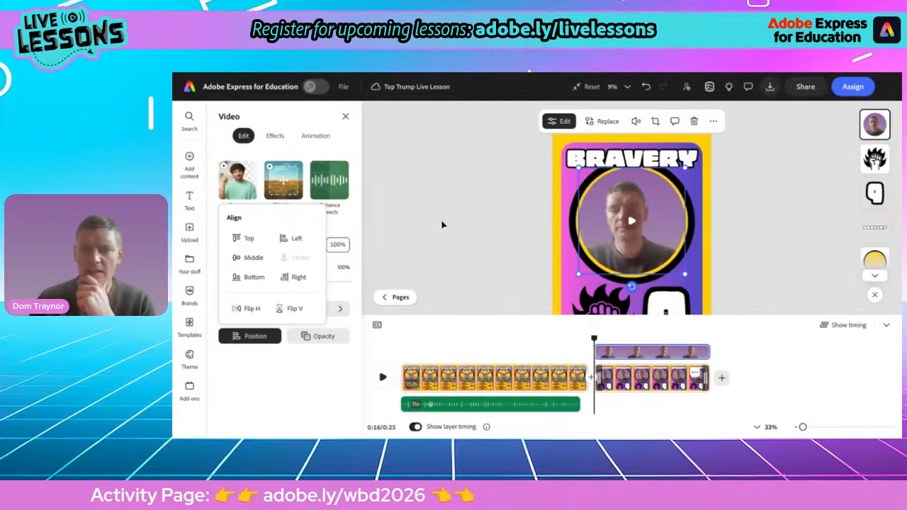
left_click(467, 232)
left_click(630, 220)
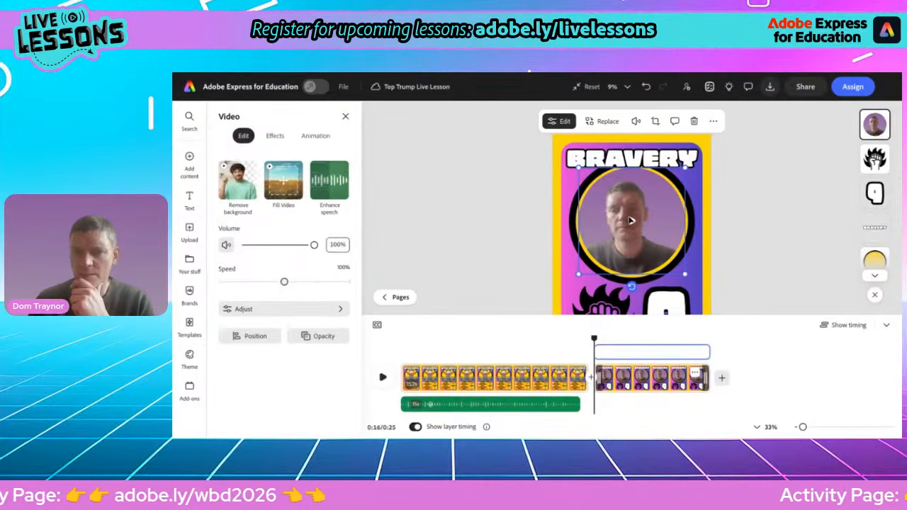
left_click_drag(630, 220, 628, 218)
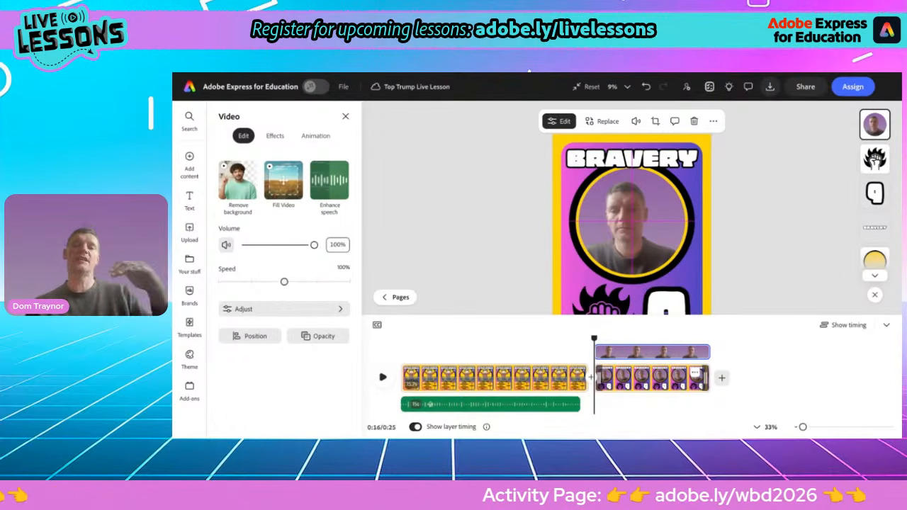
Step: Play back the Bravery scene with the whole card in view to check the recorded video
left_click(489, 240)
scroll(532, 238, "down", 3)
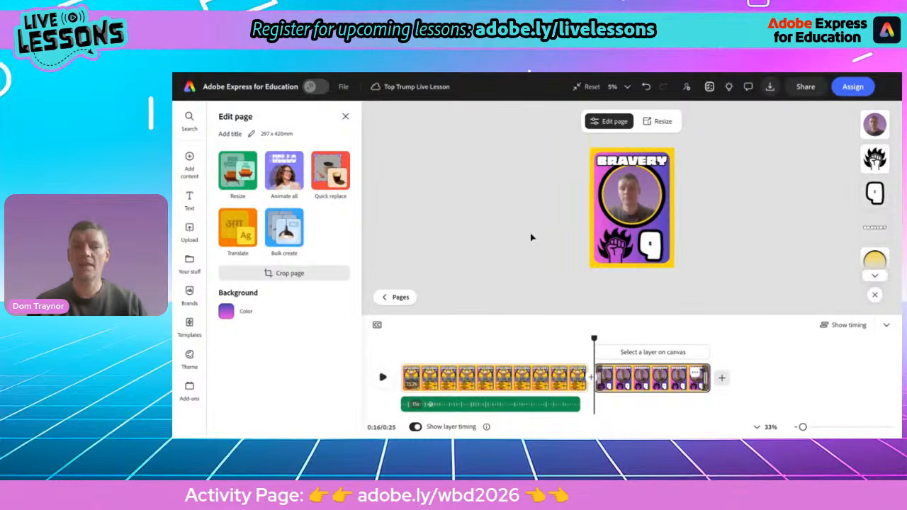
left_click(382, 379)
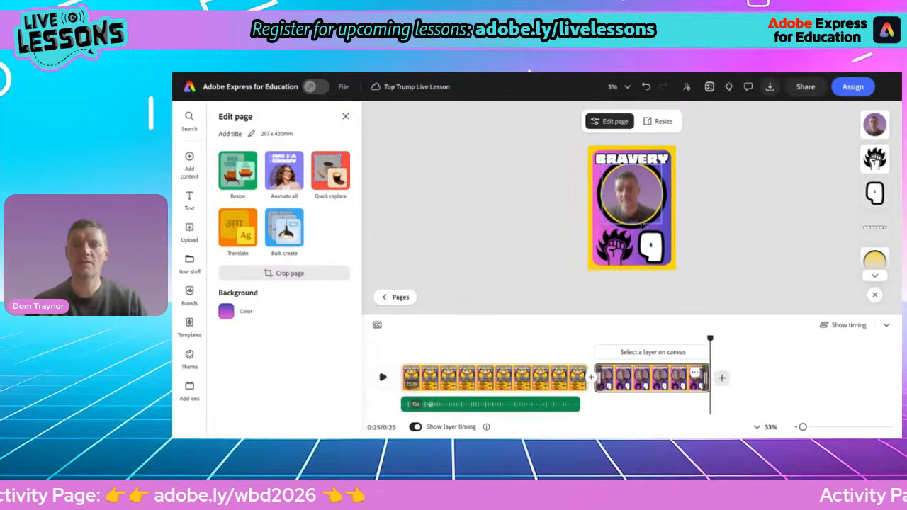
Step: Apply Enhance speech to the circular webcam video on the Bravery card
scroll(642, 226, "up", 3)
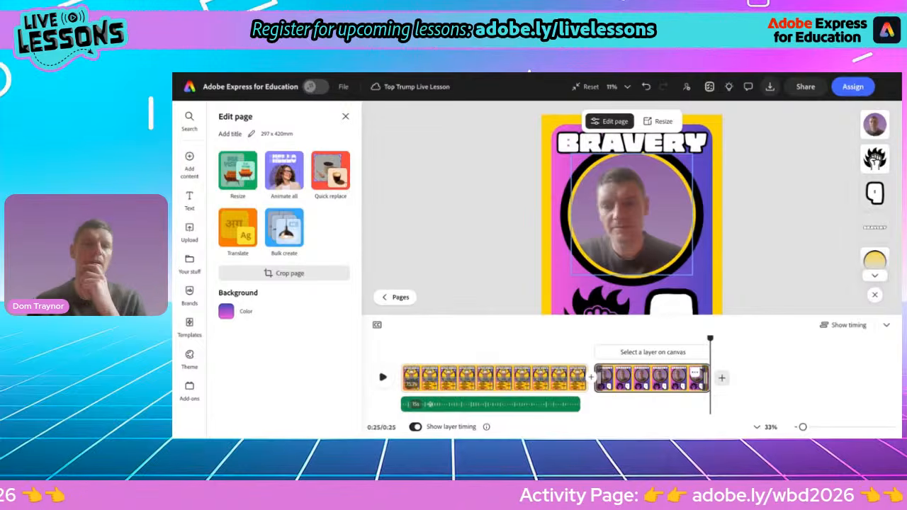
left_click(638, 221)
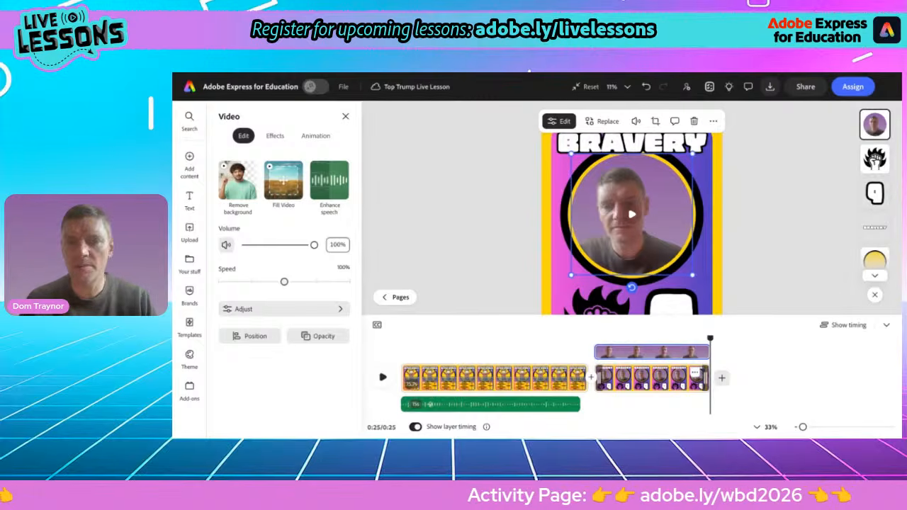
left_click(328, 182)
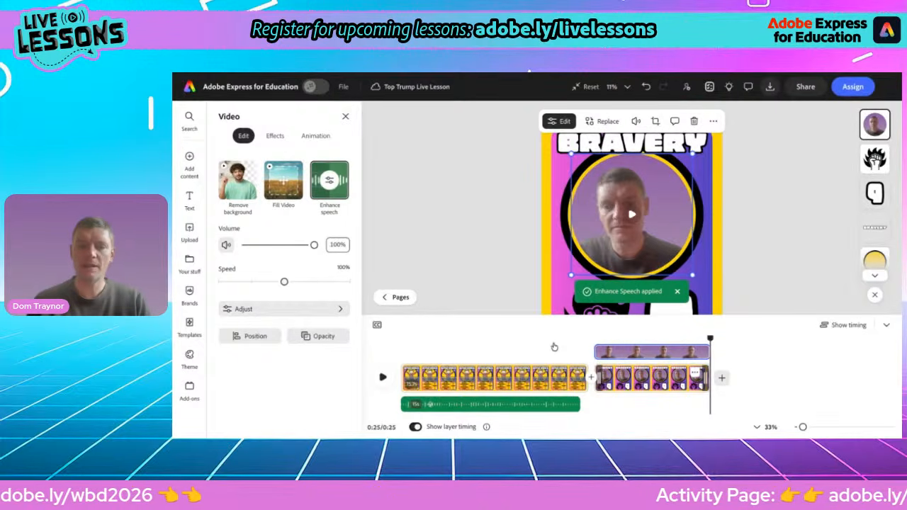
Step: Check the scores on the main card's scene, and duplicate the Bravery scene in the timeline
left_click(509, 378)
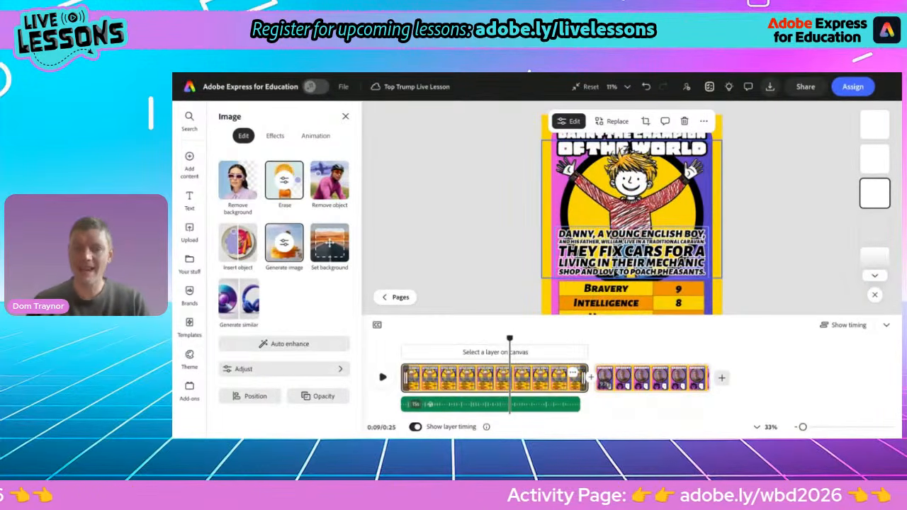
scroll(615, 273, "down", 3)
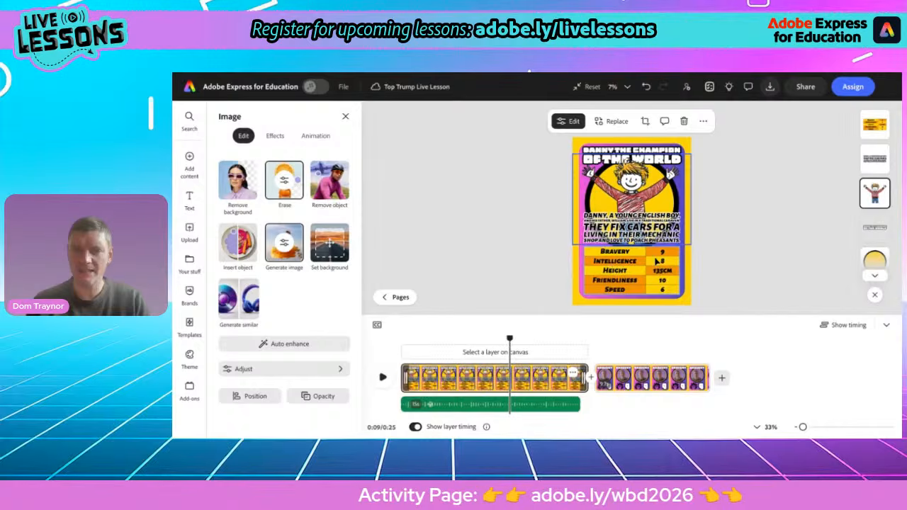
left_click(667, 377)
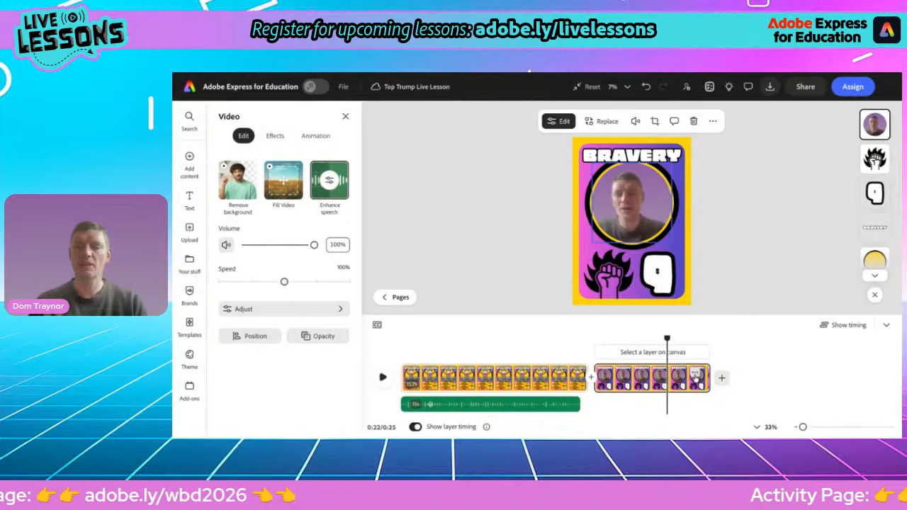
left_click(695, 374)
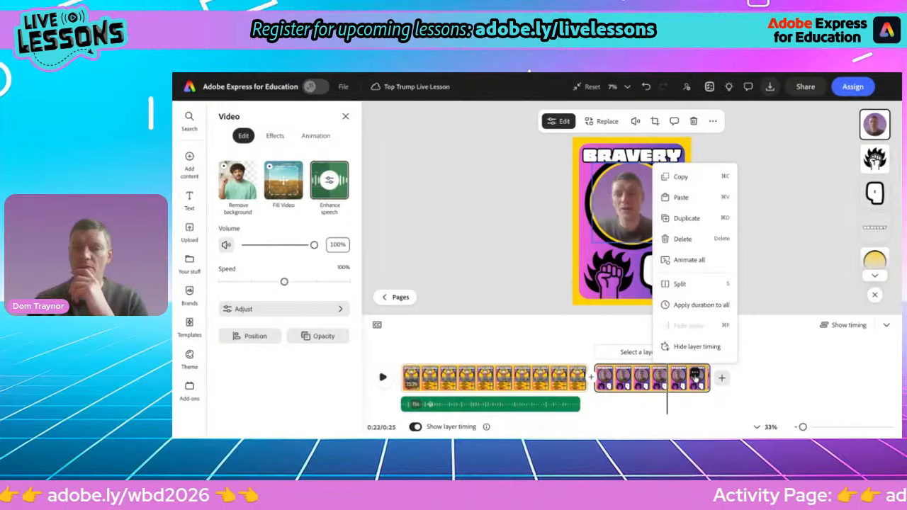
left_click(686, 218)
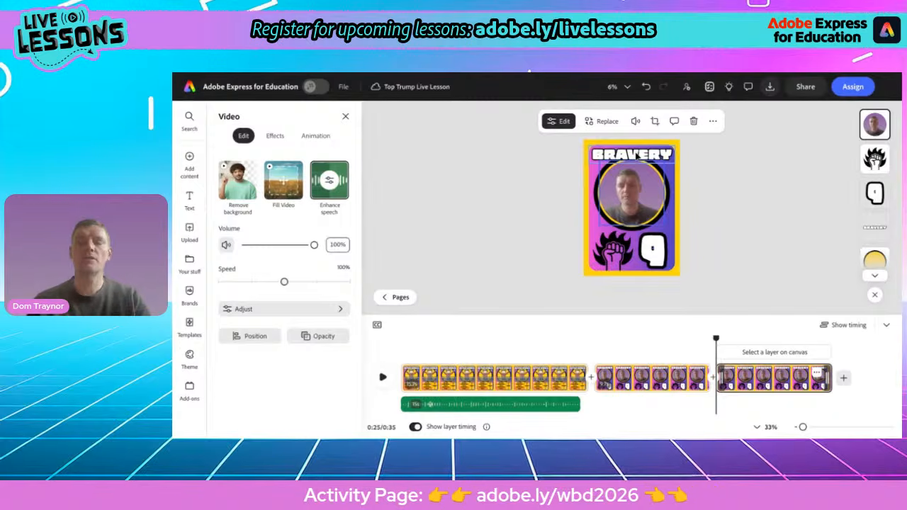
Step: Change the duplicated scene's title to "INTELLIGENCE", keeping the Dynamic text layout
left_click(631, 154)
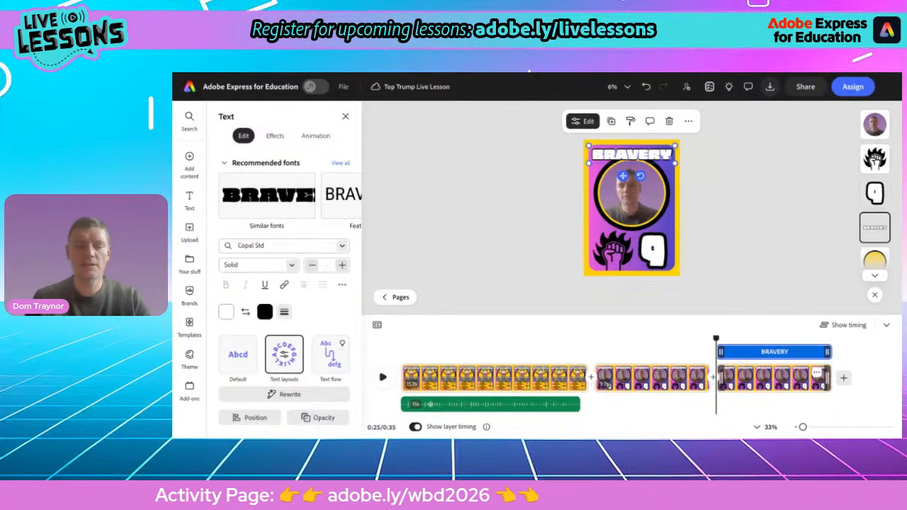
type("INTELLIGE")
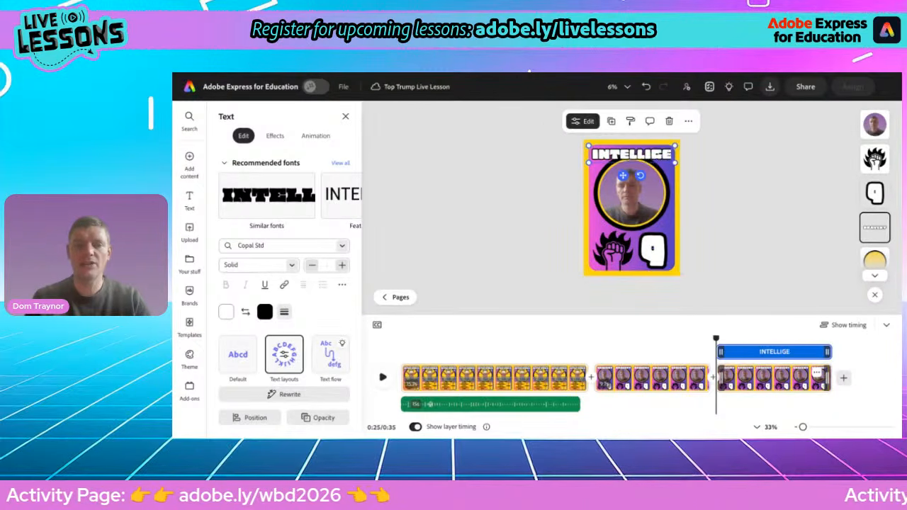
type("NCE")
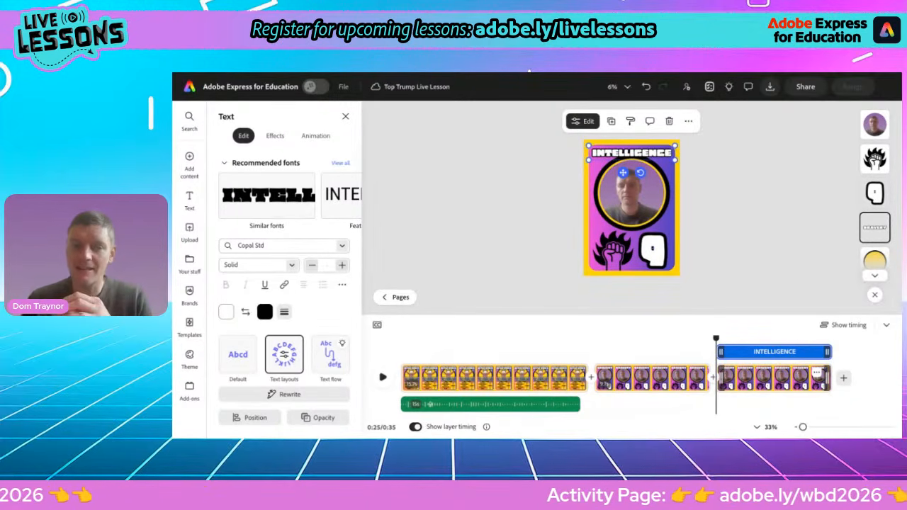
left_click(286, 356)
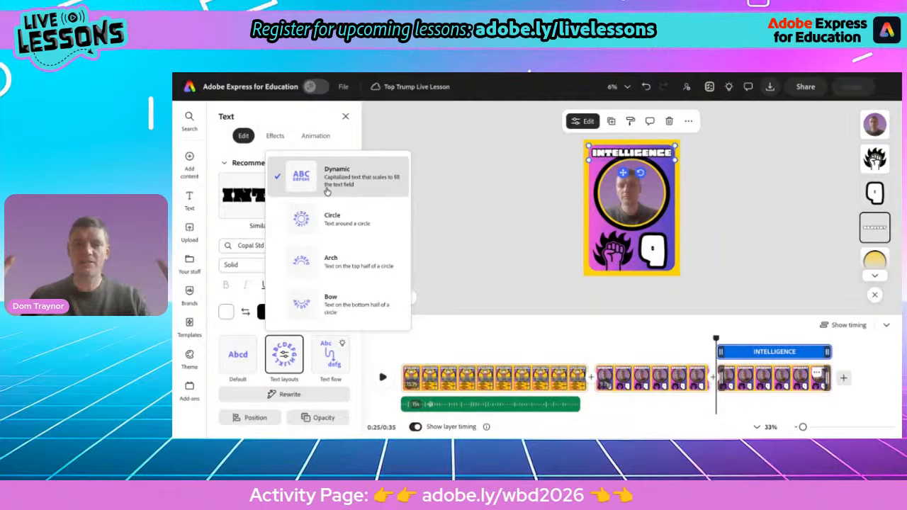
left_click(492, 254)
Step: Change the Intelligence card's score to "8" and delete its flaming fist icon
left_click(653, 250)
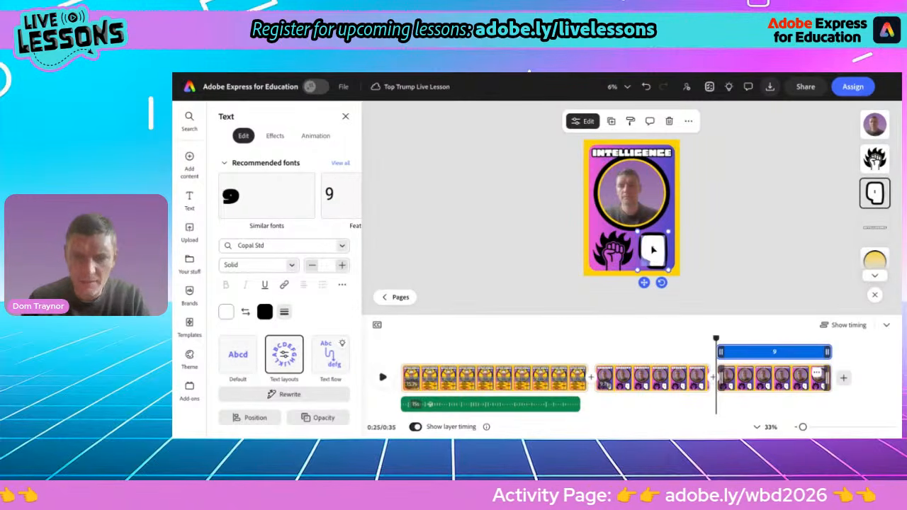
type("8")
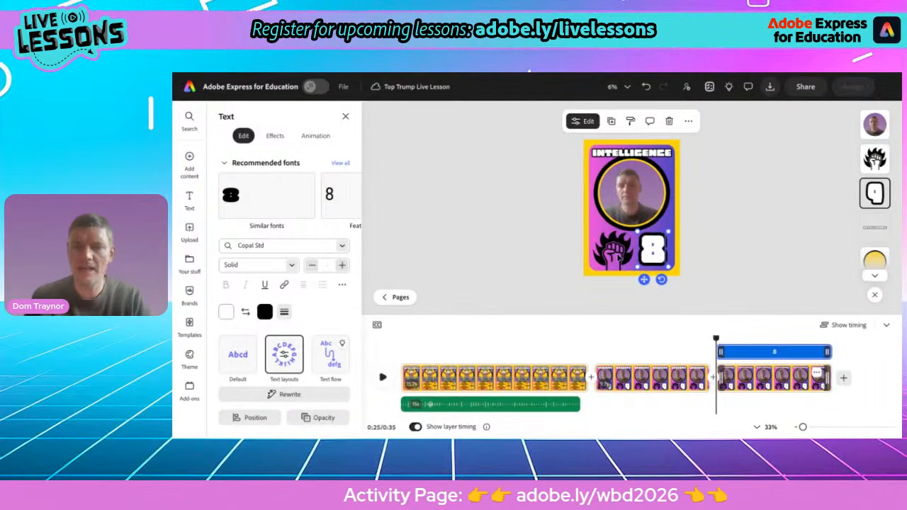
left_click(613, 260)
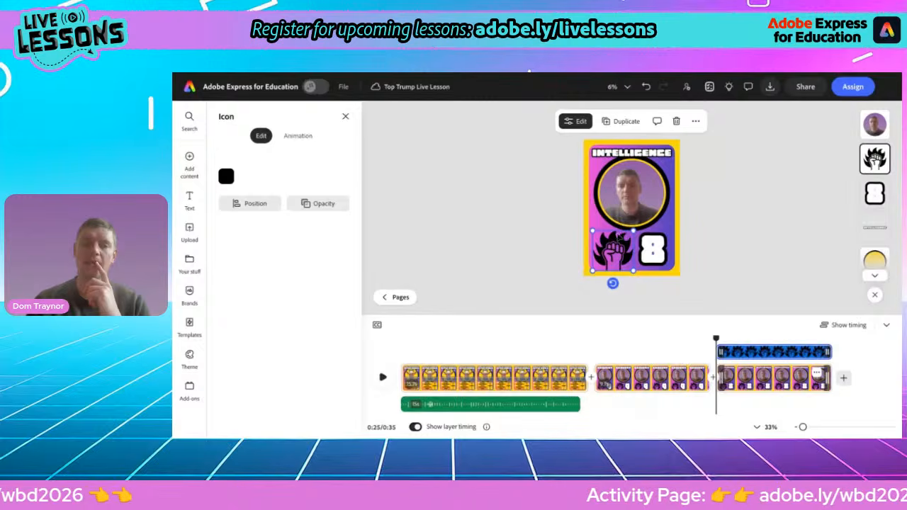
left_click(676, 121)
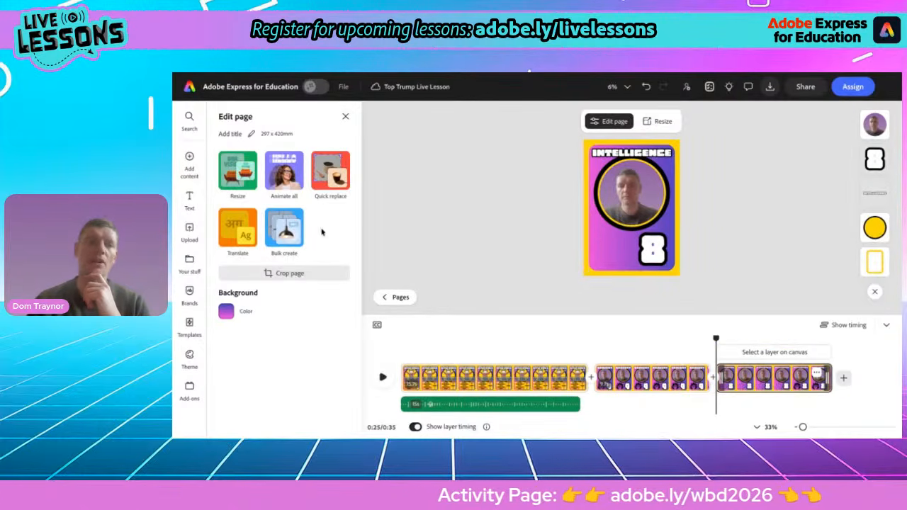
Step: Search the icon library for "intelligence"
mouse_move(190, 163)
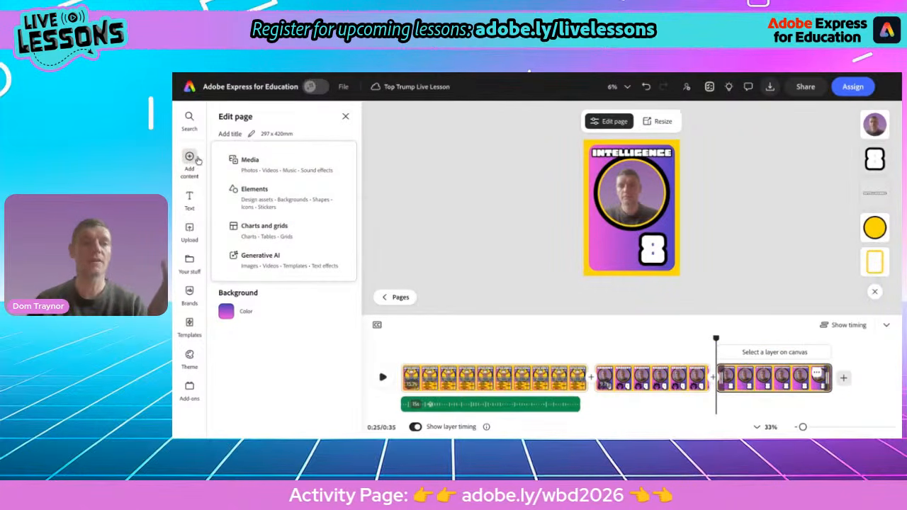
left_click(250, 191)
left_click(257, 160)
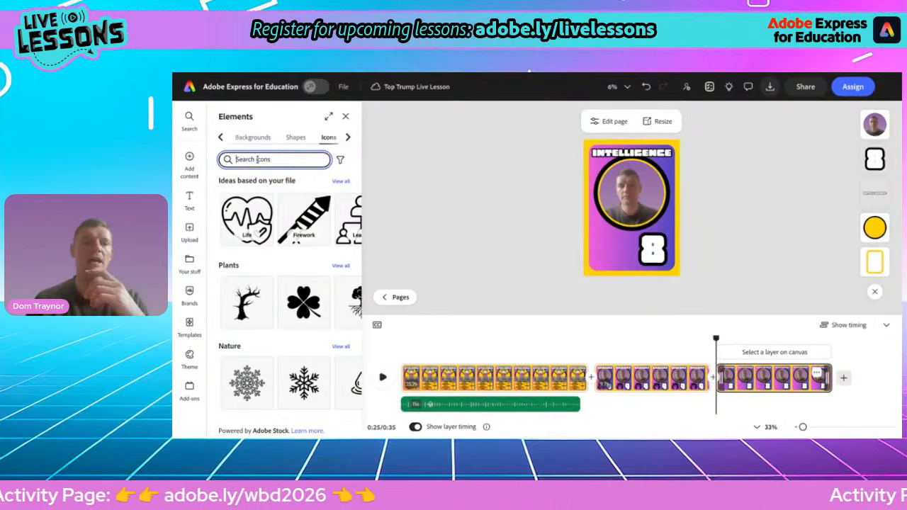
type("intelligen")
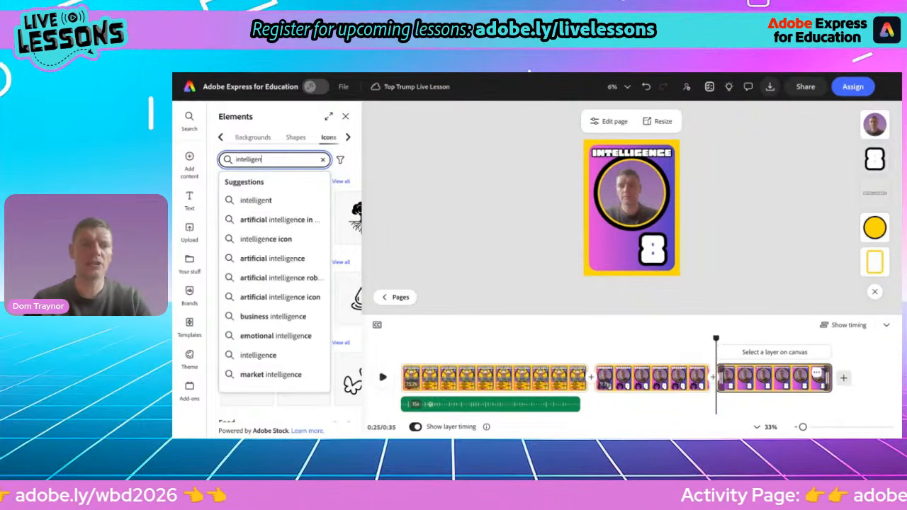
type("ce")
key("Return")
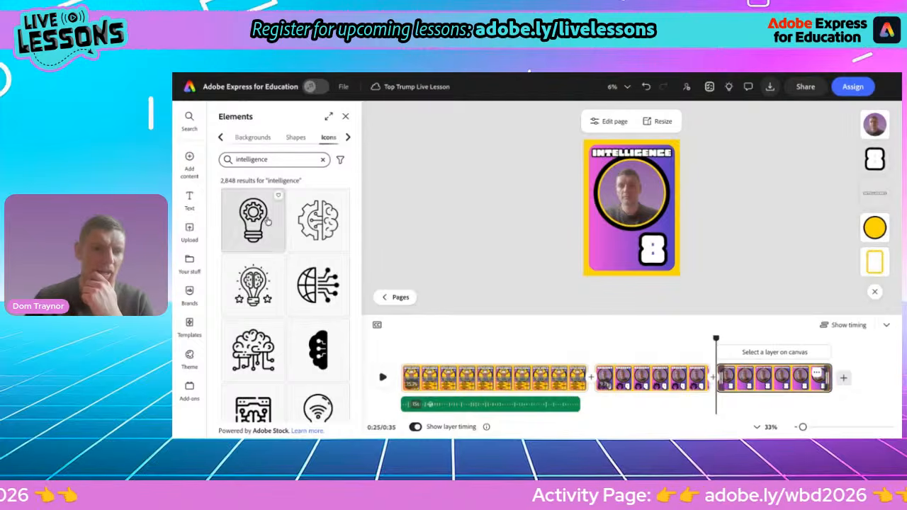
Step: Add the light bulb icon with a brain and stars, and place it beside the 8 on the Intelligence card
scroll(293, 300, "down", 1)
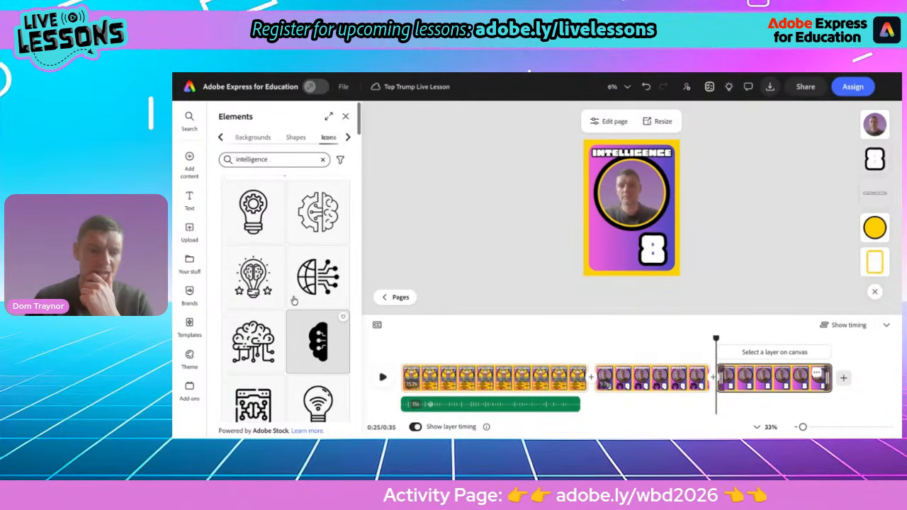
scroll(294, 300, "up", 1)
scroll(293, 300, "down", 3)
scroll(294, 300, "up", 3)
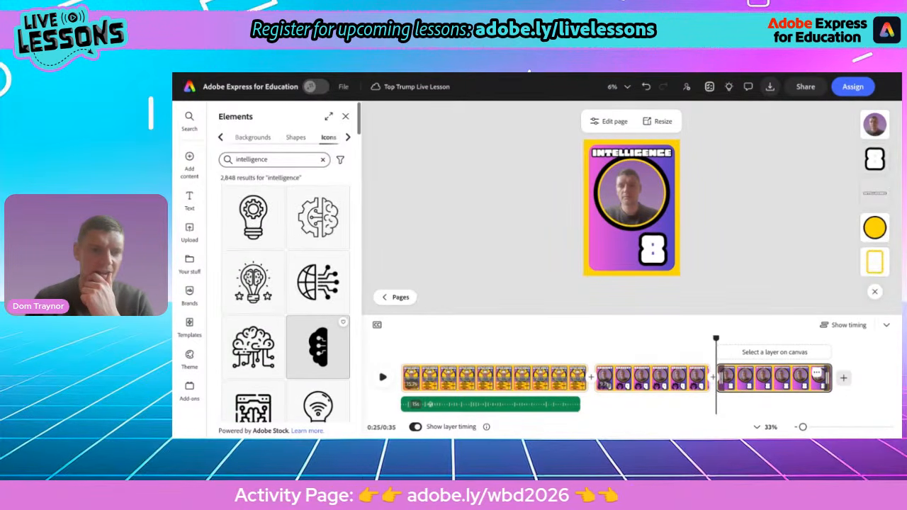
left_click(253, 283)
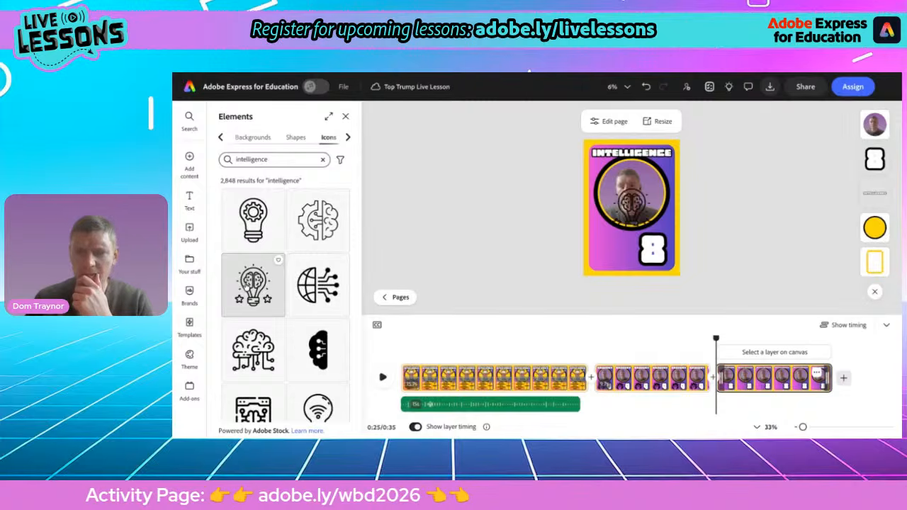
left_click_drag(631, 205, 616, 245)
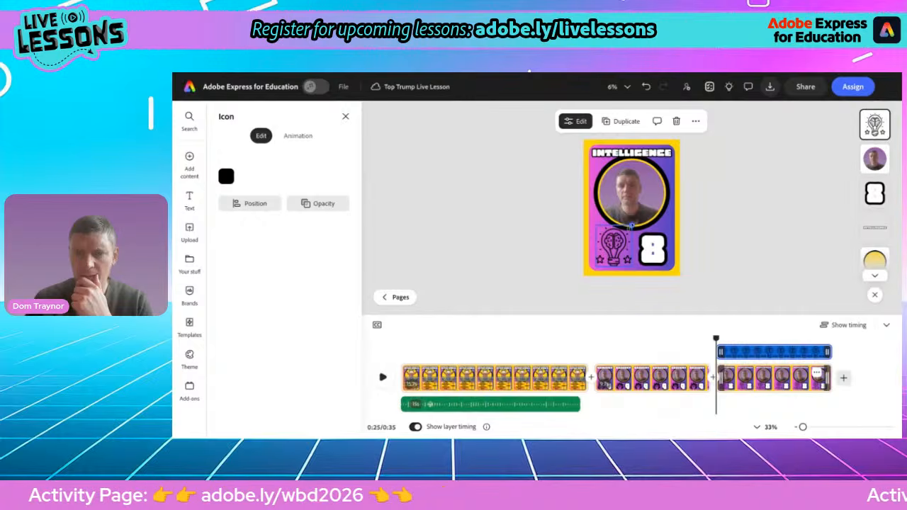
left_click(558, 236)
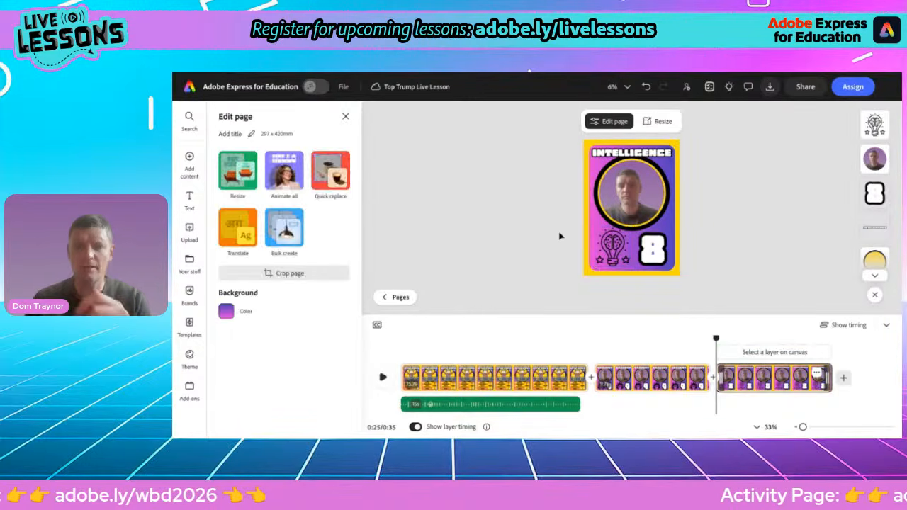
Step: Delete the old circular webcam video from the Intelligence card
scroll(580, 242, "up", 2)
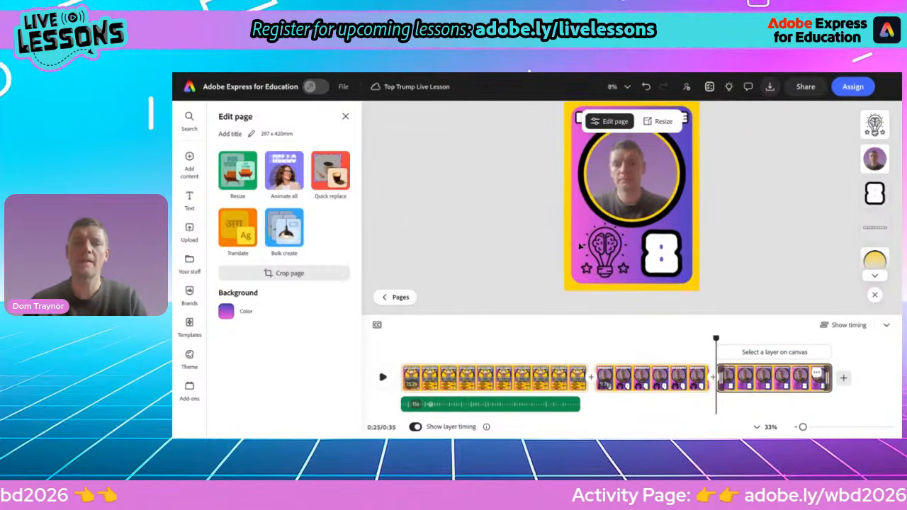
left_click(621, 219)
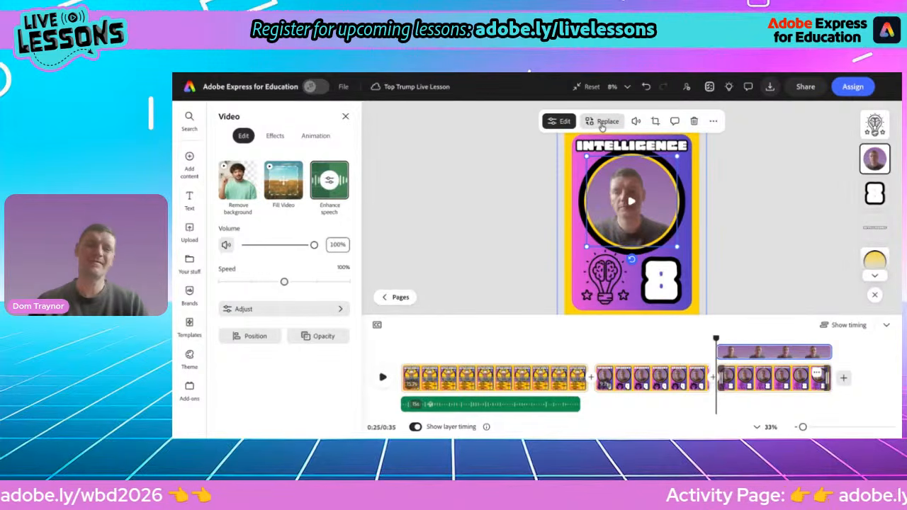
left_click(694, 124)
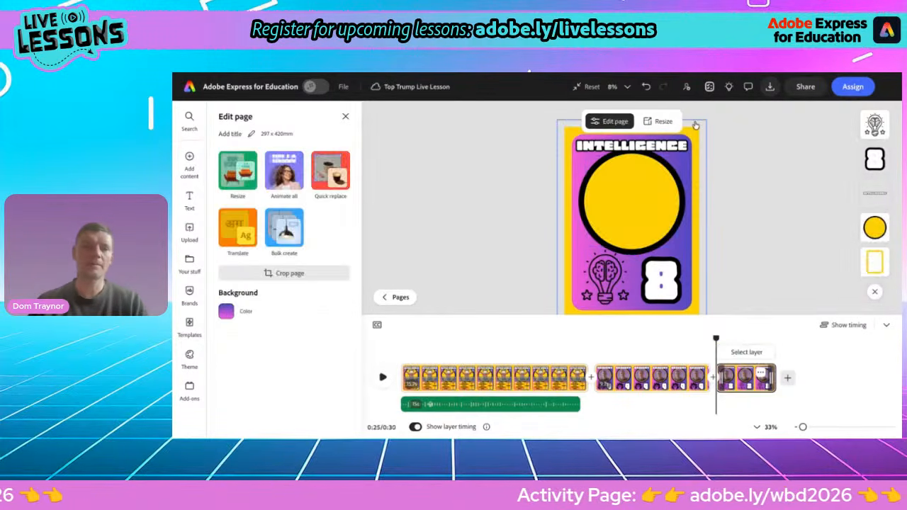
Step: Record a new webcam video of yourself for the Intelligence card and save the recording
mouse_move(182, 157)
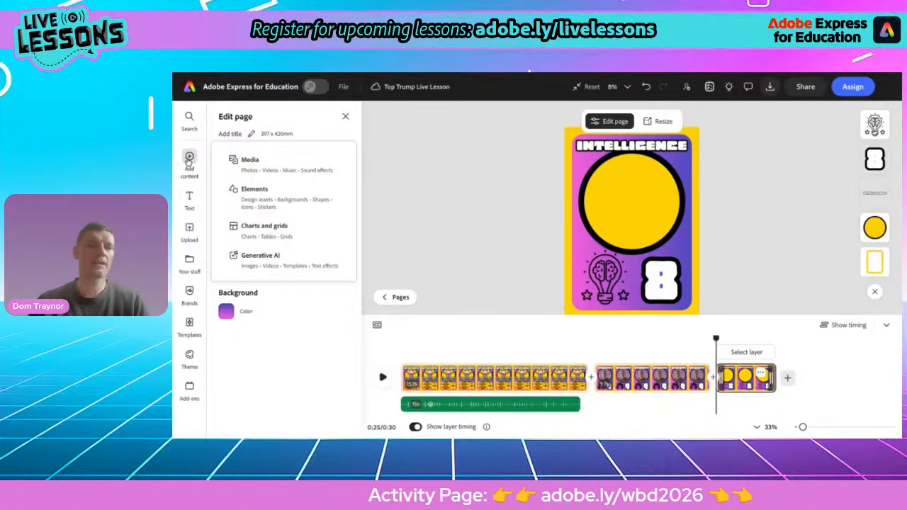
left_click(244, 166)
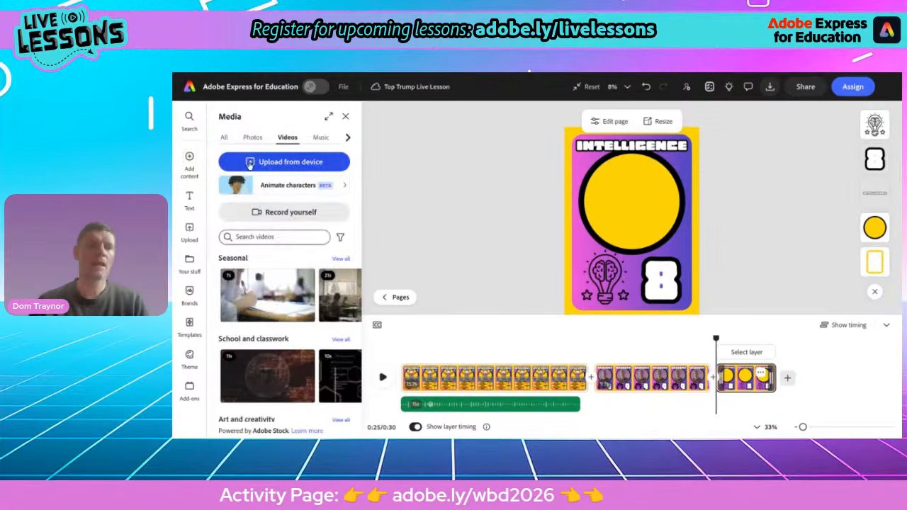
left_click(274, 213)
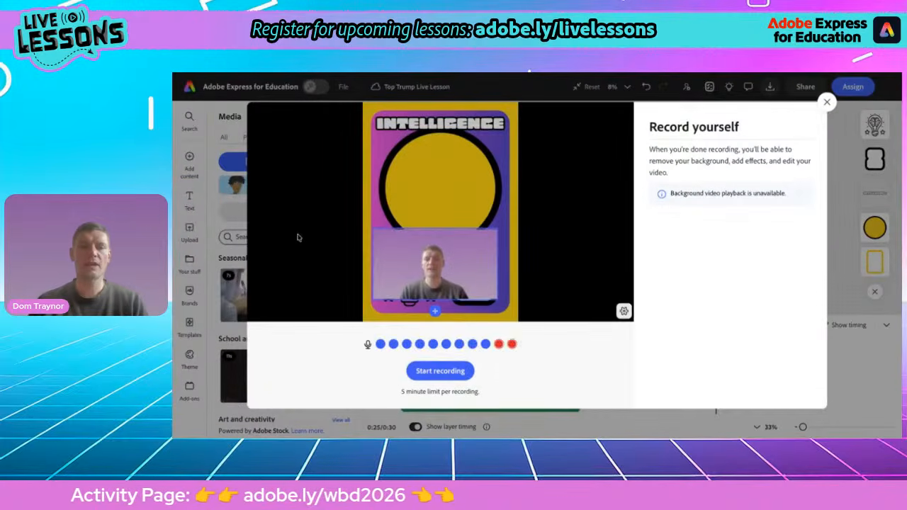
left_click(435, 373)
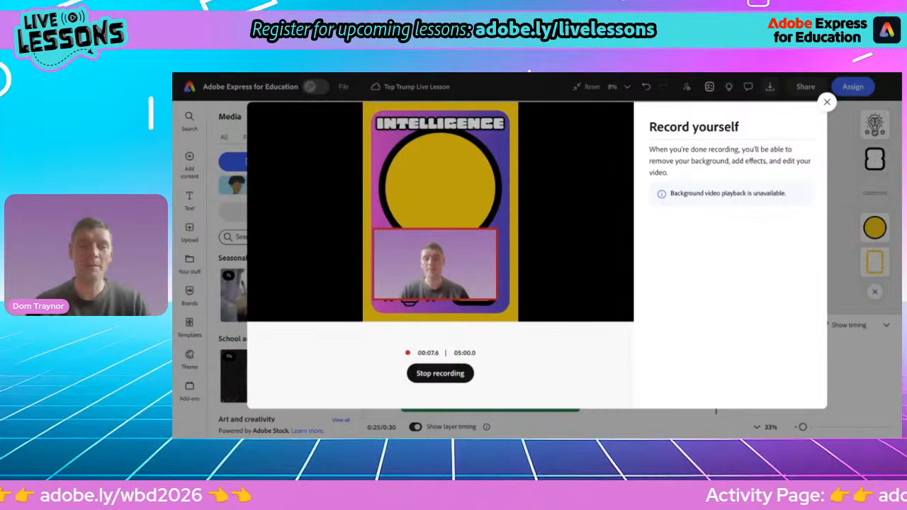
left_click(440, 374)
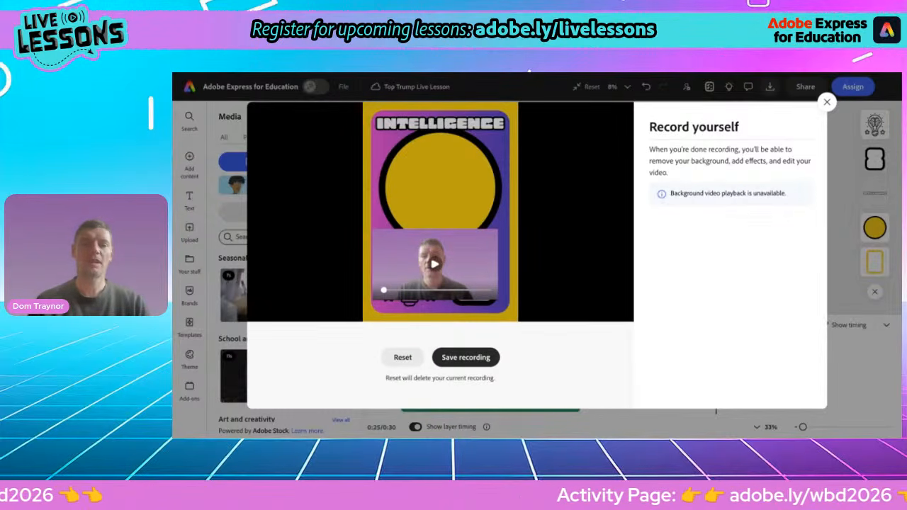
left_click(446, 358)
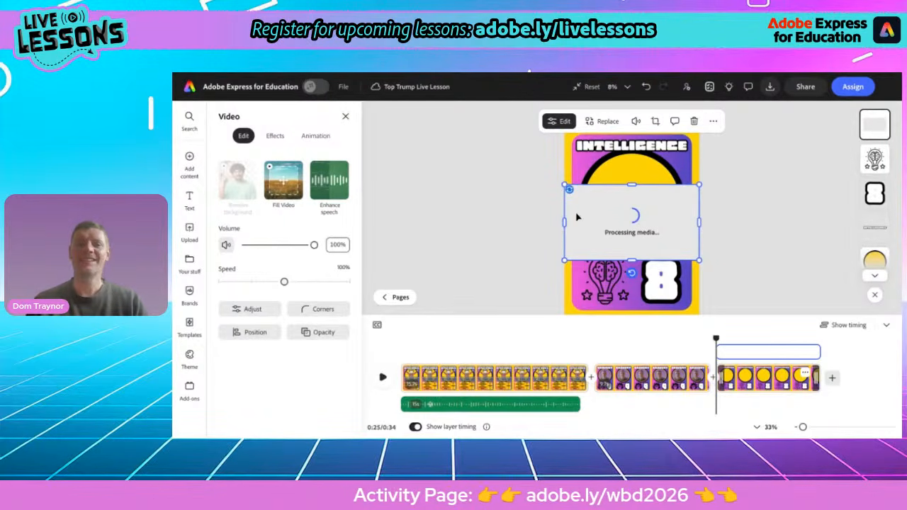
Step: Fit the new recording as a circular crop inside the card's yellow circle, and apply Enhance speech
left_click(656, 121)
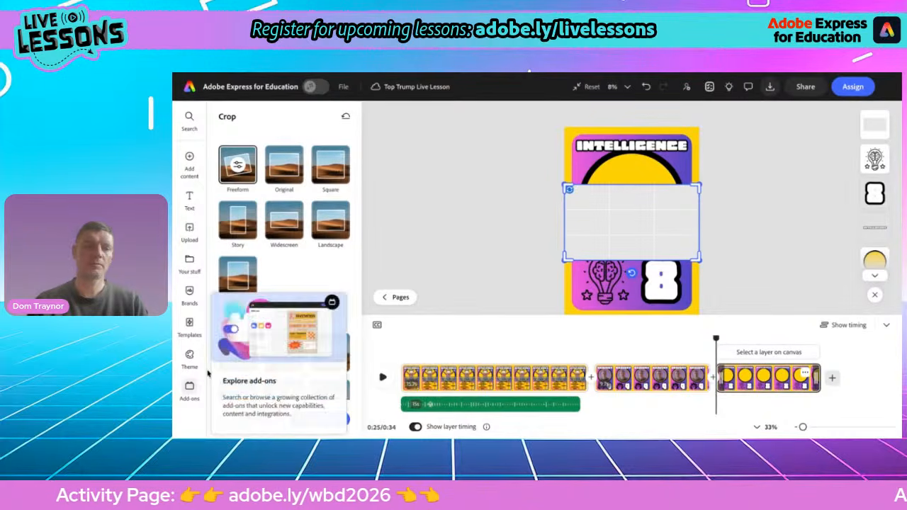
left_click(237, 357)
left_click(316, 419)
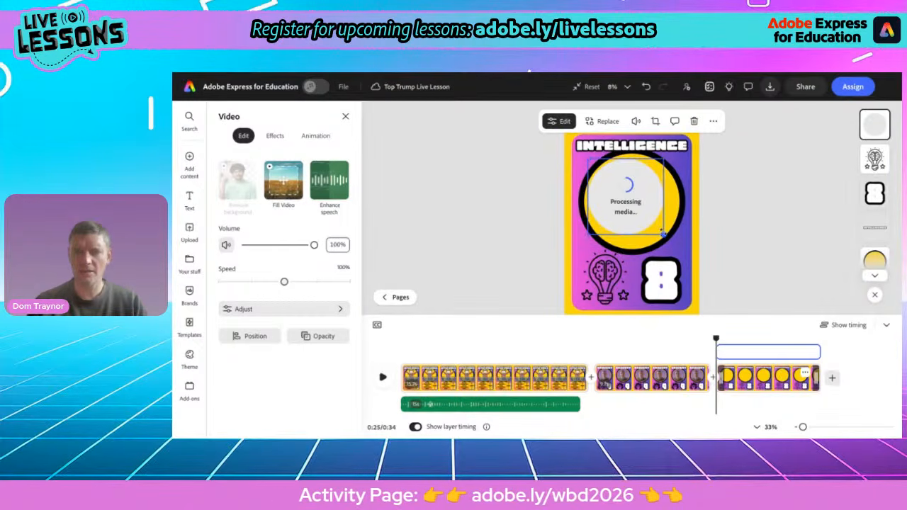
mouse_move(663, 235)
left_mouse_down()
mouse_move(676, 248)
mouse_move(651, 227)
left_mouse_up()
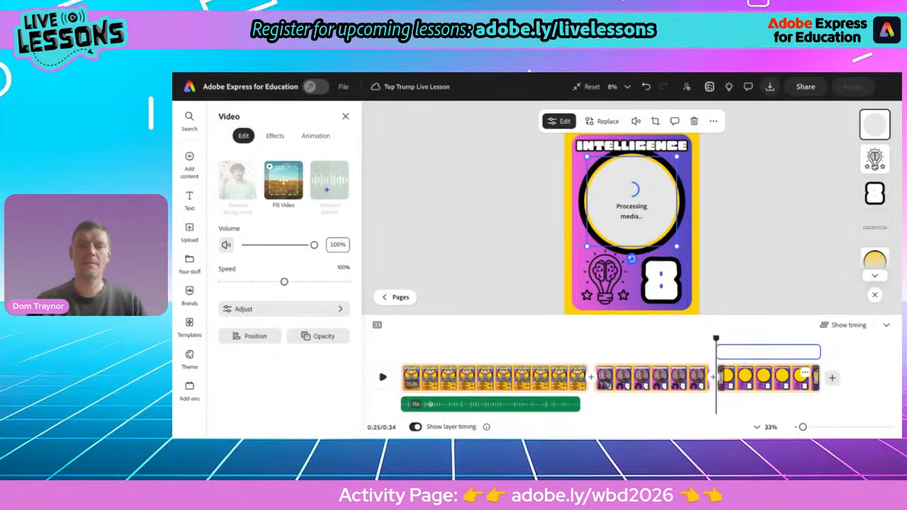
Step: Duplicate the Bravery scene in the timeline
left_click(654, 378)
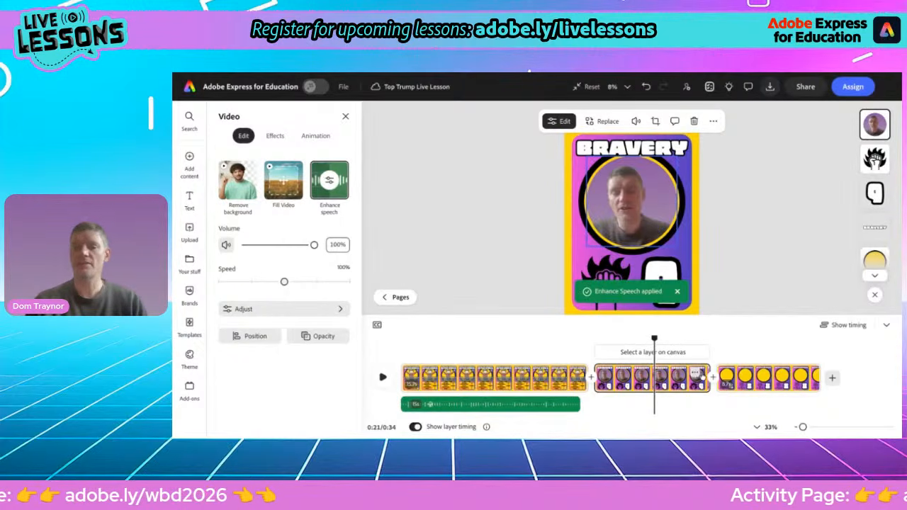
left_click(741, 378)
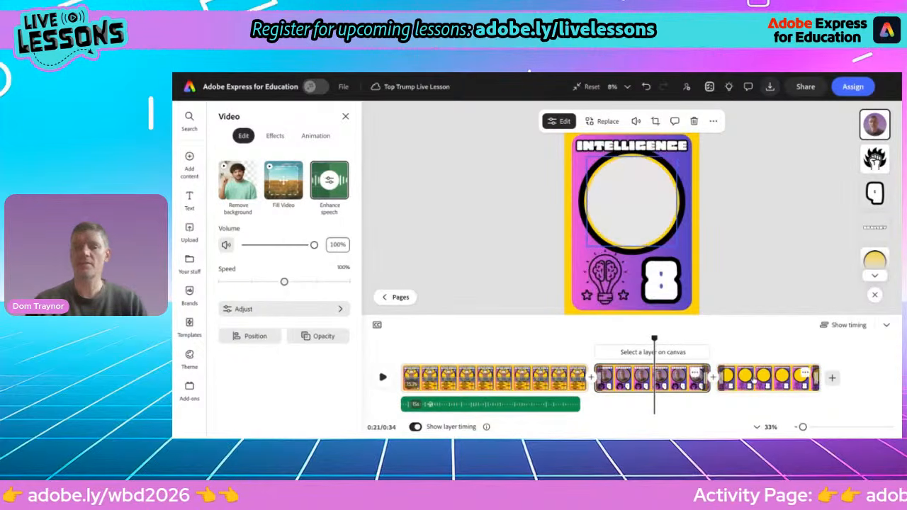
left_click(672, 377)
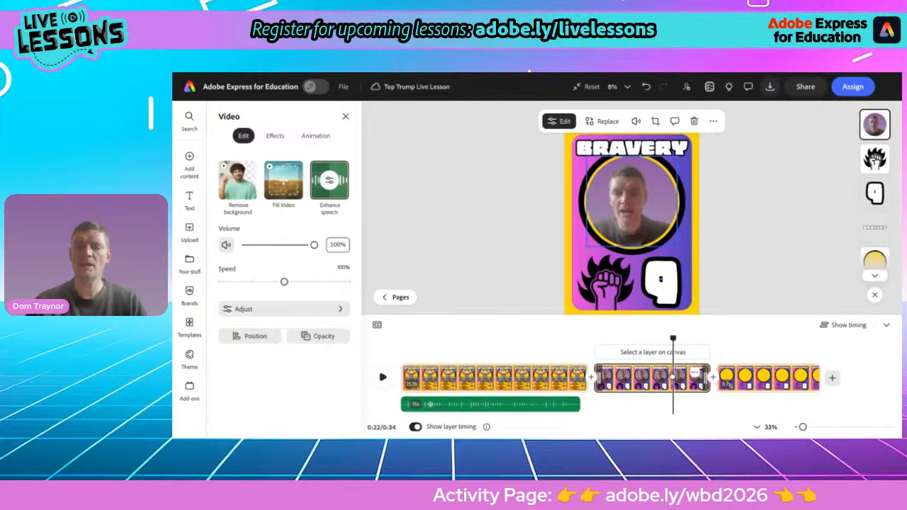
left_click(695, 373)
left_click(681, 199)
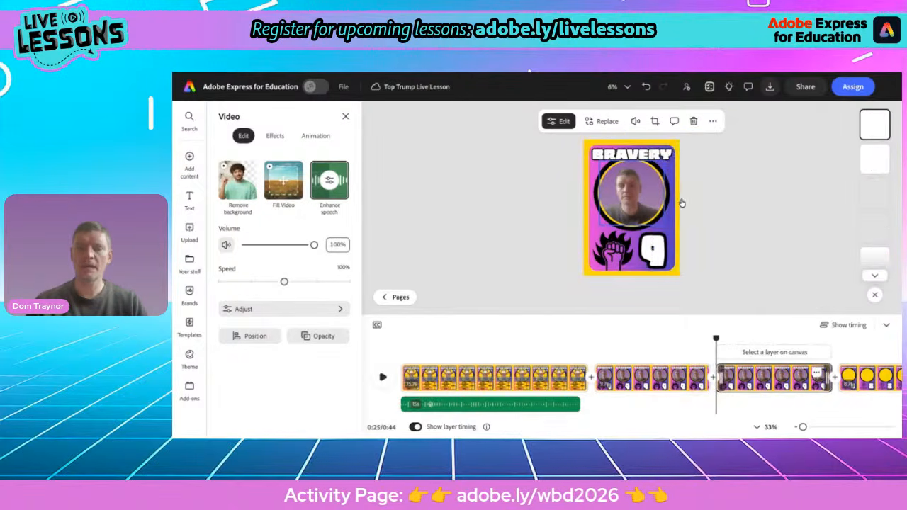
Step: Move the duplicated Bravery scene to the end of the timeline, after the Intelligence scene
scroll(742, 398, "right", 2)
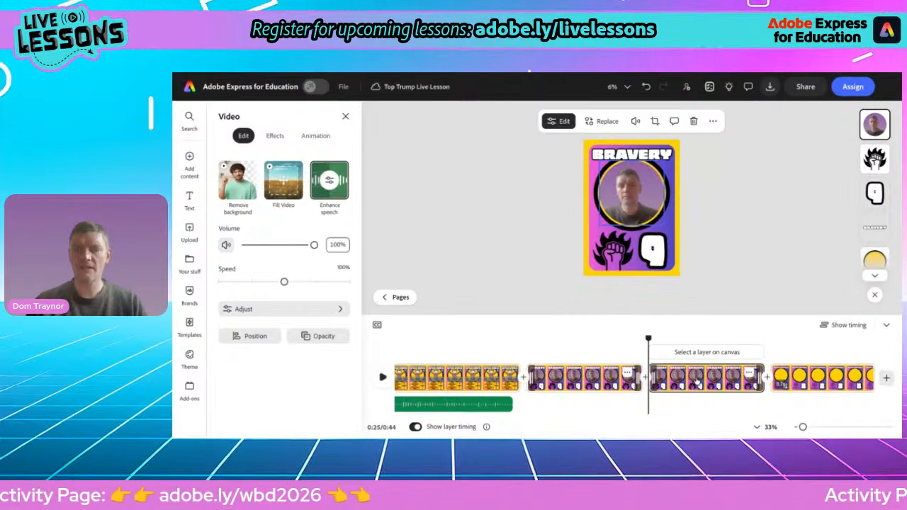
left_click_drag(696, 381, 703, 356)
left_click_drag(731, 347, 787, 396)
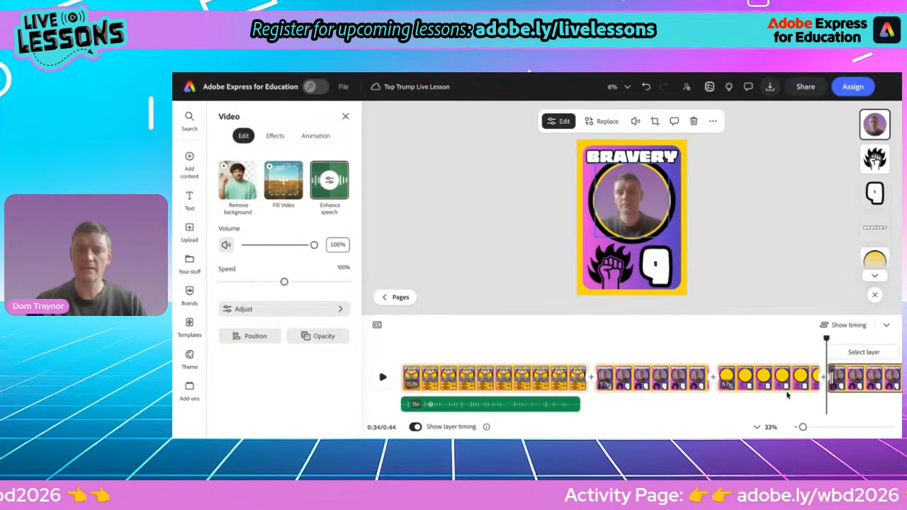
left_click(745, 382)
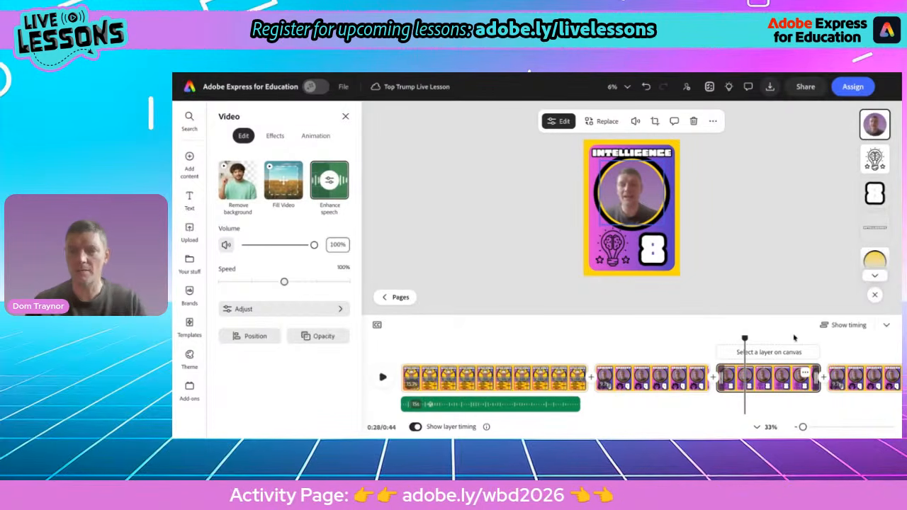
Step: Change the last scene's title to "HEIGHT" and enlarge it to span the card's width
left_click(844, 380)
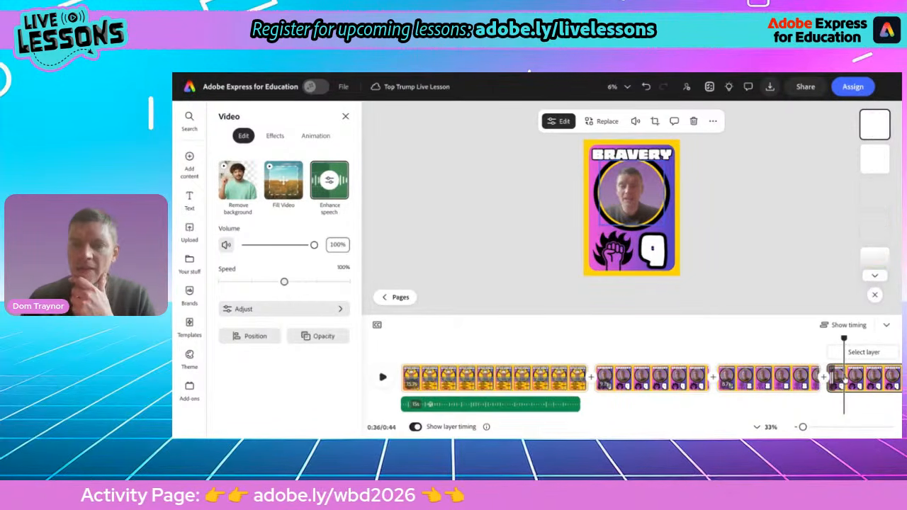
left_click(500, 379)
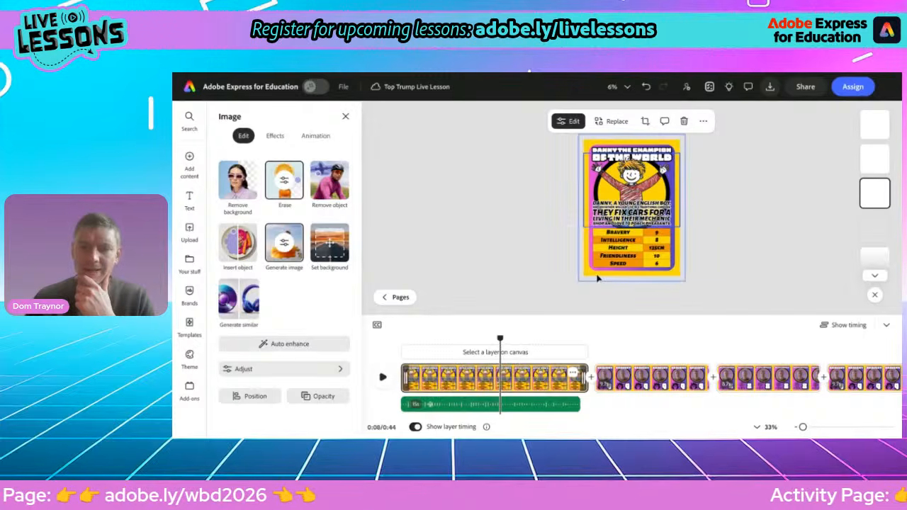
left_click(844, 379)
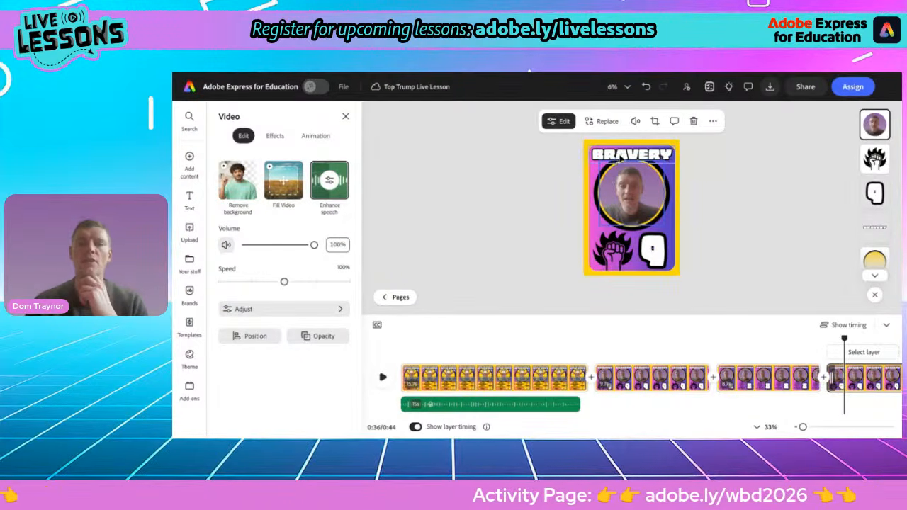
left_click(857, 352)
type("HEI")
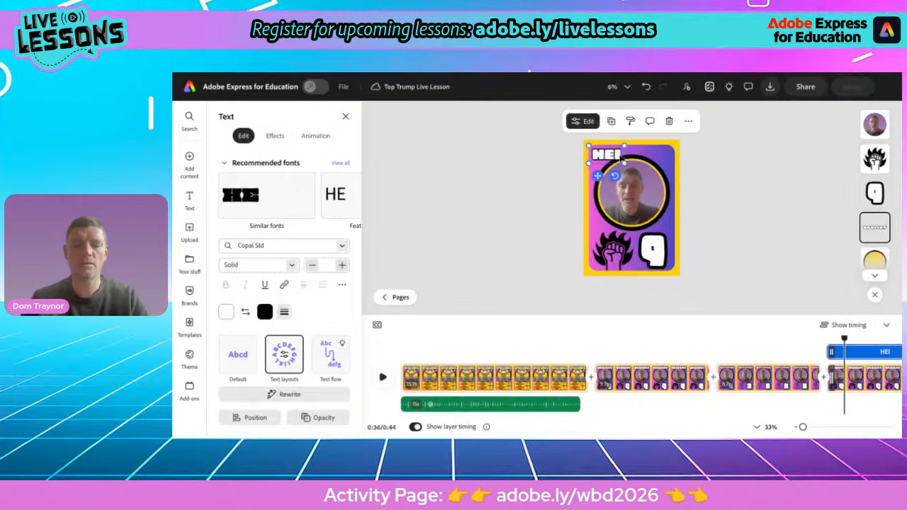
type("GHT")
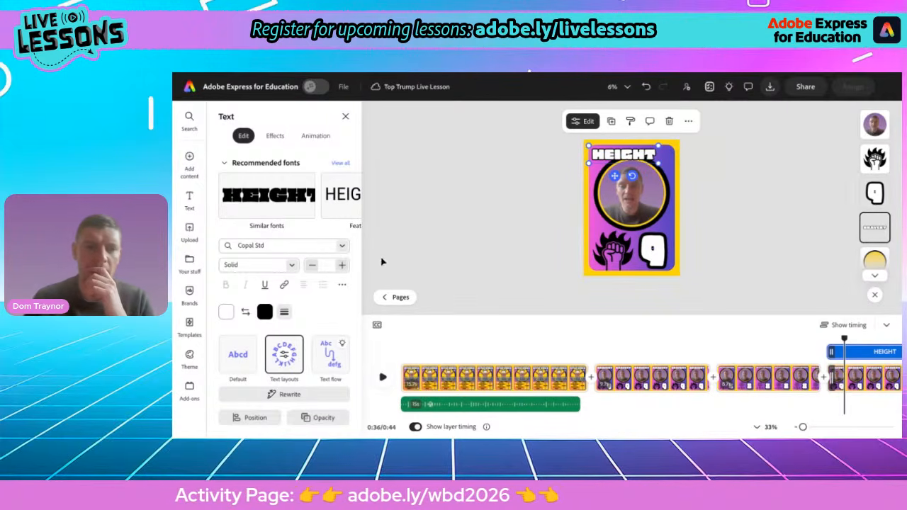
left_click_drag(659, 163, 675, 167)
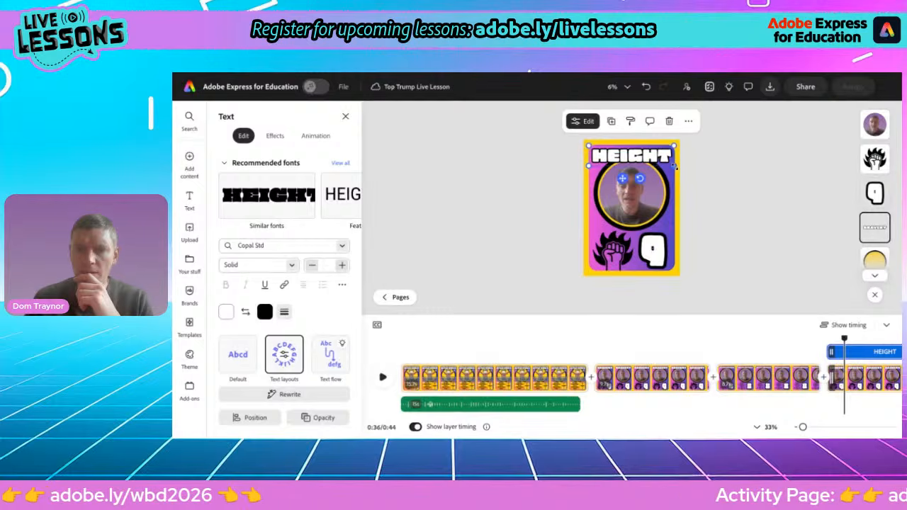
Step: Replace the Height scene's score with "135 cm", split over two lines, and enlarge the text slightly
left_click(618, 260)
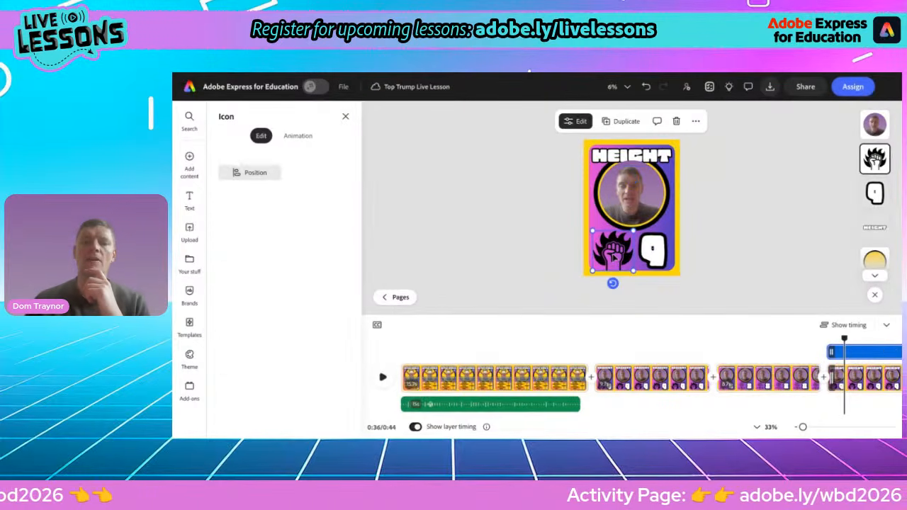
left_click(648, 249)
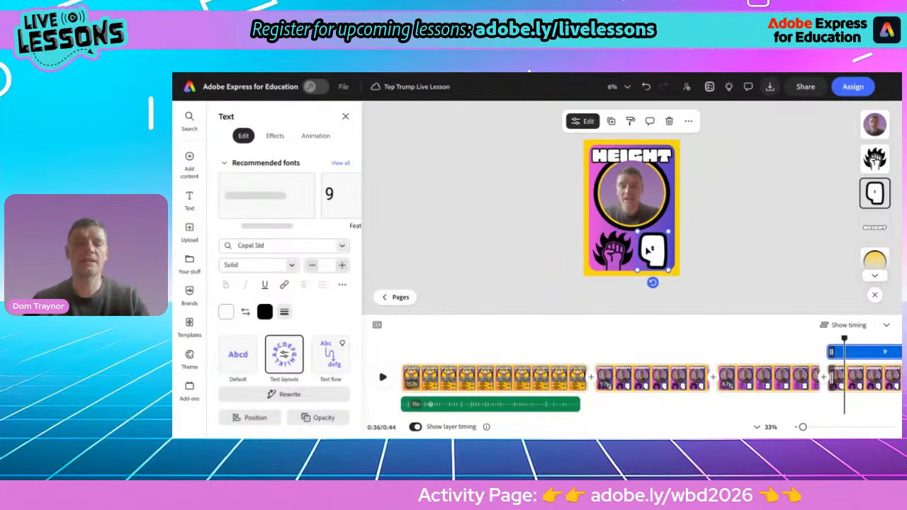
double_click(652, 250)
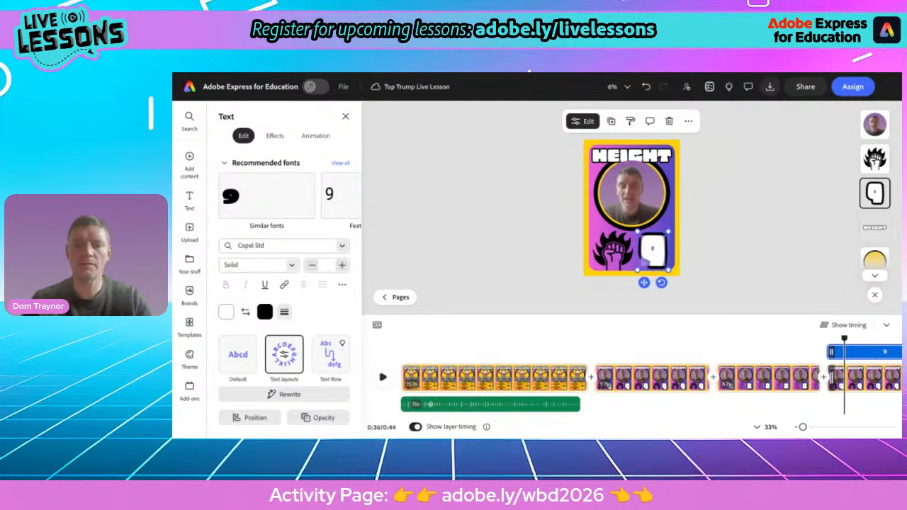
type("135")
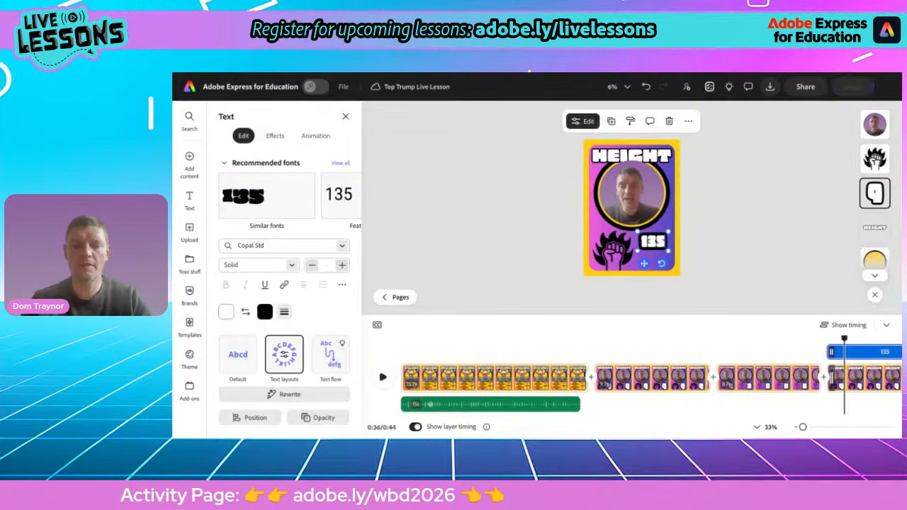
type("cm")
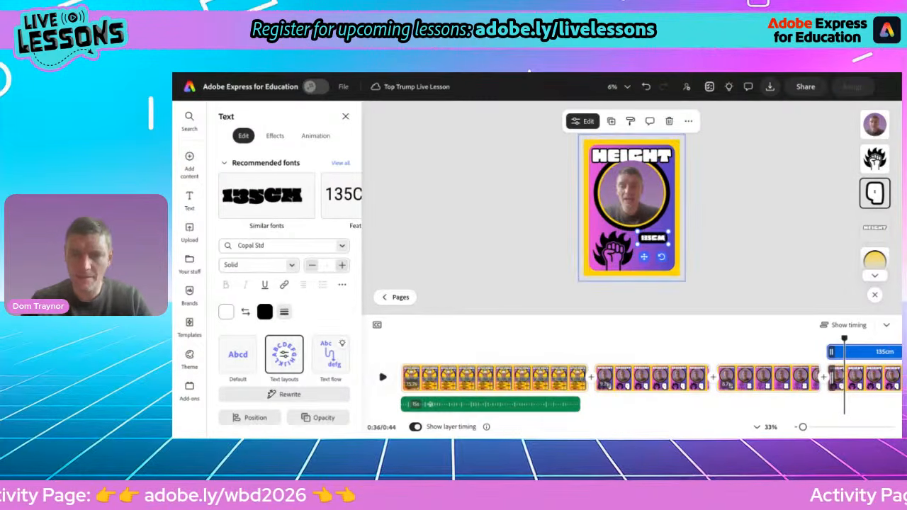
left_click_drag(669, 246, 726, 281)
left_click(678, 246)
key("Return")
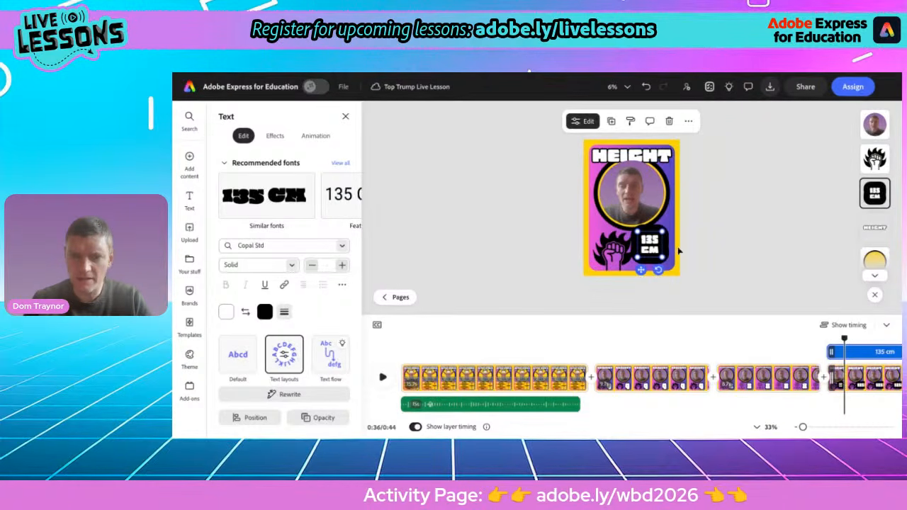
left_click_drag(663, 257, 666, 262)
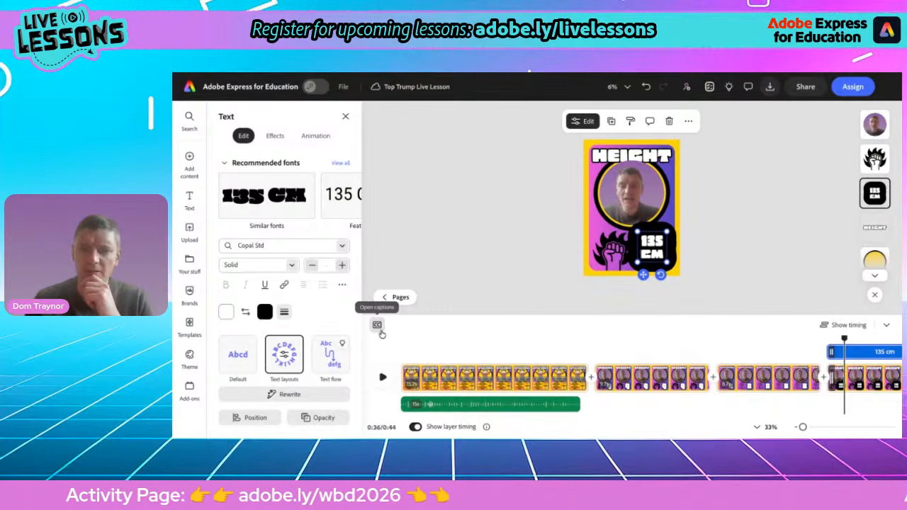
Step: Set the outline thickness of the "135 cm" text to 87 and enlarge it to fill the space beside the fist icon
left_click(282, 316)
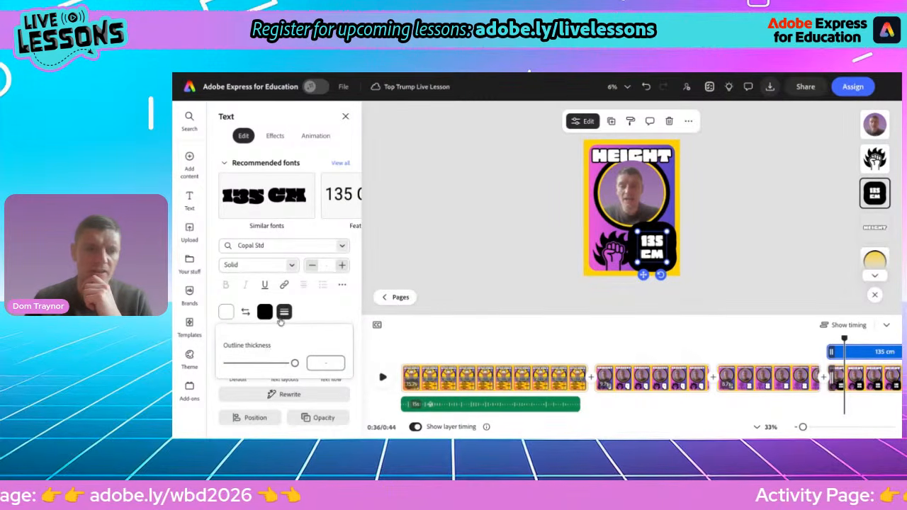
left_click(260, 362)
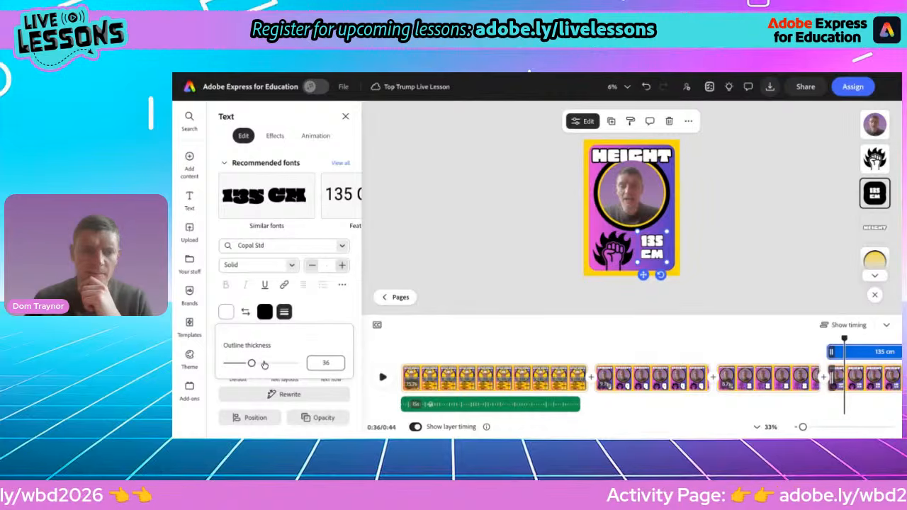
left_click_drag(253, 365, 286, 364)
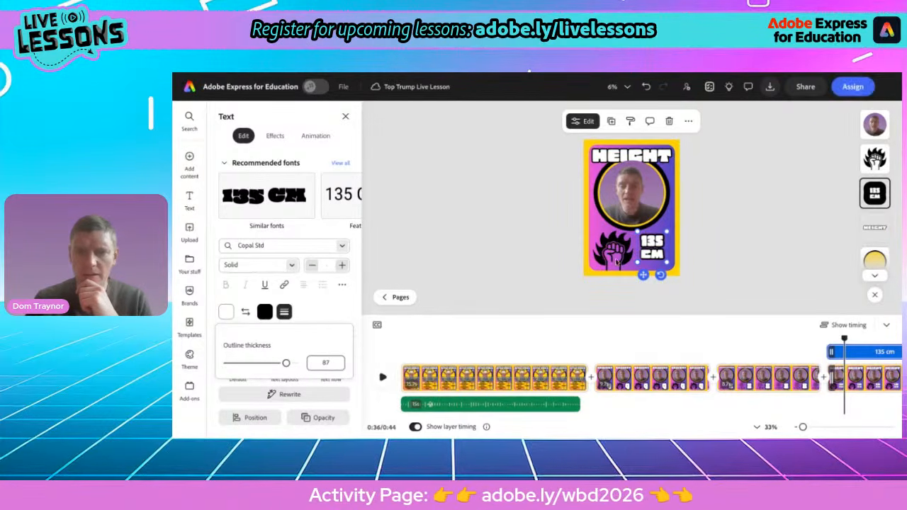
left_click(640, 267)
left_click_drag(637, 263, 643, 284)
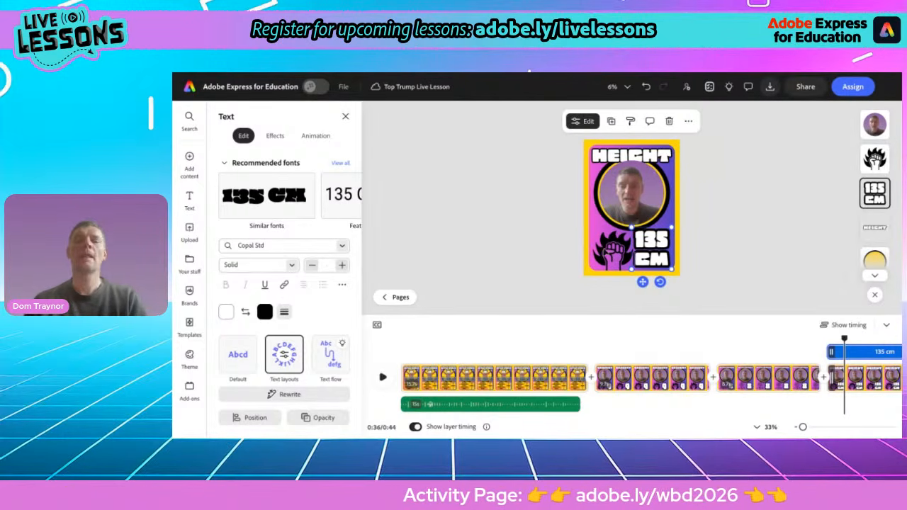
Step: Delete the fist icon from the Height scene and search the icons for "height"
left_click(613, 251)
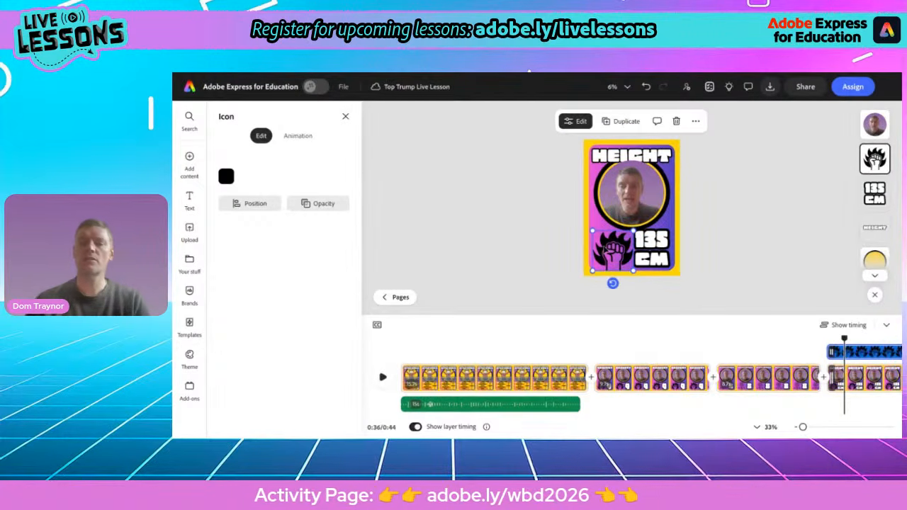
key("Delete")
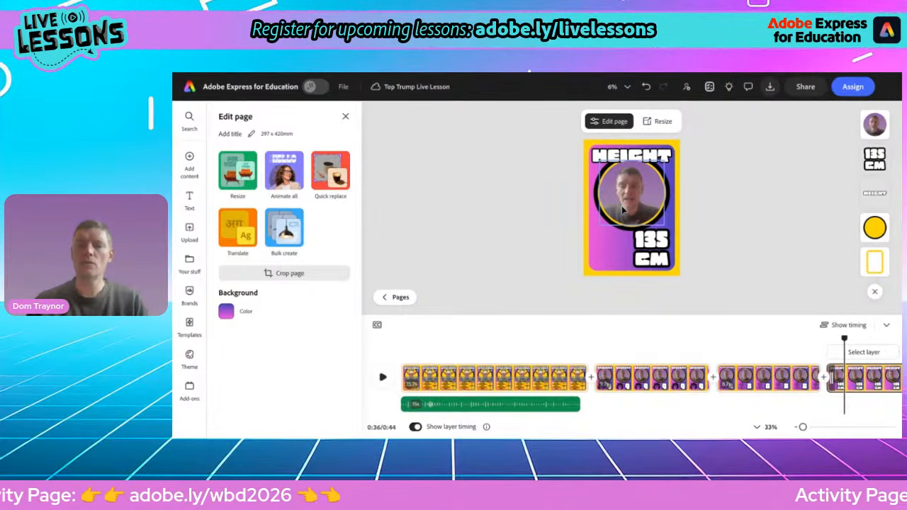
mouse_move(172, 164)
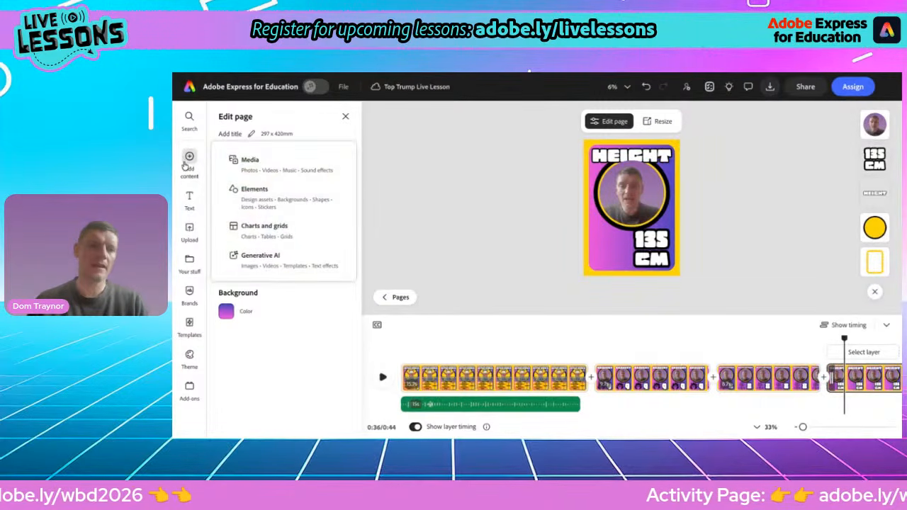
left_click(269, 201)
left_click(273, 159)
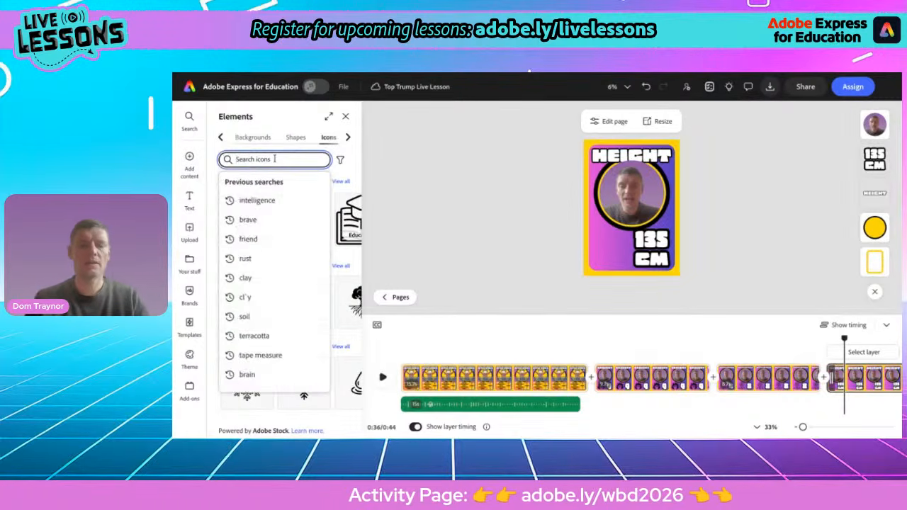
type("height")
key("Return")
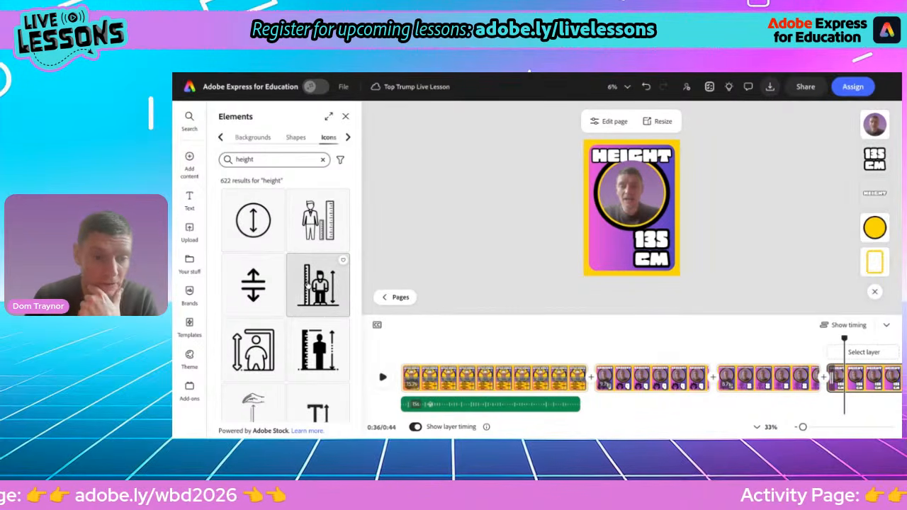
Step: Add the icon of a person between a ruler and an arrow, and fit it beside the "135 cm" text
left_click(311, 295)
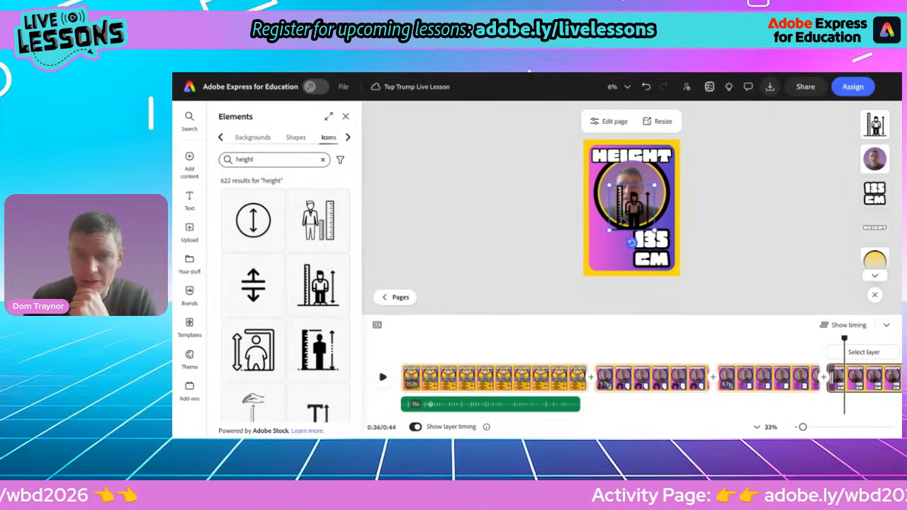
left_click_drag(621, 241, 606, 252)
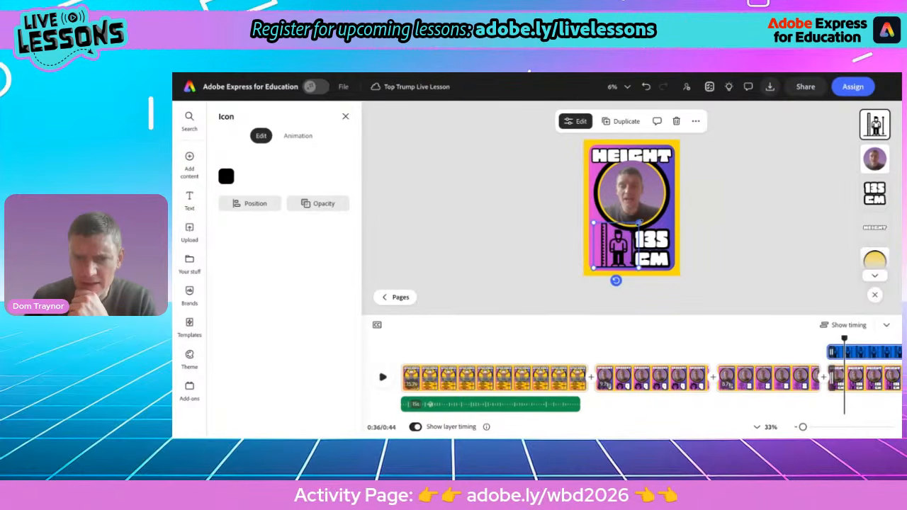
left_click_drag(639, 222, 635, 226)
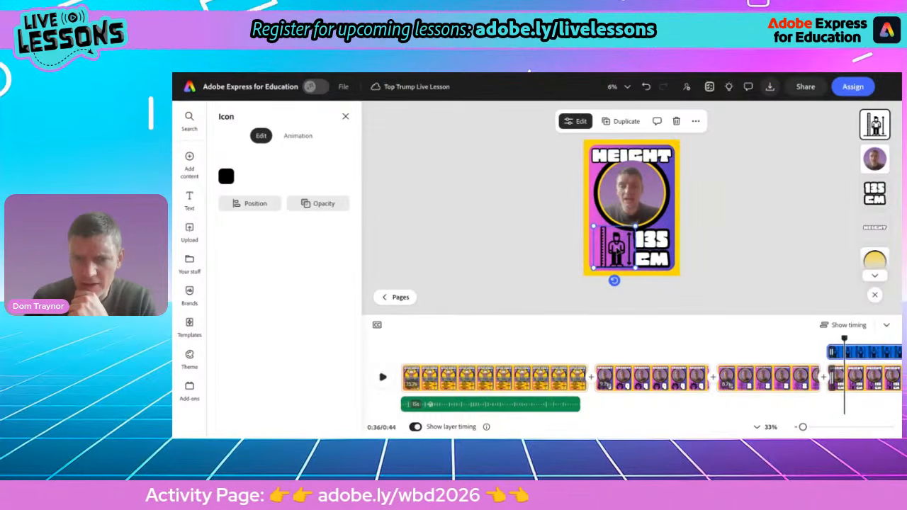
left_click(712, 238)
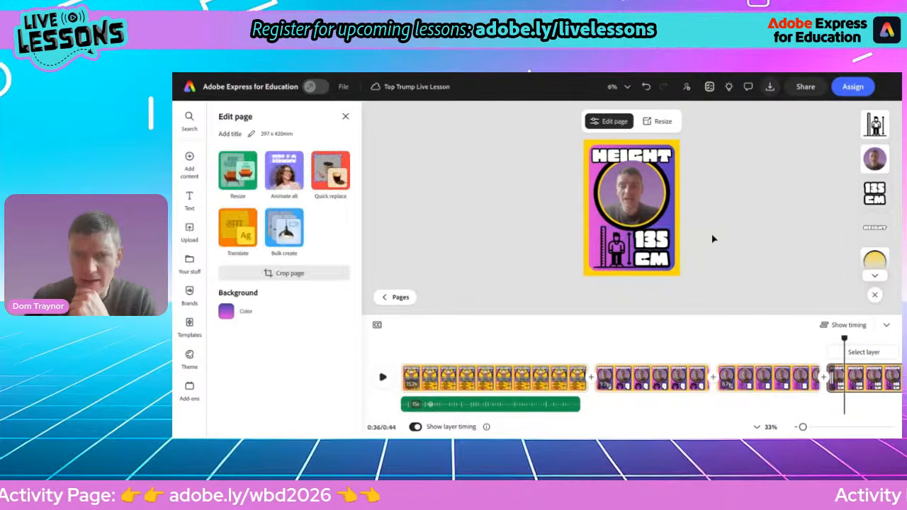
Step: Check the webcam videos in the Intelligence and Bravery scenes, and delete the copied one from the Height scene
scroll(673, 255, "up", 5)
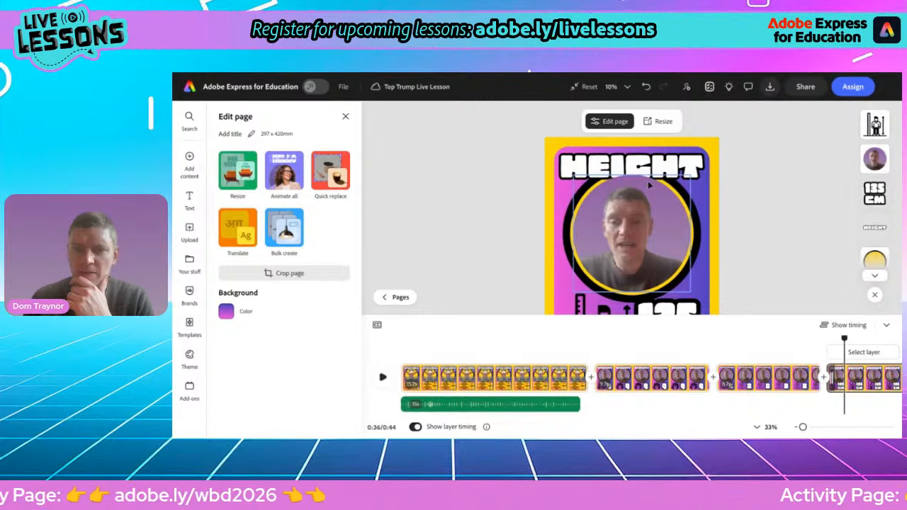
left_click(747, 383)
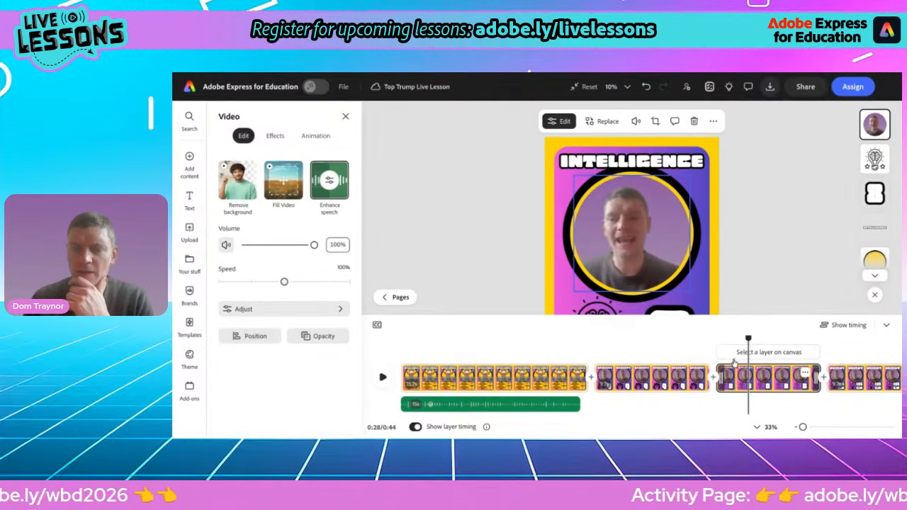
left_click(652, 364)
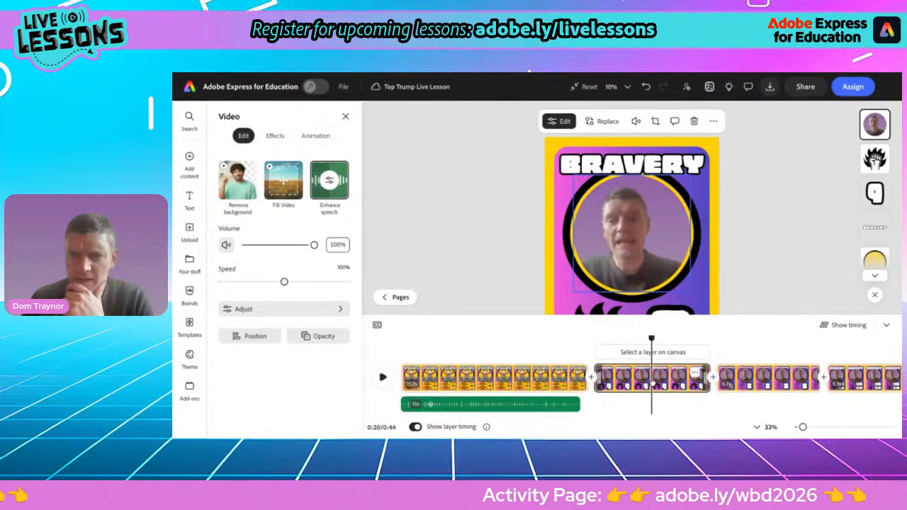
left_click(760, 383)
left_click(850, 379)
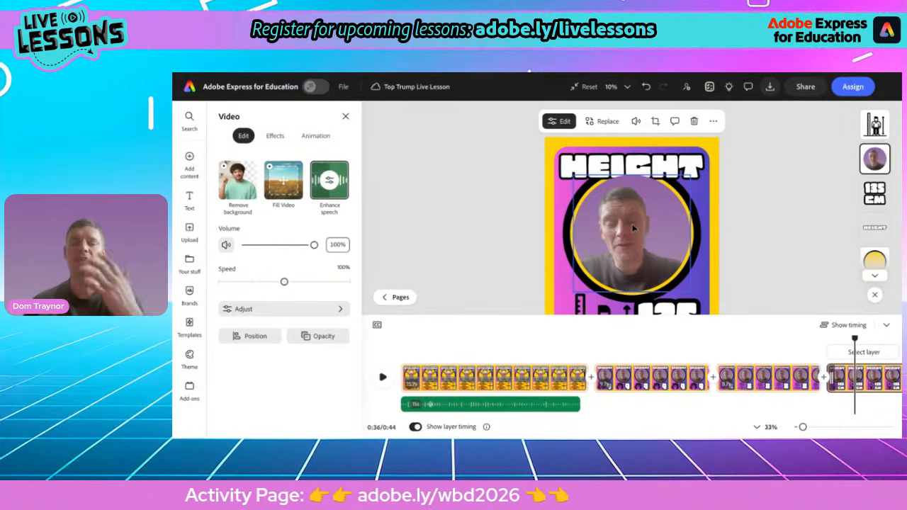
left_click(695, 121)
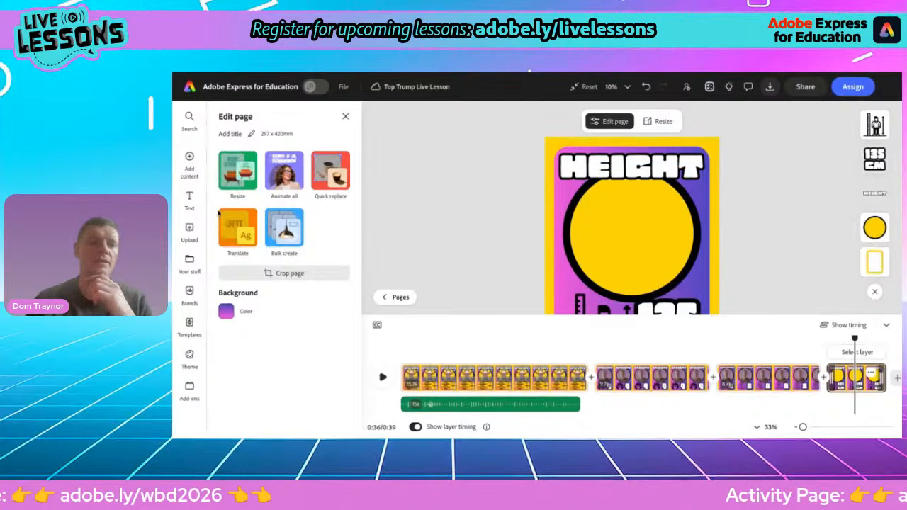
Step: Record a new webcam clip of about 10 seconds for the Height scene and save it to the card
left_click(189, 162)
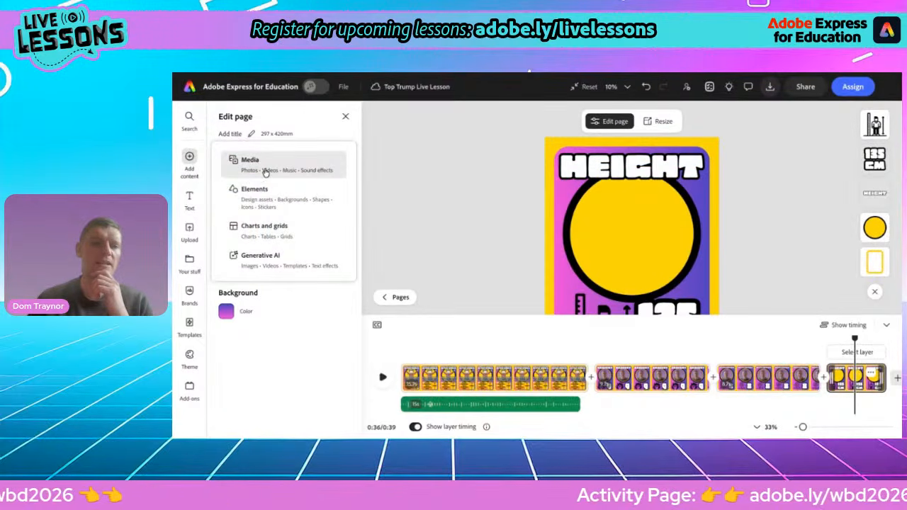
left_click(265, 170)
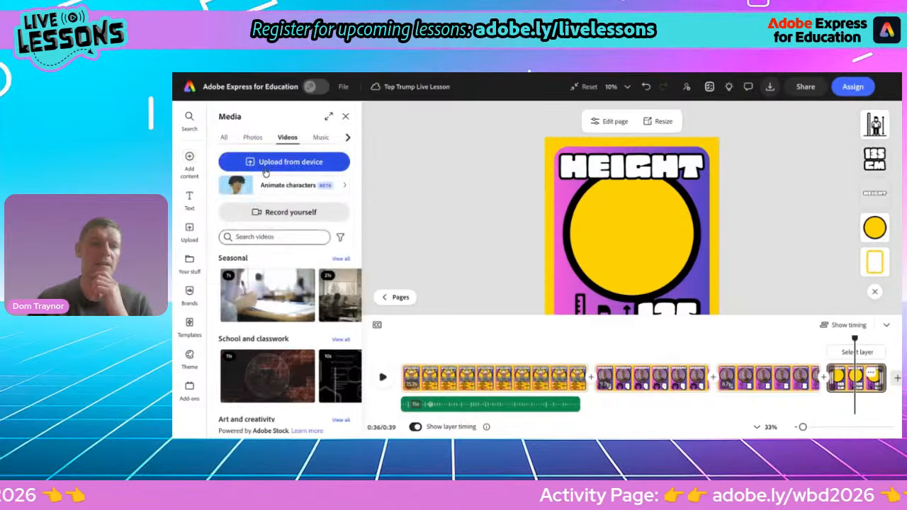
left_click(288, 212)
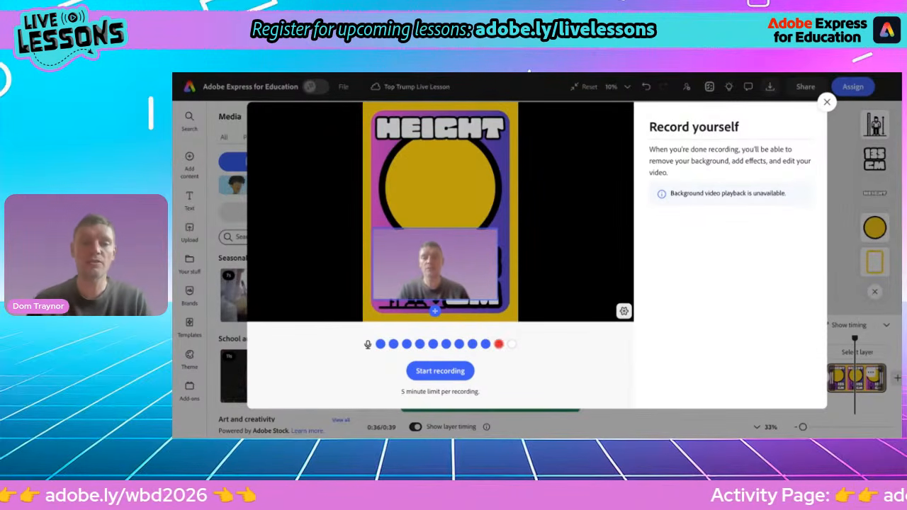
left_click(434, 373)
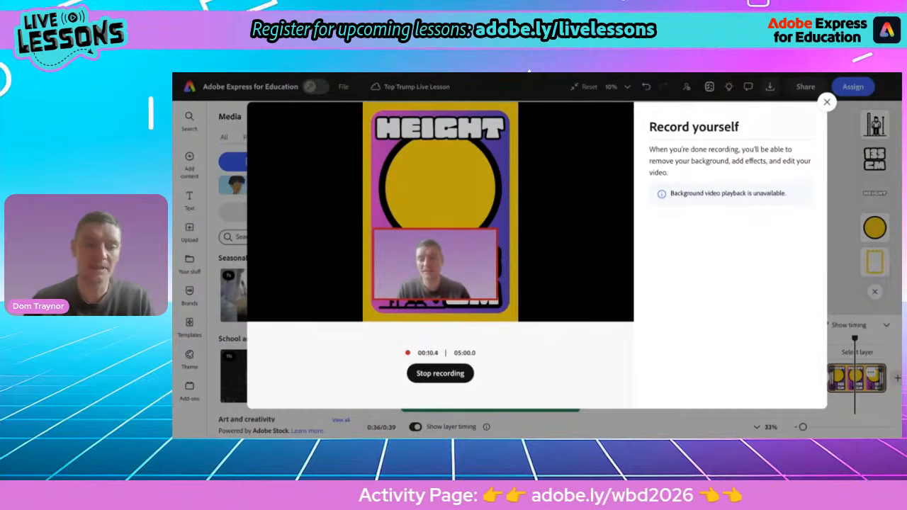
left_click(439, 373)
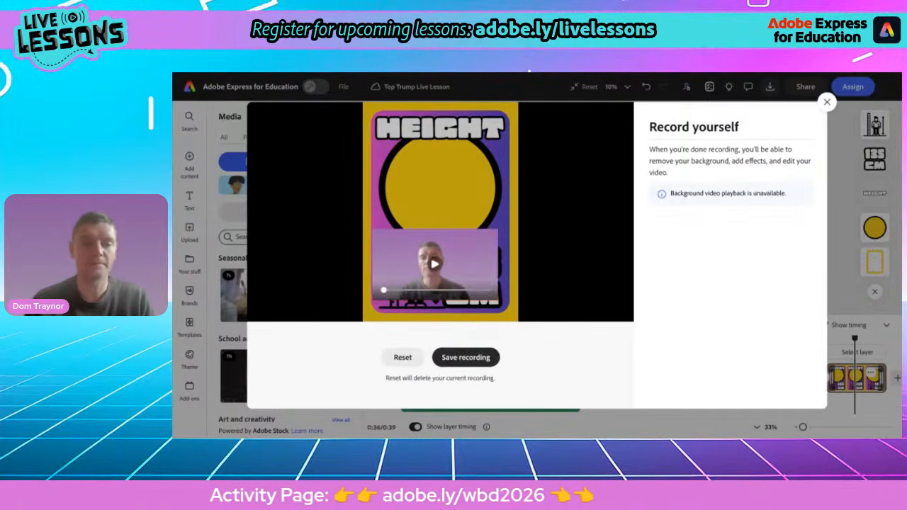
left_click(459, 361)
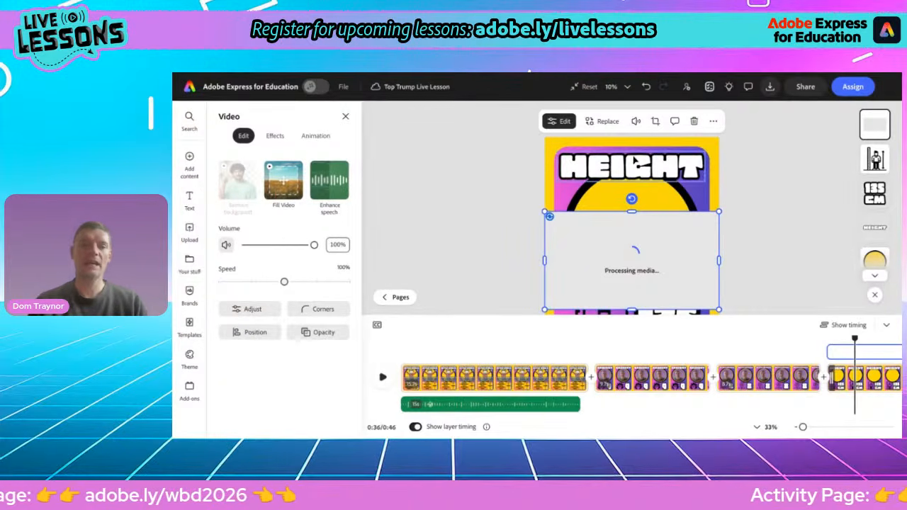
Step: Crop the new Height recording to a circle and apply Enhance speech
left_click(654, 121)
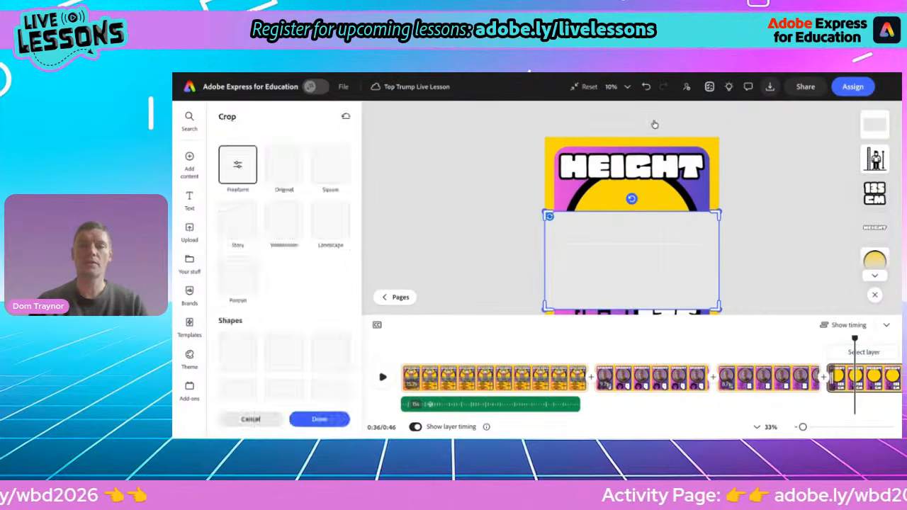
left_click(238, 352)
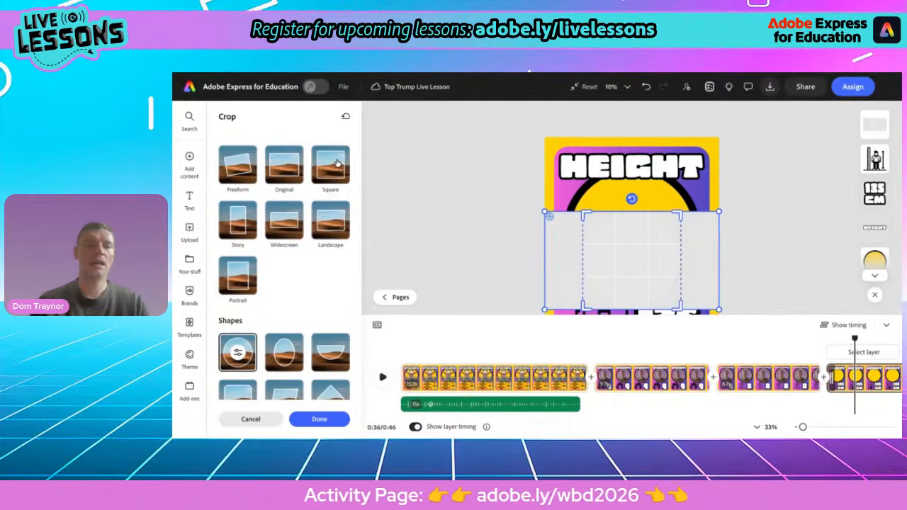
left_click(319, 419)
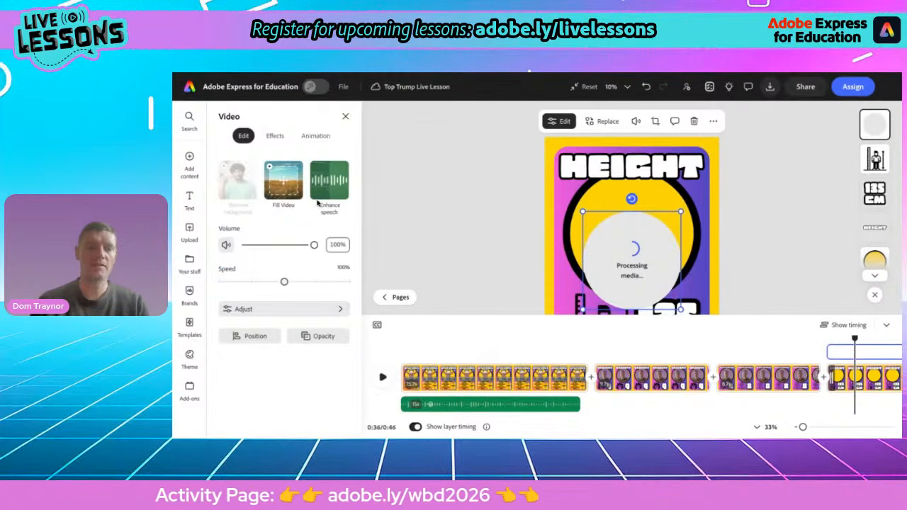
left_click(332, 182)
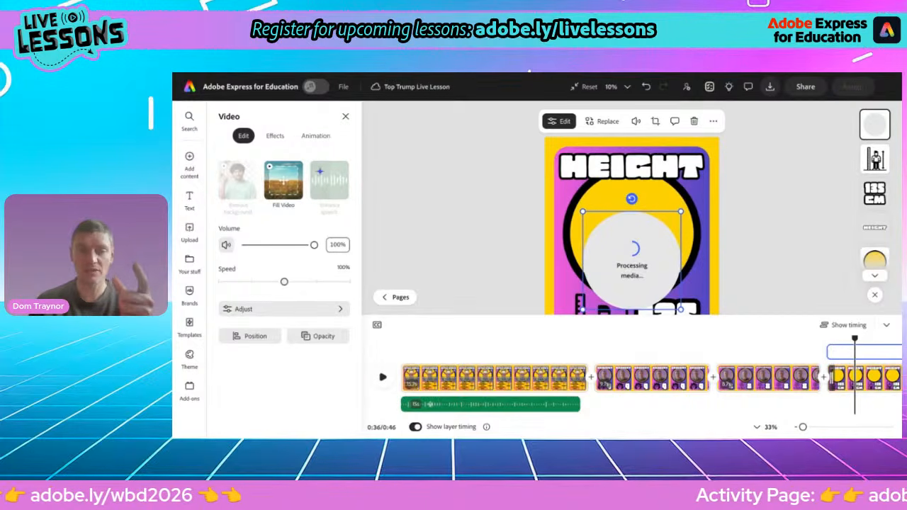
Step: Move the circular webcam video into the yellow circle of the Height scene and enlarge it to fill more of the circle
left_click_drag(634, 283, 631, 245)
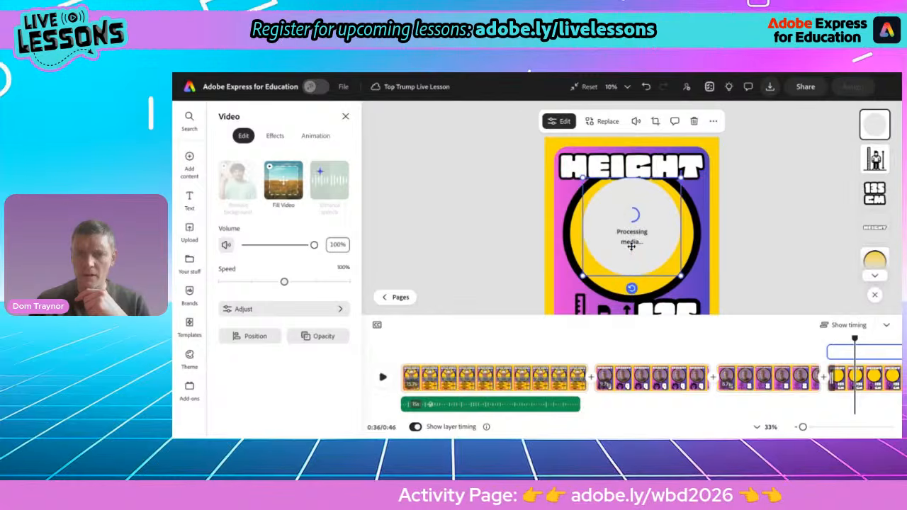
left_click_drag(680, 274, 690, 286)
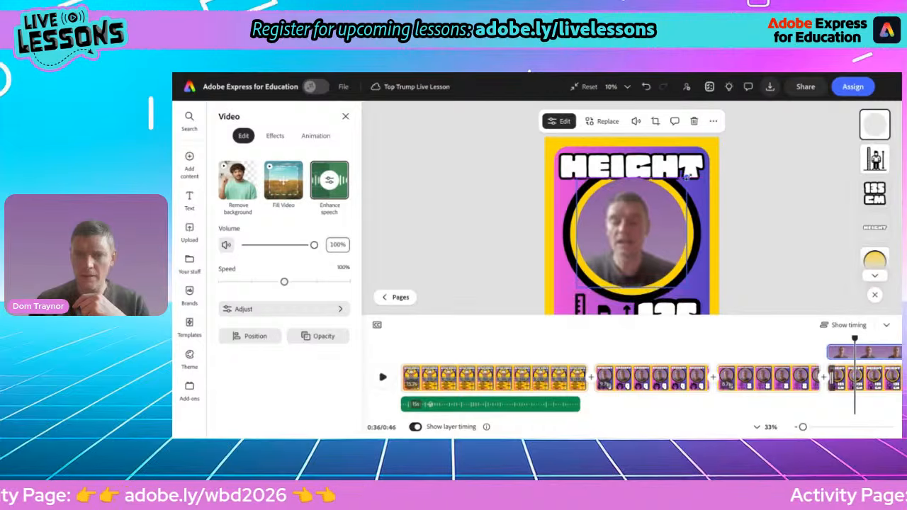
left_click_drag(671, 198, 669, 200)
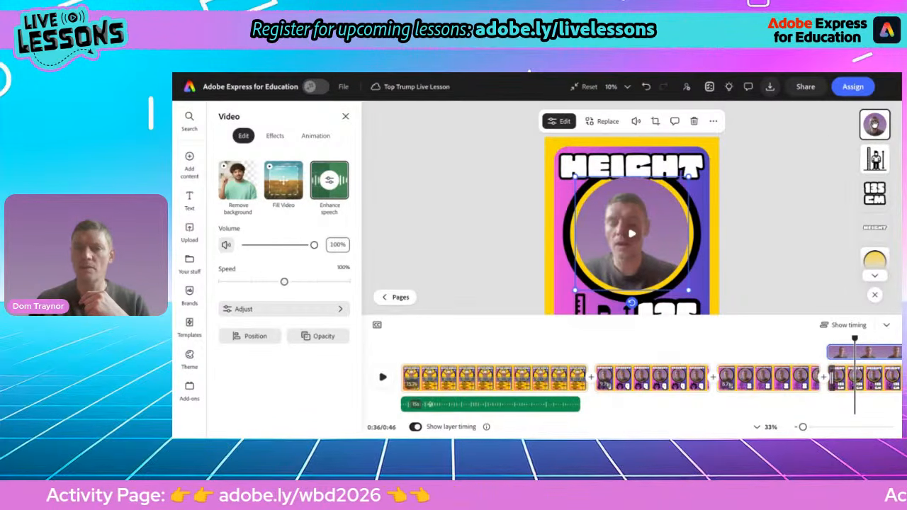
Step: Place the webcam video layer behind the Height title, score text and icon, and fine-tune its size and position inside the ring
left_click_drag(874, 124, 874, 226)
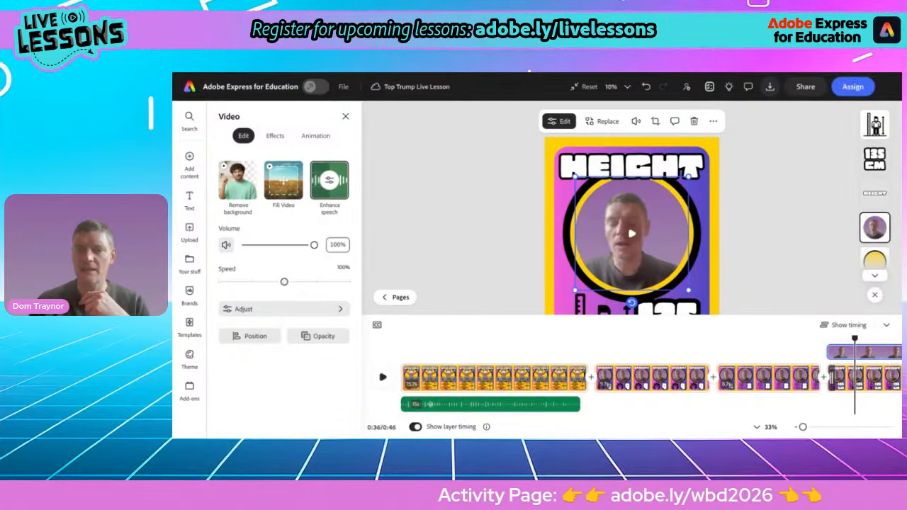
left_click(799, 216)
left_click(663, 236)
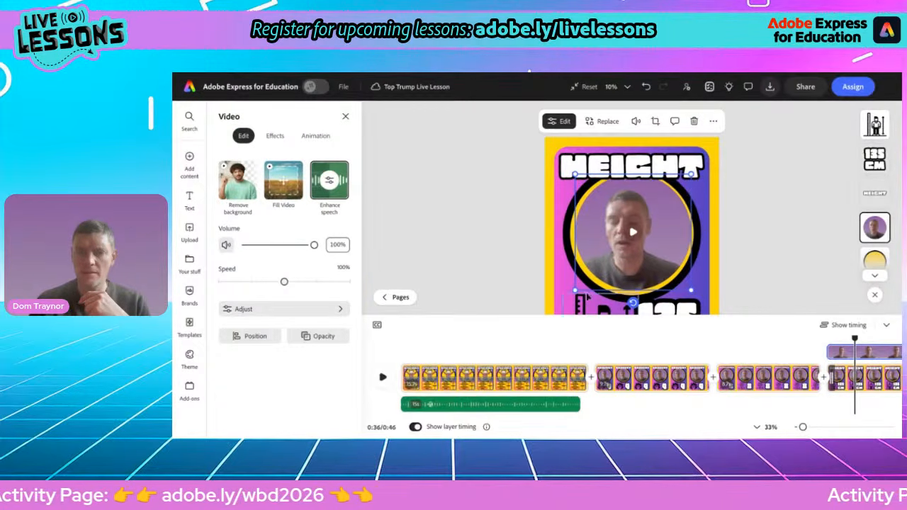
left_click_drag(575, 289, 573, 291)
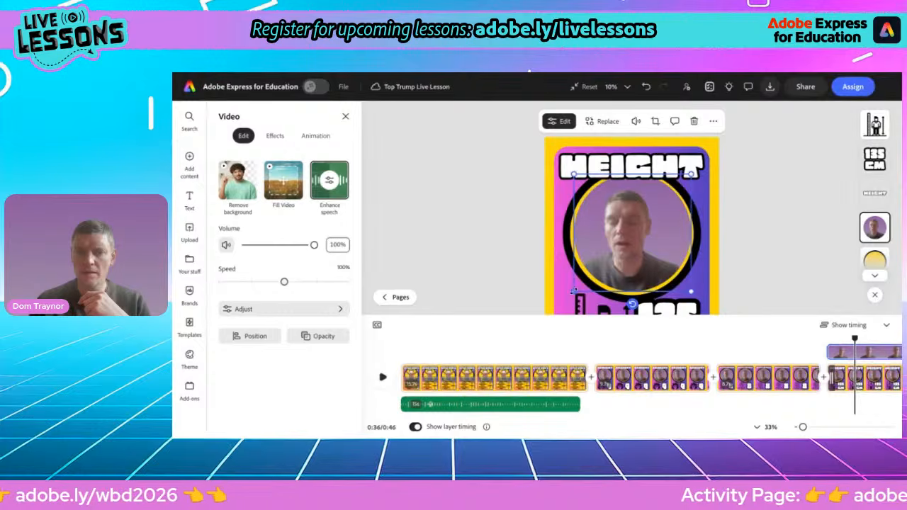
left_click_drag(656, 238, 652, 233)
left_click(770, 226)
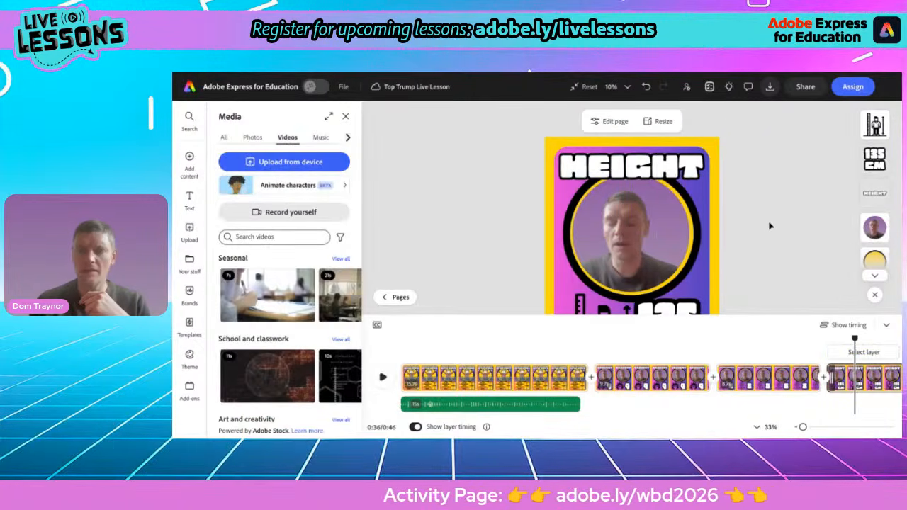
scroll(770, 226, "down", 4)
scroll(770, 226, "up", 2)
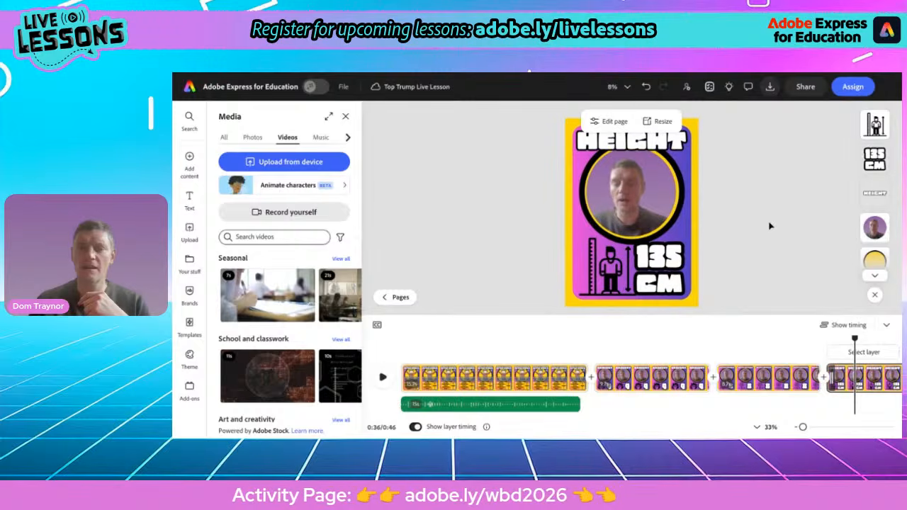
Step: Play the whole video from the beginning to review all four scenes
left_click(624, 212)
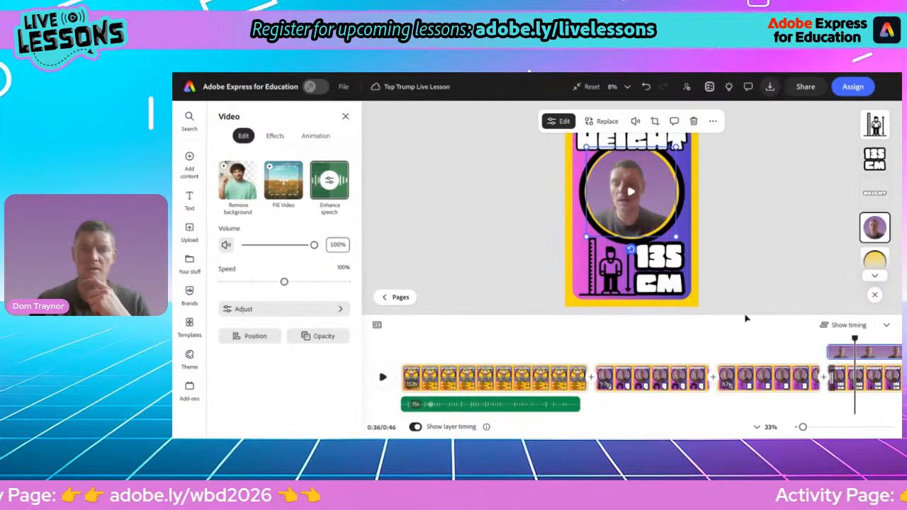
left_click_drag(856, 337, 413, 340)
left_click(461, 267)
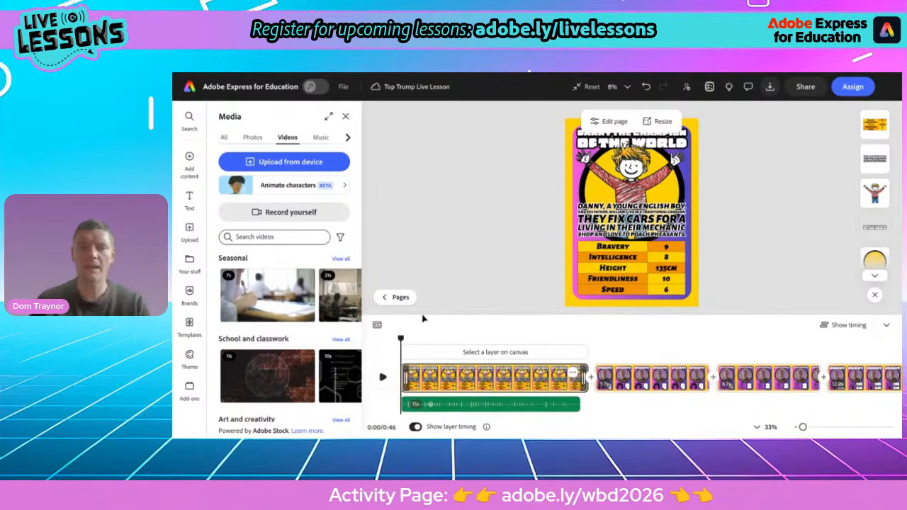
key("space")
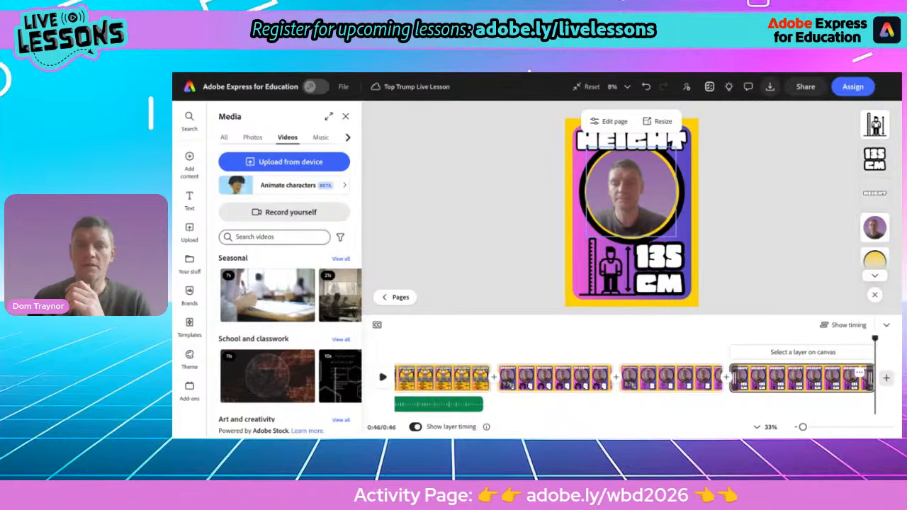
Step: Shift the Height recording slightly inside its circular crop to centre the presenter
double_click(630, 188)
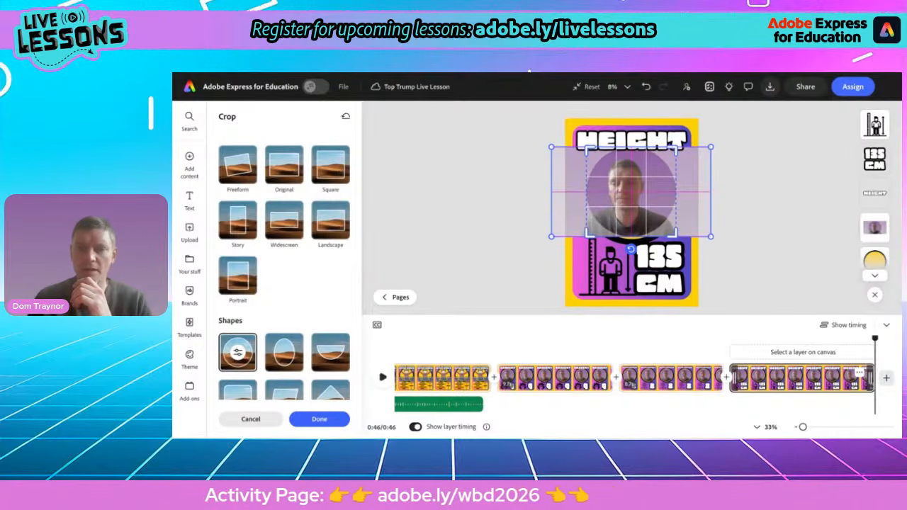
left_click_drag(630, 188, 635, 187)
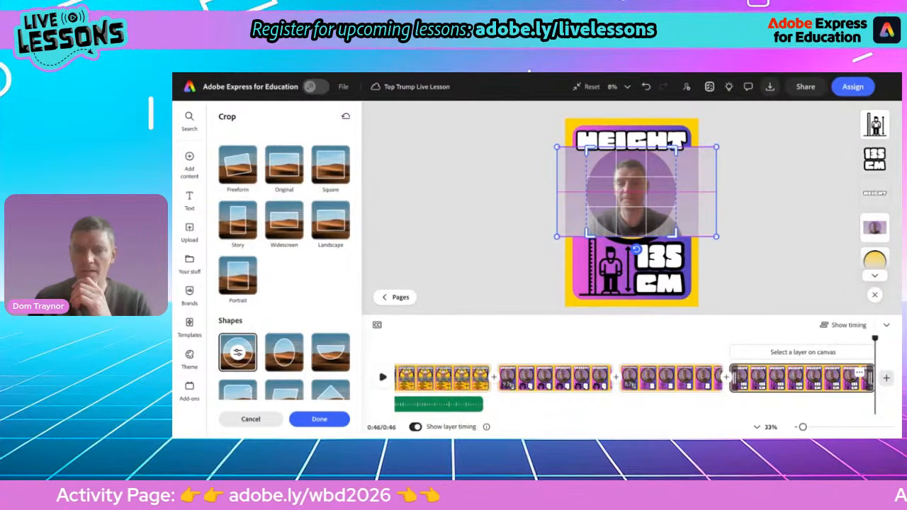
left_click(494, 215)
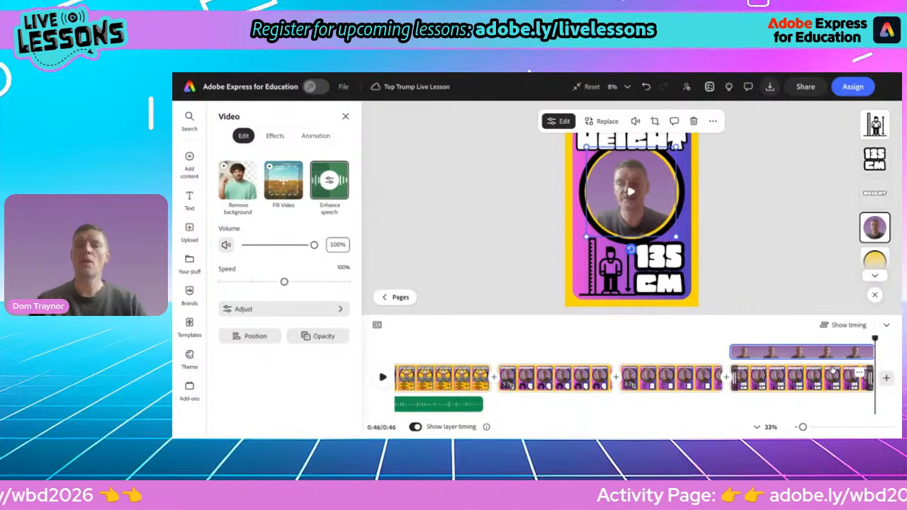
Step: Duplicate the Height scene, check the next score in the first scene's table, and go to the duplicate
left_click(859, 372)
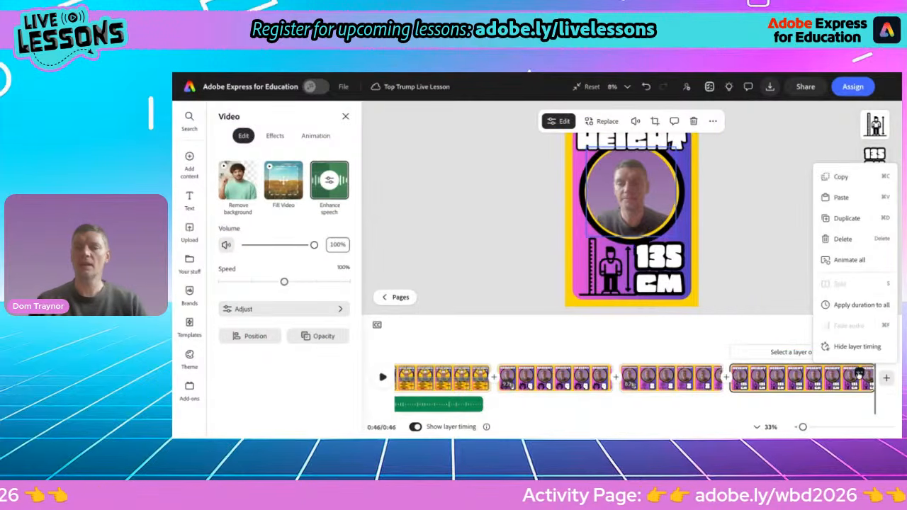
left_click(847, 219)
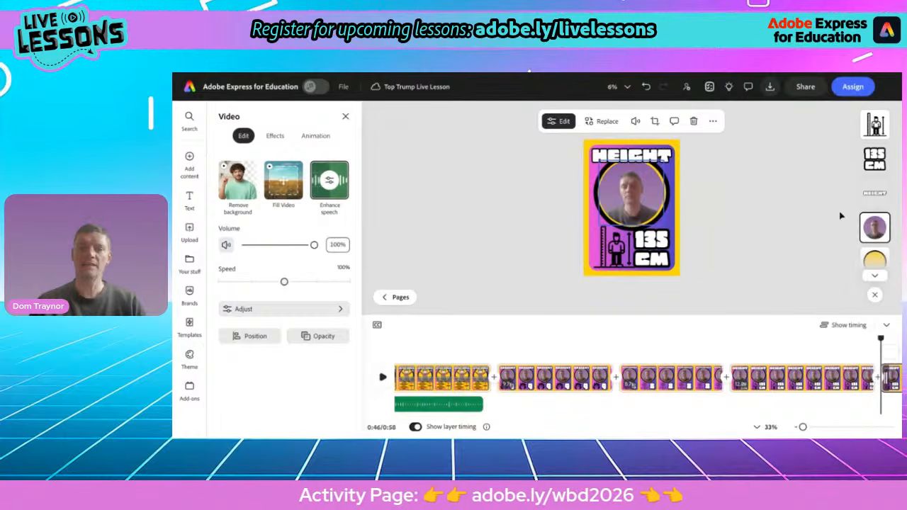
left_click(432, 371)
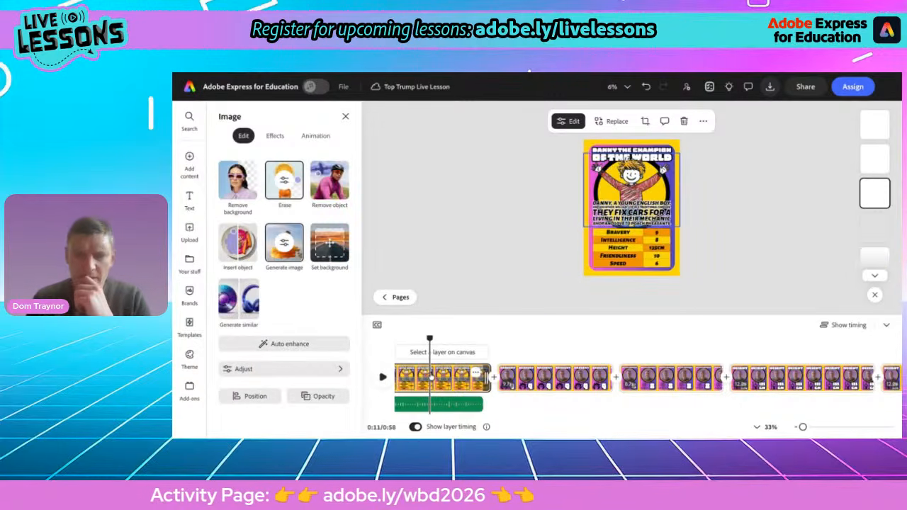
left_click(618, 265)
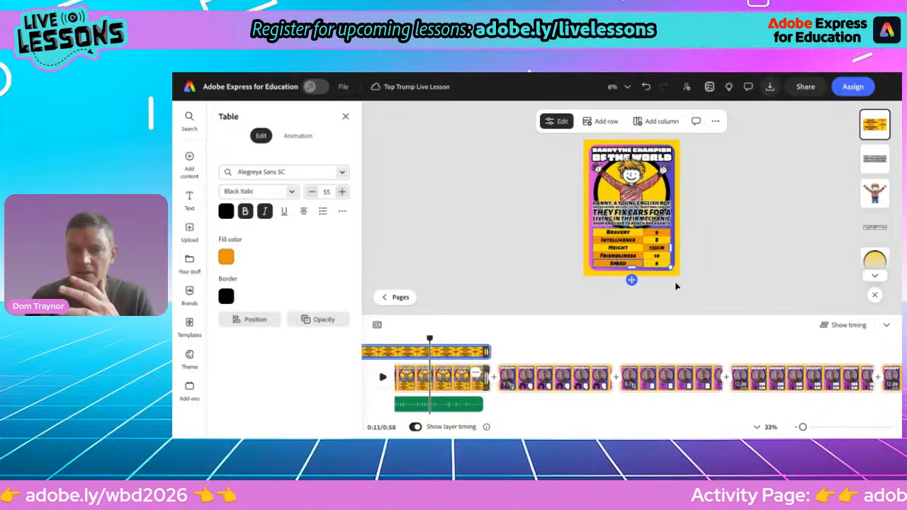
scroll(808, 384, "right", 5)
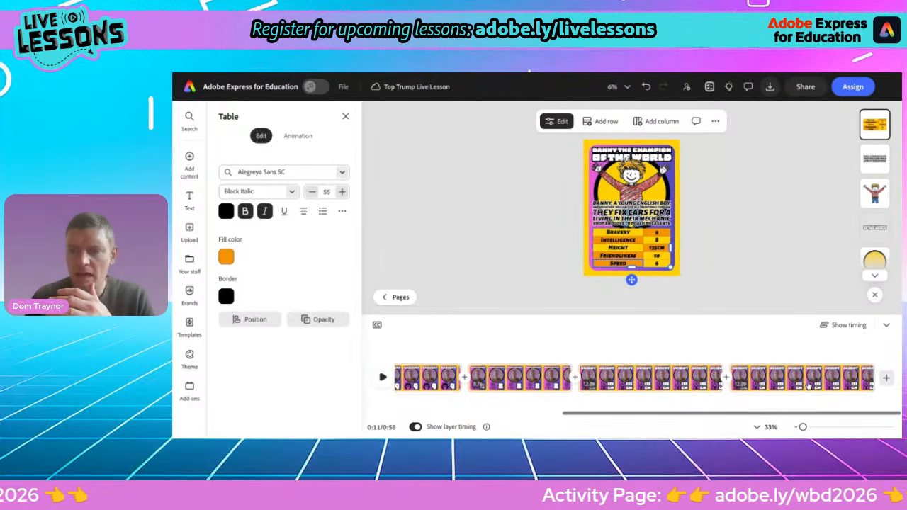
left_click(798, 382)
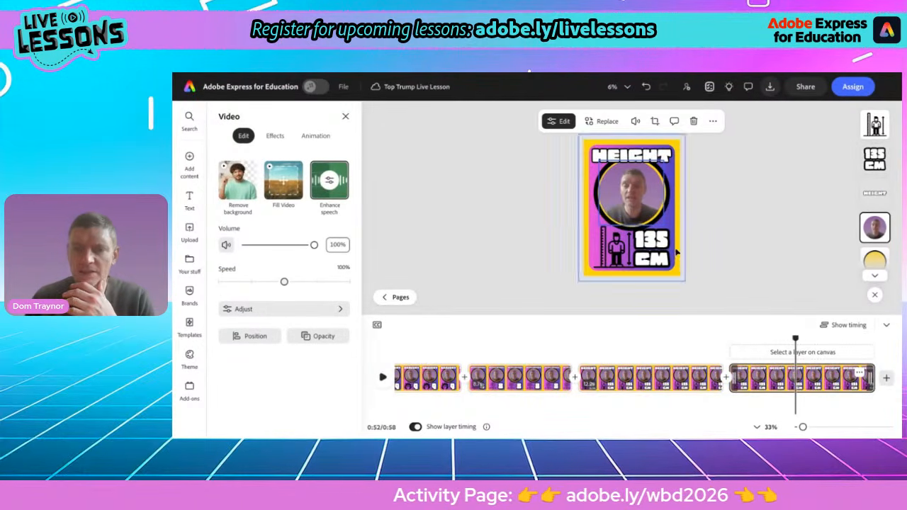
Step: Change the duplicated scene's title to "FRIENDLINESS" and its score to "10", and lower the score slightly
left_click(625, 156)
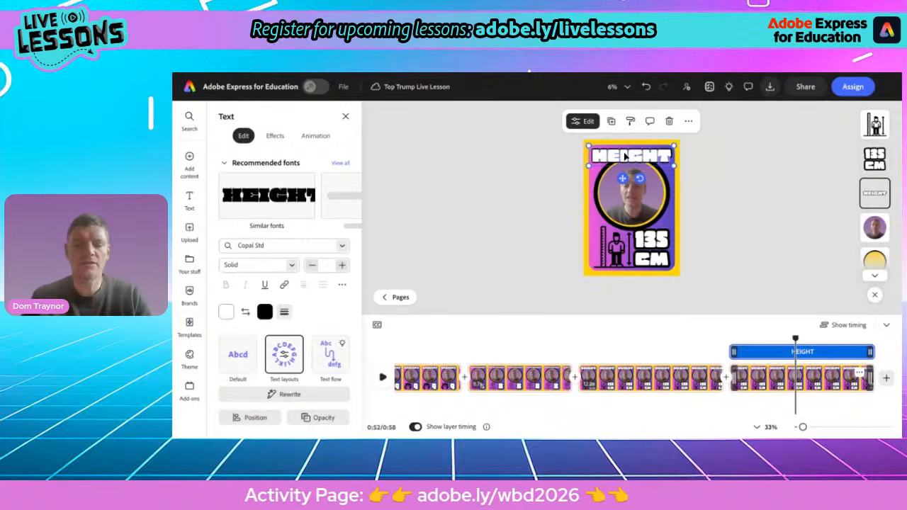
type("FRIENDLINESS")
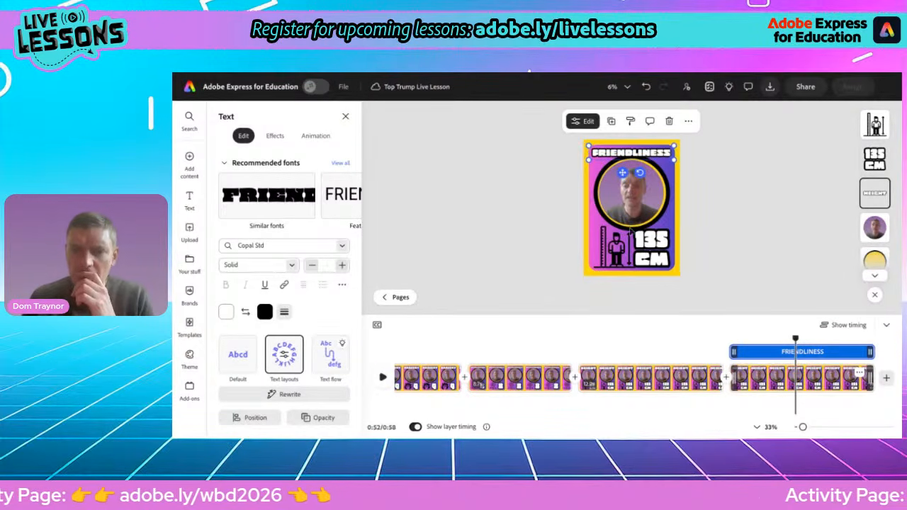
left_click(648, 252)
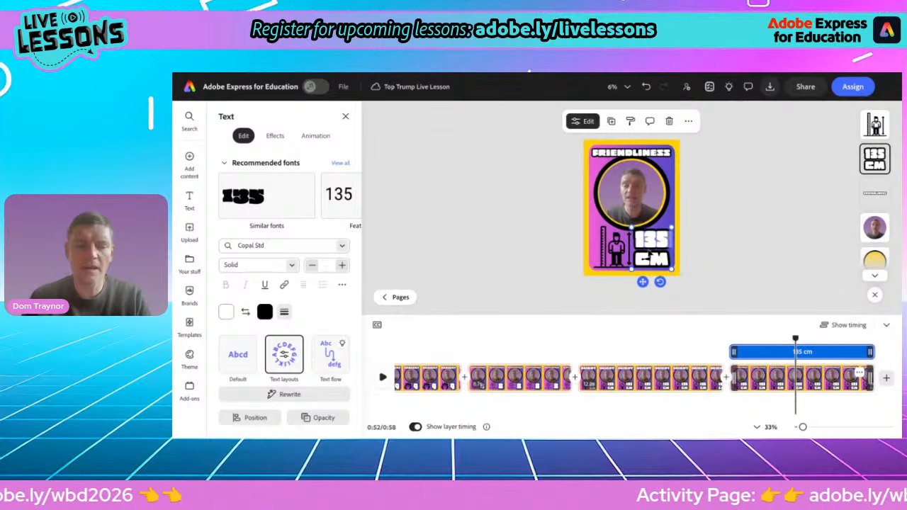
type("10")
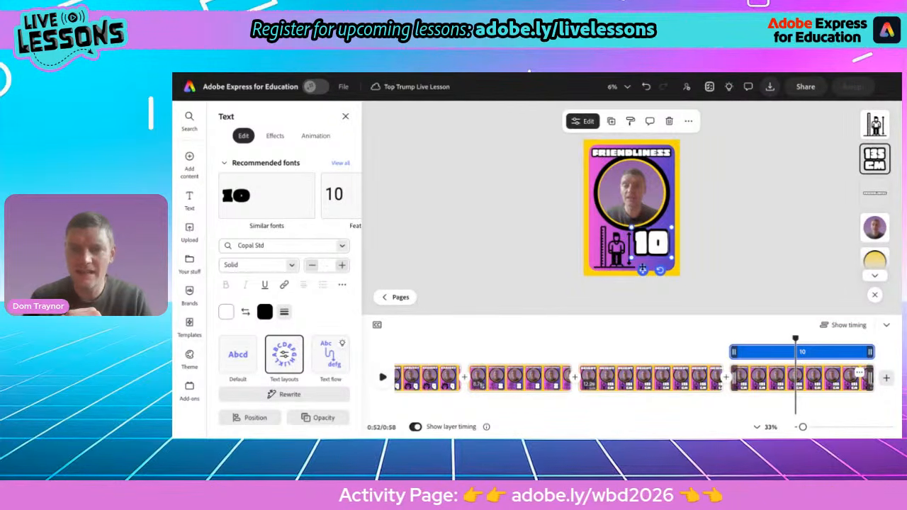
key("ctrl+a")
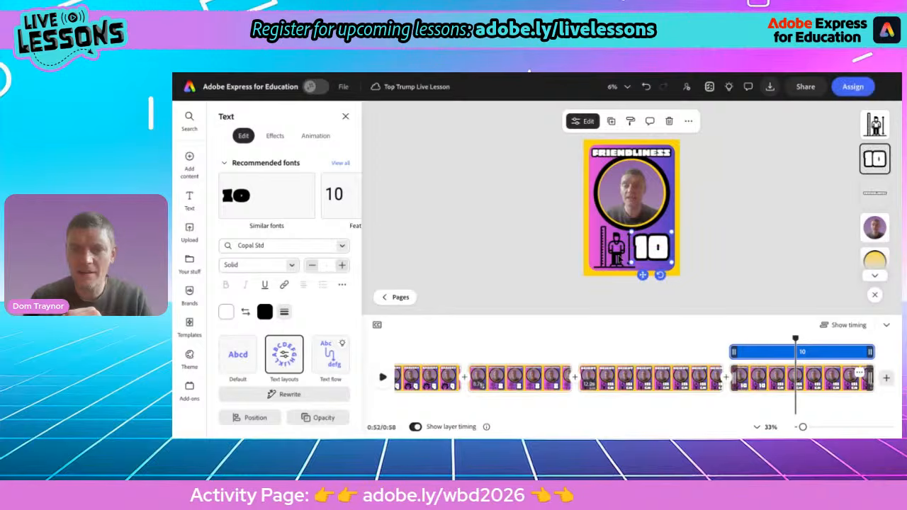
Step: Delete the person-and-ruler icon from the Friendliness scene and search the icons for "friend"
left_click(615, 256)
key("Delete")
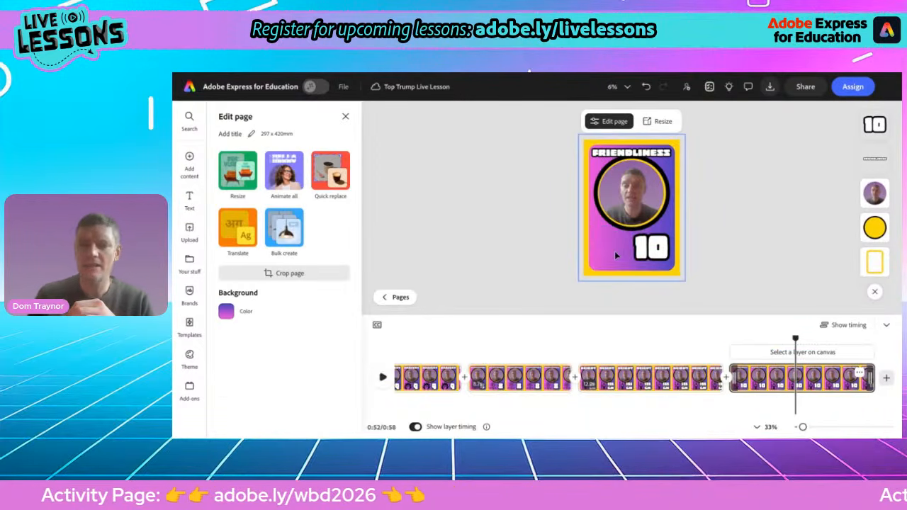
left_click(189, 162)
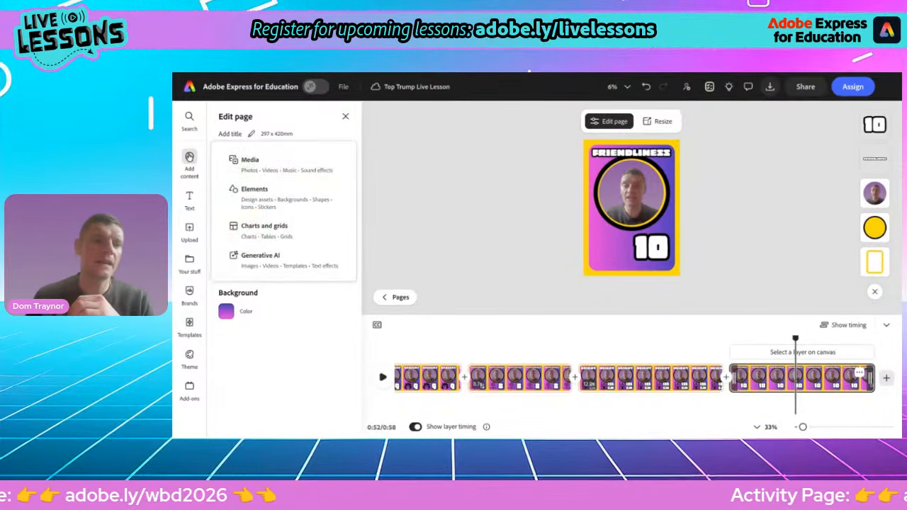
left_click(266, 199)
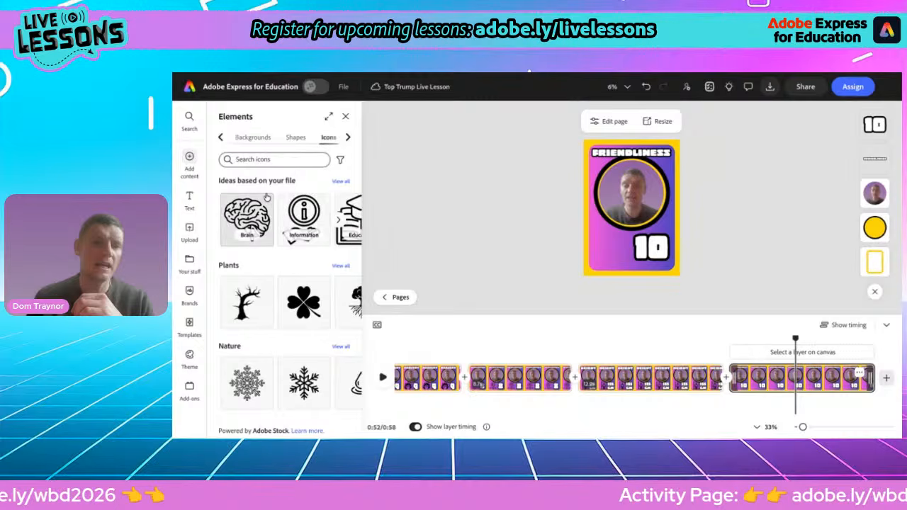
left_click(277, 159)
type("friend")
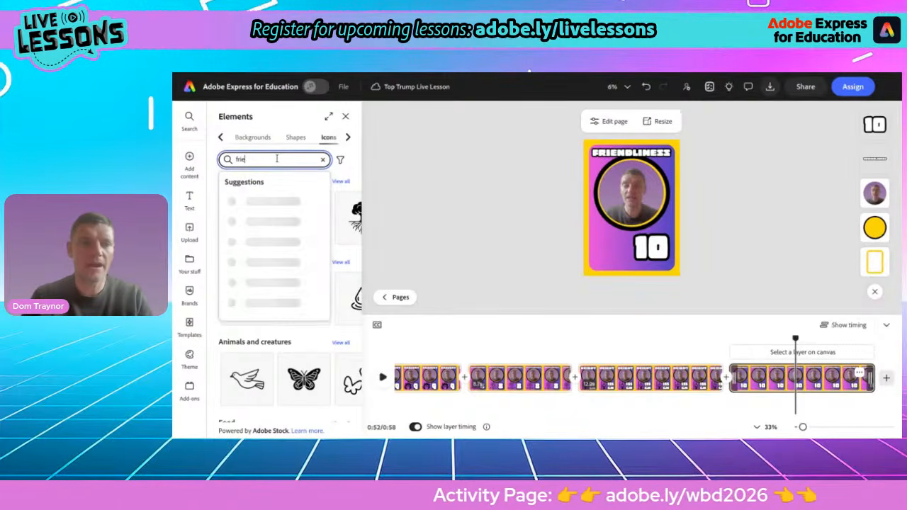
key("Return")
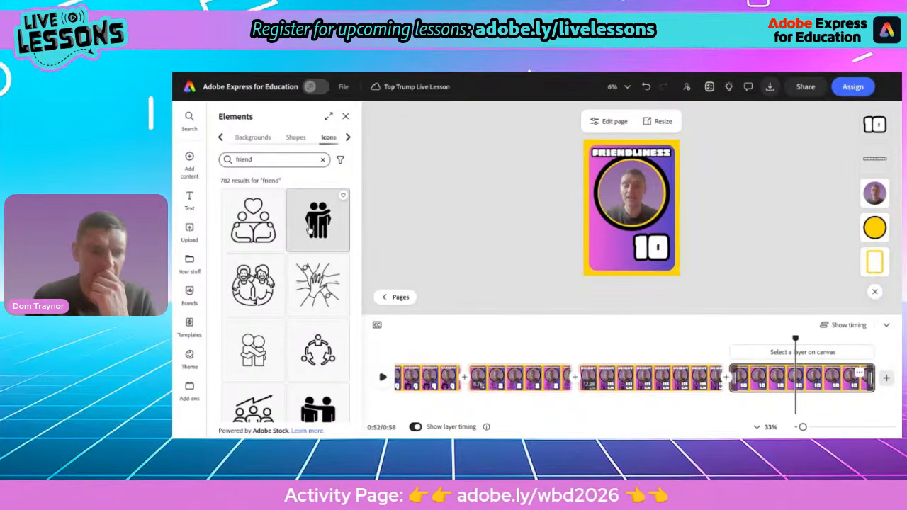
Step: Add the solid icon of two people embracing, fit it beside the "10", and nudge the number into line with it
scroll(315, 223, "down", 1)
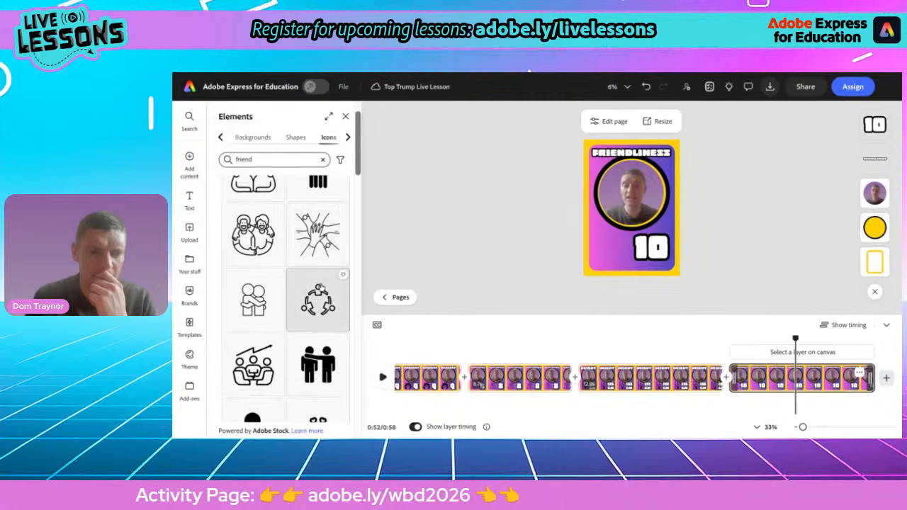
scroll(315, 224, "up", 1)
left_click(318, 228)
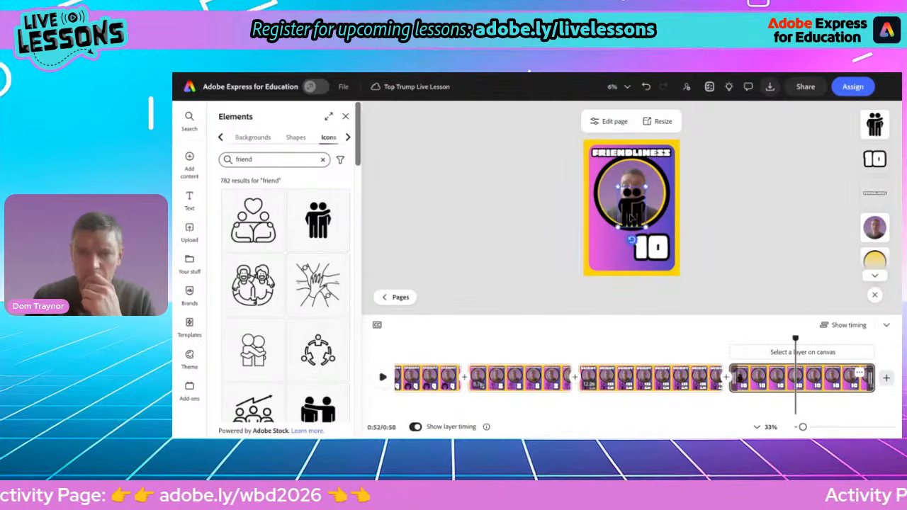
left_click_drag(630, 213, 622, 231)
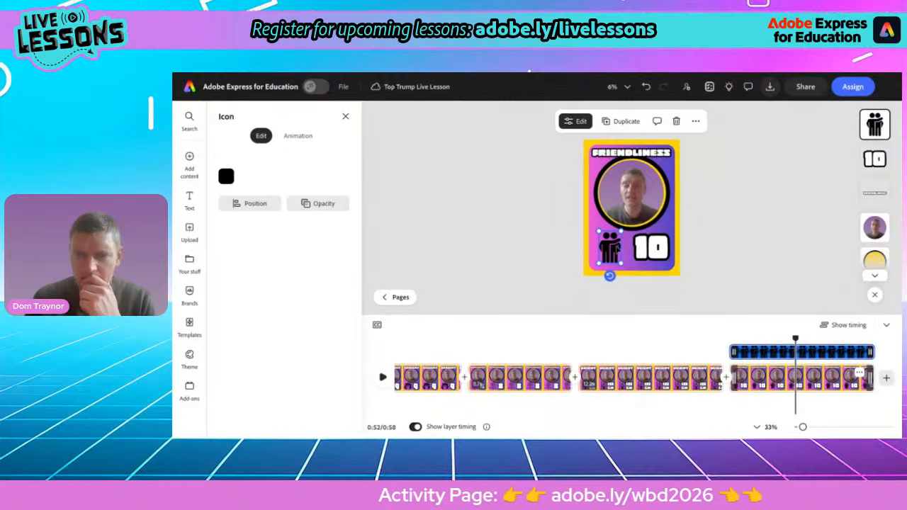
left_click(650, 249)
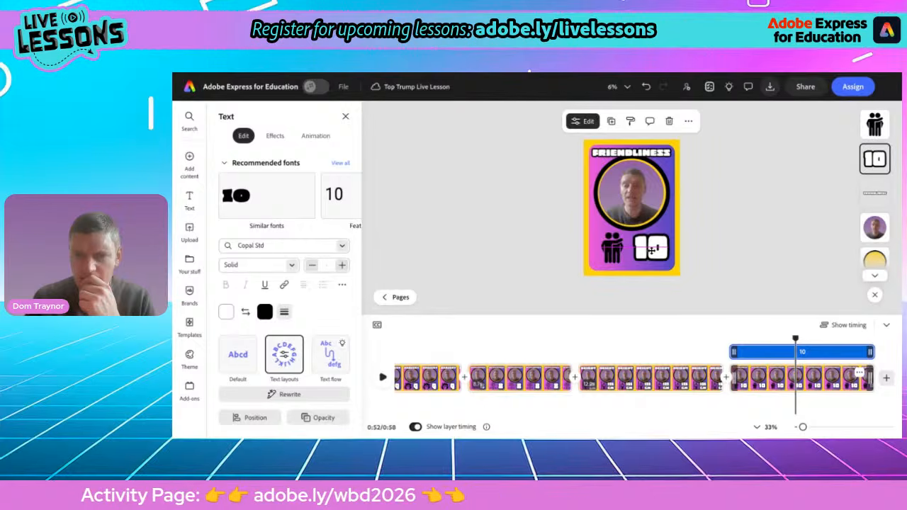
left_click_drag(651, 250, 651, 252)
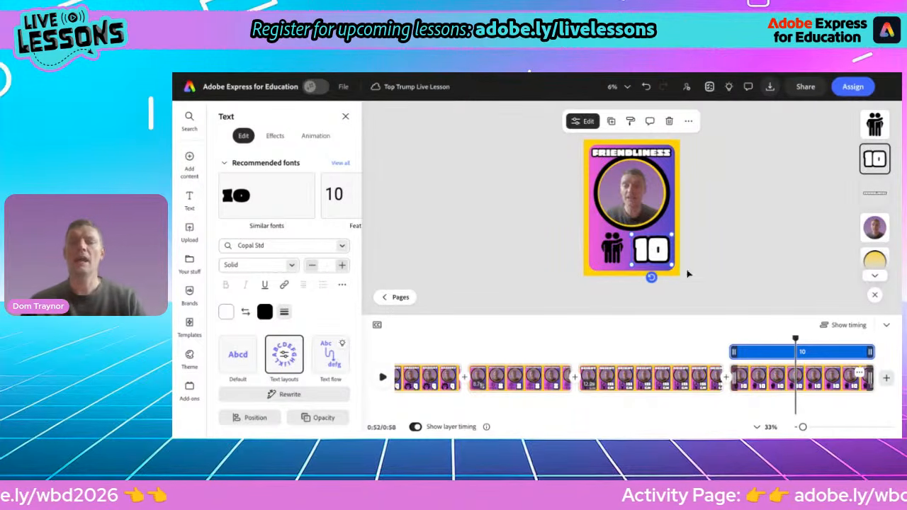
Step: Delete the webcam video from the Friendliness scene and start an Animate characters video in its place
left_click(633, 206)
key("Delete")
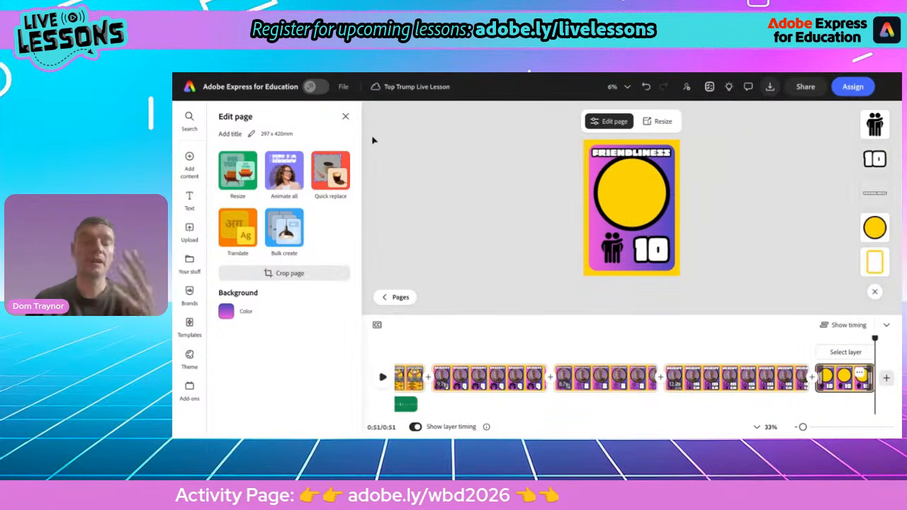
mouse_move(190, 164)
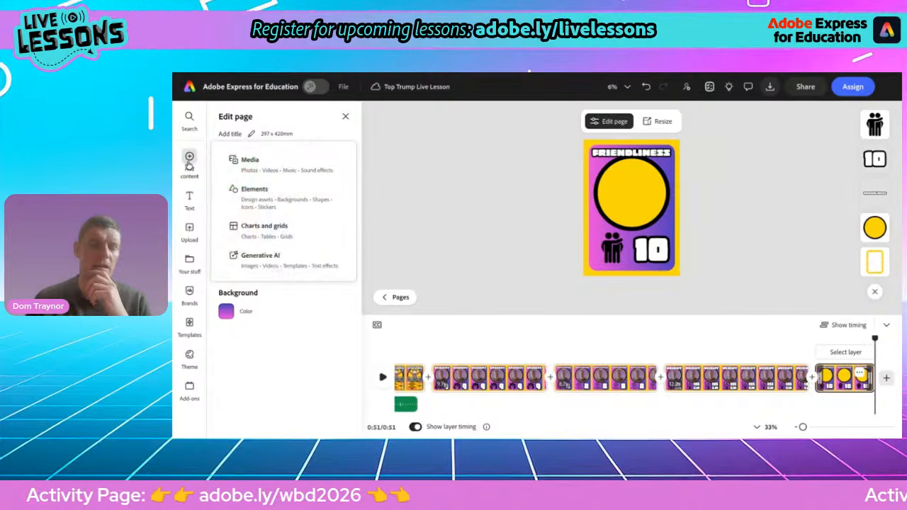
left_click(275, 172)
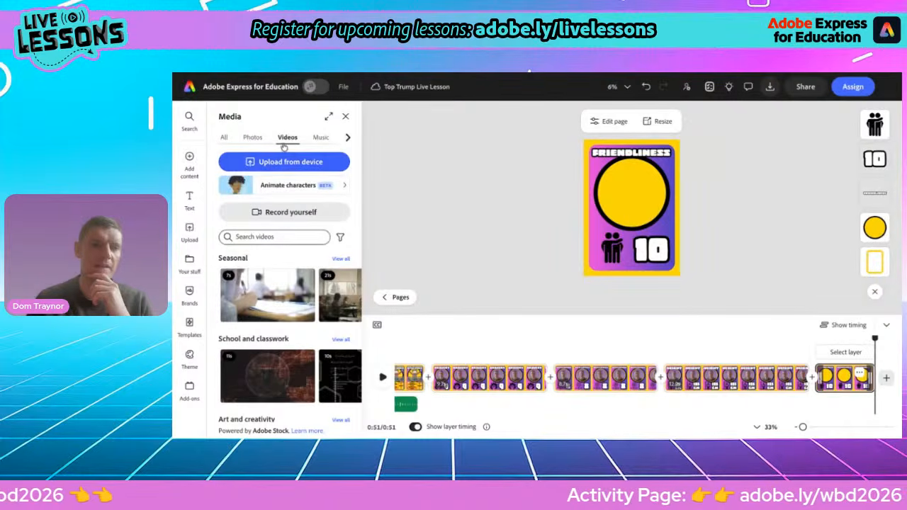
left_click(279, 190)
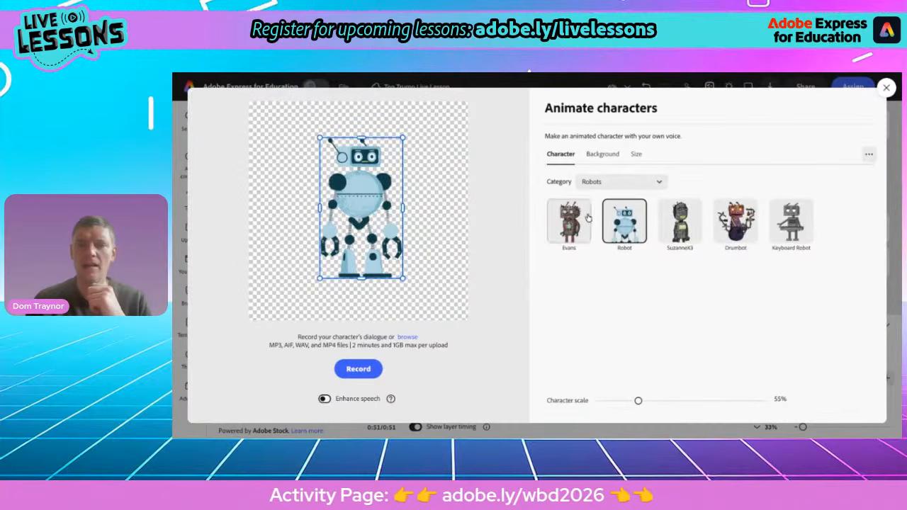
Step: Show the characters of all categories and try out the Kurt character
left_click(593, 182)
left_click(597, 205)
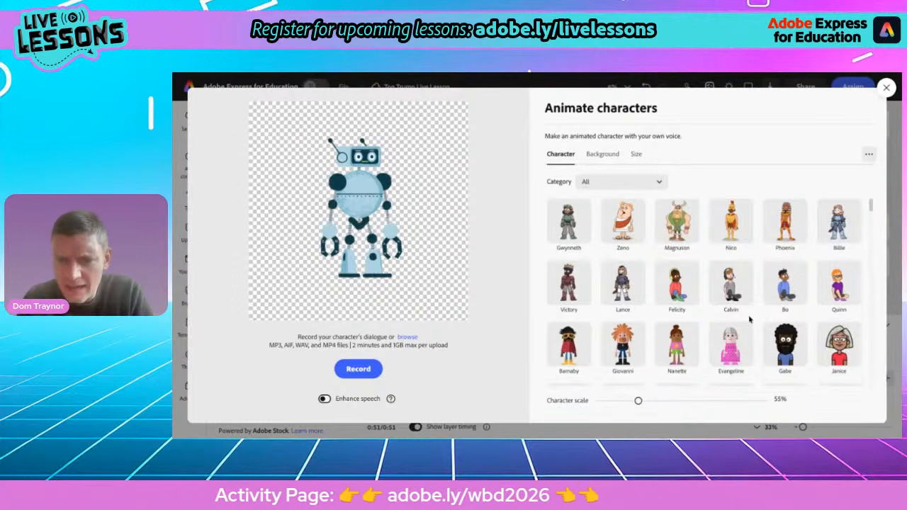
scroll(749, 320, "down", 3)
scroll(750, 319, "down", 1)
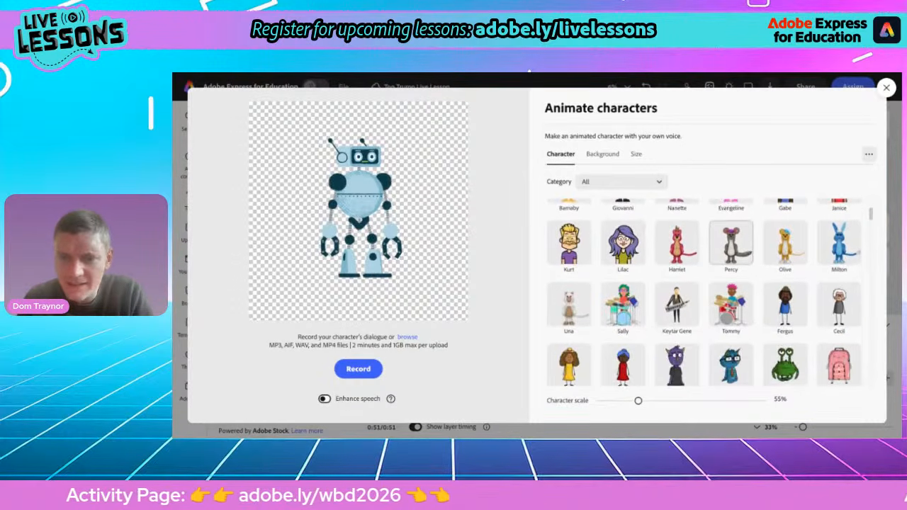
left_click(569, 248)
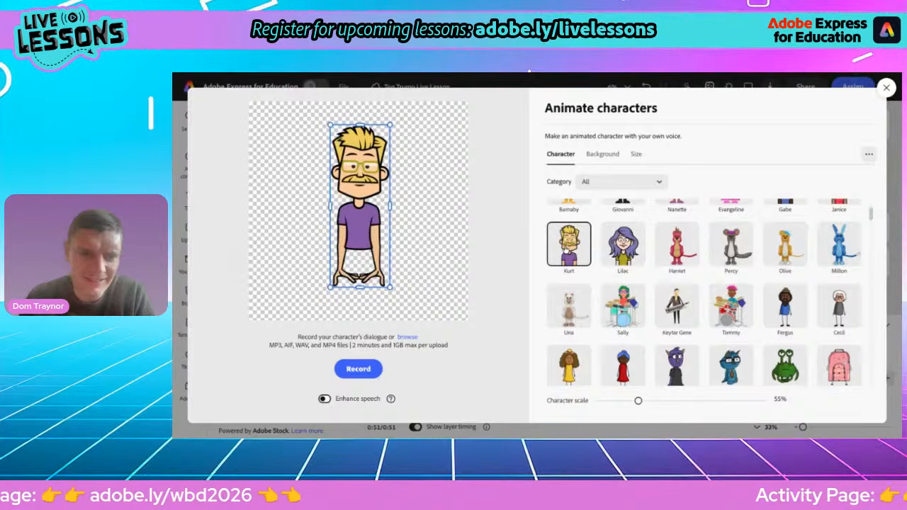
Step: Browse further through the animated characters for one resembling a boy, trying out Jake
scroll(703, 306, "down", 10)
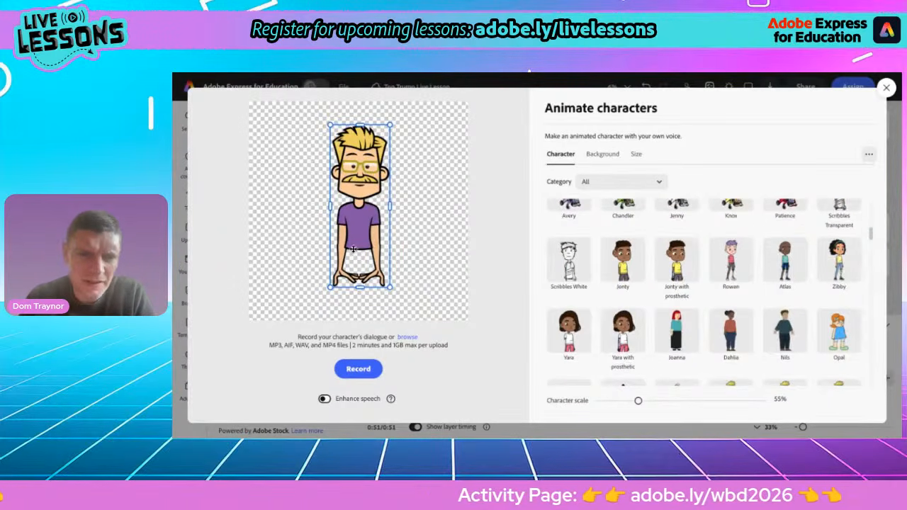
scroll(744, 323, "down", 5)
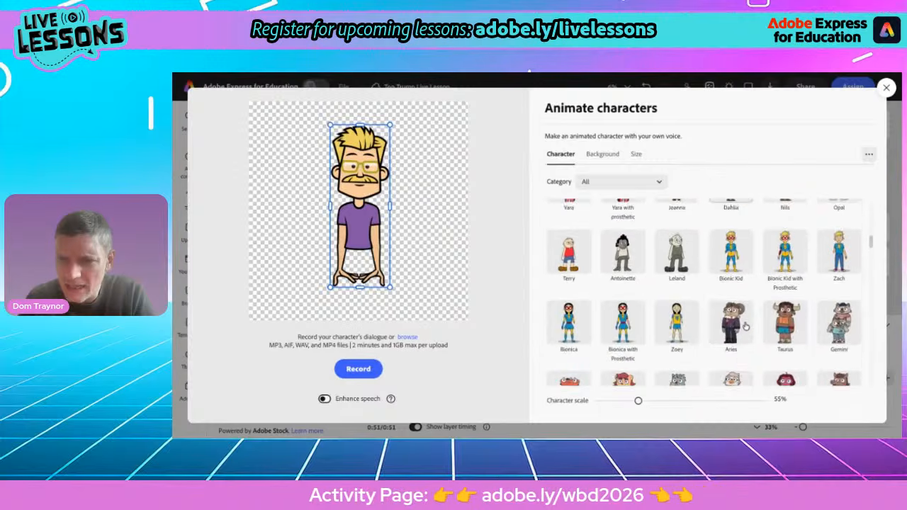
scroll(745, 325, "down", 4)
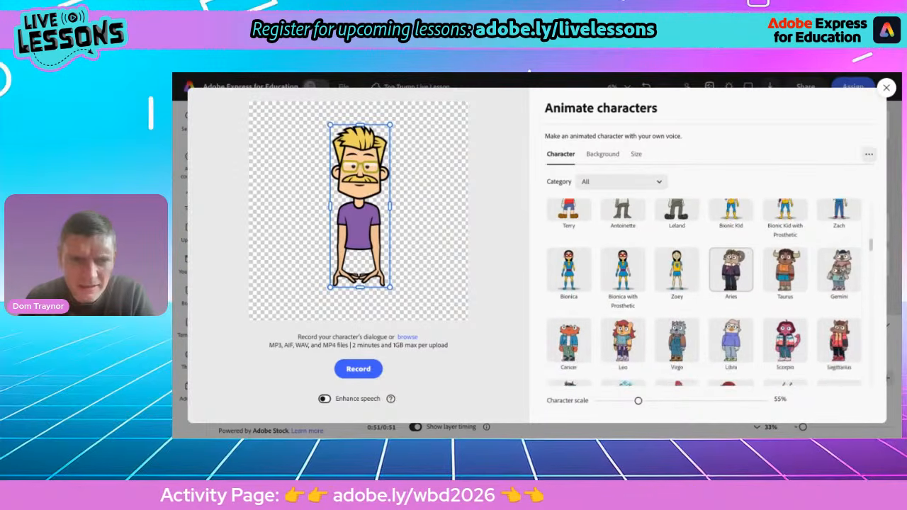
scroll(731, 290, "down", 3)
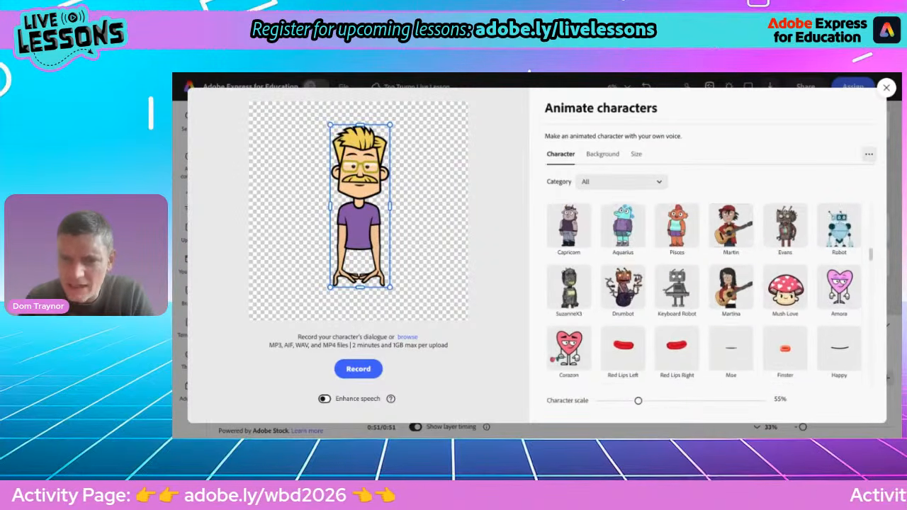
scroll(731, 308, "down", 1)
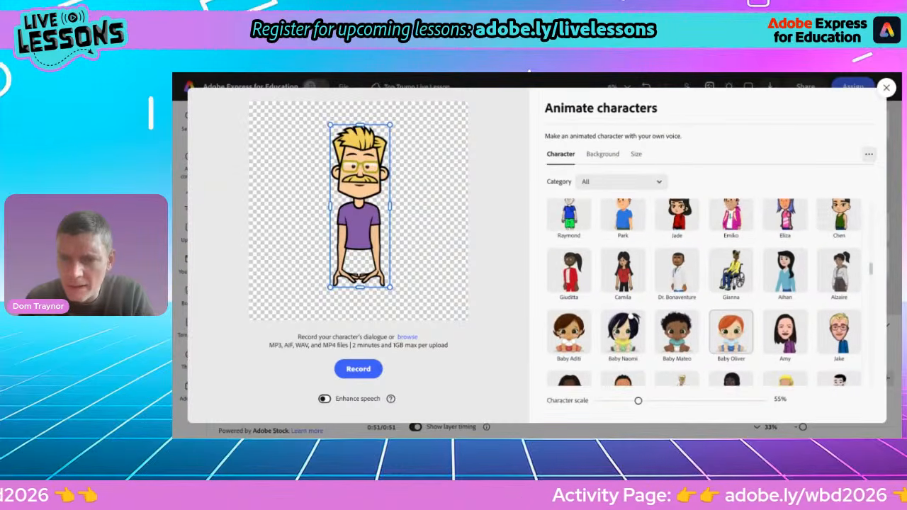
scroll(834, 297, "down", 1)
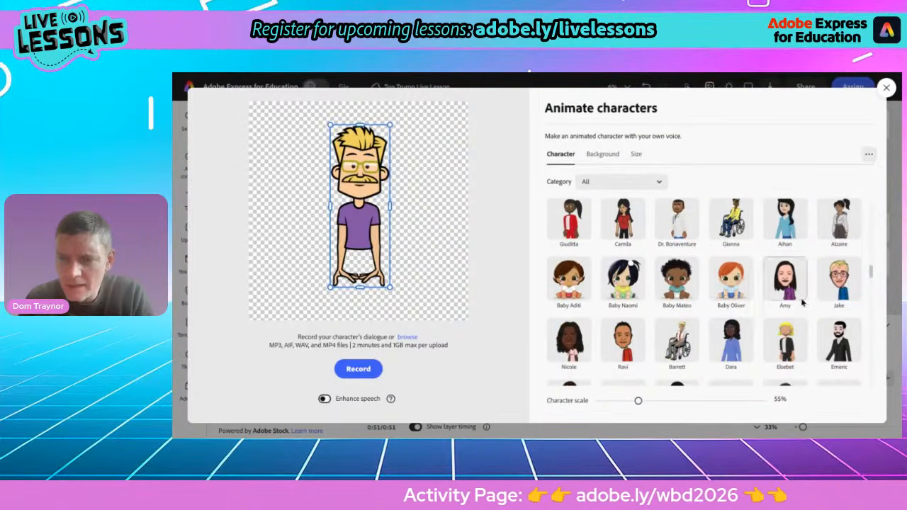
left_click(834, 298)
scroll(683, 295, "down", 10)
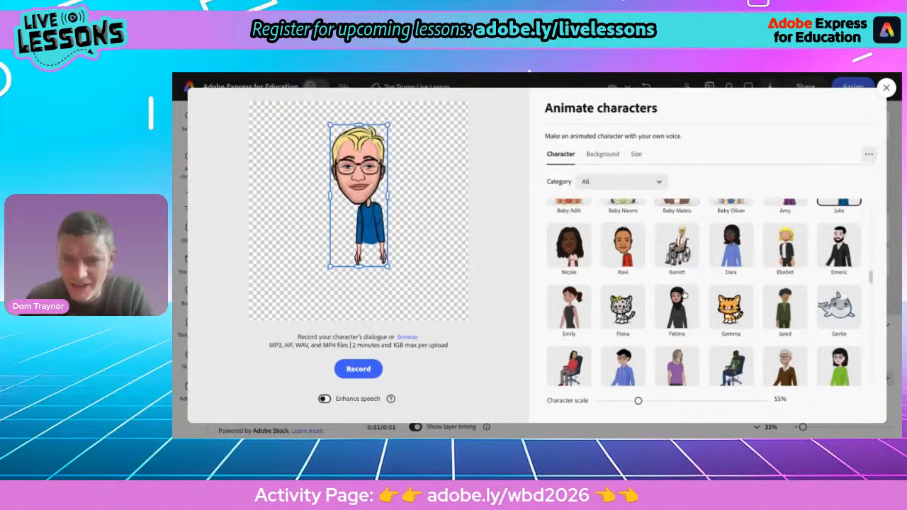
scroll(704, 296, "down", 10)
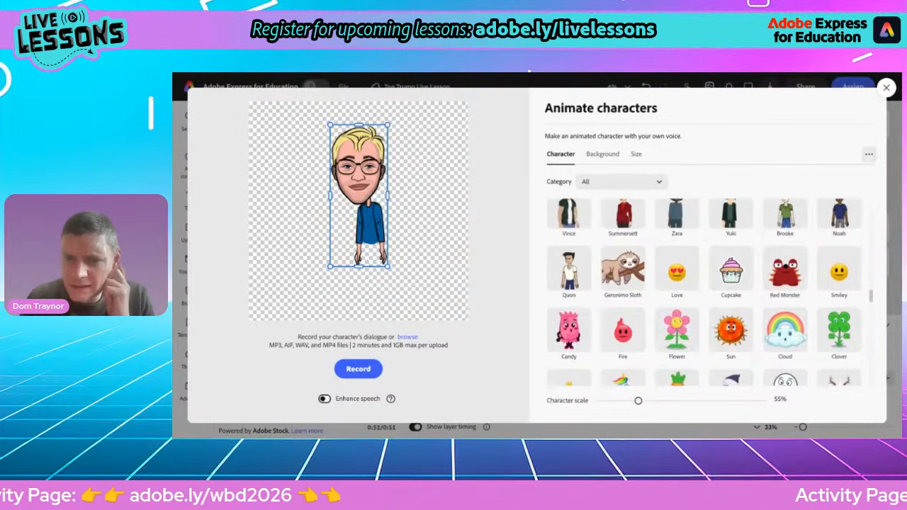
Step: Choose the Quon character and record its spoken dialogue for the Friendliness scene
left_click(568, 269)
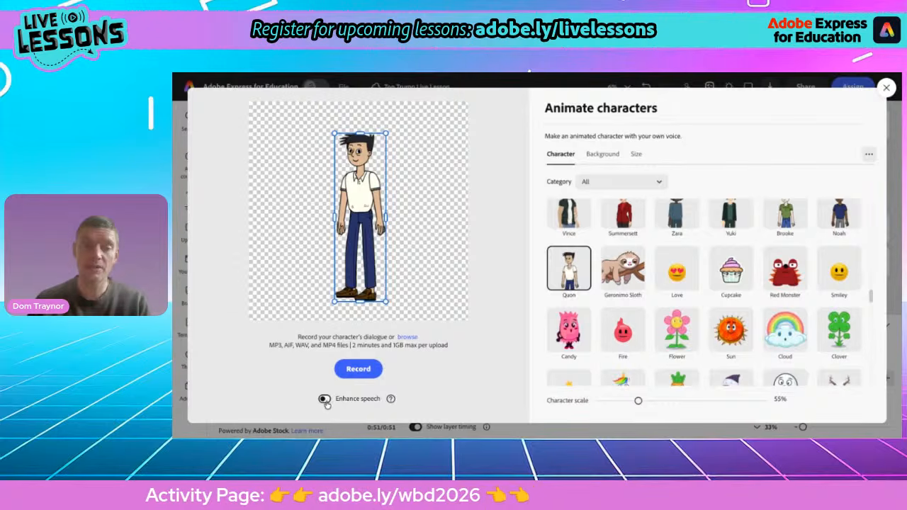
left_click(358, 371)
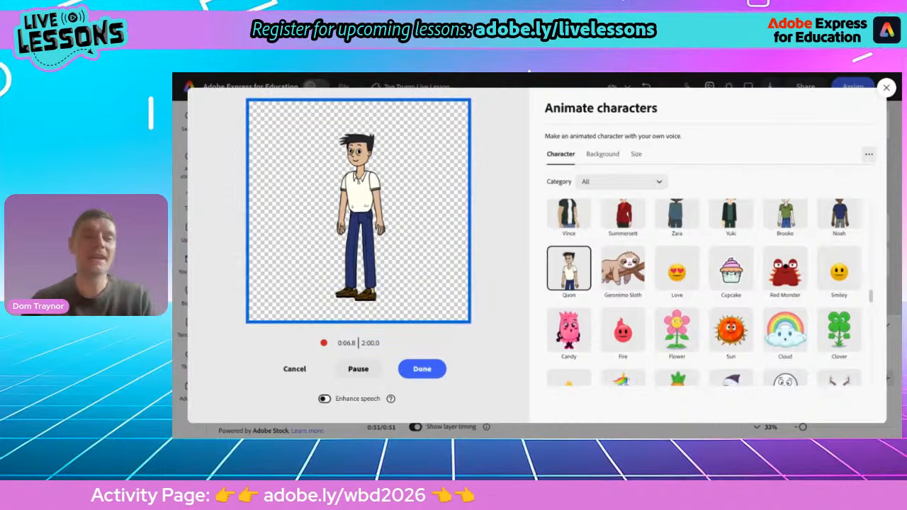
left_click(422, 369)
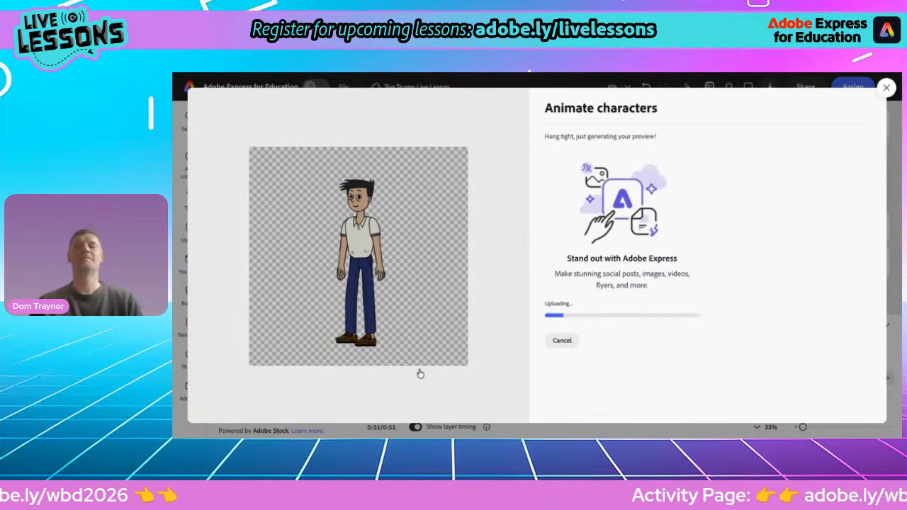
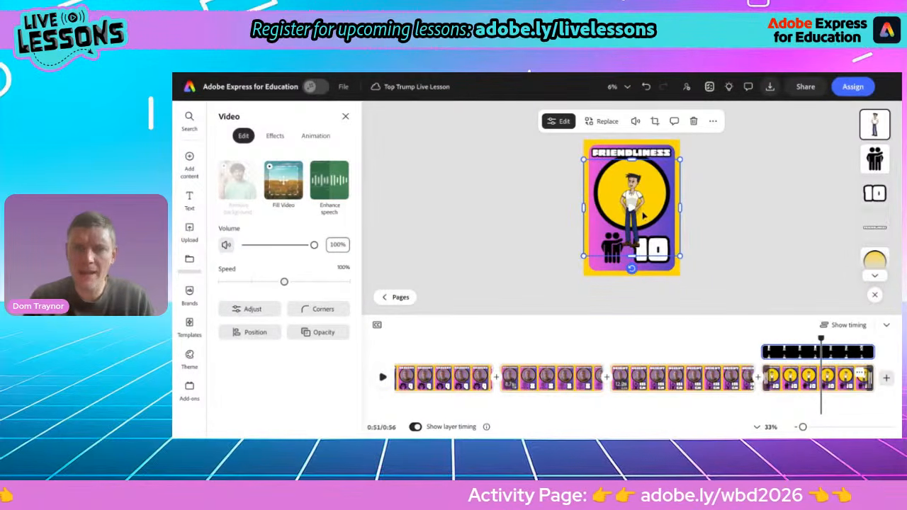
Step: Enlarge the animated character beyond the card's edges and centre it over the yellow circle
left_click_drag(582, 255, 546, 294)
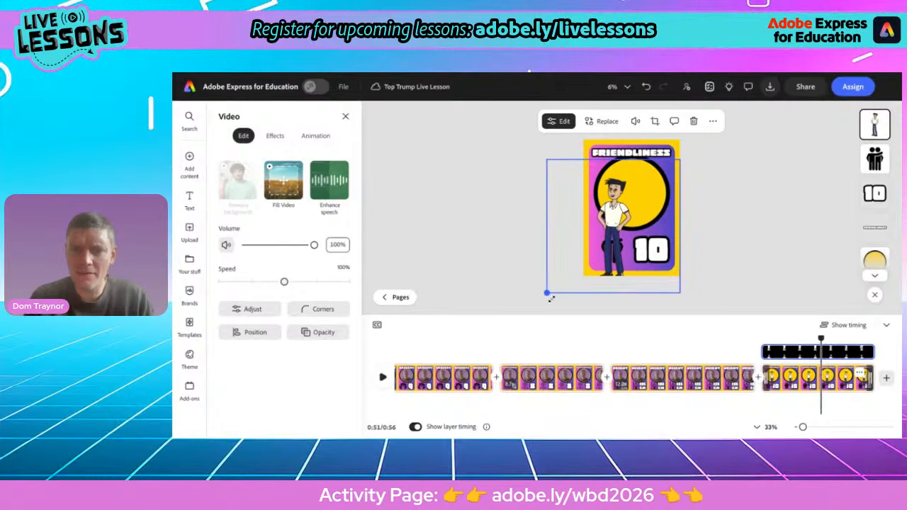
left_click_drag(677, 291, 714, 326)
left_click_drag(649, 273, 634, 243)
Step: Crop the character video with the circle shape, trying the oval and half-circle shapes before returning to the circle
left_click(654, 121)
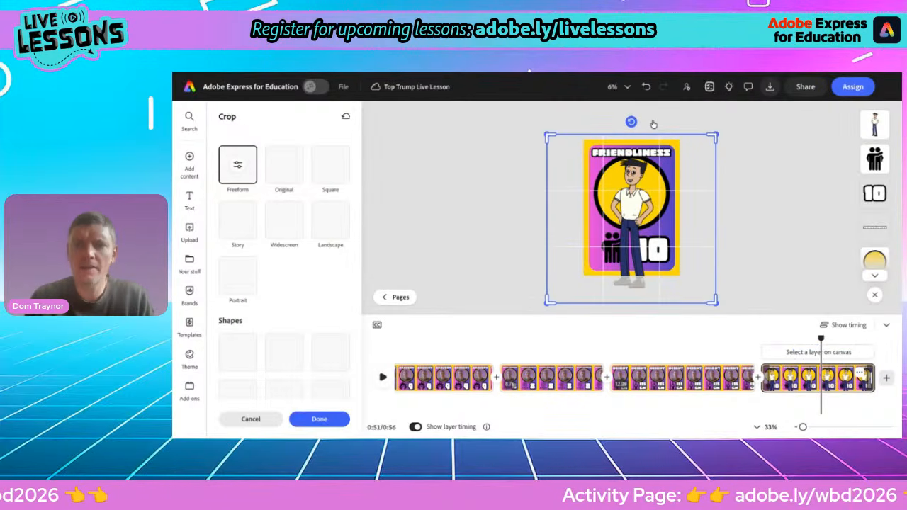
left_click(239, 352)
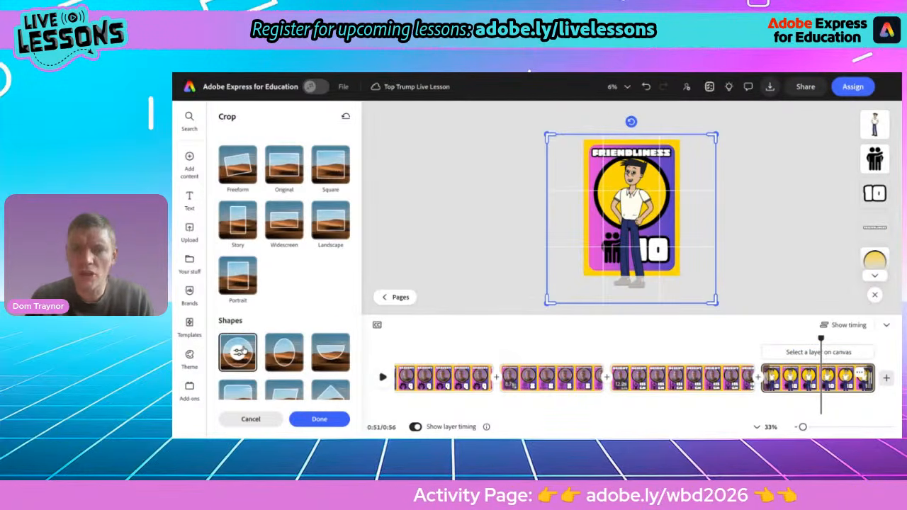
left_click(314, 420)
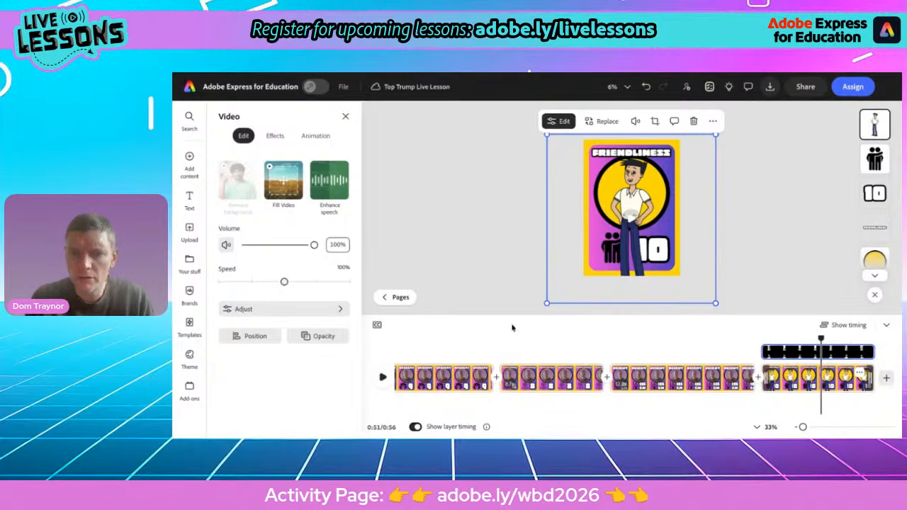
left_click(654, 121)
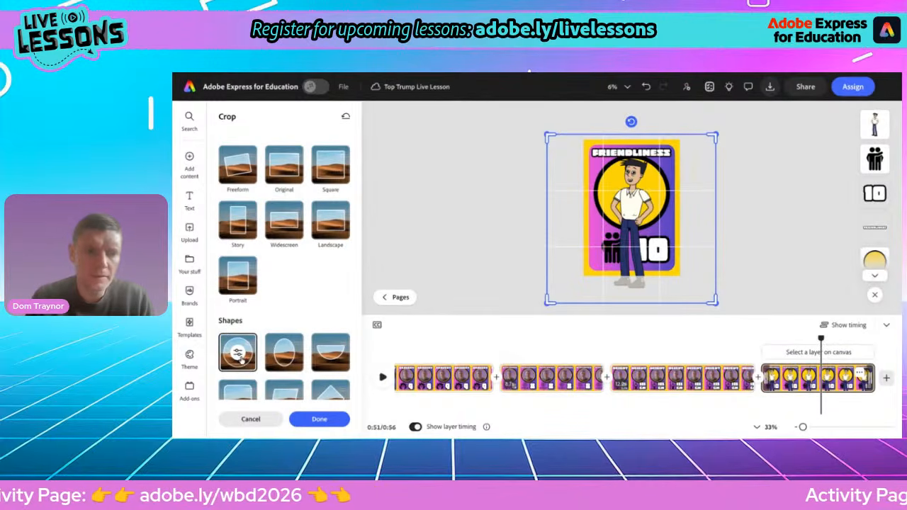
left_click(274, 358)
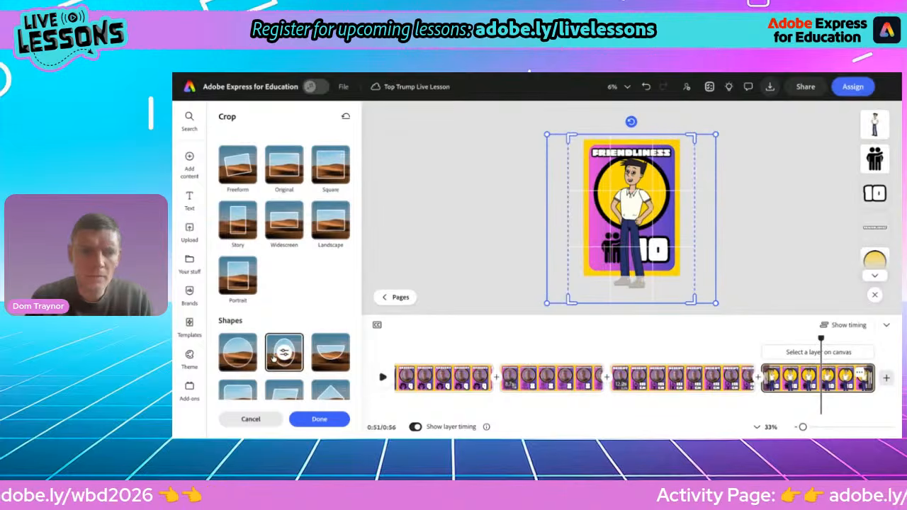
left_click(331, 352)
left_click(233, 358)
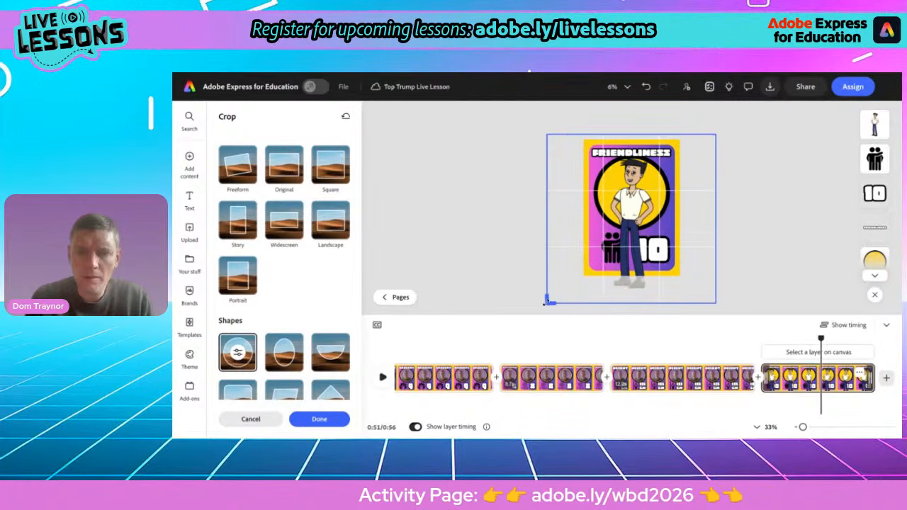
Step: Tighten the circular crop to cut off the character's lower legs, reposition the video inside it, and apply the crop
left_click_drag(546, 301, 545, 324)
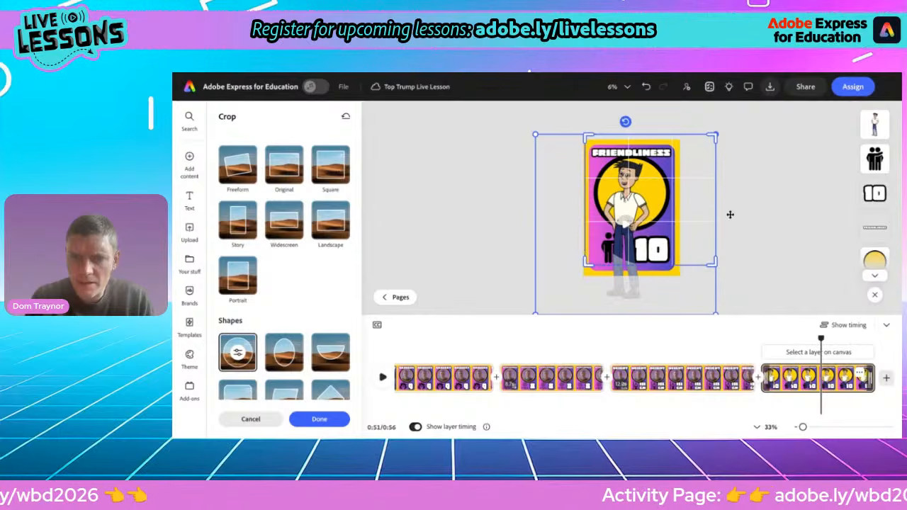
left_click_drag(680, 189, 704, 183)
key("Return")
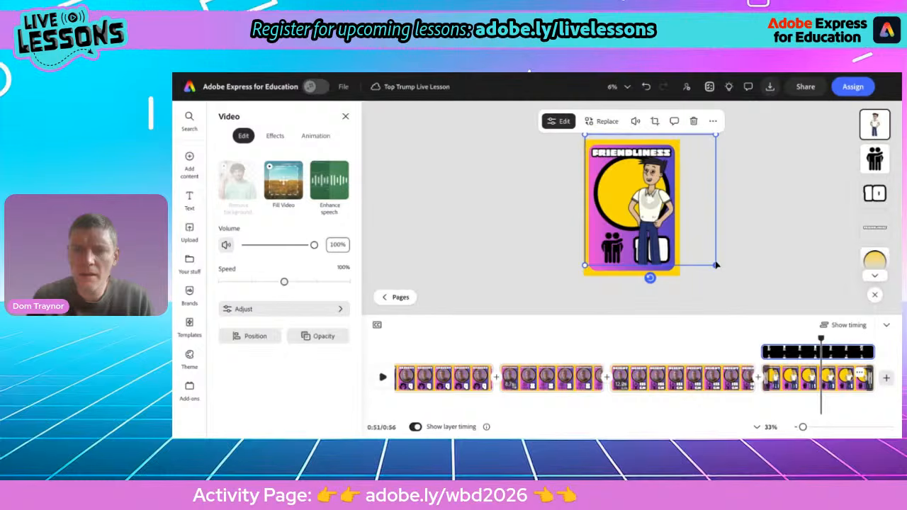
Step: Shrink the cropped character, centre it in the yellow circle, and trim its legs to the circle's lower edge
left_click_drag(716, 265, 673, 223)
left_click_drag(633, 201, 633, 208)
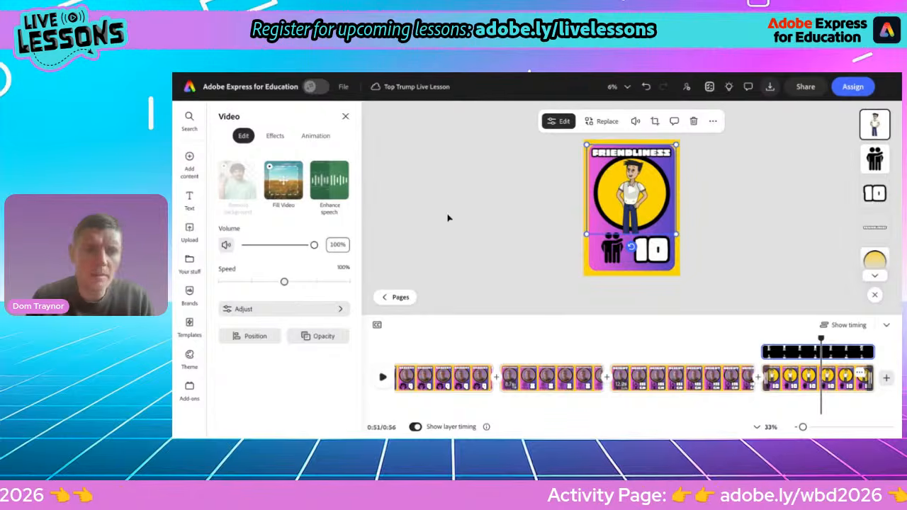
left_click(655, 121)
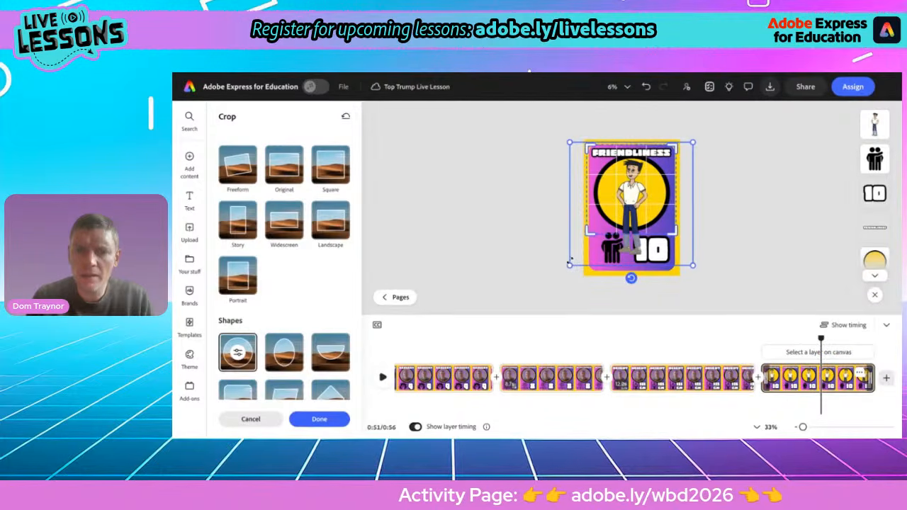
left_click_drag(588, 230, 638, 211)
key("Return")
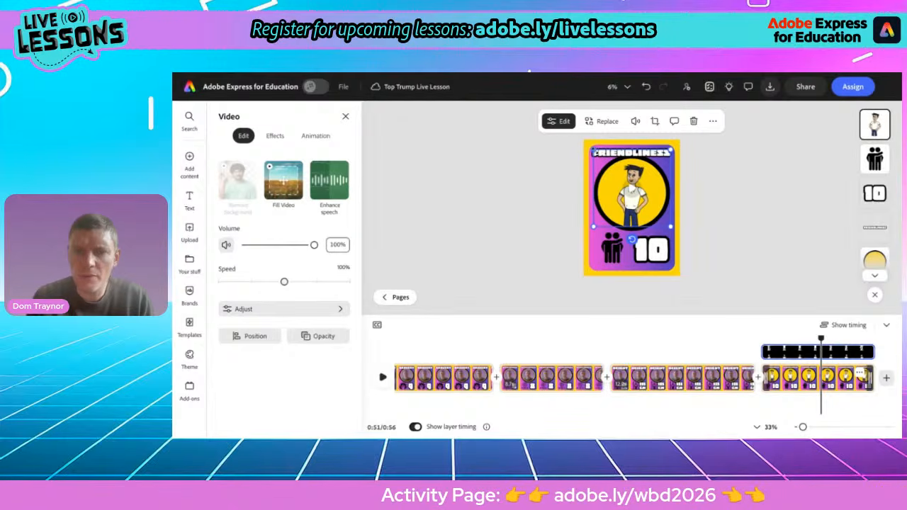
Step: Enlarge the character slightly from its upper corners and undo the last resize
left_click_drag(593, 149, 587, 144)
left_click_drag(670, 144, 674, 140)
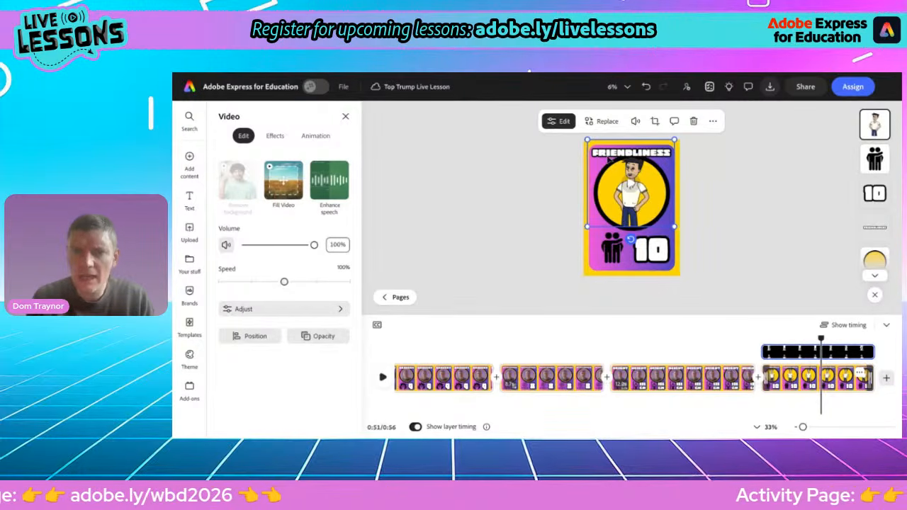
key("ctrl+z")
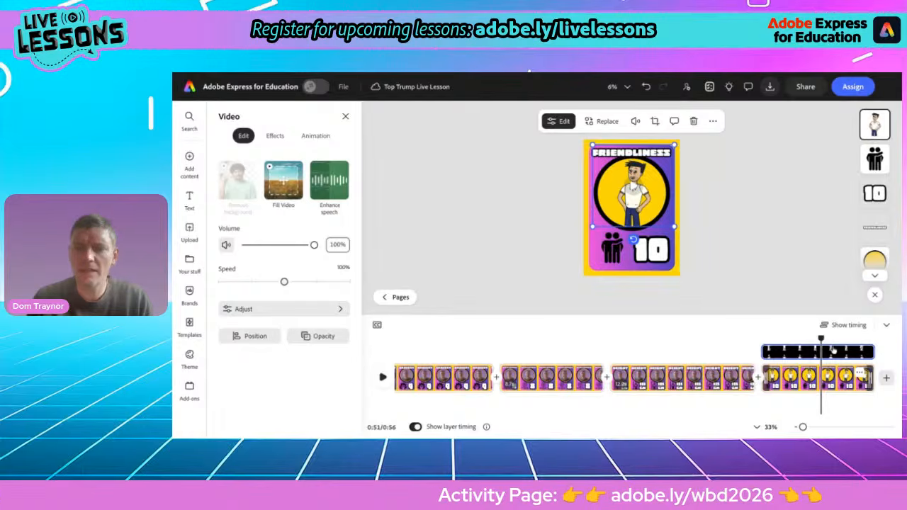
Step: Play the Friendliness scene from its start to check the talking character
left_click_drag(821, 338, 765, 338)
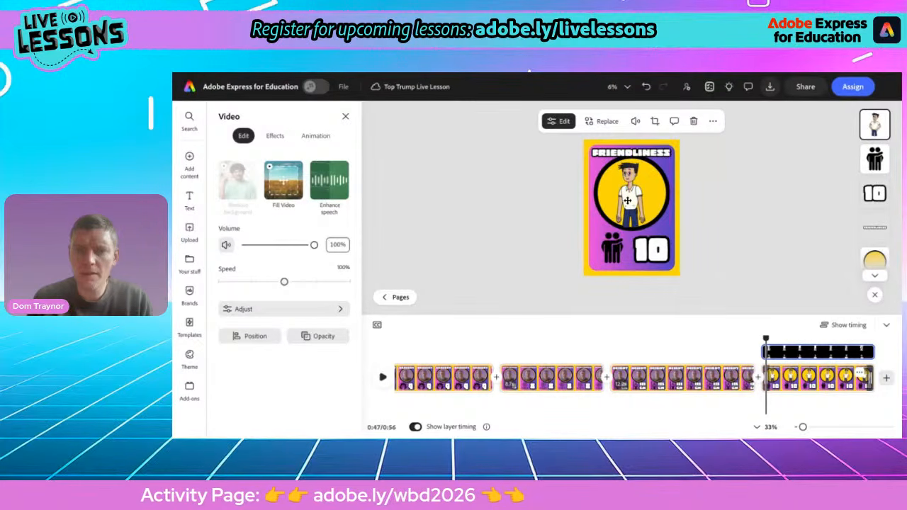
left_click(628, 200)
left_click(382, 379)
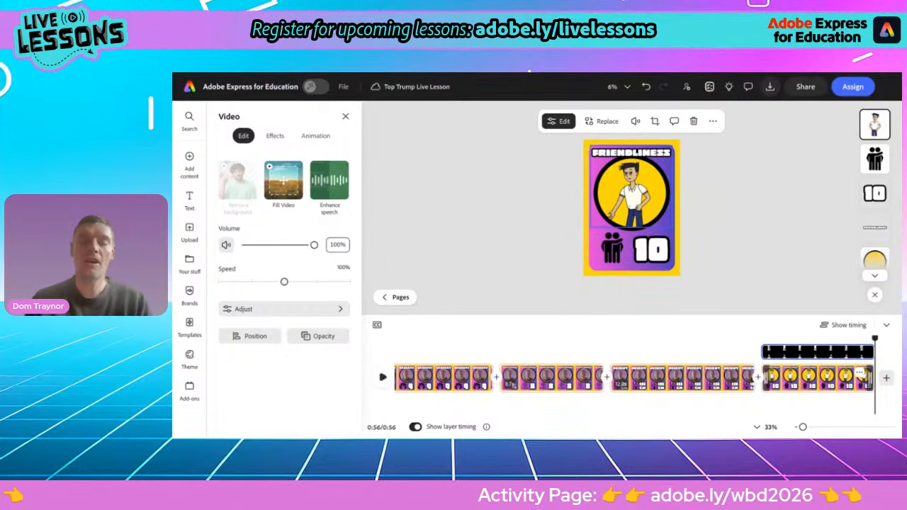
Step: Delete the Speed row from the opening card's stats table and move the table down slightly
left_click(433, 382)
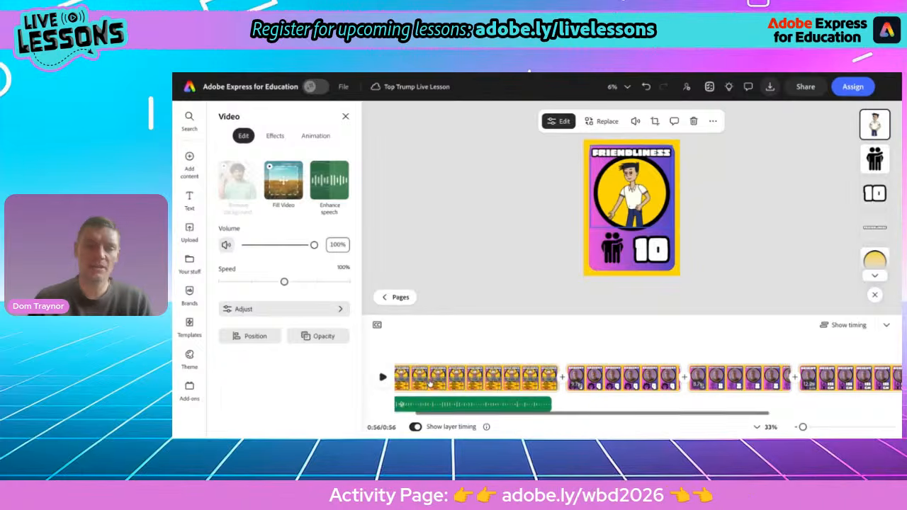
left_click(619, 263)
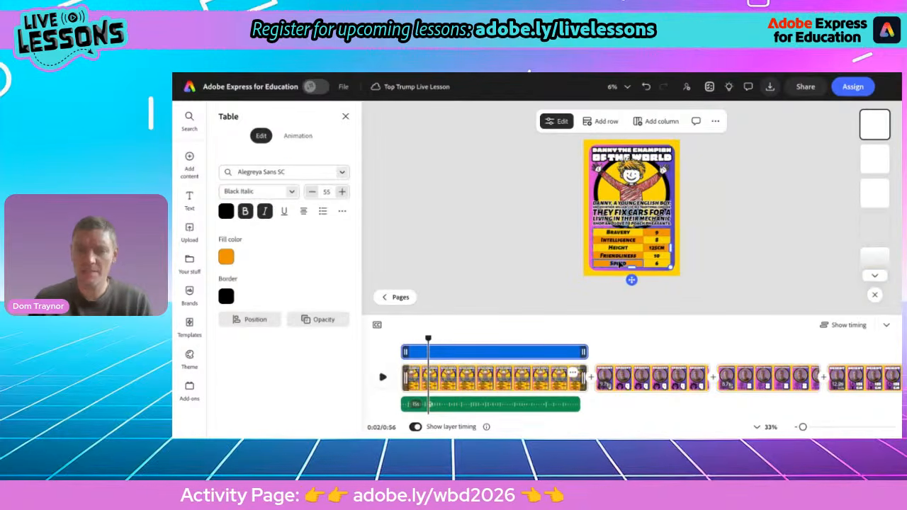
left_click(715, 122)
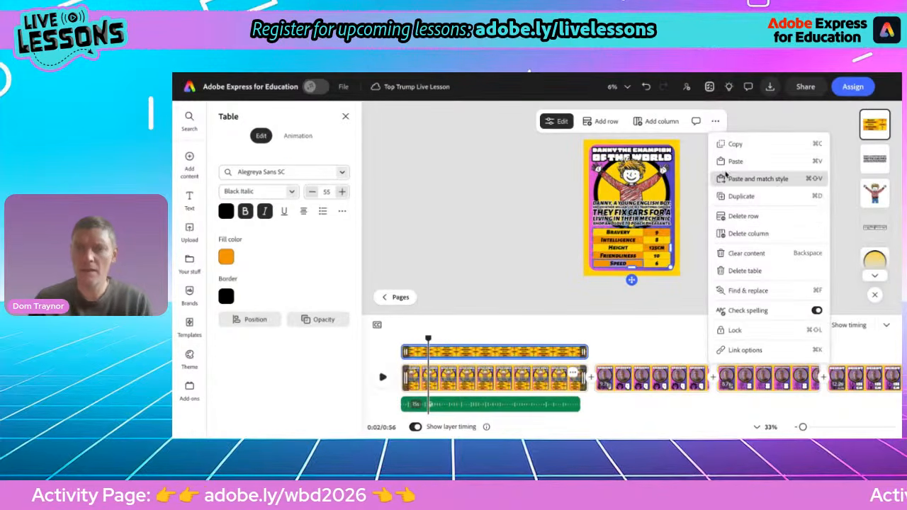
left_click(741, 216)
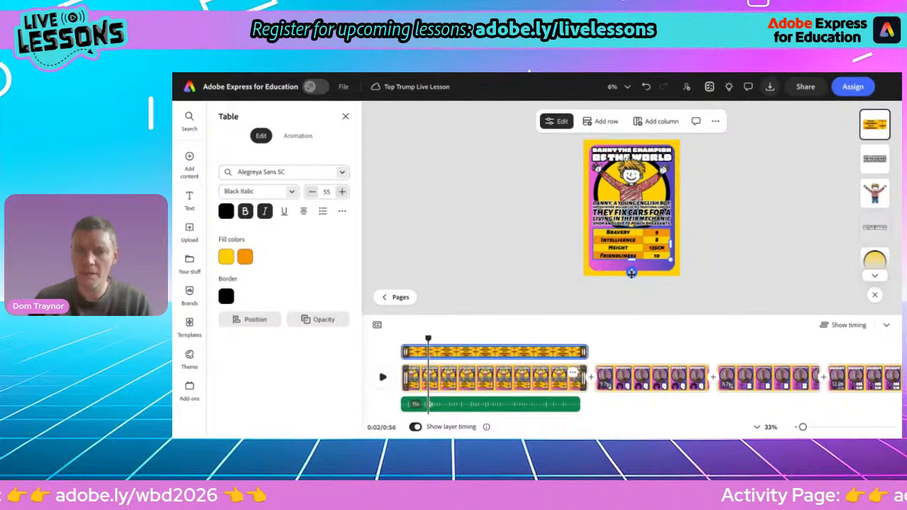
left_click_drag(631, 272, 631, 278)
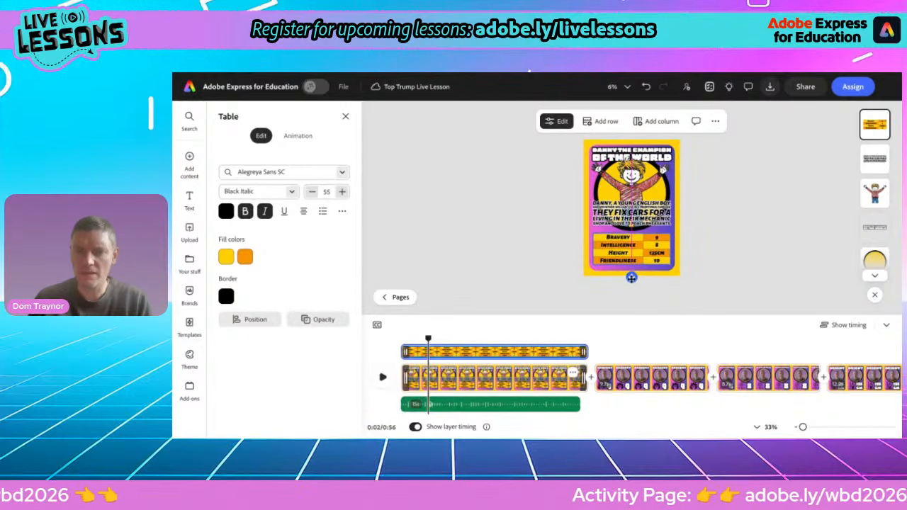
Step: Move the description text on the opening card down slightly, closer to the stats table
left_click(630, 204)
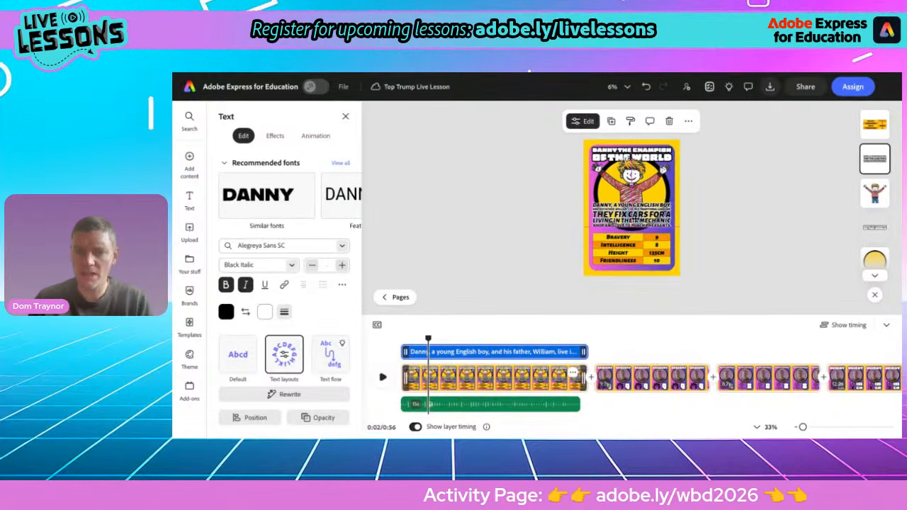
left_click_drag(635, 220, 636, 218)
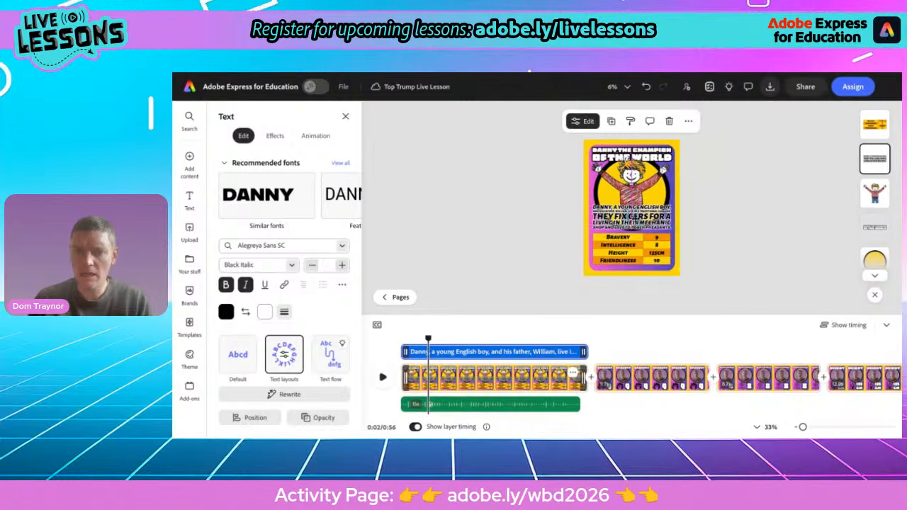
left_click(726, 214)
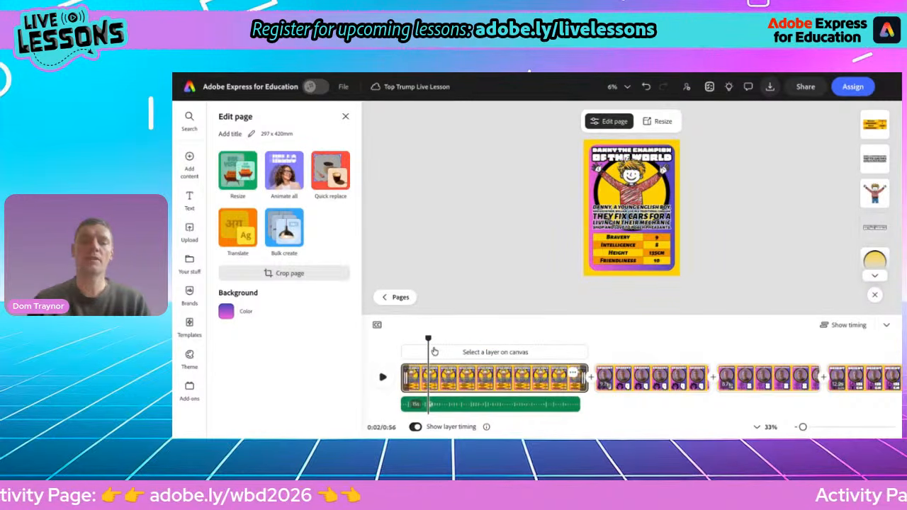
Step: Play the video from about 13 seconds to check the change from the opening card to the Bravery scene
left_click_drag(427, 349, 560, 344)
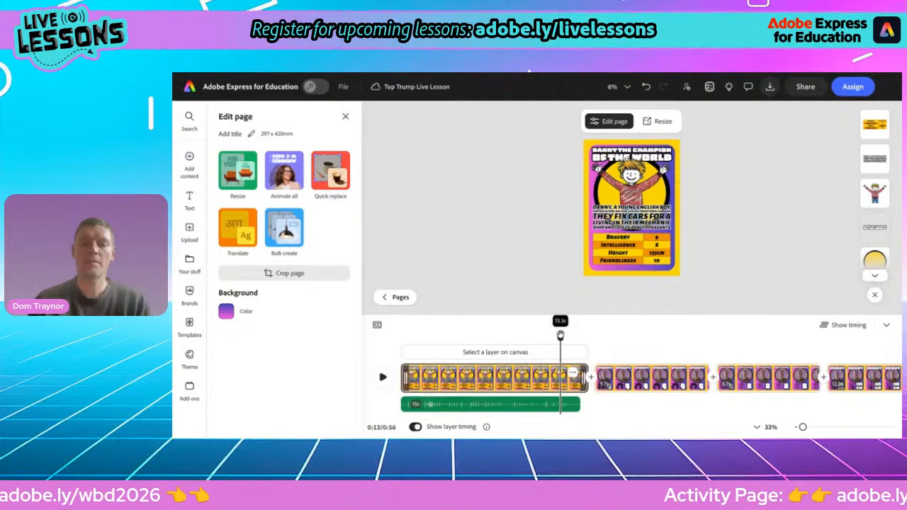
left_click(382, 377)
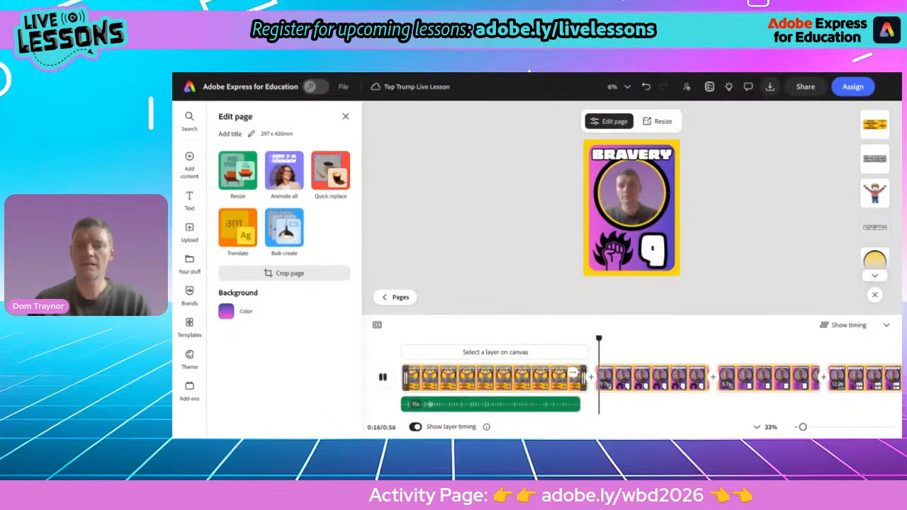
left_click(599, 379)
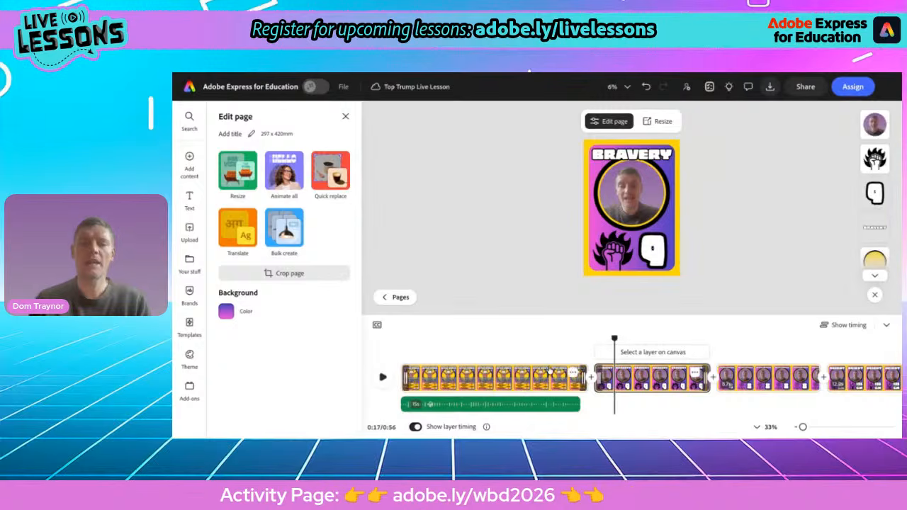
Step: Add a Push transition between the opening card and the Bravery scene, and apply it to all scenes
left_click(588, 381)
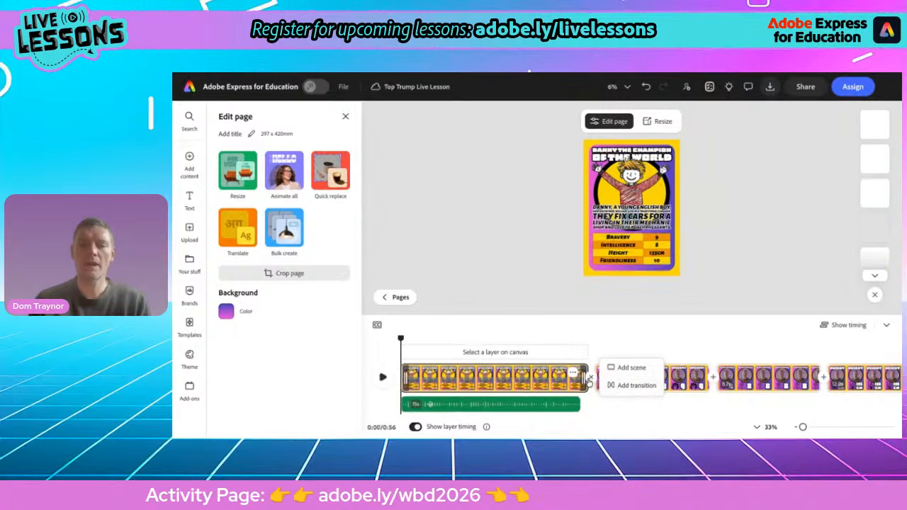
left_click(633, 385)
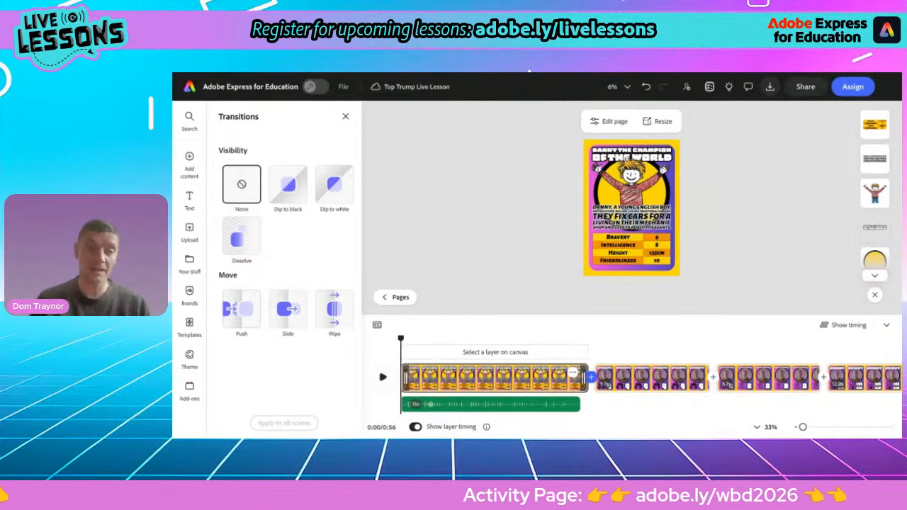
left_click(242, 308)
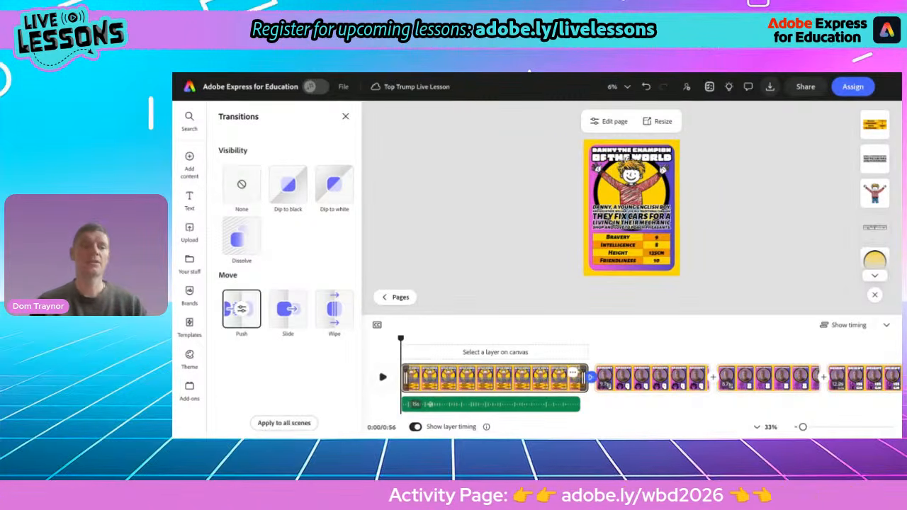
left_click(270, 424)
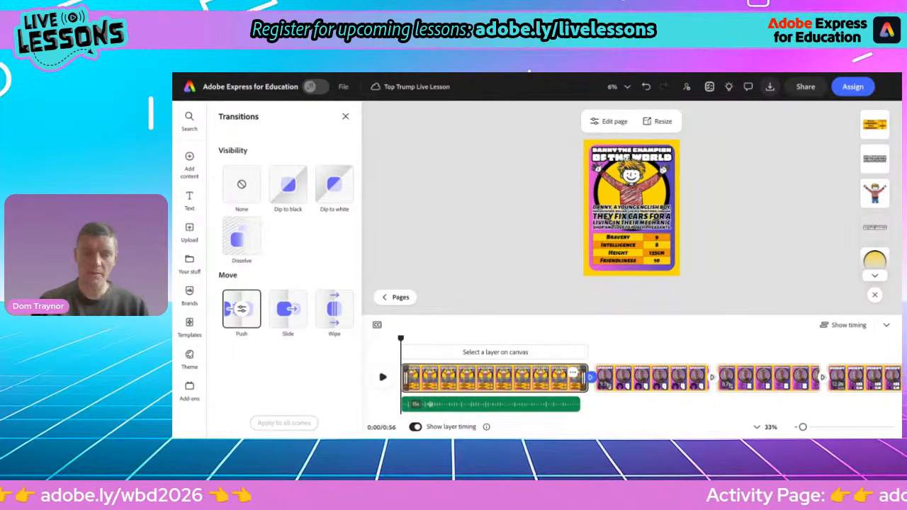
Step: Play the video from about 12 seconds through to the Intelligence scene to check the Push transitions
left_click_drag(400, 338, 548, 338)
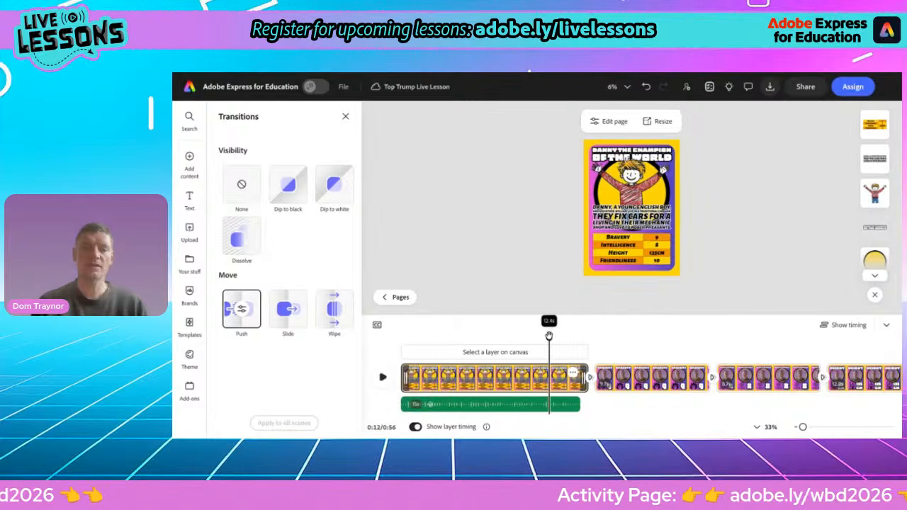
left_click(383, 378)
scroll(597, 232, "up", 5)
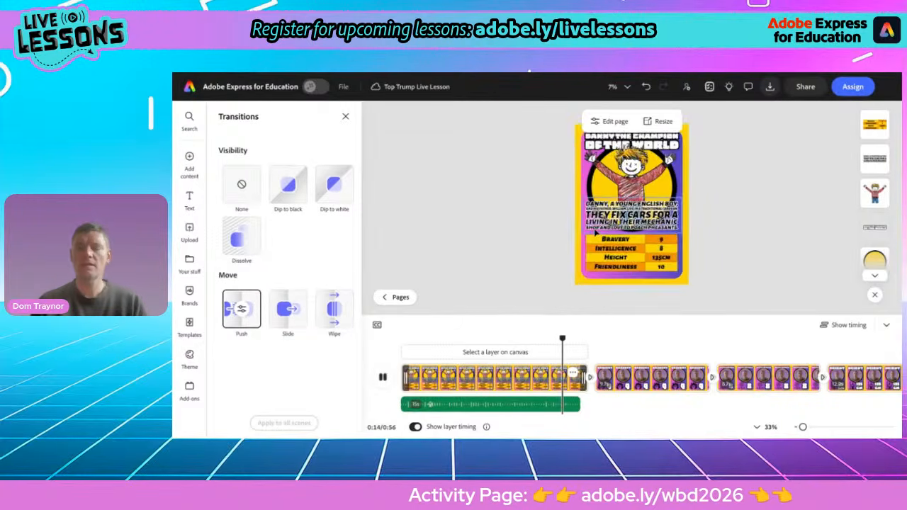
scroll(597, 237, "up", 1)
scroll(597, 237, "down", 2)
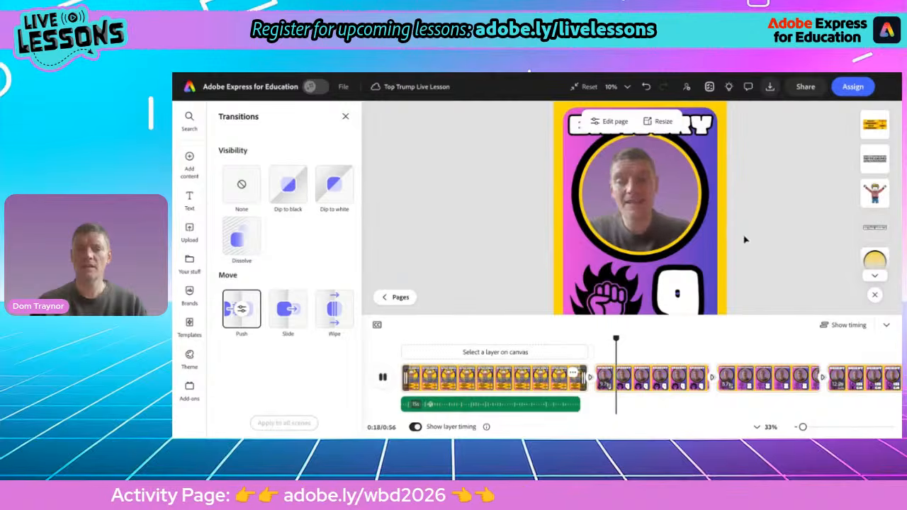
left_click(687, 347)
key("space")
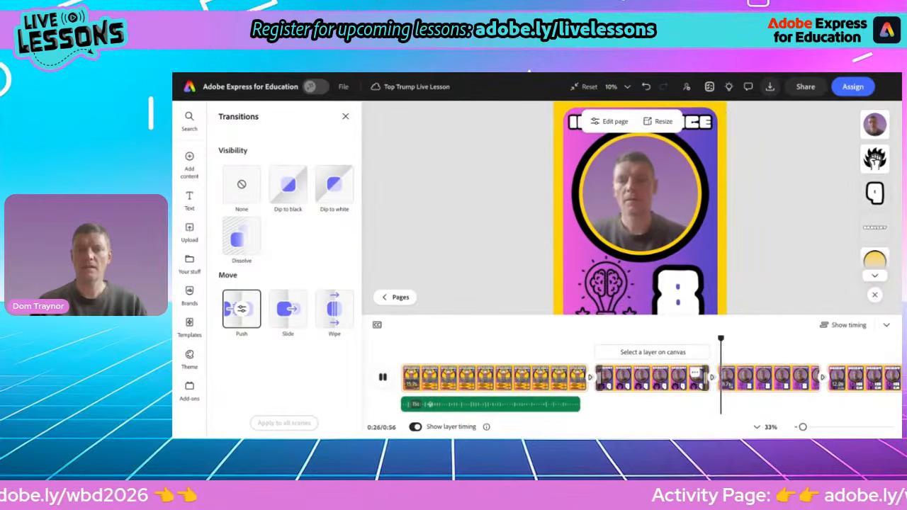
key("space")
scroll(573, 302, "down", 5)
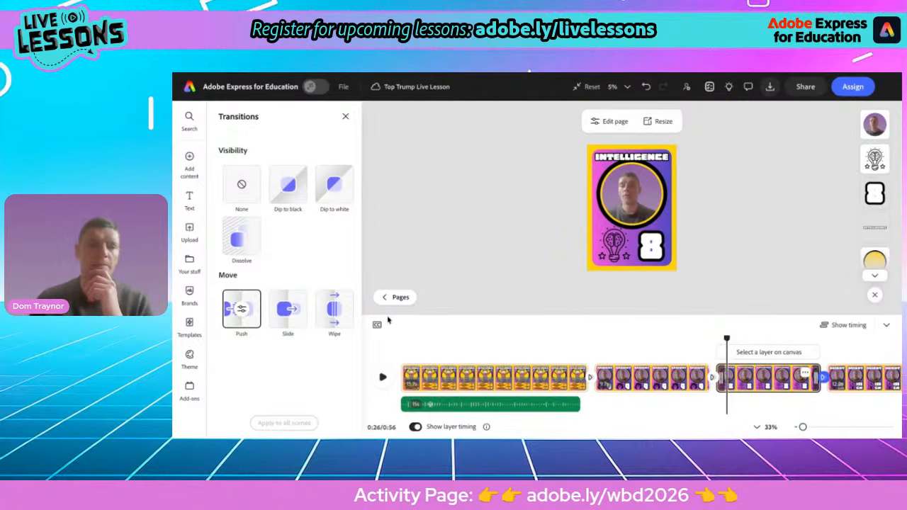
Step: Open the music library and browse its Blues, Brass, Classical and Country tracks for background music
left_click(345, 116)
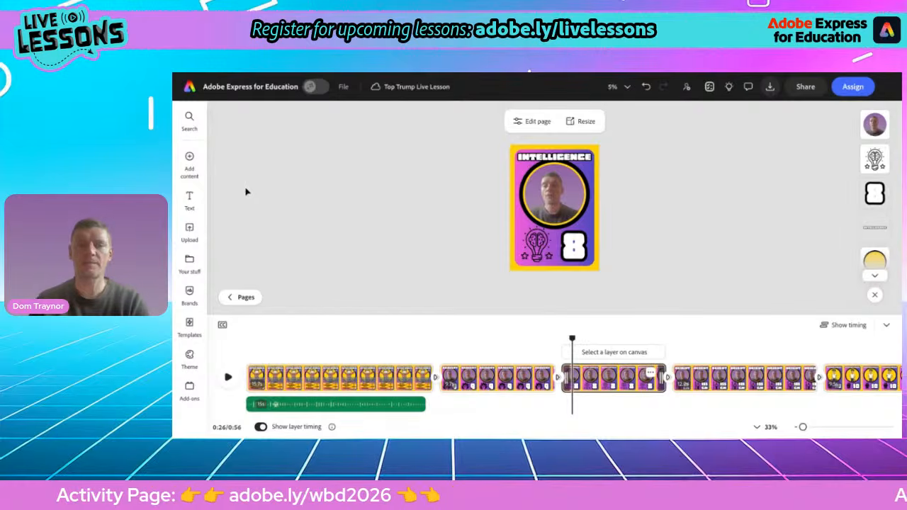
left_click(188, 162)
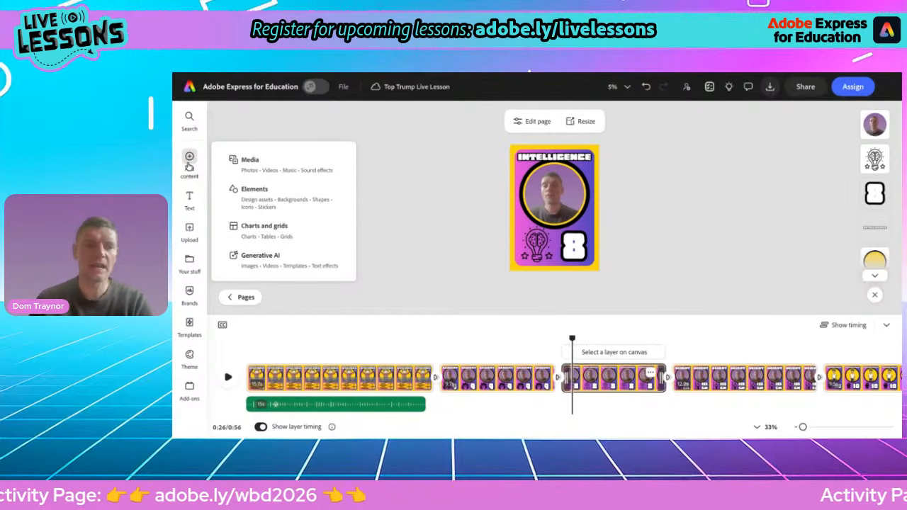
left_click(245, 167)
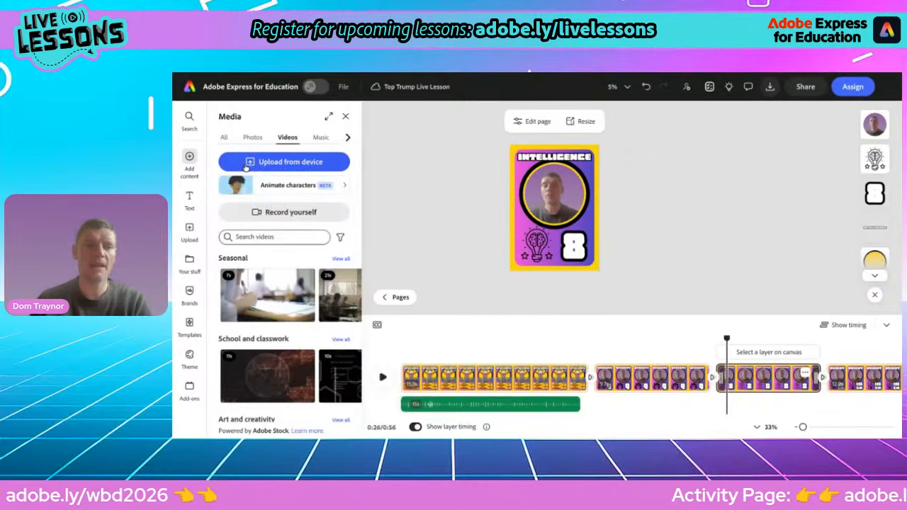
left_click(320, 138)
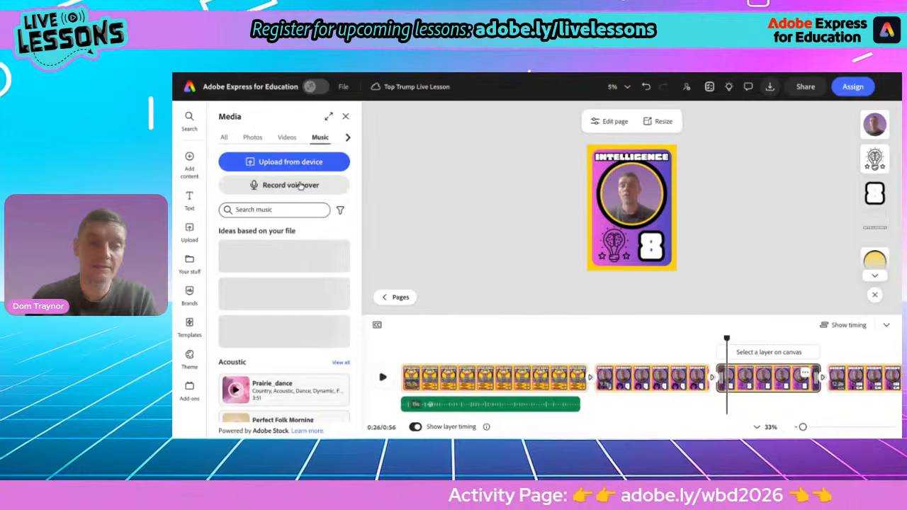
scroll(287, 333, "down", 5)
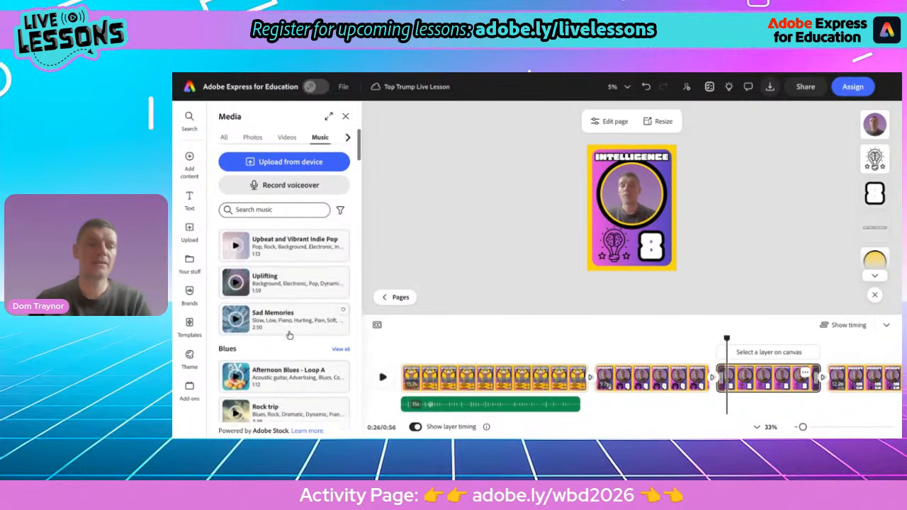
scroll(289, 335, "down", 5)
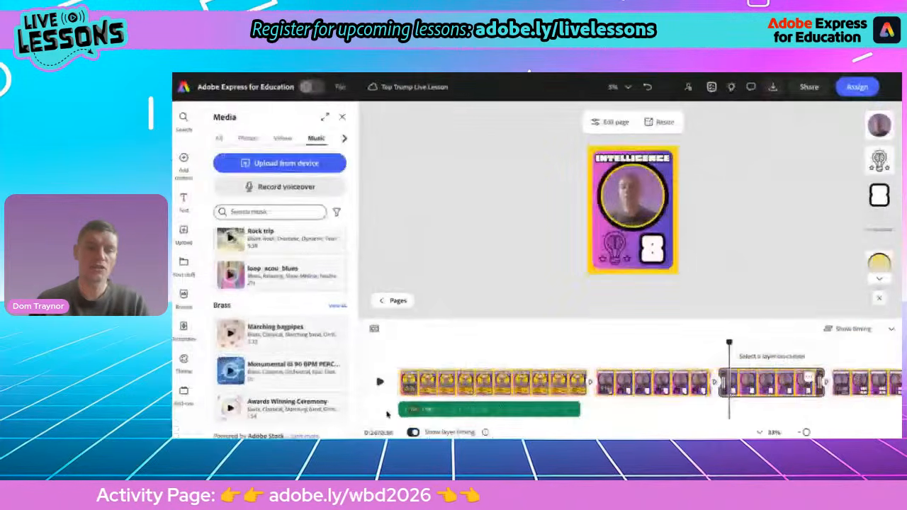
scroll(309, 376, "down", 3)
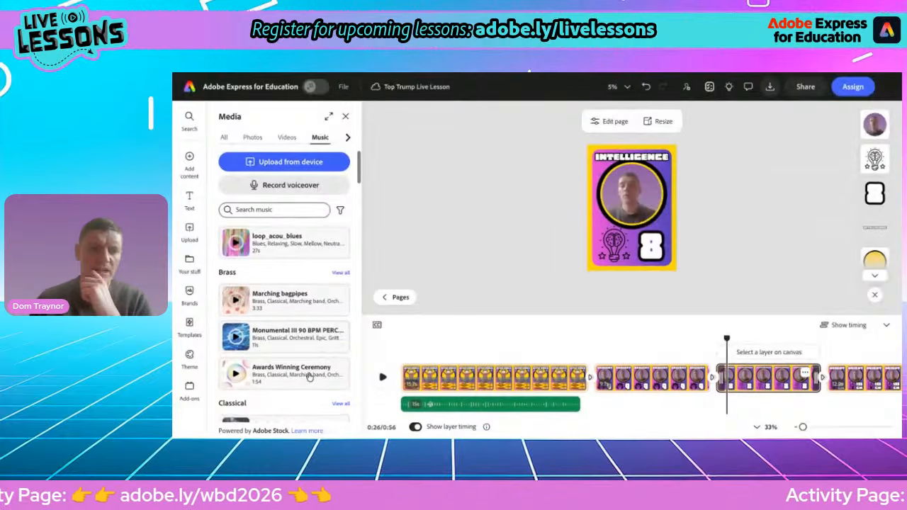
scroll(309, 376, "down", 3)
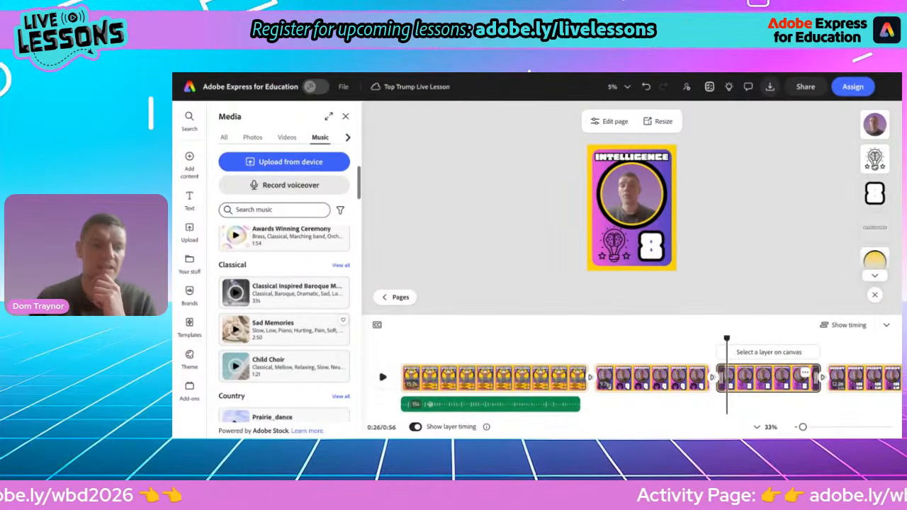
scroll(284, 324, "up", 1)
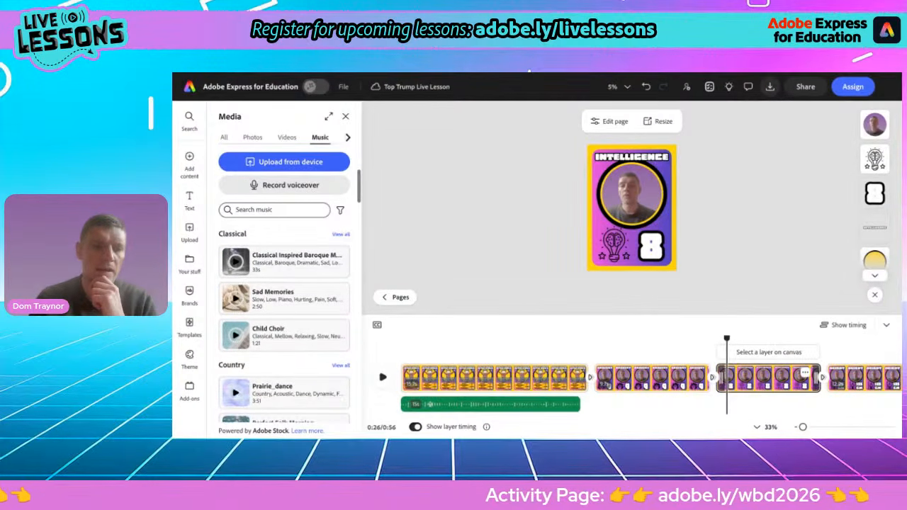
scroll(283, 329, "down", 3)
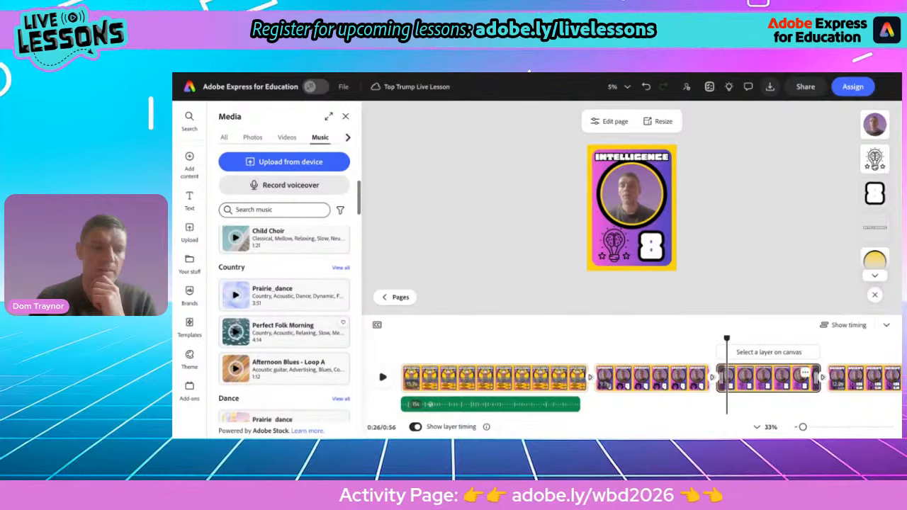
Step: Preview the Country tracks Afternoon Blues - Loop A, Perfect Folk Morning and Prairie_dance
left_click(236, 365)
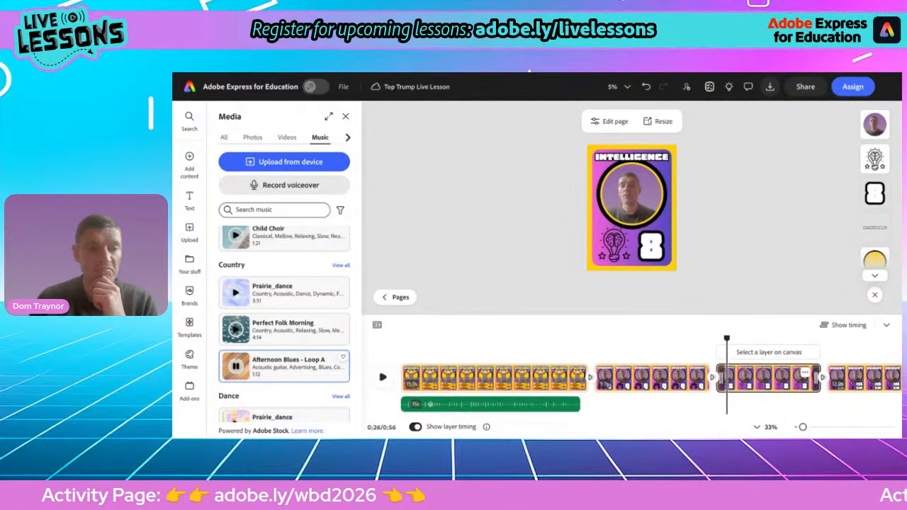
left_click(236, 329)
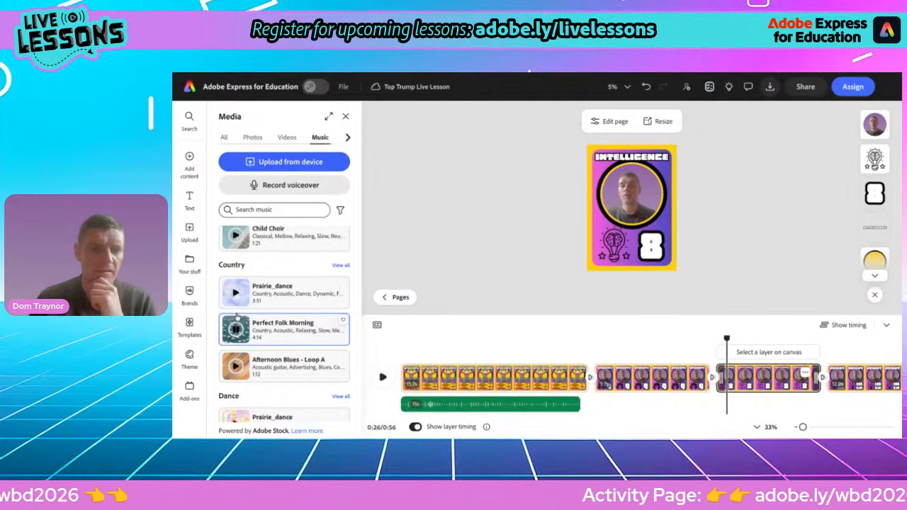
left_click(236, 293)
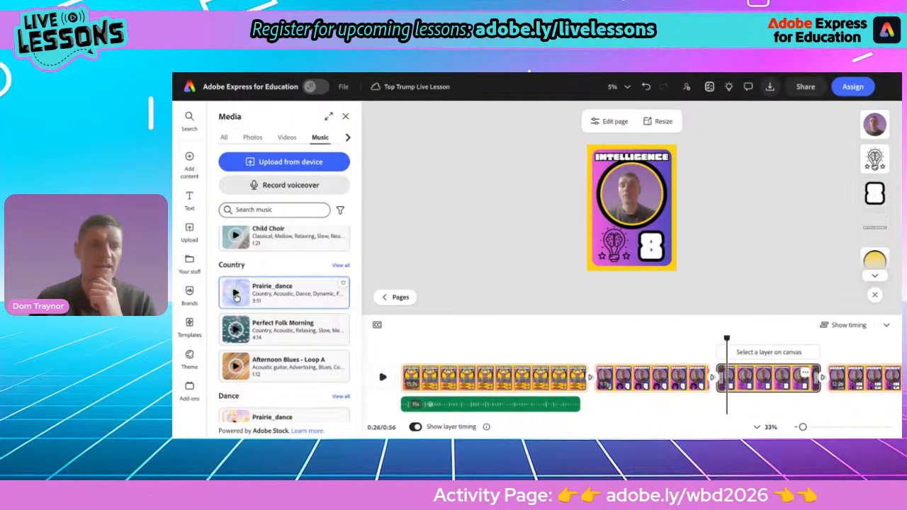
Step: Browse the Dance, Electronic and Film music, previewing the Electronic tracks Hip-Hop Trap and Something In the Night
scroll(262, 326, "down", 5)
scroll(267, 332, "down", 2)
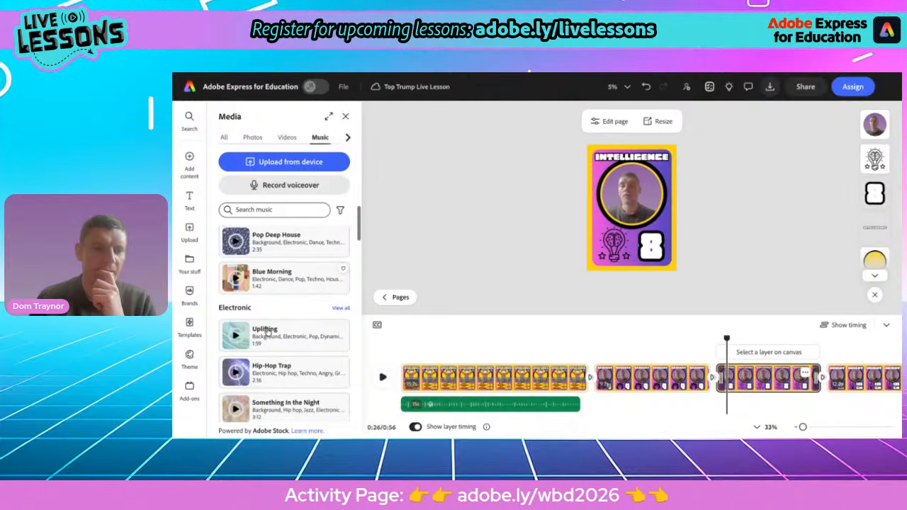
scroll(251, 336, "down", 2)
left_click(236, 332)
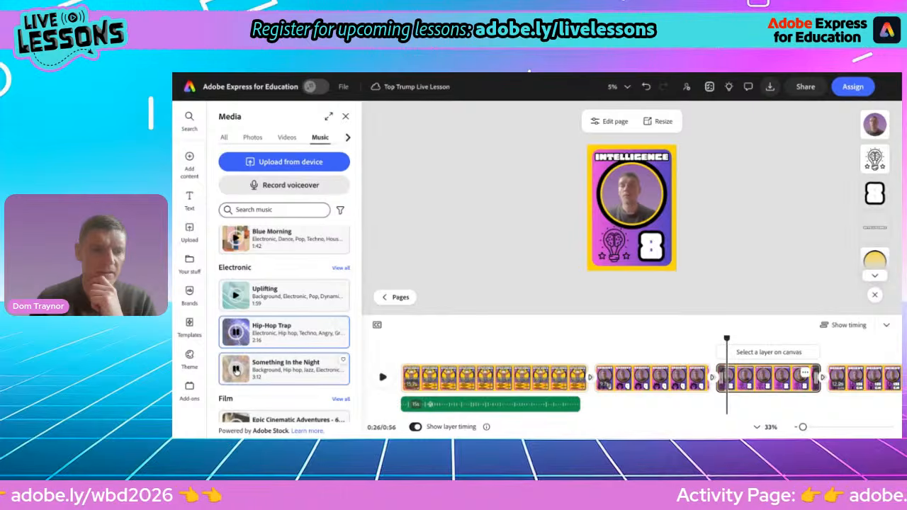
scroll(269, 309, "down", 3)
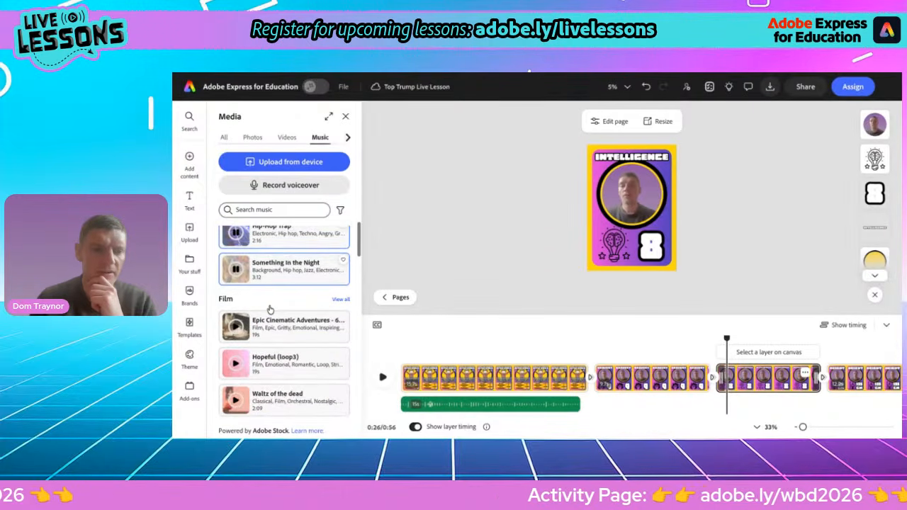
Step: Show all tracks in the Background music category and preview Lo-Fi Chillhop and Slow And Steady
scroll(270, 310, "up", 10)
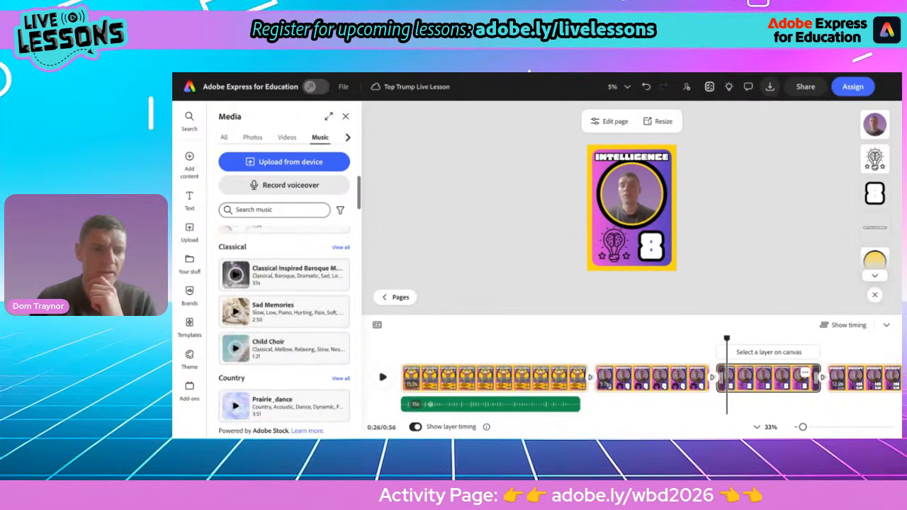
scroll(284, 324, "up", 5)
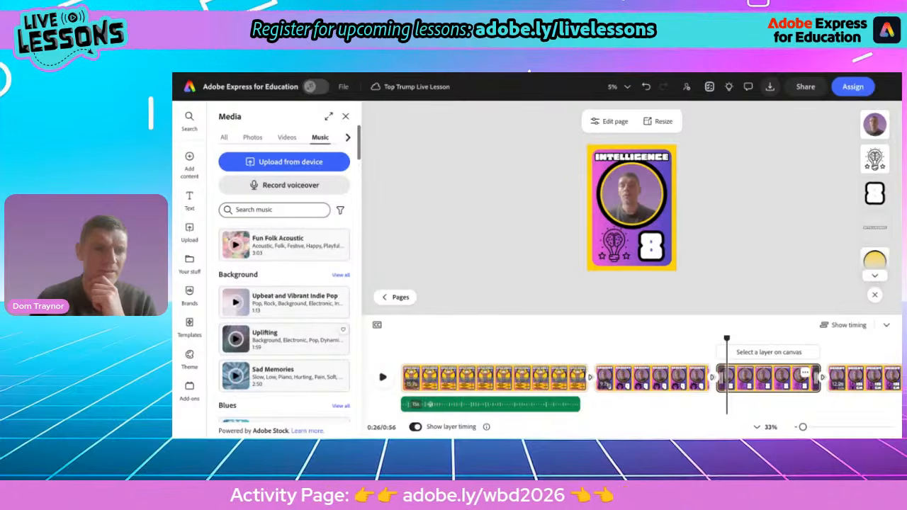
left_click(338, 361)
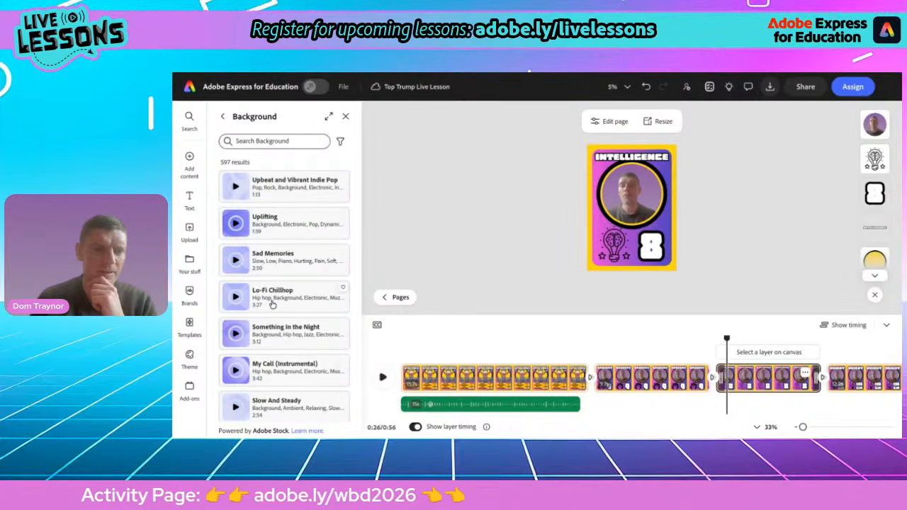
scroll(272, 304, "down", 2)
left_click(236, 249)
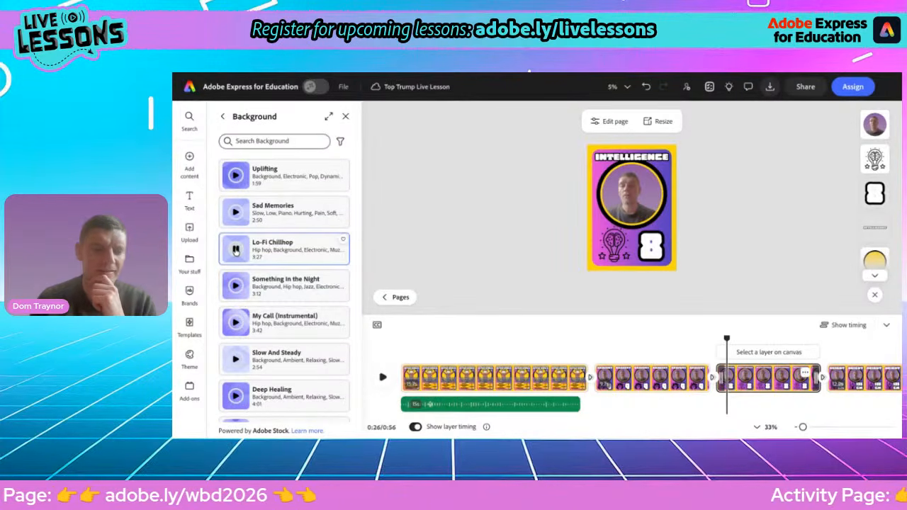
scroll(242, 312, "down", 1)
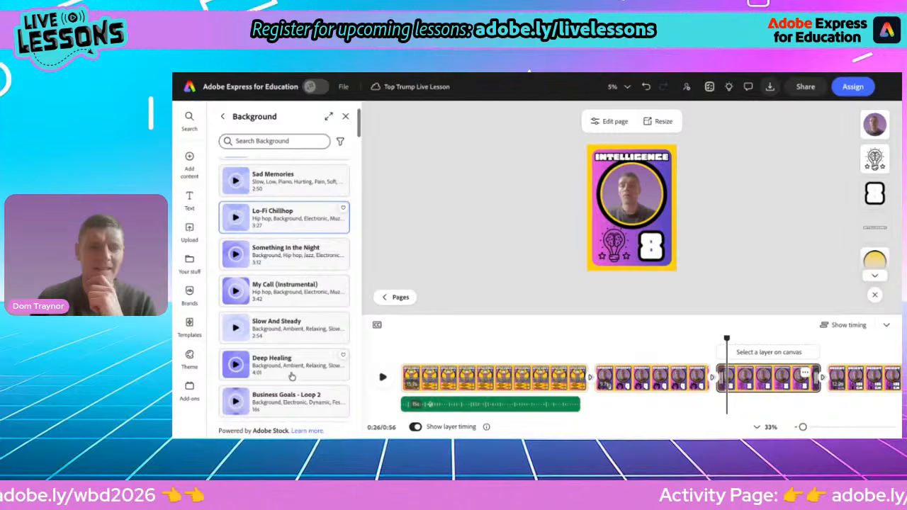
left_click(236, 328)
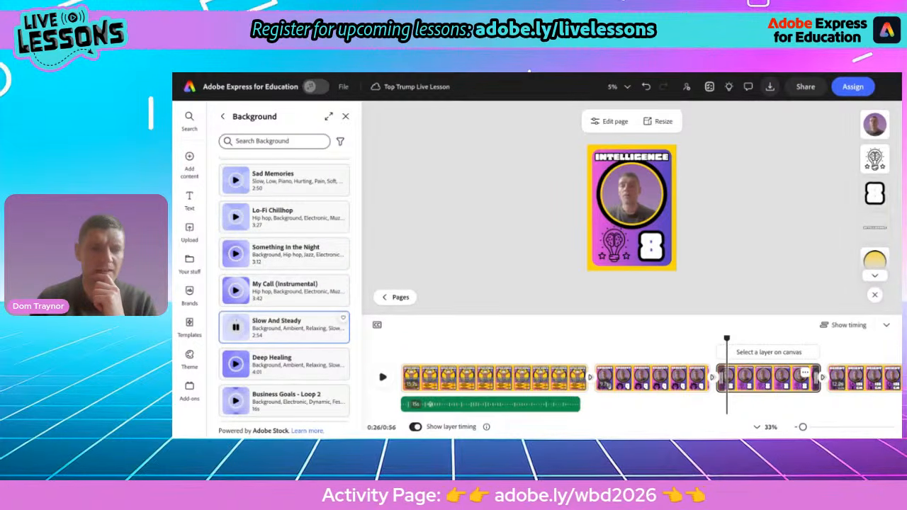
Step: Preview the Background tracks Pop Deep House, Spring Day and Never Stop Creating Loop
scroll(275, 367, "down", 5)
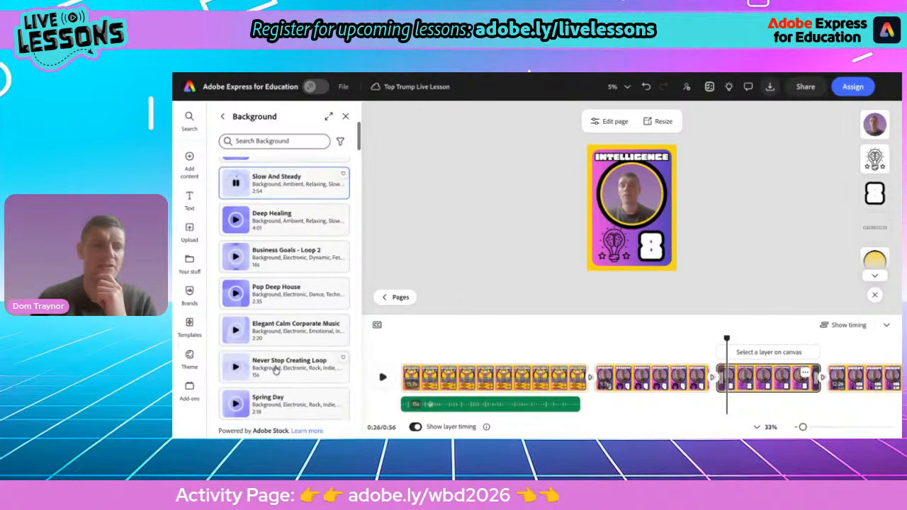
left_click(236, 265)
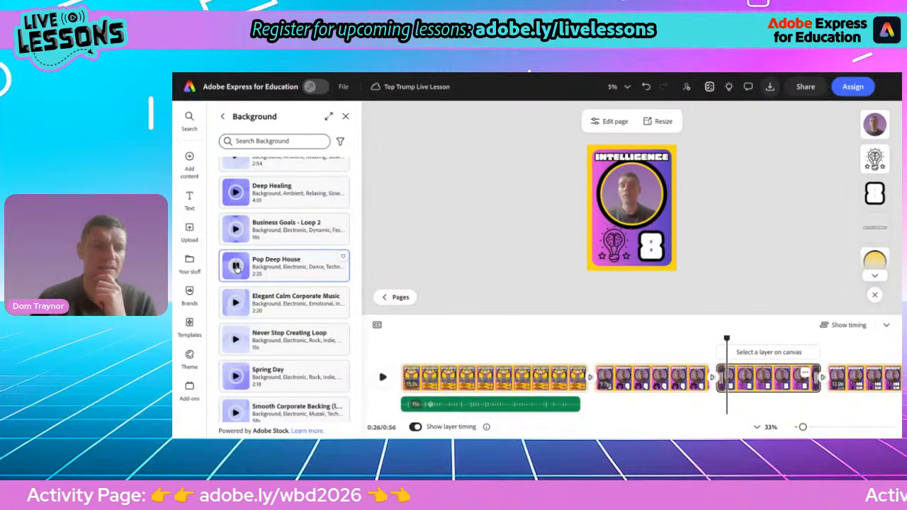
left_click(237, 375)
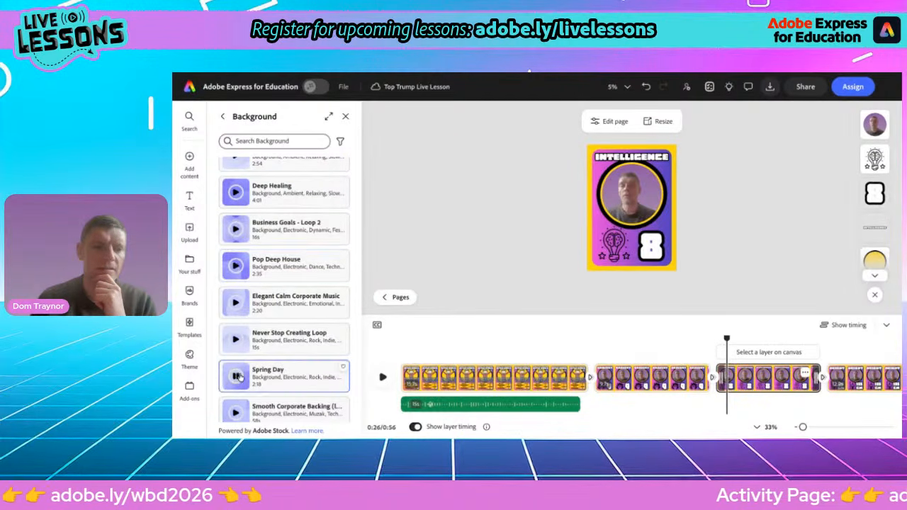
left_click(237, 341)
Step: Preview the Smooth Corporate Backing (loop) track and add it to the video from 0 seconds
scroll(239, 347, "down", 3)
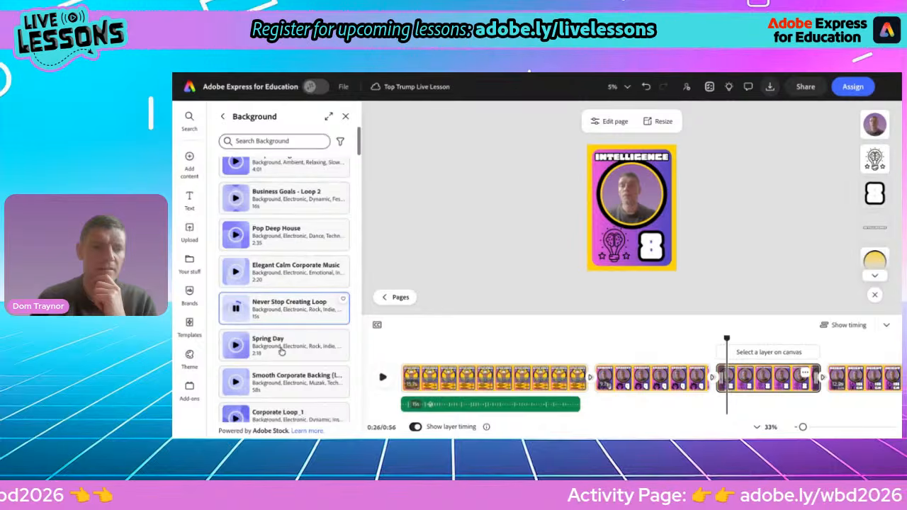
left_click(238, 331)
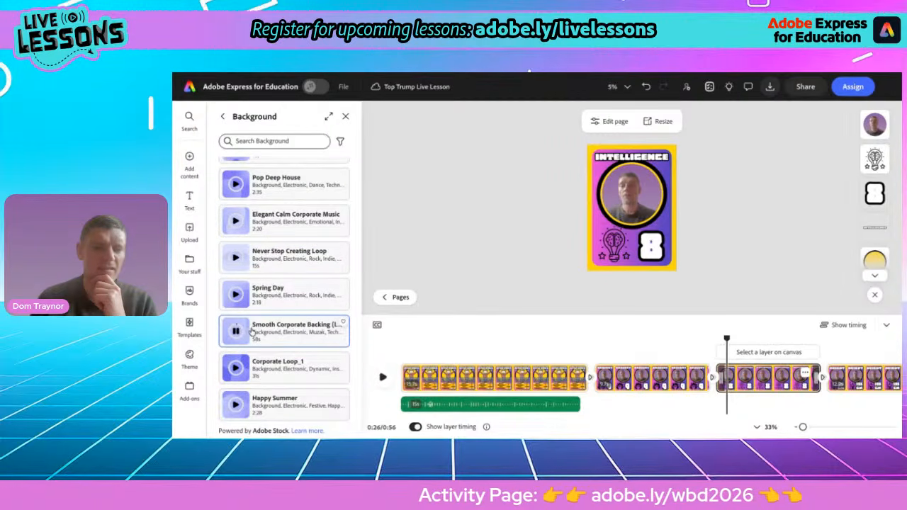
left_click_drag(727, 340, 401, 339)
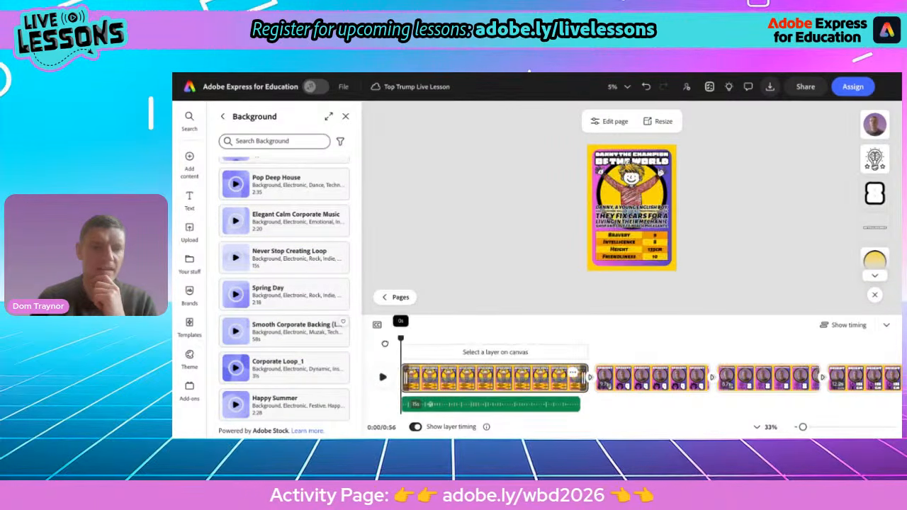
left_click(294, 333)
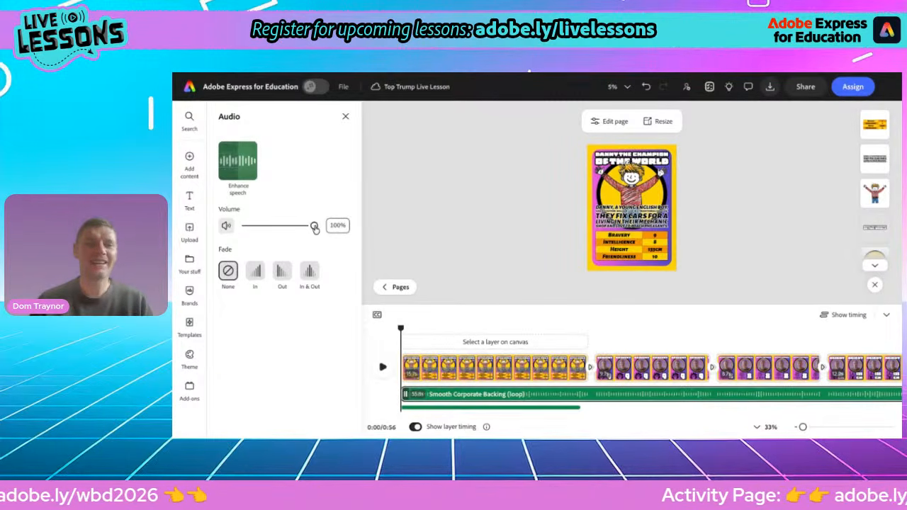
Step: Play the opening seconds with the music, set the music volume to 15% and give it a fade-out
left_click_drag(317, 225, 318, 226)
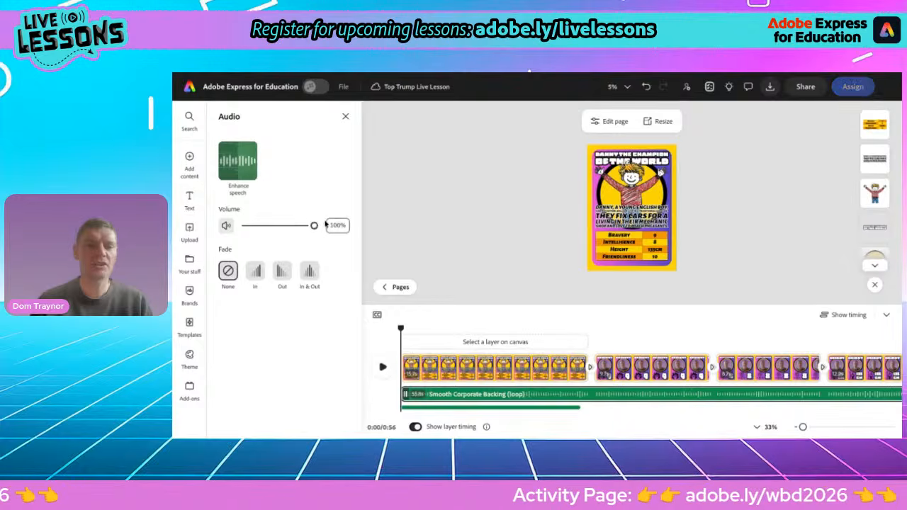
left_click(381, 367)
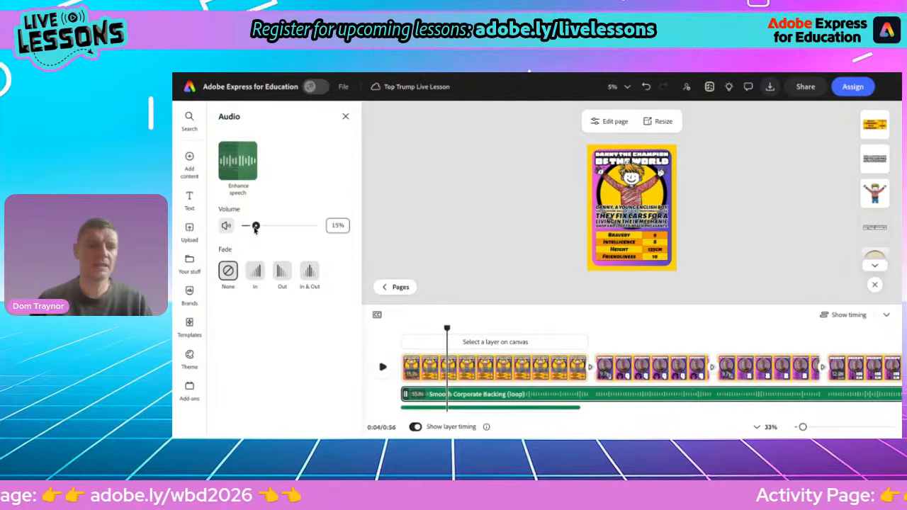
left_click(282, 273)
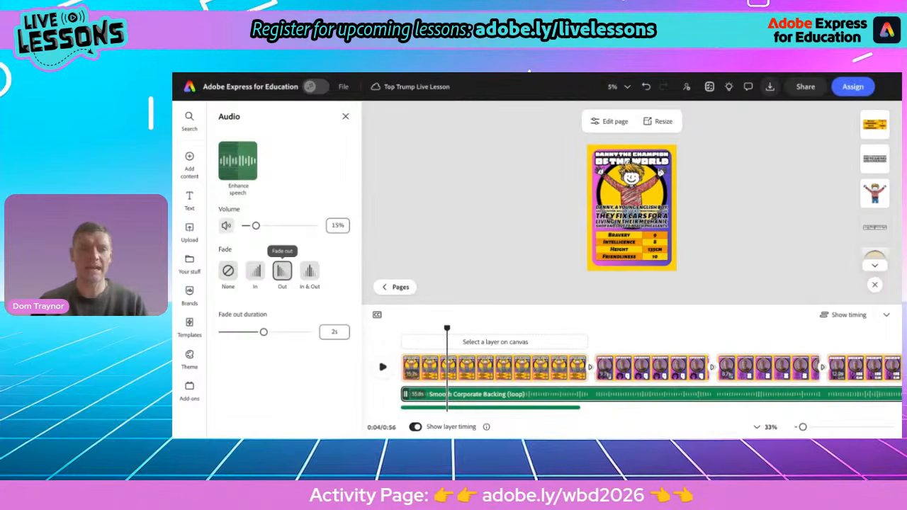
Step: Play the video from the beginning into the Bravery scene to check the music against the narration
left_click_drag(446, 327, 394, 328)
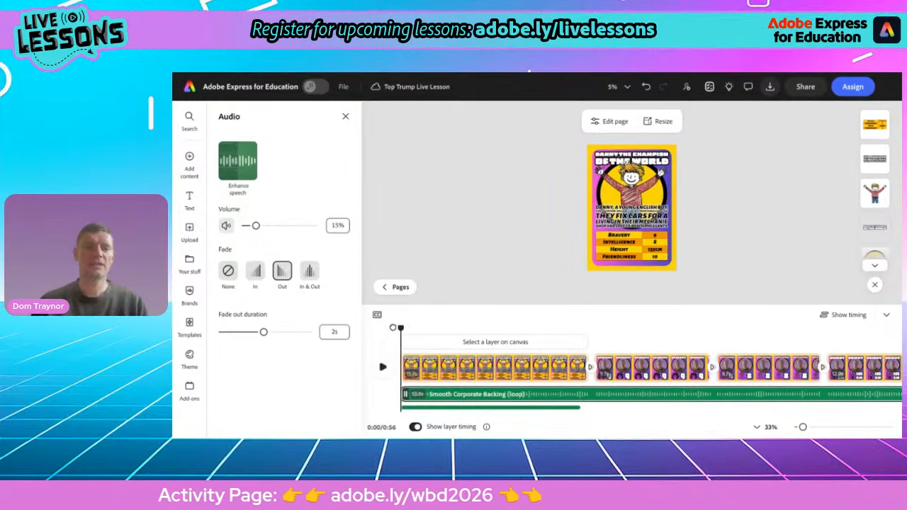
left_click(382, 367)
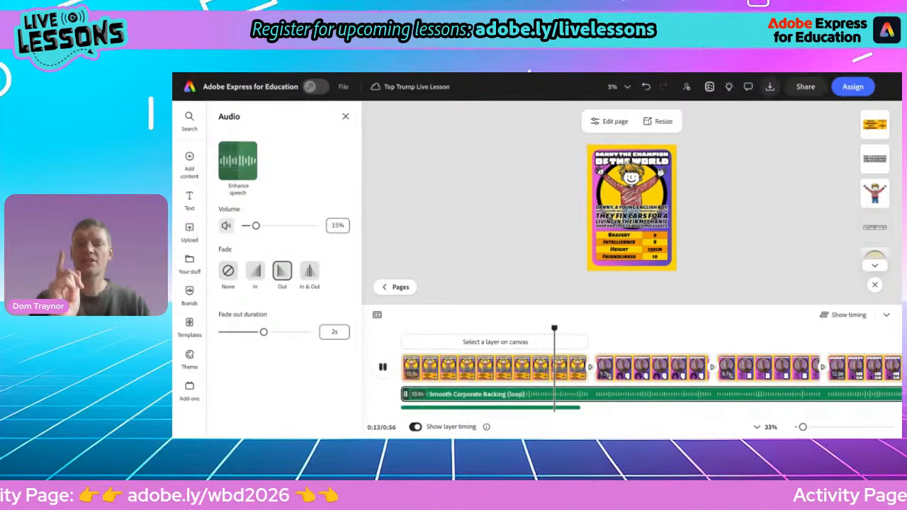
left_click(382, 366)
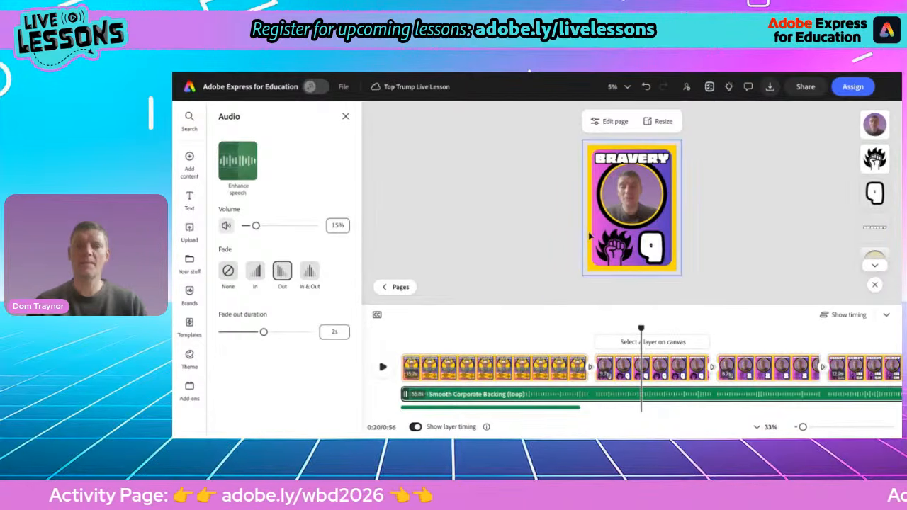
Step: Set the video resolution to 720p in the download options for the selected page
scroll(588, 235, "up", 2)
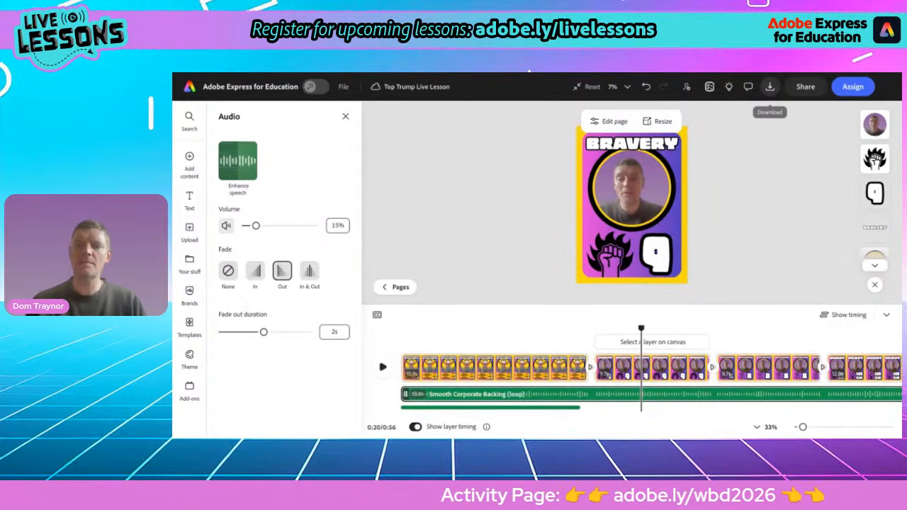
left_click(769, 86)
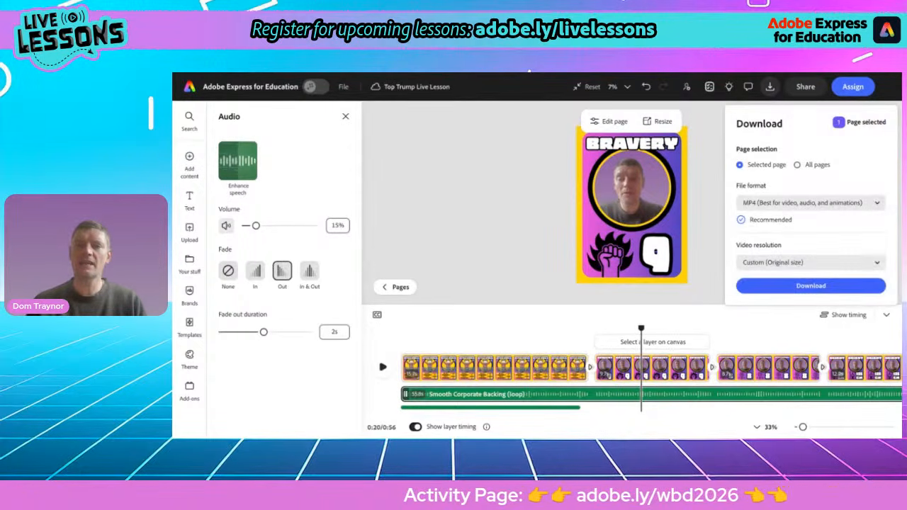
left_click(757, 262)
left_click(757, 303)
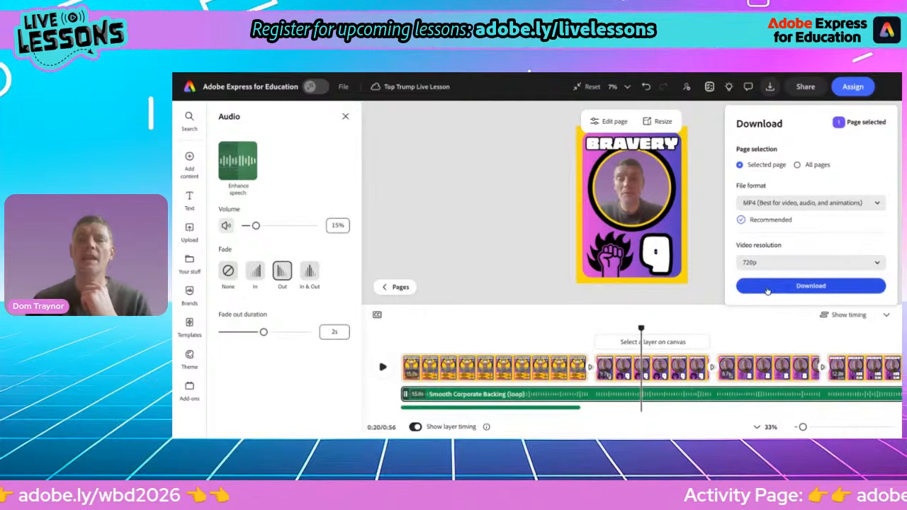
left_click(742, 283)
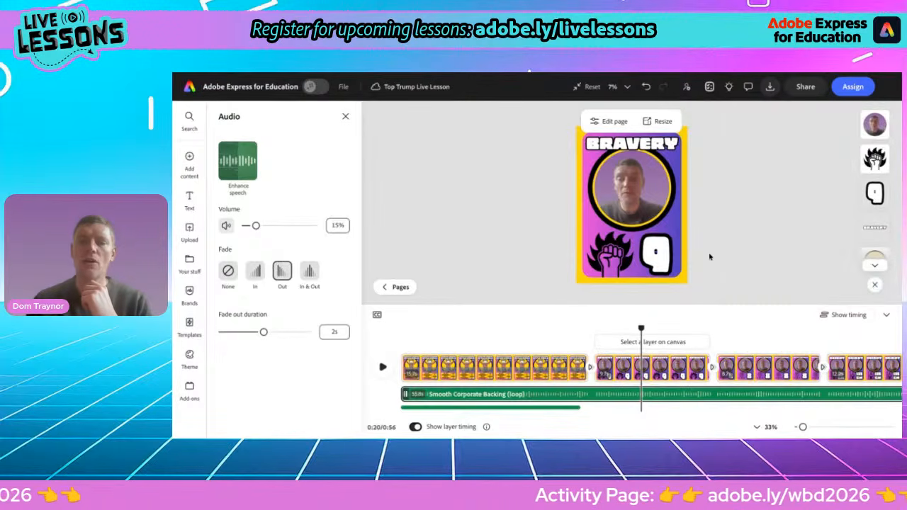
Step: Check both pages in the sharing preview and create a view-only link to the project
left_click(808, 87)
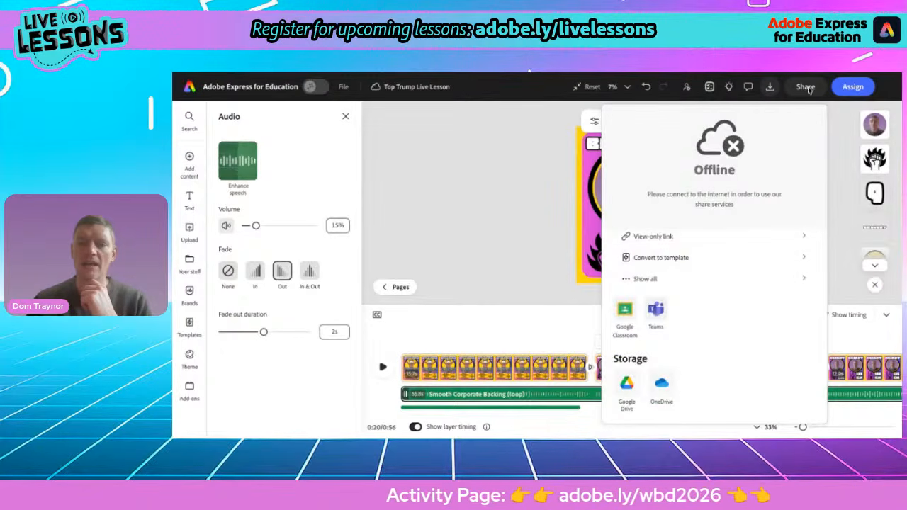
left_click(688, 238)
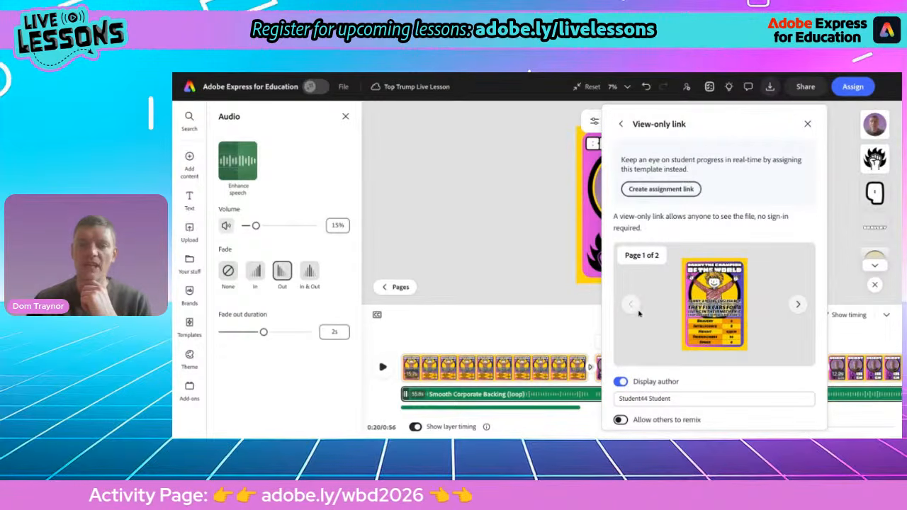
left_click(795, 305)
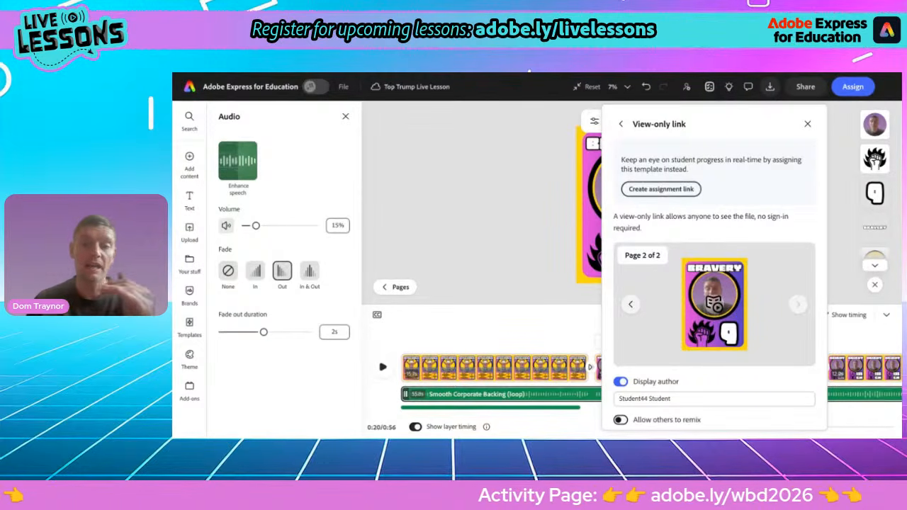
scroll(697, 321, "down", 2)
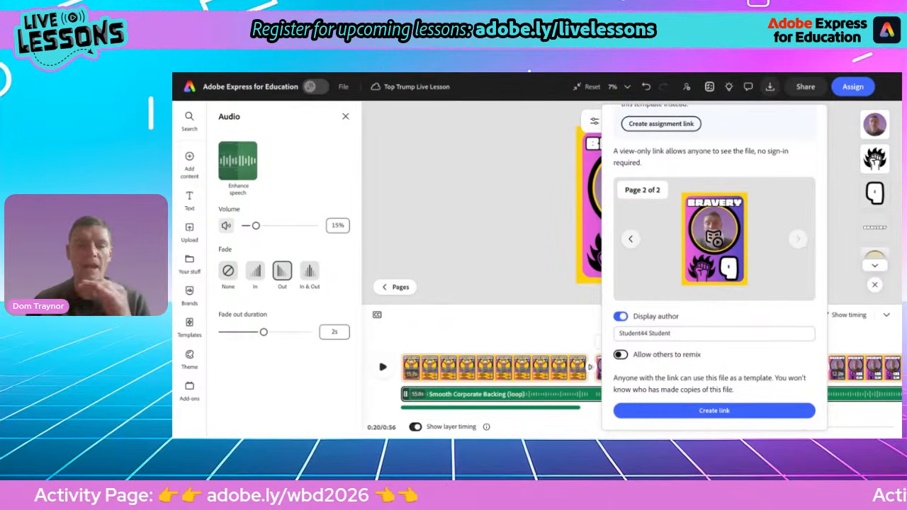
left_click(701, 413)
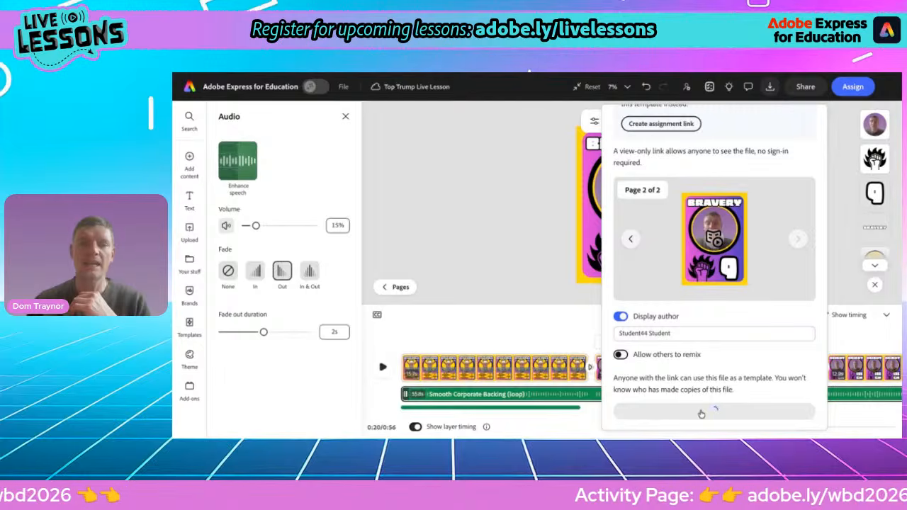